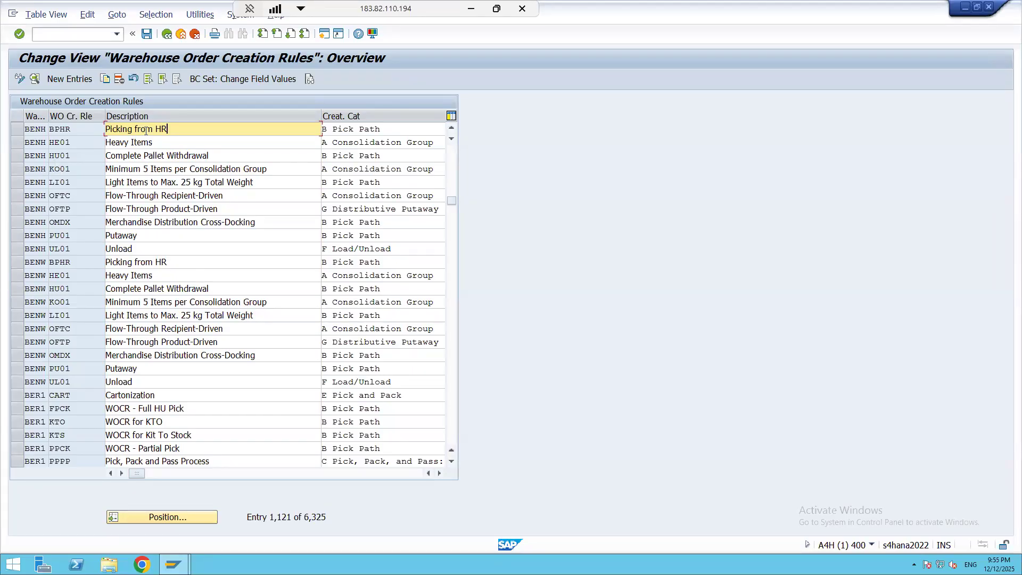
# Change the description of warehouse BENH's order creation rule BPHR to "Picking from HRXX".
pyautogui.write('XX')
pyautogui.click(69, 128)
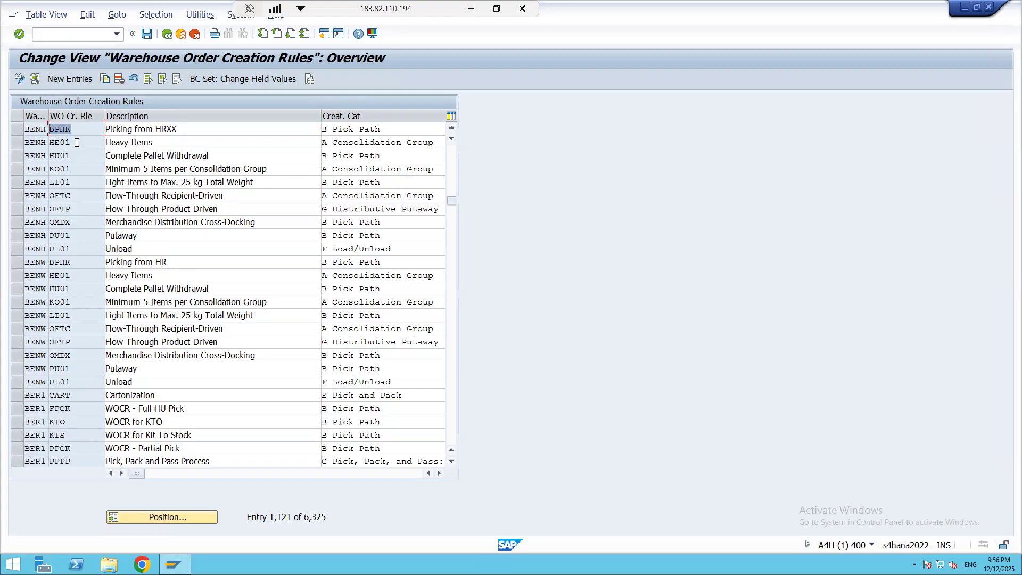
# Review the codes and descriptions of warehouse BENH's creation rules HE01, HU01, KO01 and BPHR.
pyautogui.click(155, 142)
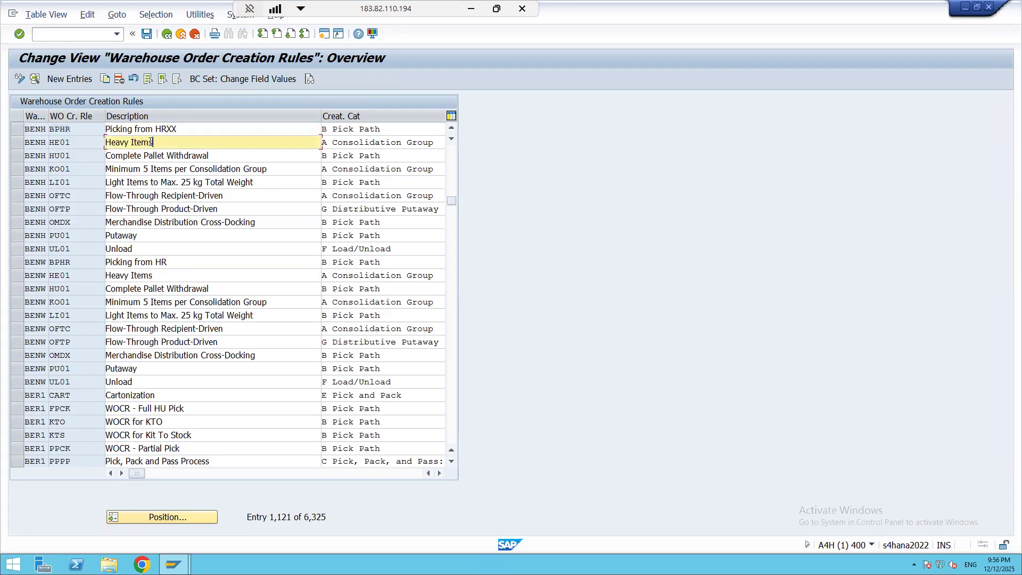
pyautogui.click(74, 142)
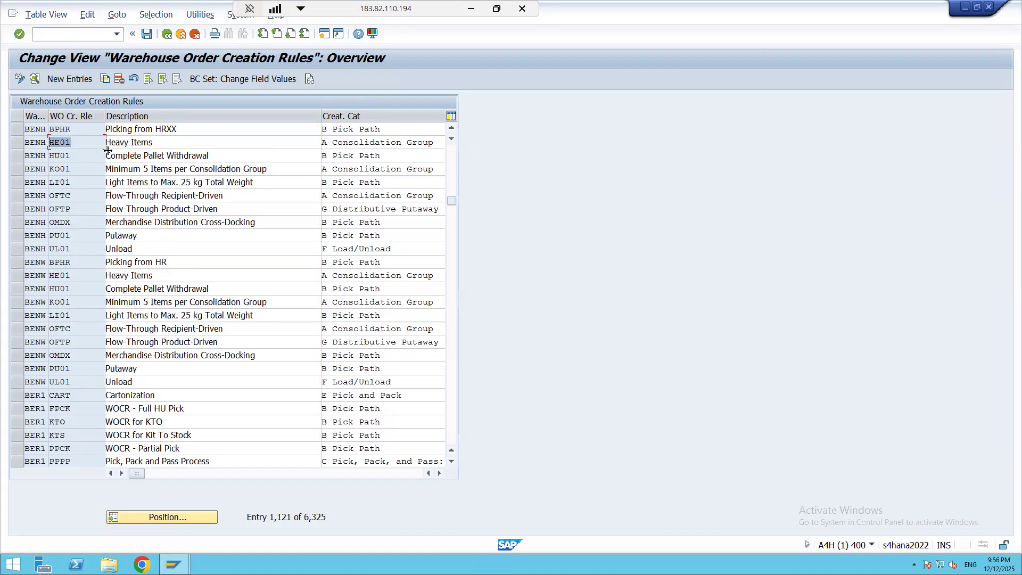
pyautogui.click(59, 156)
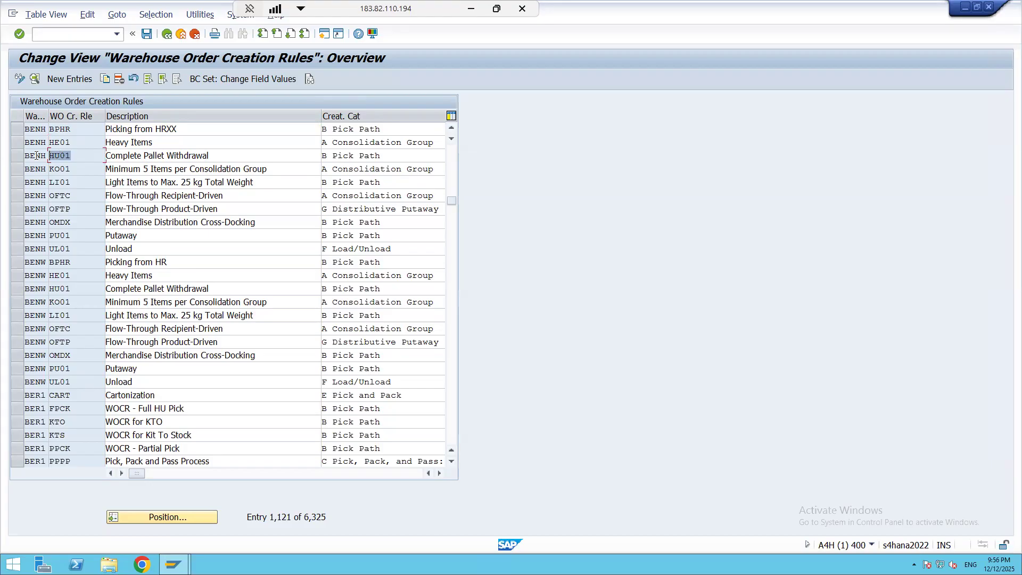
pyautogui.moveTo(146, 169); pyautogui.dragTo(291, 168)
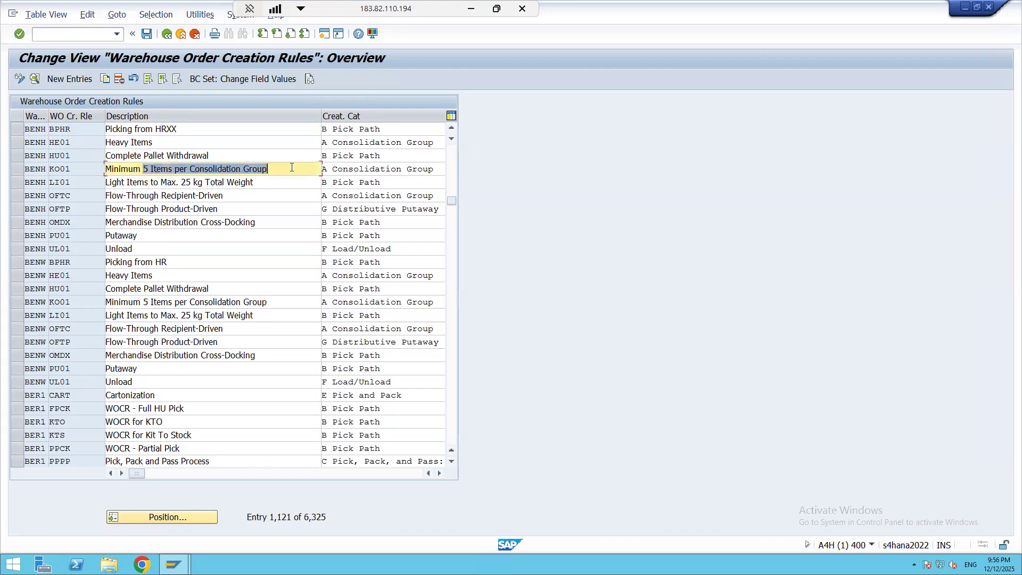
pyautogui.click(60, 169)
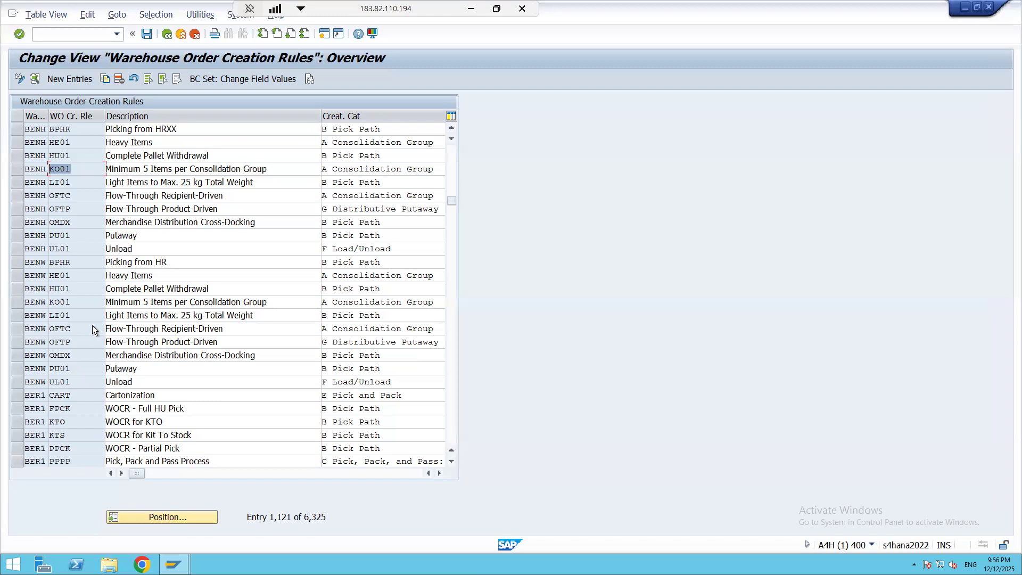
pyautogui.doubleClick(72, 129)
pyautogui.moveTo(133, 129); pyautogui.dragTo(256, 130)
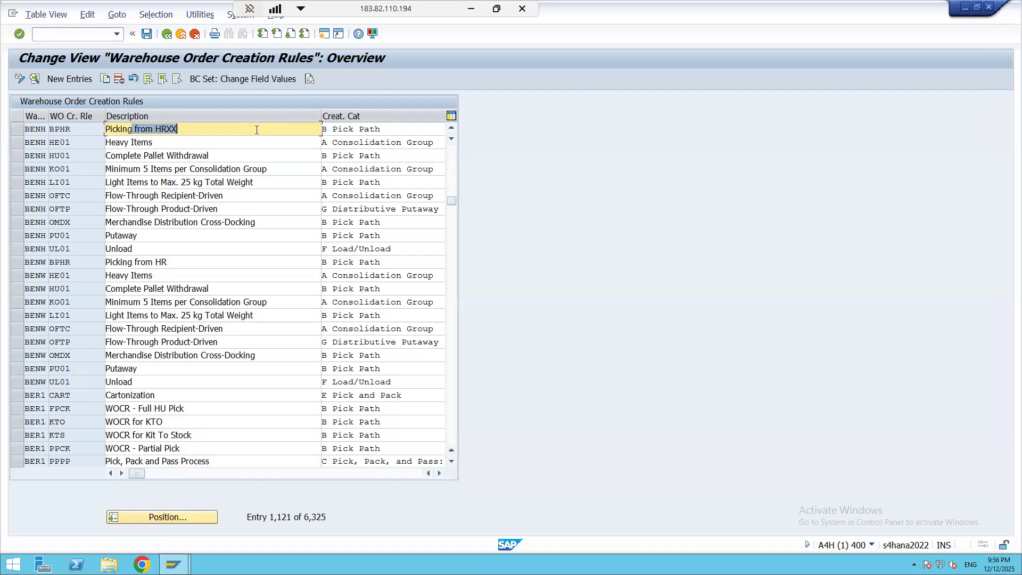
# Open the details of warehouse order creation rule BPHR for warehouse BENH.
pyautogui.doubleClick(79, 128)
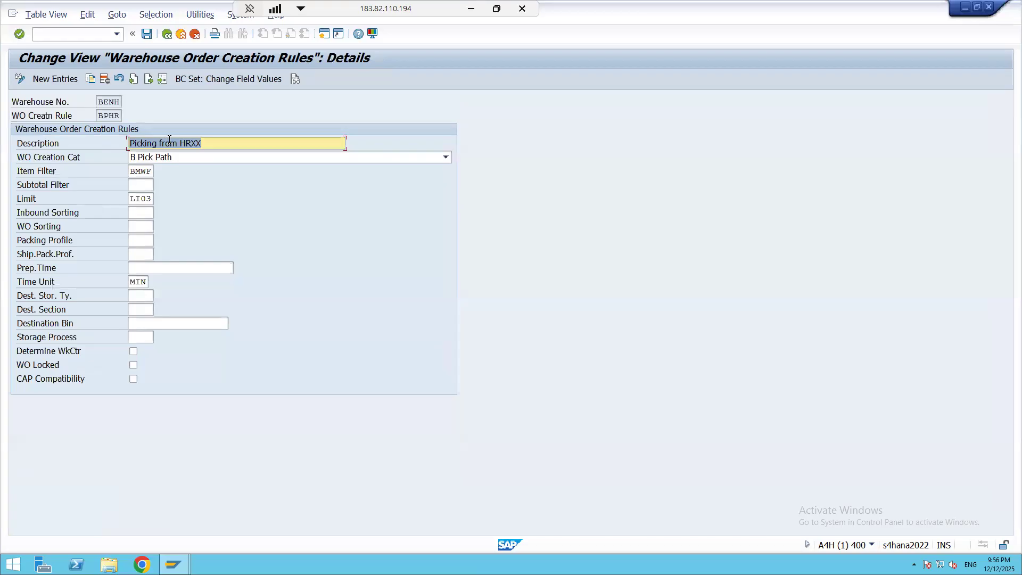
pyautogui.click(166, 34)
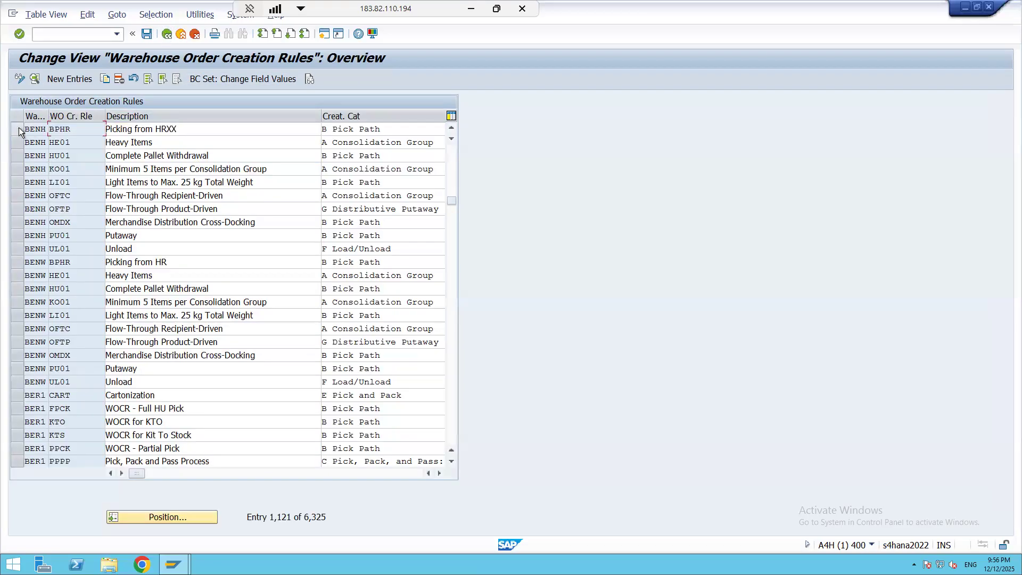
pyautogui.click(18, 128)
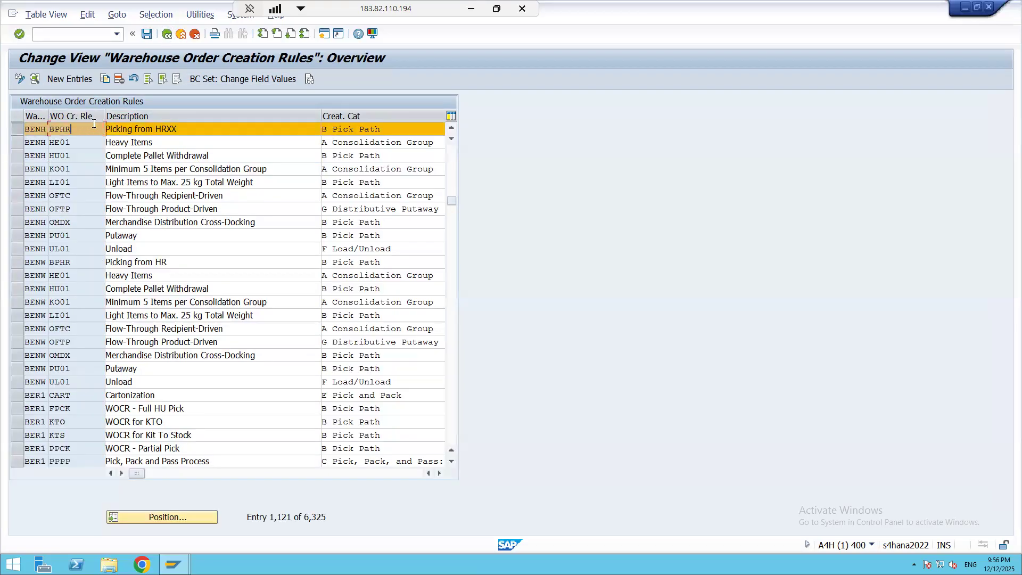
pyautogui.moveTo(94, 127); pyautogui.dragTo(31, 127)
pyautogui.click(35, 78)
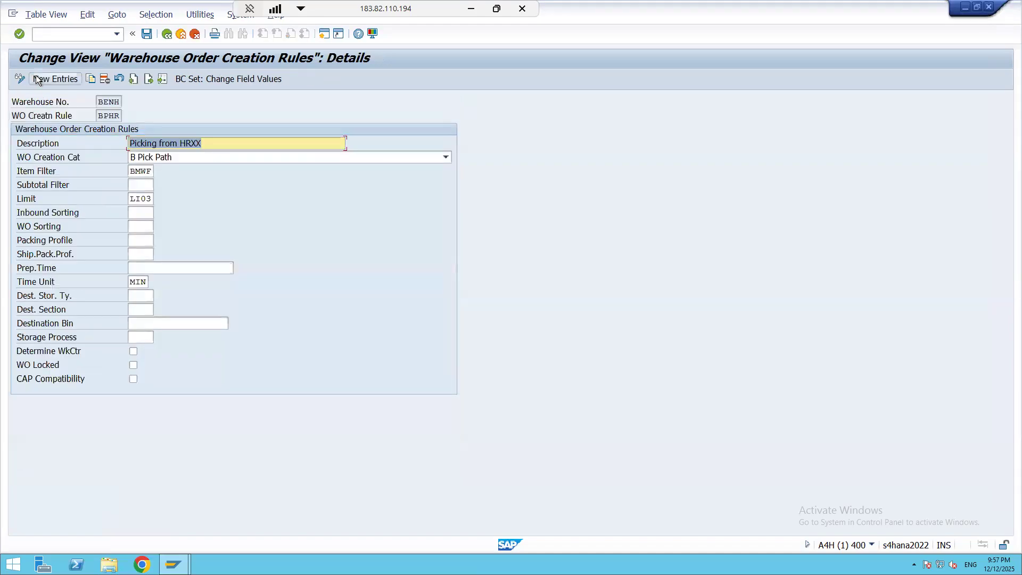
# Review the available warehouse order creation categories for rule BPHR and choose B Pick Path.
pyautogui.click(171, 157)
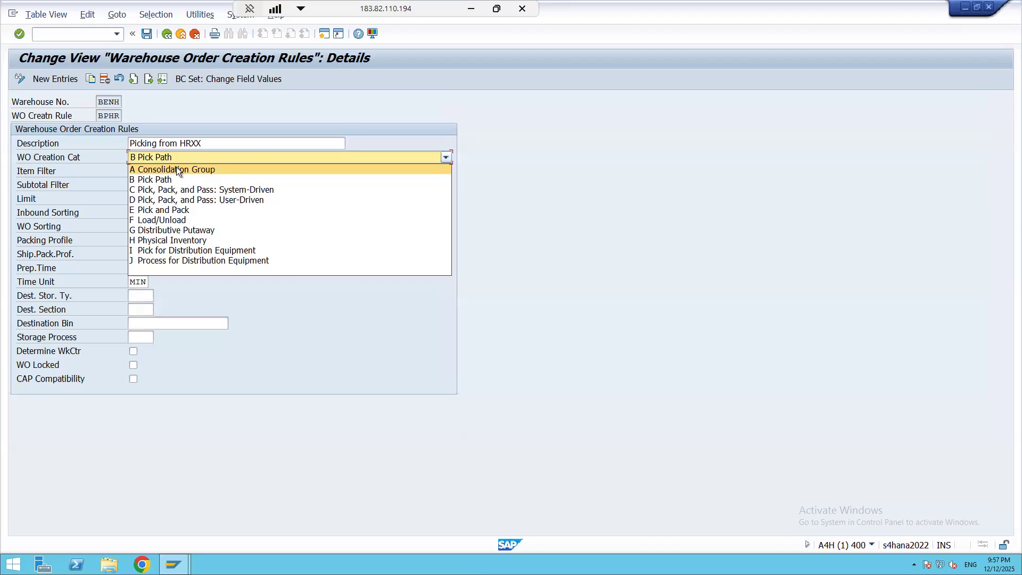
pyautogui.click(150, 181)
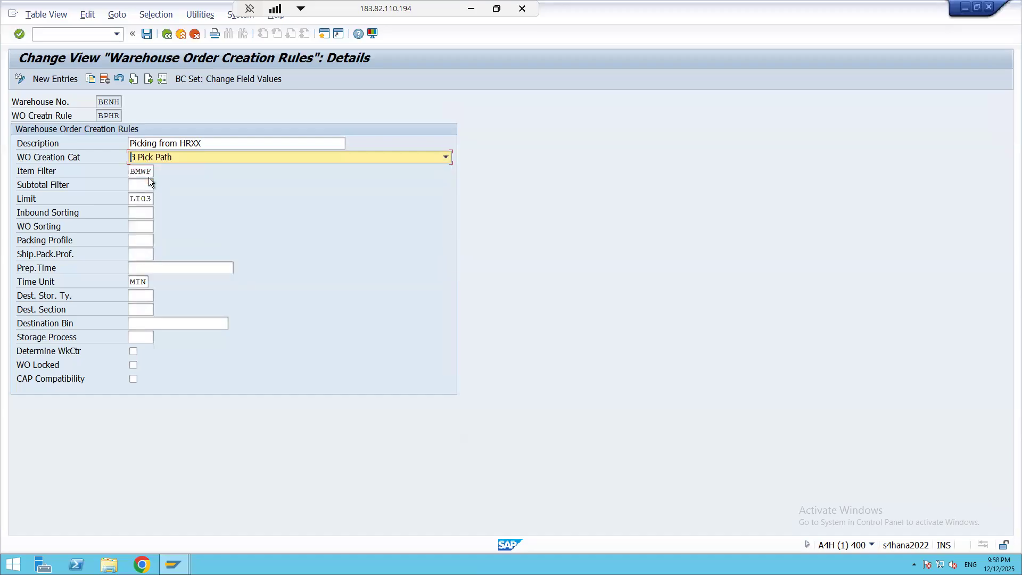
# Examine the rule's filter, limit, sorting, packing profile, preparation time and destination fields.
pyautogui.click(141, 172)
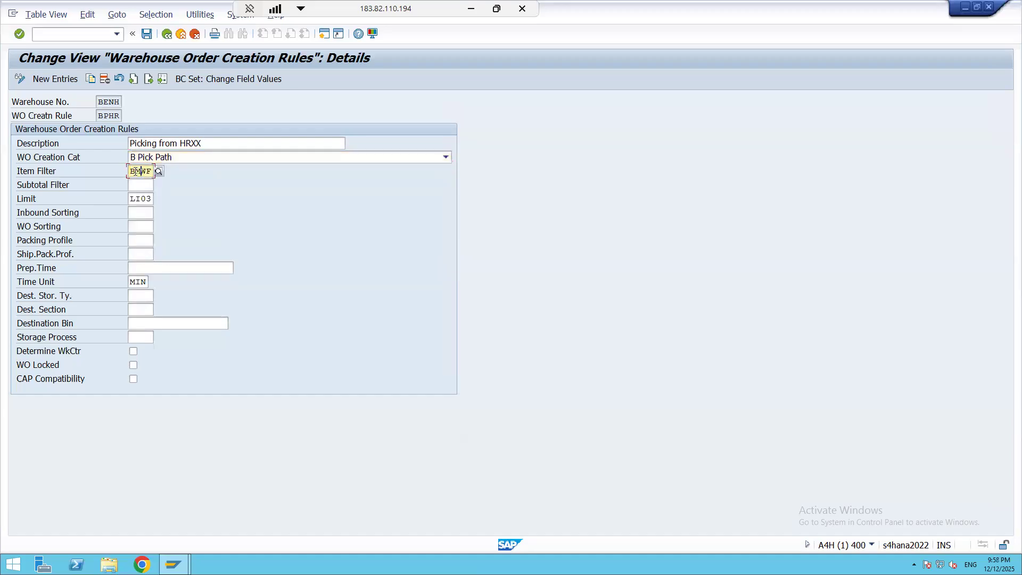
pyautogui.moveTo(132, 171); pyautogui.dragTo(187, 171)
pyautogui.click(141, 184)
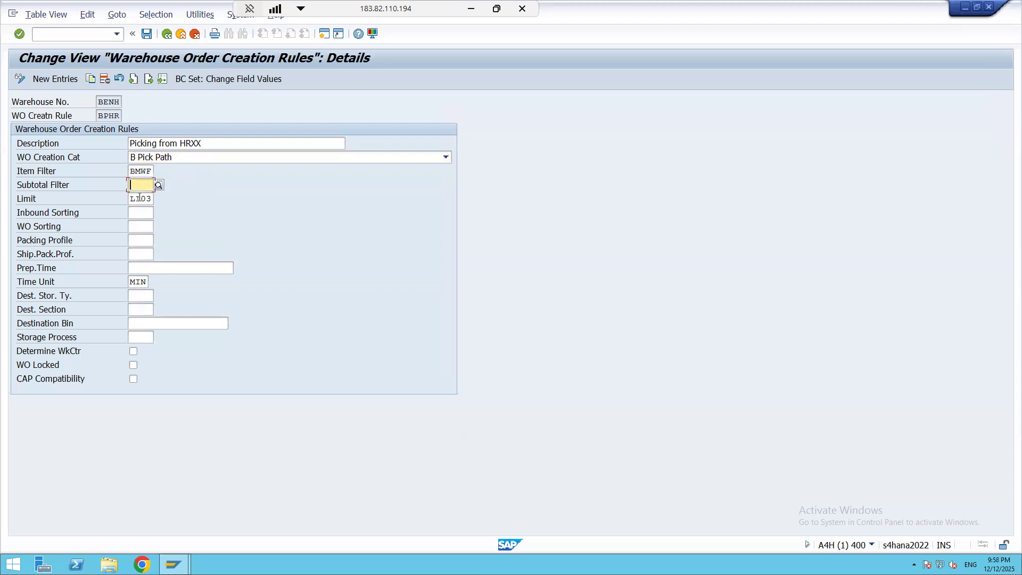
pyautogui.click(140, 199)
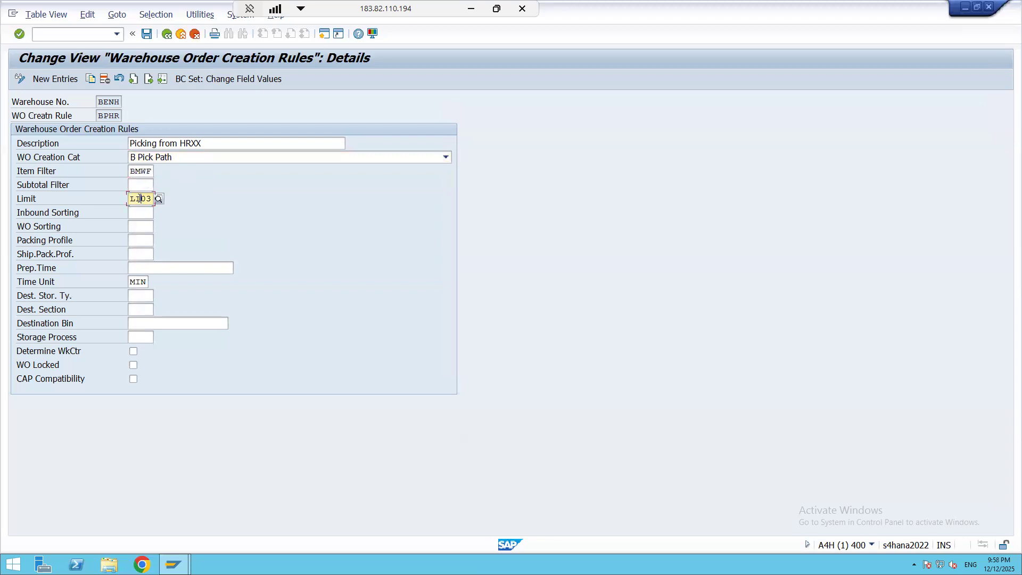
pyautogui.click(140, 226)
pyautogui.click(137, 238)
pyautogui.click(138, 214)
pyautogui.click(137, 199)
pyautogui.click(141, 224)
pyautogui.click(141, 238)
pyautogui.click(147, 265)
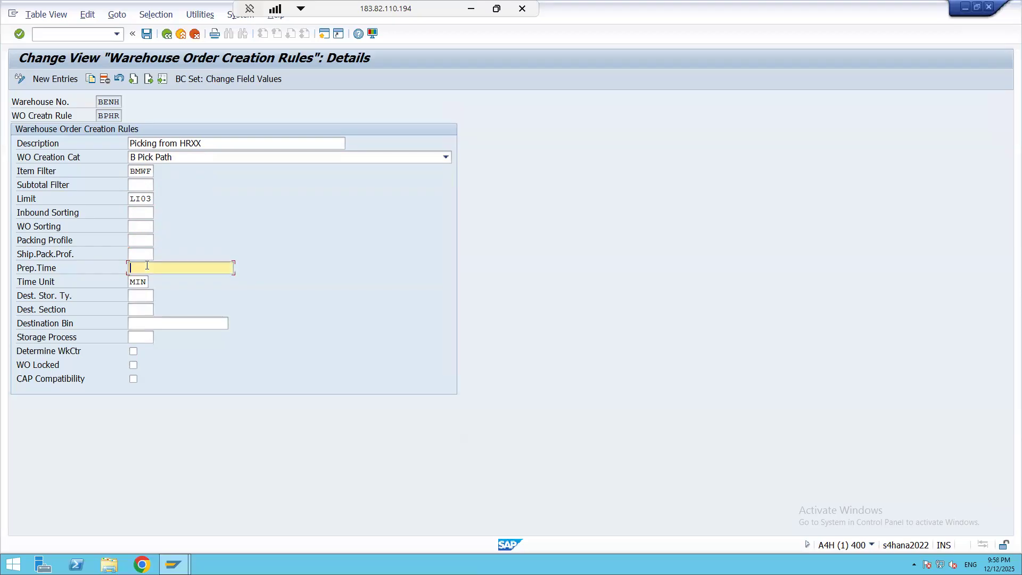
pyautogui.click(140, 283)
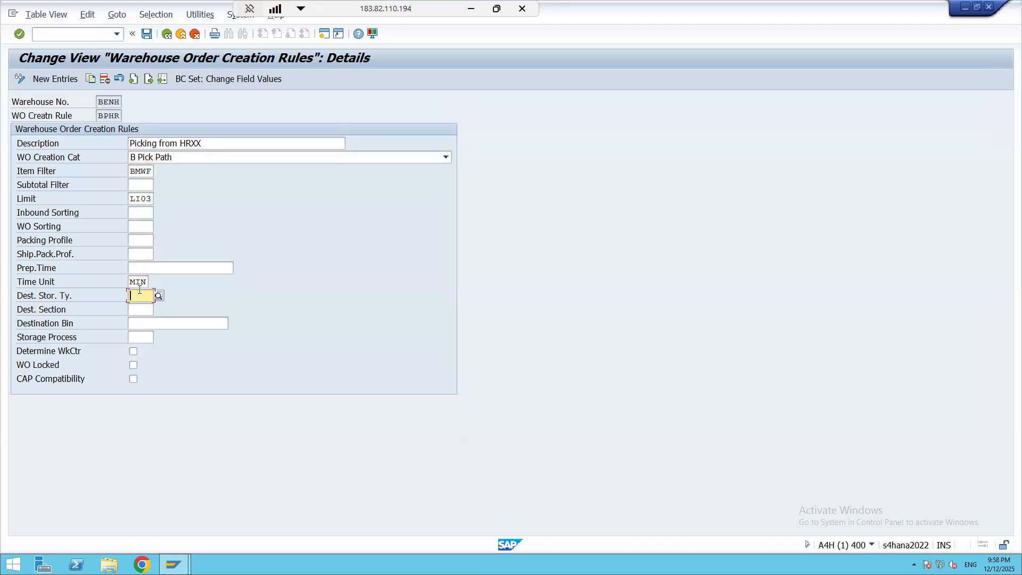
pyautogui.press('Tab')
pyautogui.press('Tab')
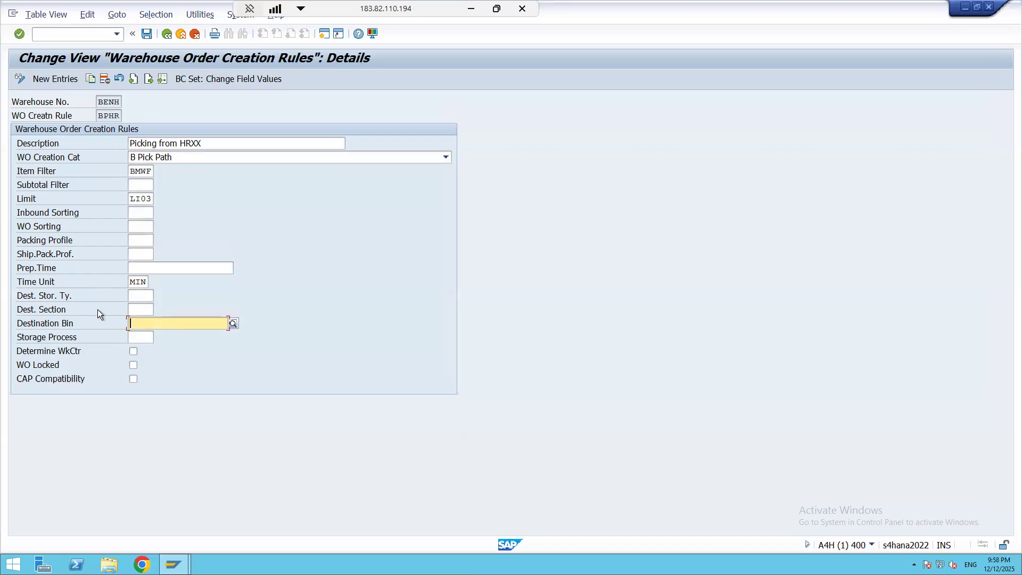
# Look up the possible storage process values for warehouse BENH and close the list without choosing one.
pyautogui.click(140, 336)
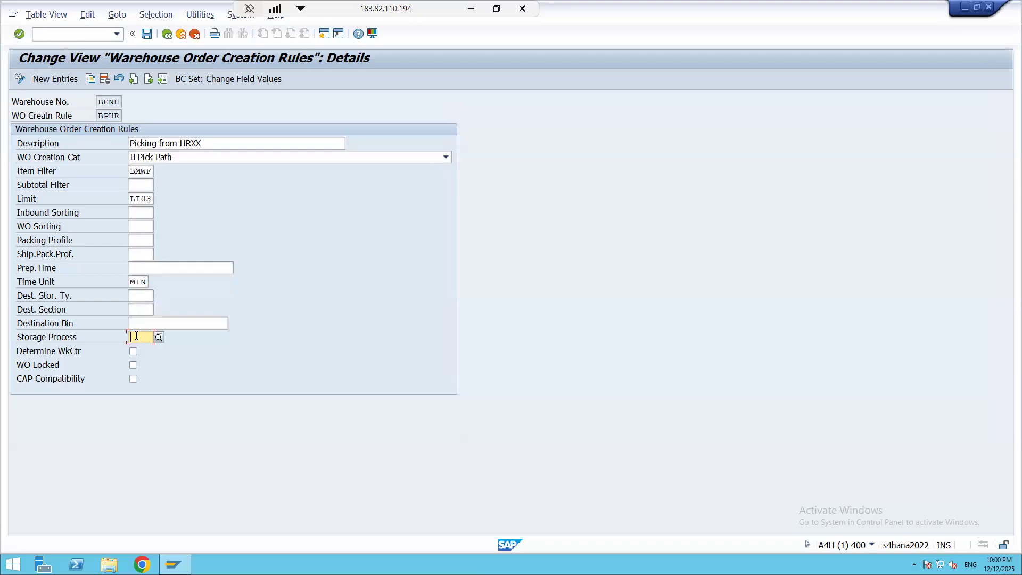
pyautogui.moveTo(98, 116); pyautogui.dragTo(163, 138)
pyautogui.click(144, 339)
pyautogui.click(159, 337)
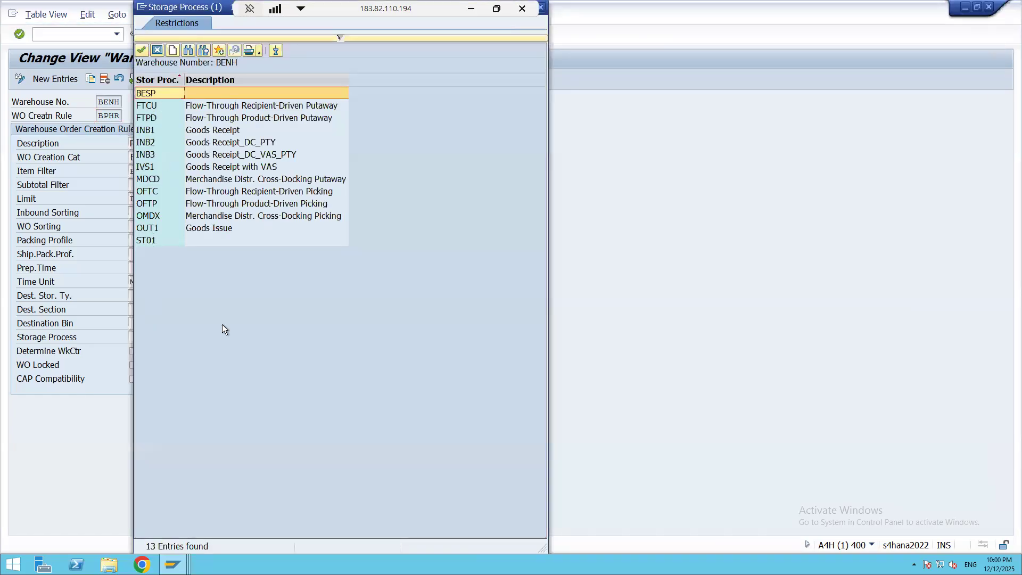
pyautogui.click(542, 9)
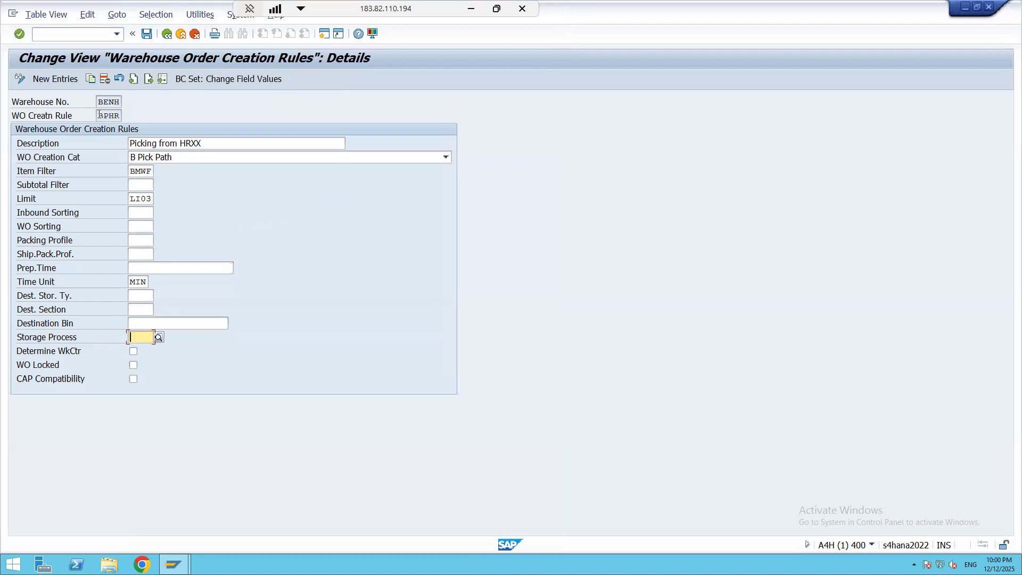
# Copy the creation rule code BPHR and open the SAP Reference IMG through transaction spro in a new session.
pyautogui.moveTo(99, 115); pyautogui.dragTo(153, 126)
pyautogui.hotkey('ctrl', 'c')
pyautogui.click(322, 34)
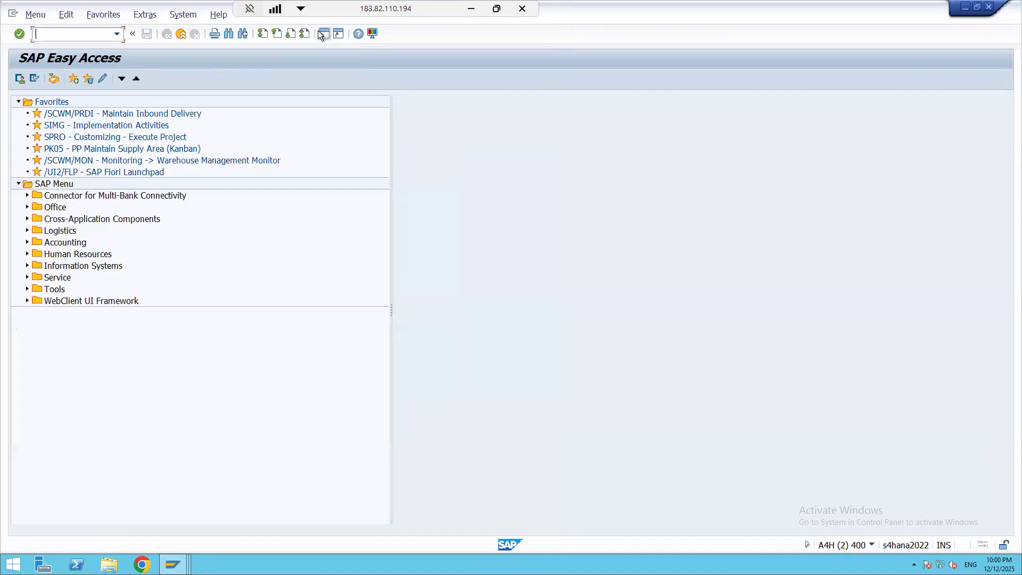
pyautogui.write('spro')
pyautogui.press('Return')
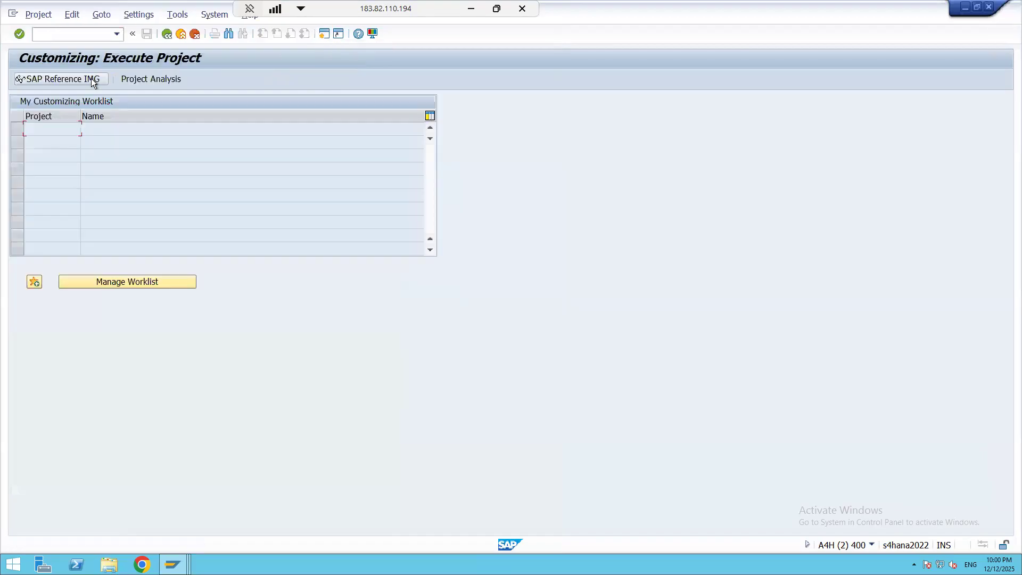
pyautogui.click(68, 79)
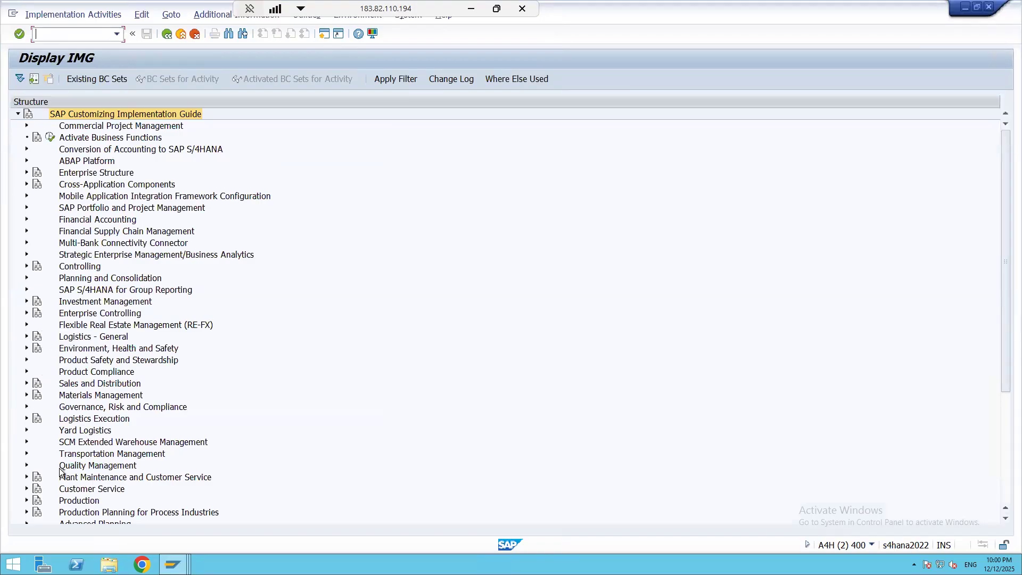
# Open Define Warehouse Process Type under Extended Warehouse Management > Cross-Process Settings > Warehouse Task, accepting display of the locked data.
pyautogui.click(27, 442)
pyautogui.click(36, 453)
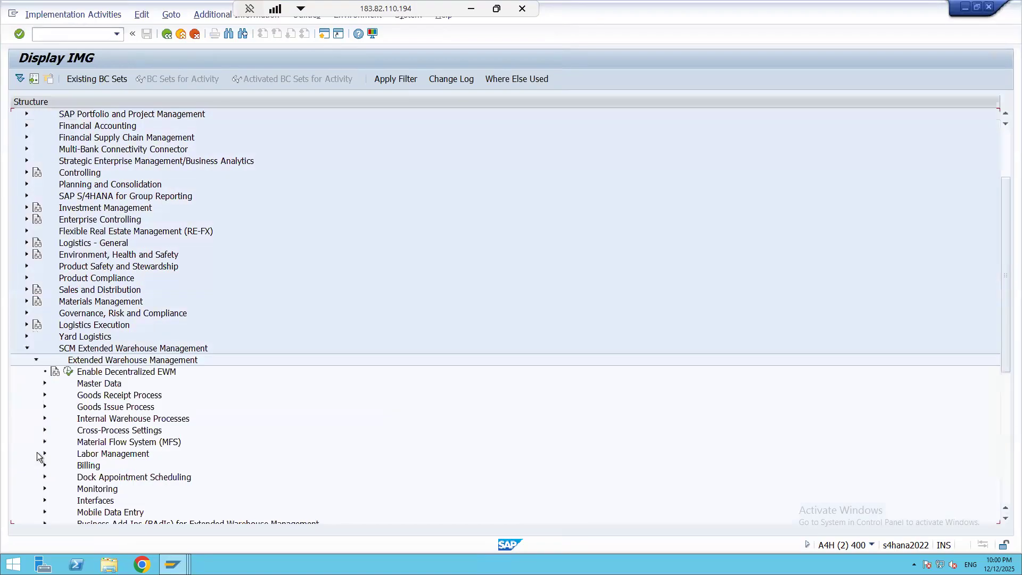
pyautogui.click(45, 430)
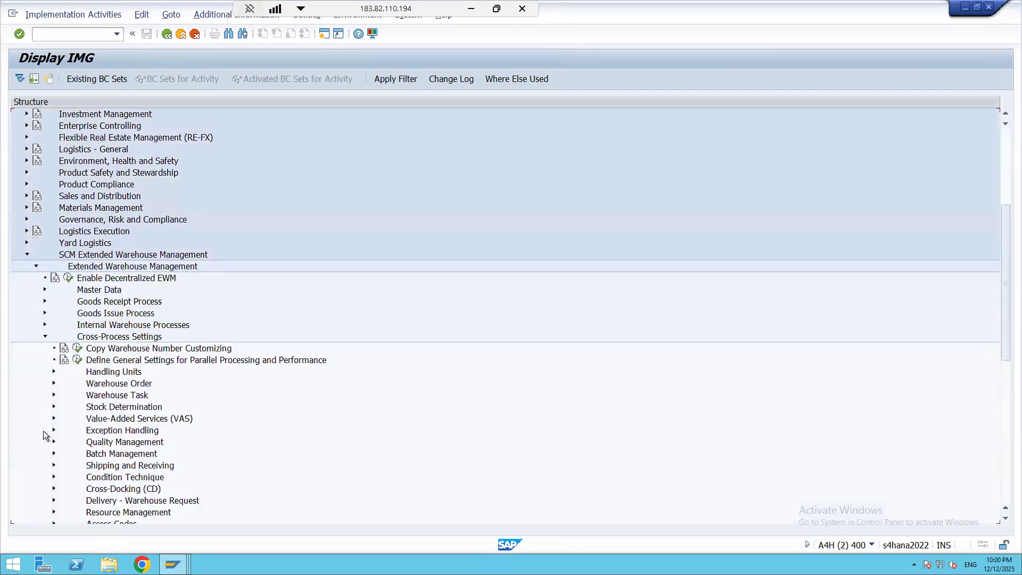
pyautogui.click(54, 395)
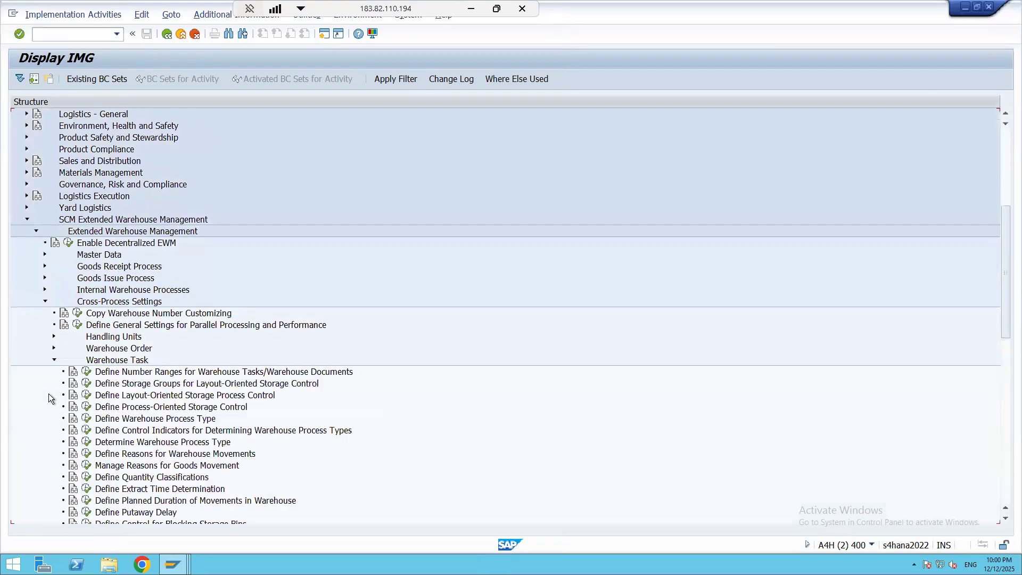
pyautogui.click(88, 418)
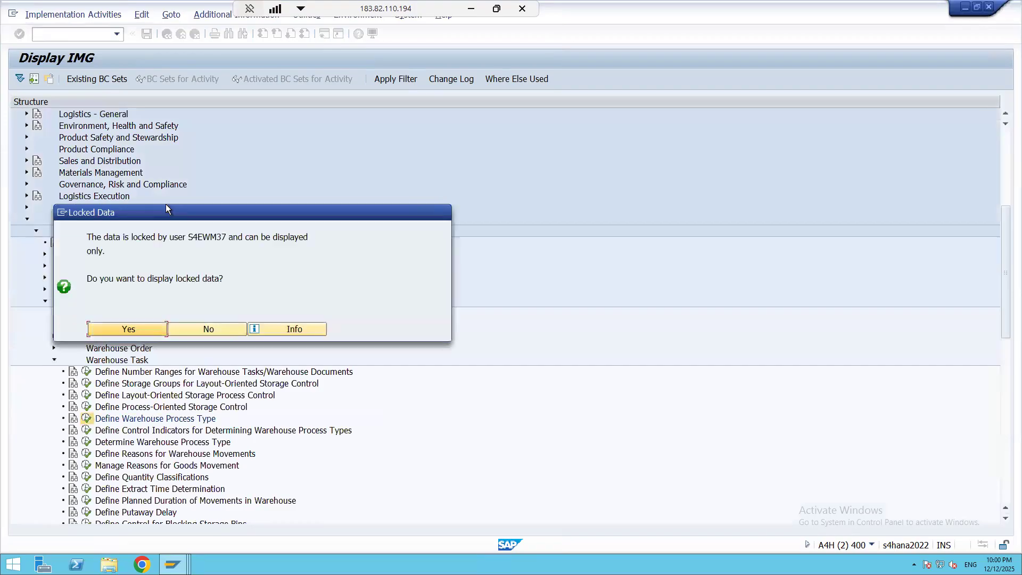
pyautogui.click(149, 330)
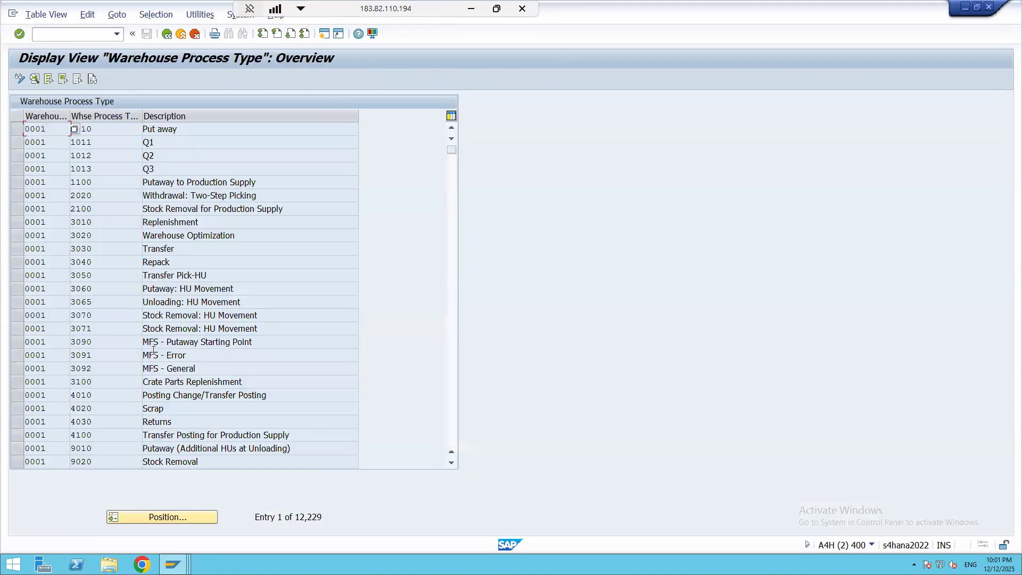
# Position the process type list at warehouse BENH and open the details of process type 2010 (Stock Removal).
pyautogui.click(165, 516)
pyautogui.write('BENH')
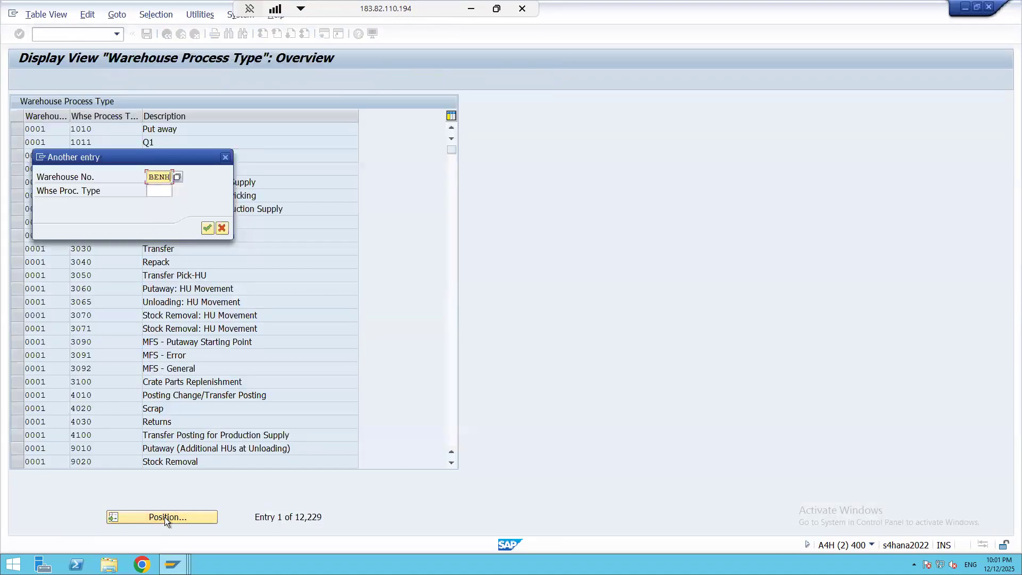
pyautogui.press('Return')
pyautogui.doubleClick(93, 200)
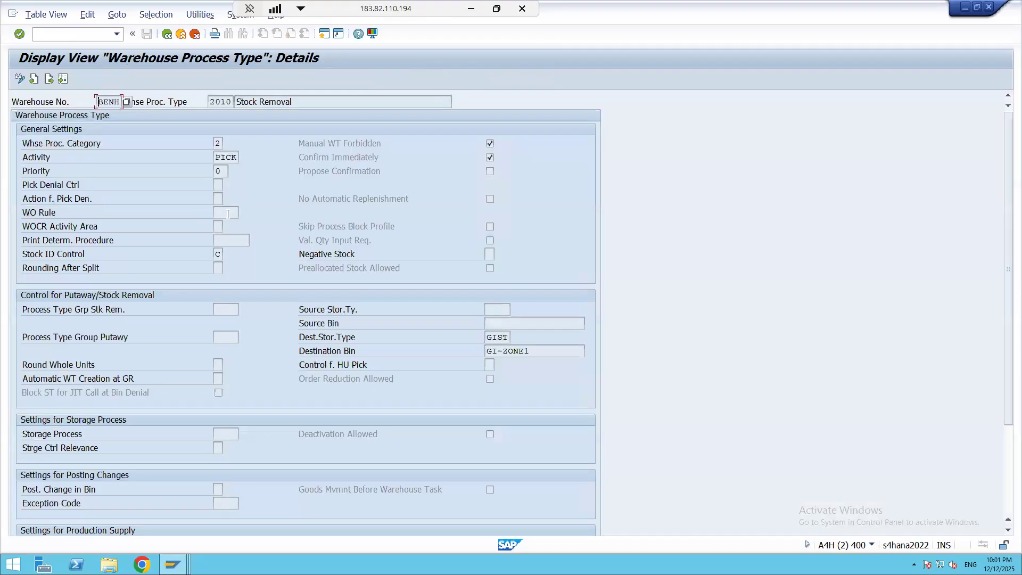
# Examine the WO Rule field of process type 2010 and return to the Storage Process field of creation rule BPHR.
pyautogui.click(228, 214)
pyautogui.click(243, 213)
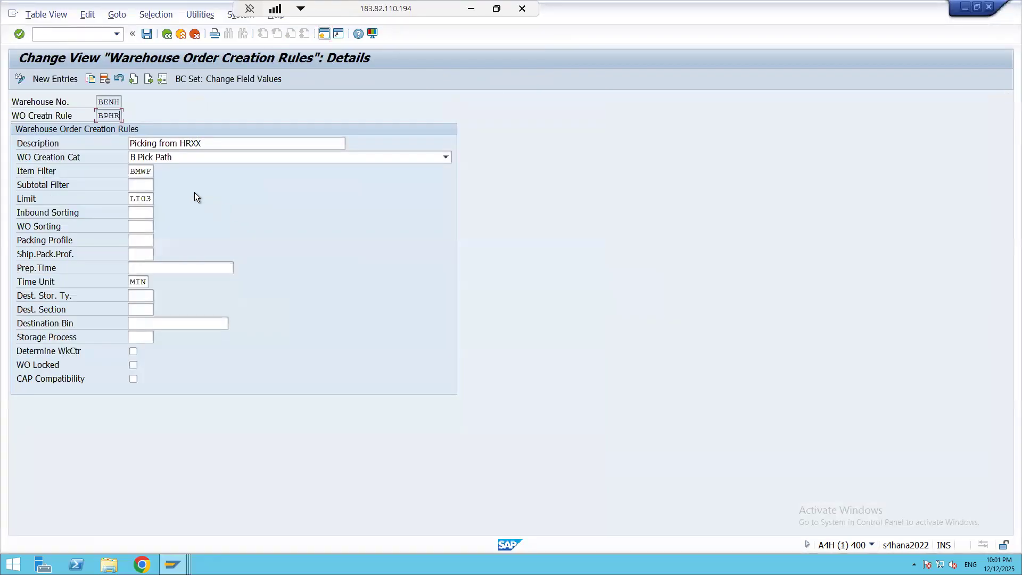
pyautogui.hotkey('alt', 'Tab')
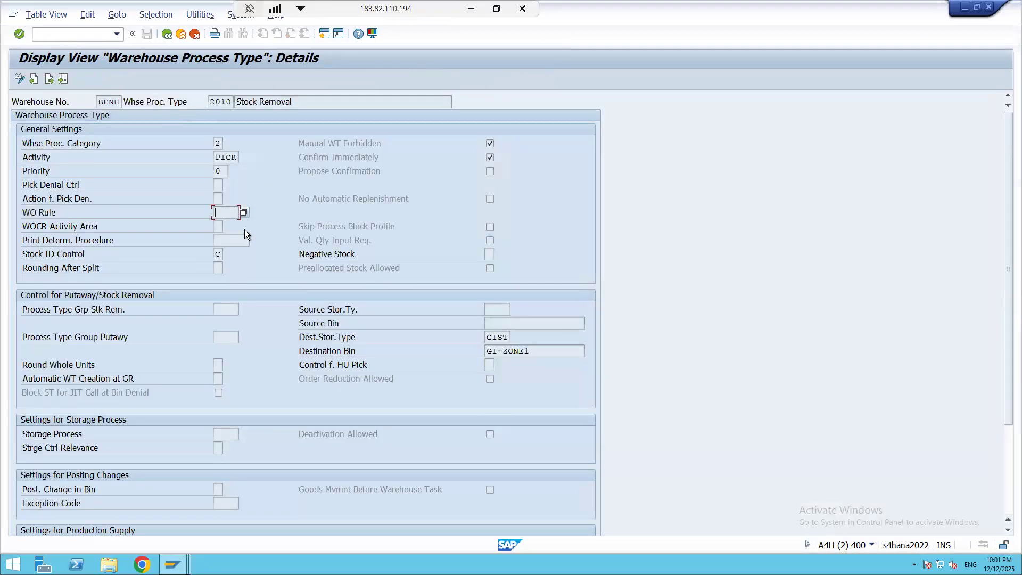
pyautogui.hotkey('alt', 'Tab')
pyautogui.click(139, 337)
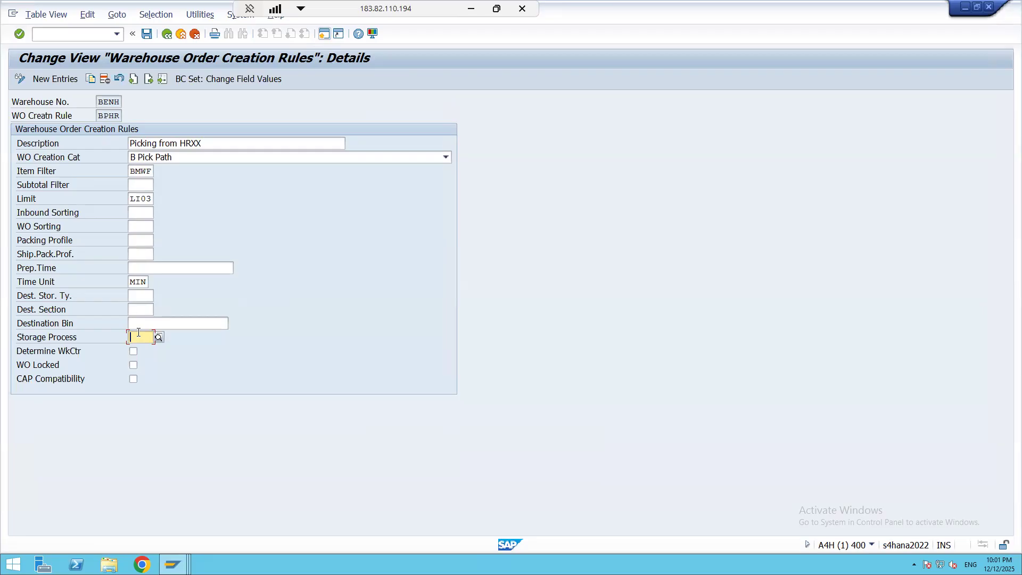
# Compare process type 2010 with creation rule BPHR, examining the rule's code and its Storage Process field.
pyautogui.hotkey('alt', 'Tab')
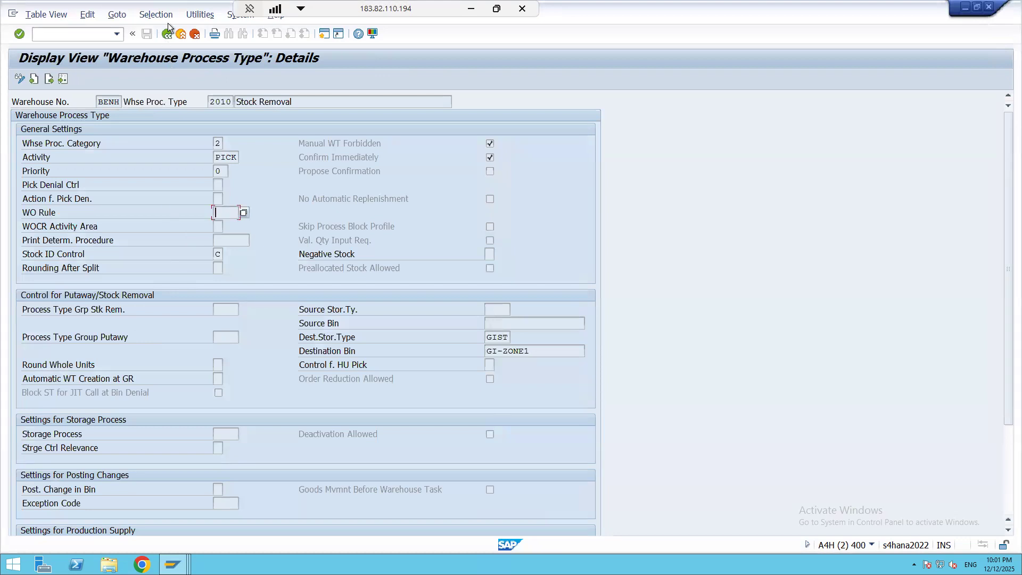
pyautogui.hotkey('alt', 'Tab')
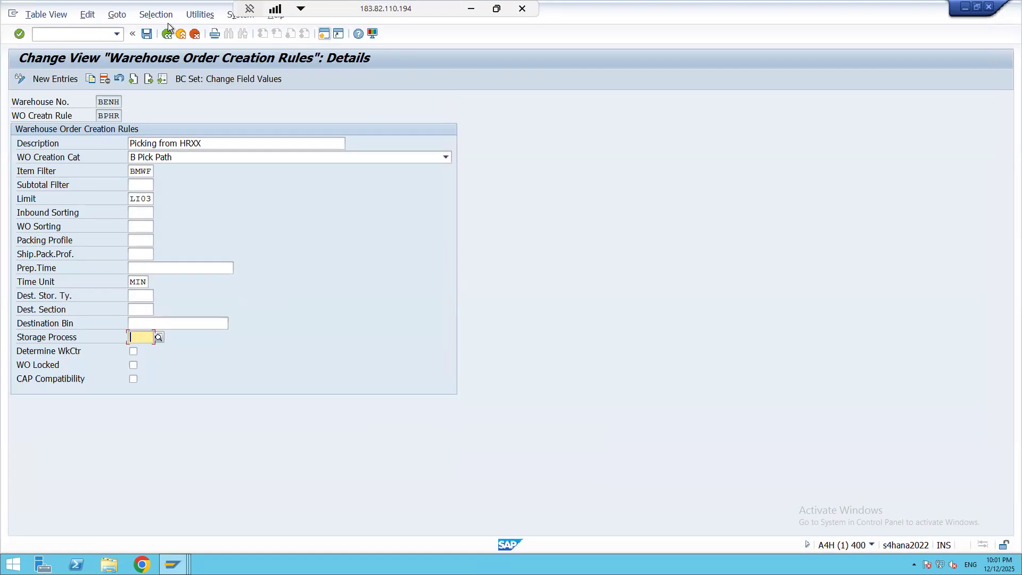
pyautogui.click(98, 114)
pyautogui.moveTo(98, 114); pyautogui.dragTo(162, 115)
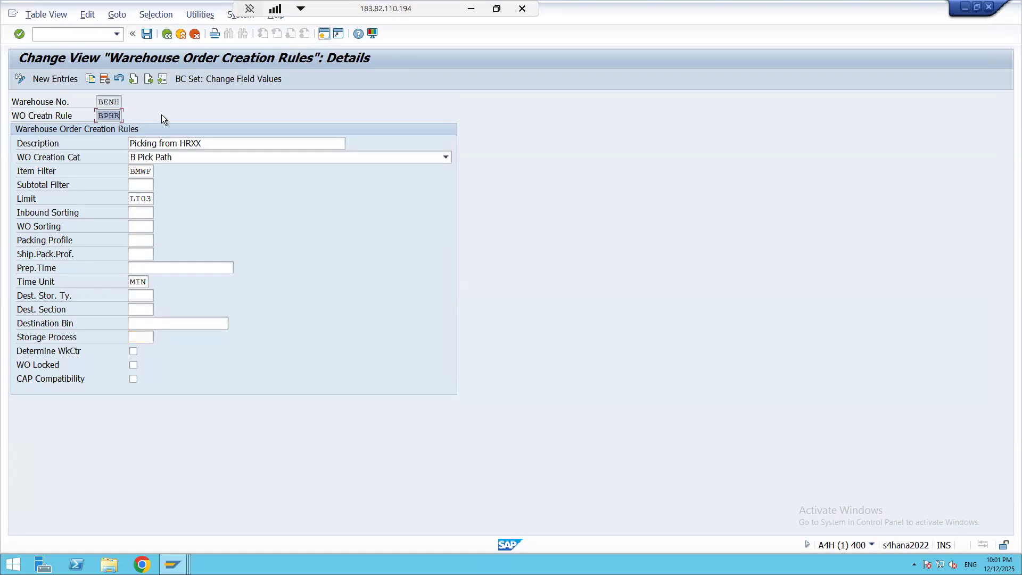
pyautogui.click(144, 337)
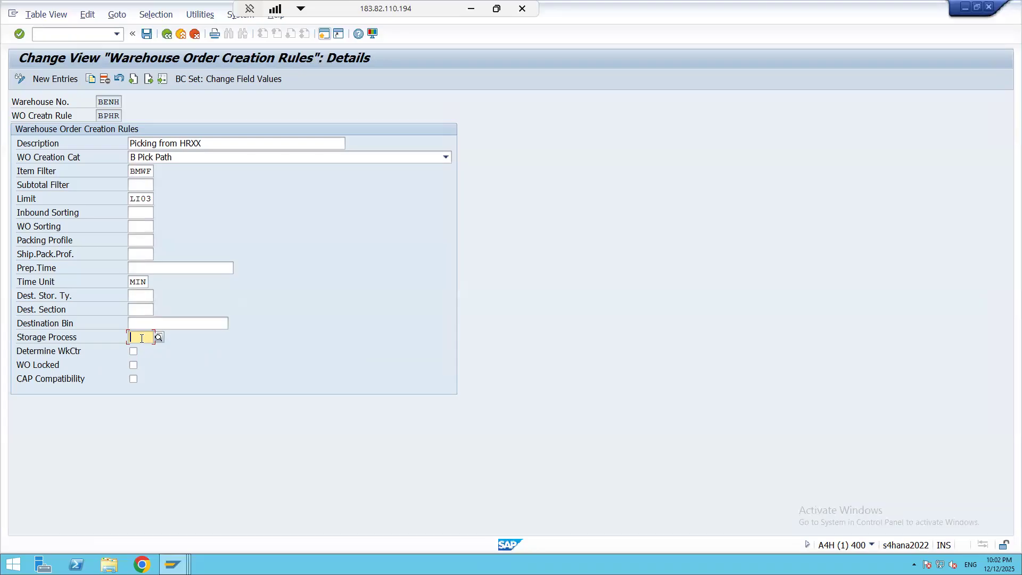
# Clear the Limit and Item Filter values of creation rule BPHR.
pyautogui.doubleClick(135, 197)
pyautogui.press('Delete')
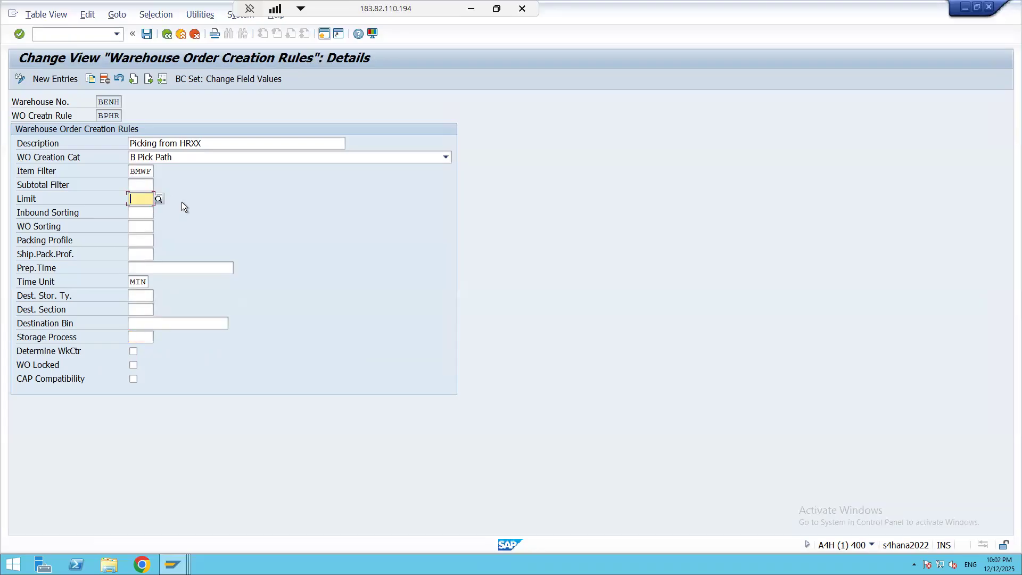
pyautogui.moveTo(131, 170); pyautogui.dragTo(193, 184)
pyautogui.press('Delete')
pyautogui.hotkey('shift', 'Tab')
pyautogui.hotkey('shift', 'Tab')
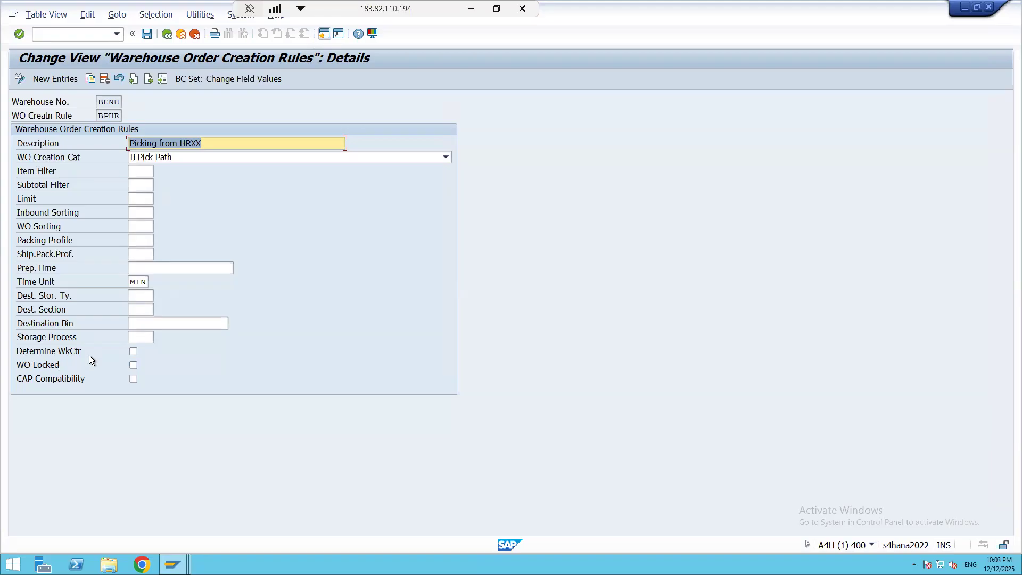
# Try the Determine WkCtr option of rule BPHR alongside the Storage Process field, and clear the option again.
pyautogui.click(133, 353)
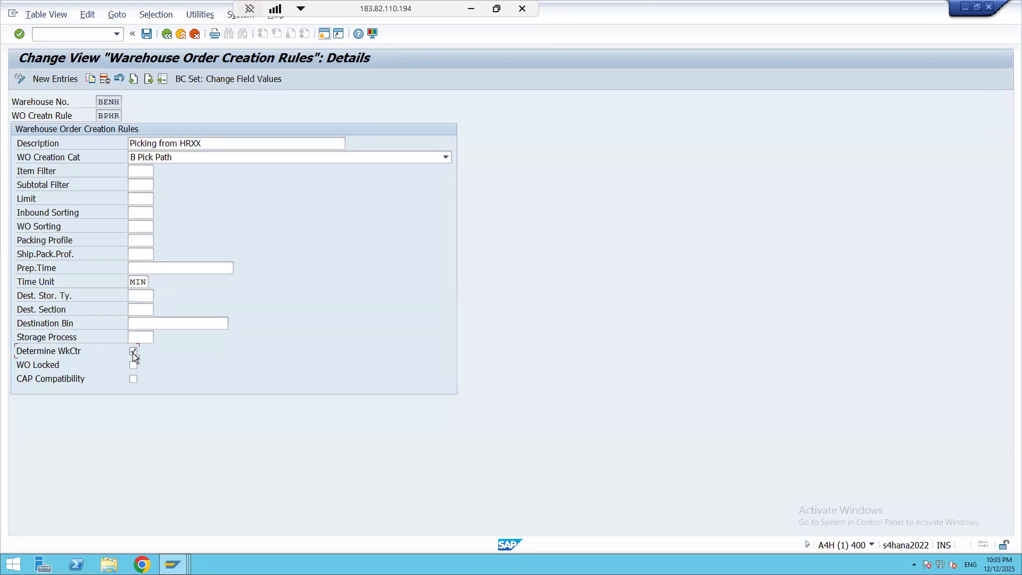
pyautogui.click(143, 336)
pyautogui.moveTo(99, 114); pyautogui.dragTo(153, 115)
pyautogui.click(140, 336)
pyautogui.click(133, 353)
pyautogui.moveTo(98, 115); pyautogui.dragTo(154, 118)
# Read the field help for CAP Compatibility on cartonization planning and close it.
pyautogui.click(133, 365)
pyautogui.press('F1')
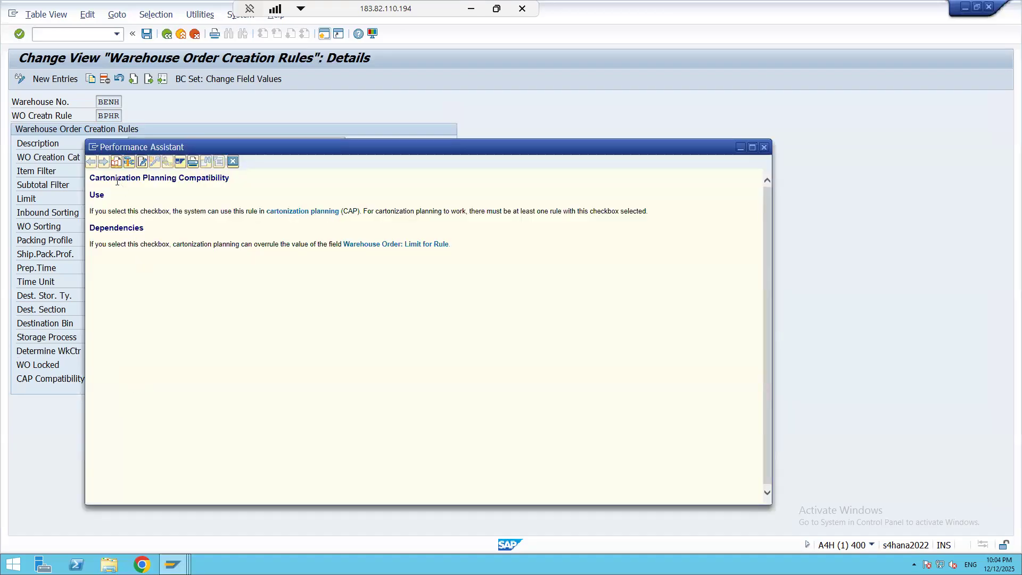
pyautogui.moveTo(112, 177); pyautogui.dragTo(279, 178)
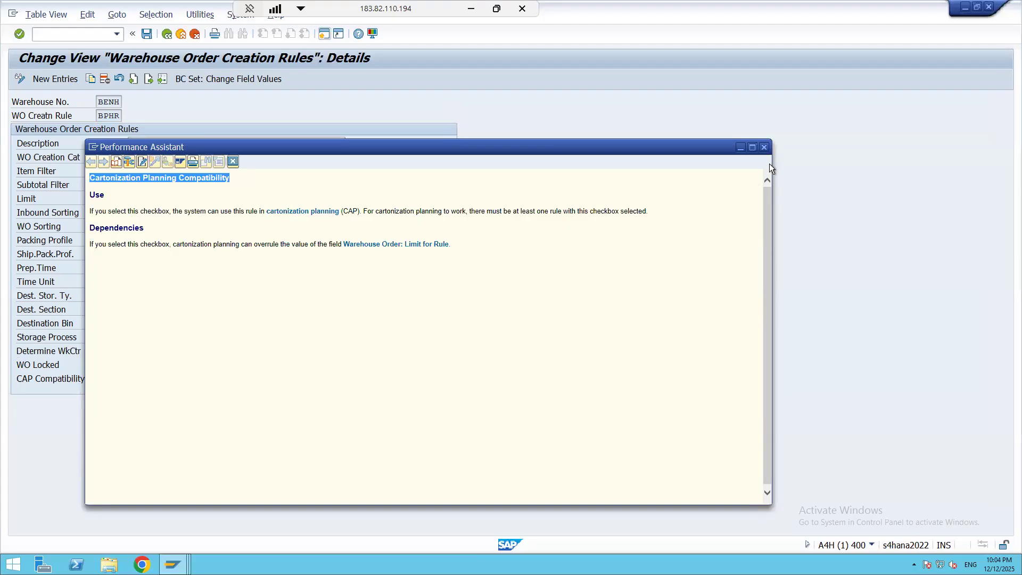
pyautogui.click(764, 148)
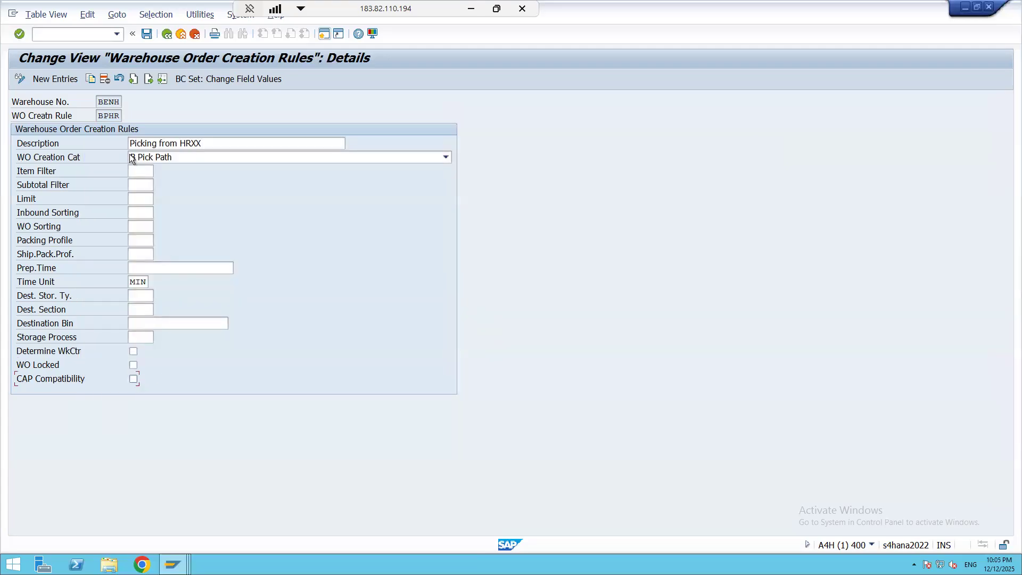
# Save creation rule BPHR, accepting the dialog, and return to the IMG structure.
pyautogui.click(147, 33)
pyautogui.click(246, 214)
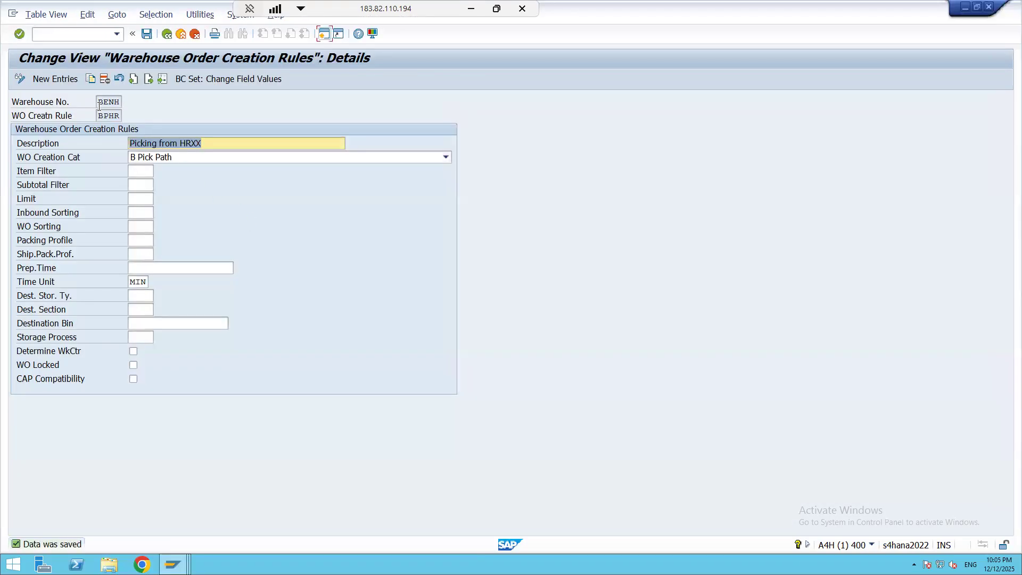
pyautogui.doubleClick(99, 115)
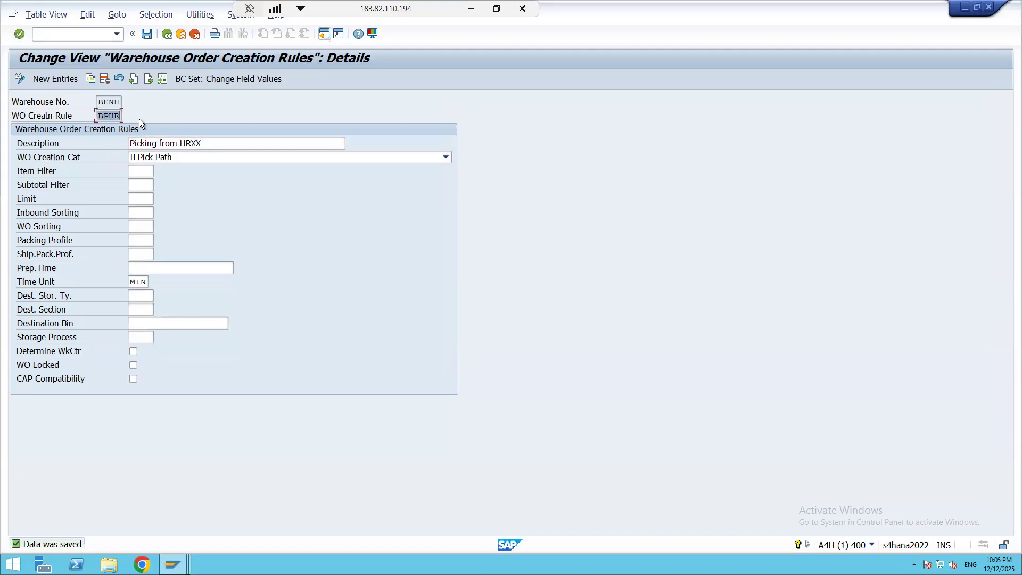
pyautogui.click(167, 35)
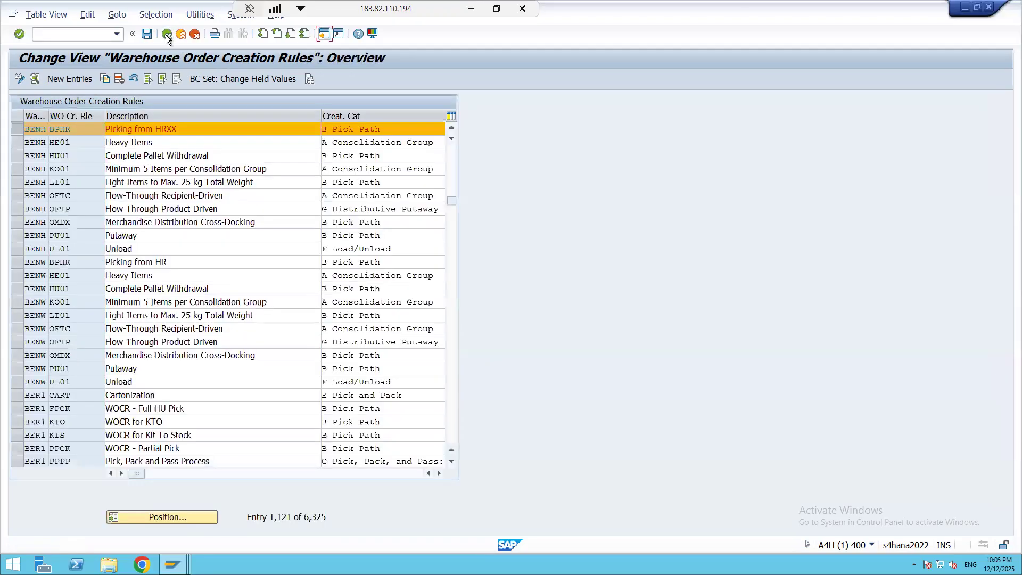
pyautogui.click(167, 35)
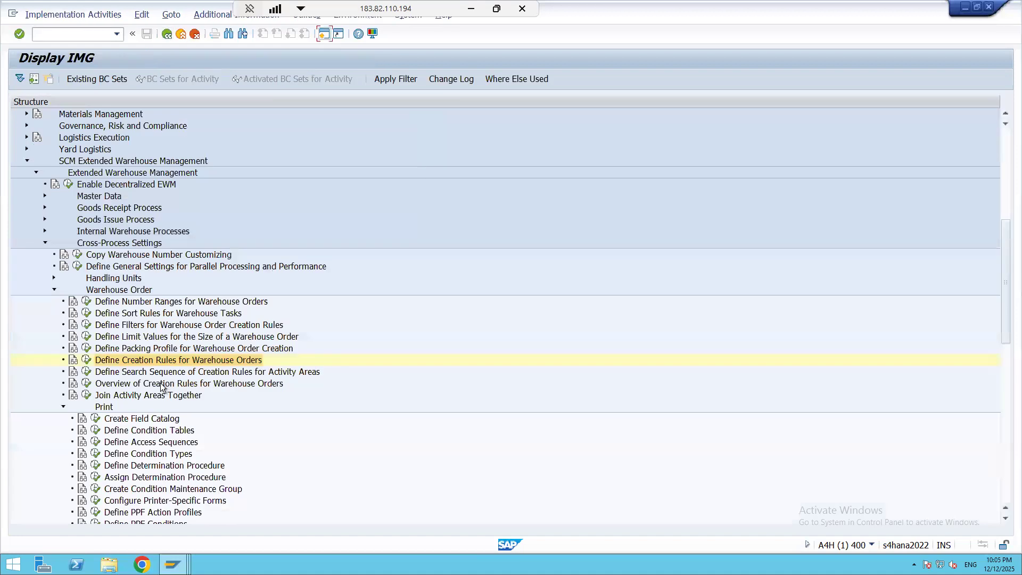
# Open Define Search Sequence of Creation Rules for Activity Areas and position the list at warehouse BENH.
pyautogui.click(87, 373)
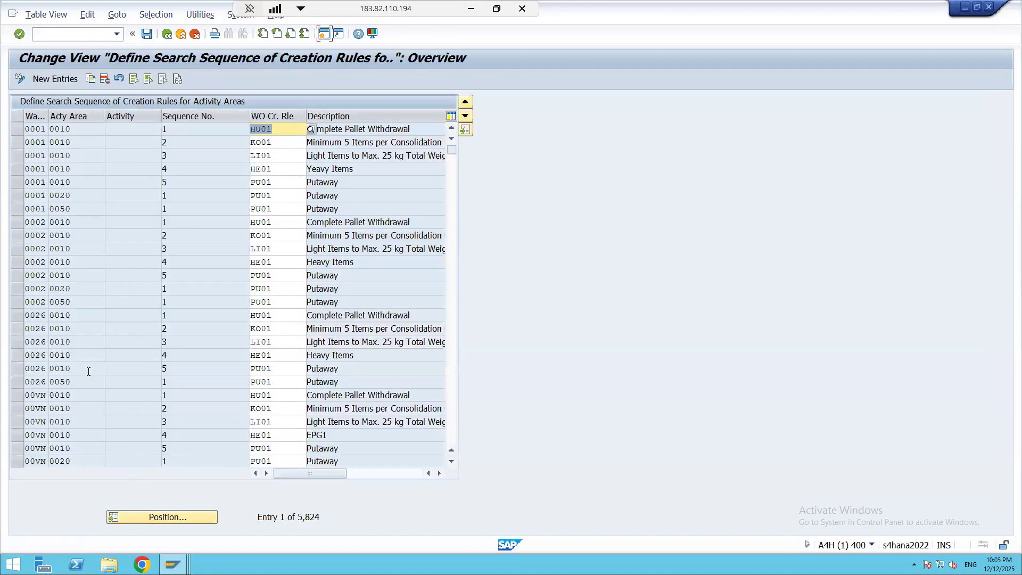
pyautogui.click(171, 516)
pyautogui.write('BENH')
pyautogui.press('Return')
pyautogui.press('Return')
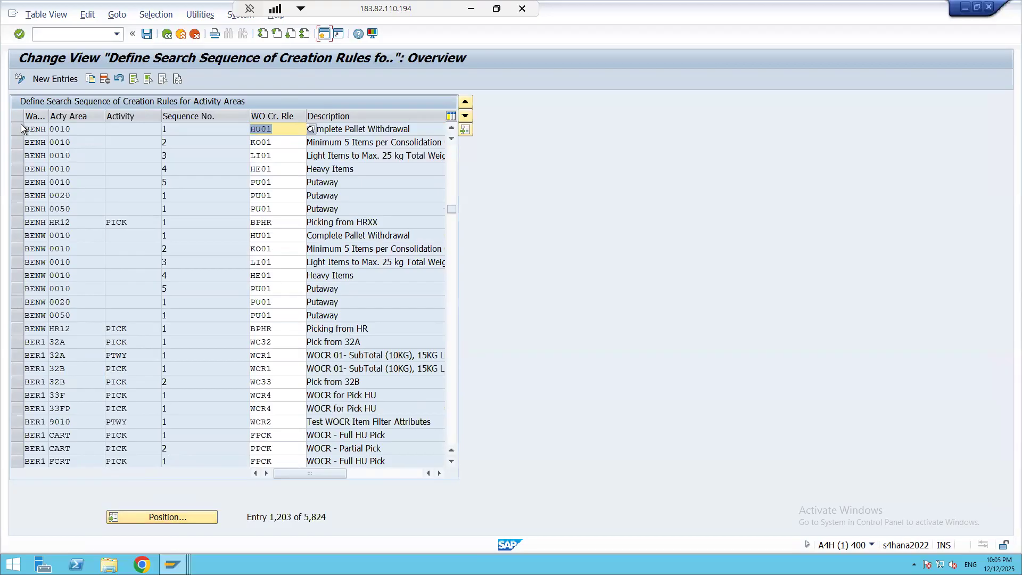
# In the second session, leave process type 2010 and open Assign Storage Bins to Activity Areas under Master Data > Activity Areas.
pyautogui.hotkey('alt', 'Tab')
pyautogui.hotkey('alt', 'Tab')
pyautogui.hotkey('alt', 'Tab')
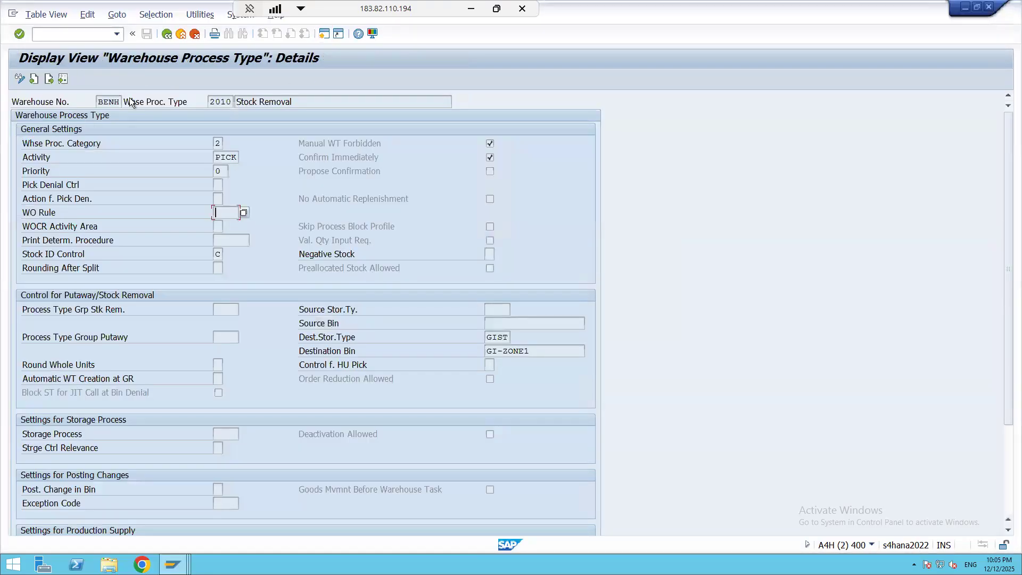
pyautogui.click(166, 34)
pyautogui.click(166, 35)
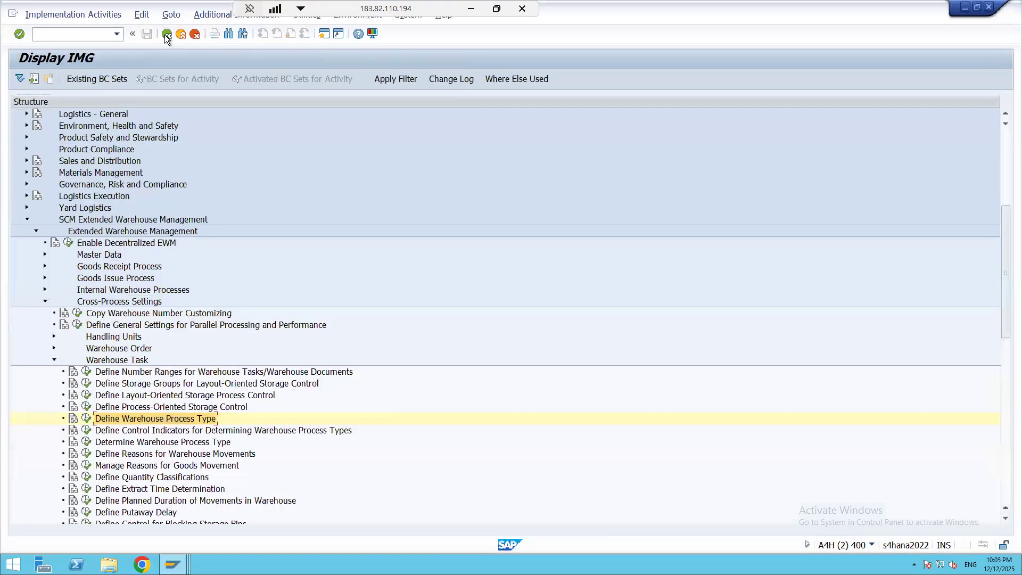
pyautogui.click(53, 359)
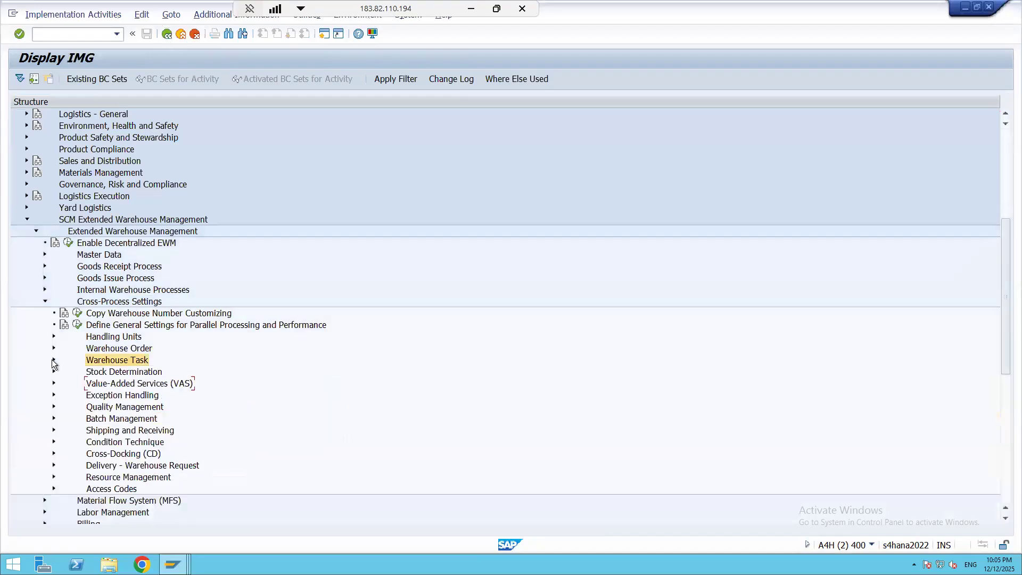
pyautogui.click(45, 301)
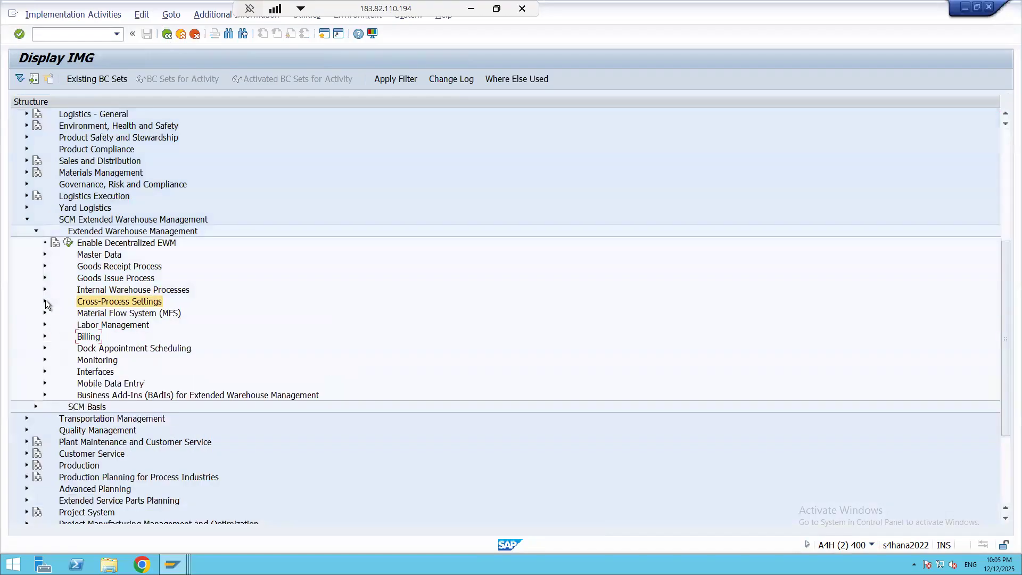
pyautogui.click(44, 255)
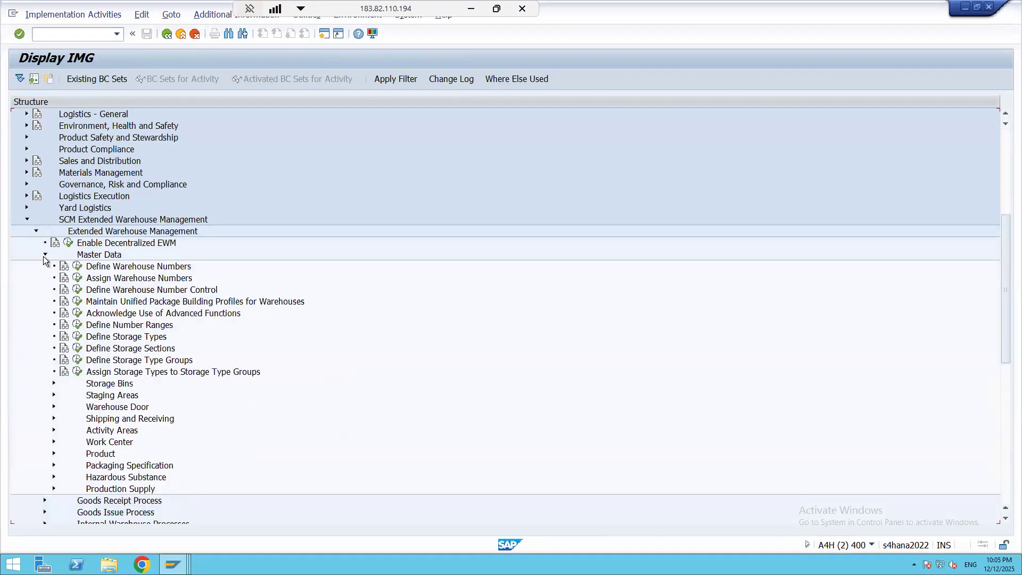
pyautogui.click(53, 430)
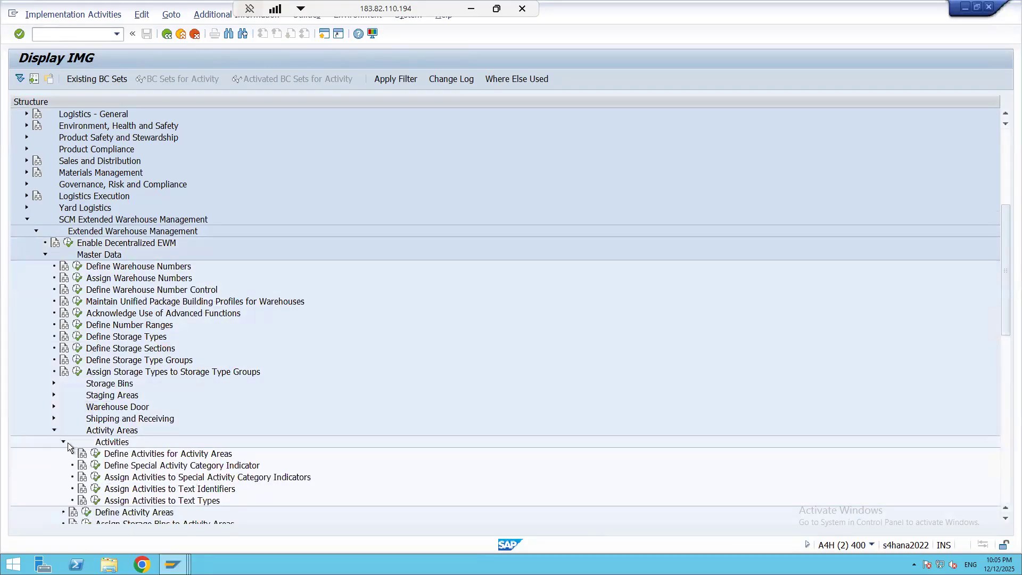
pyautogui.click(63, 443)
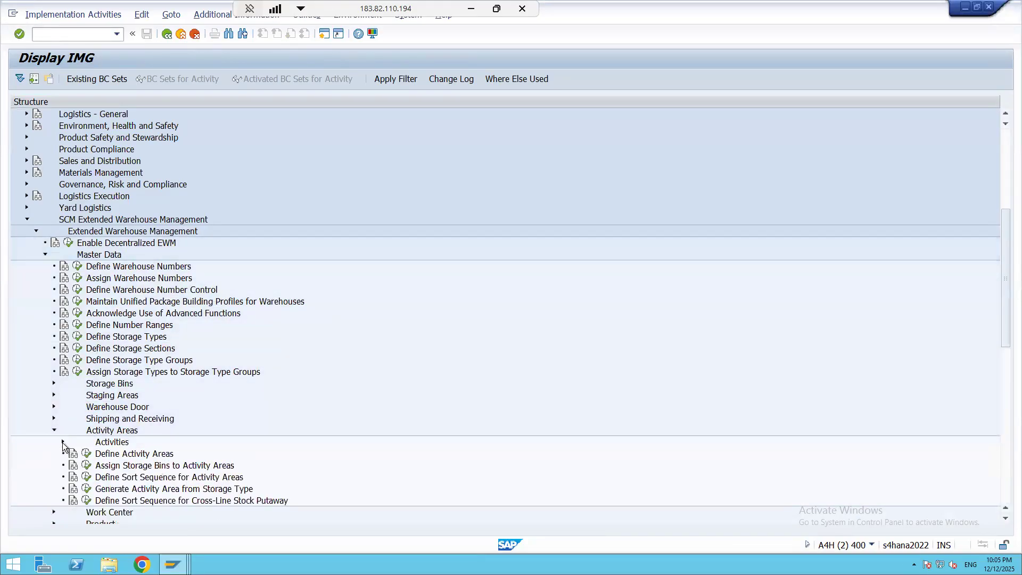
pyautogui.click(87, 468)
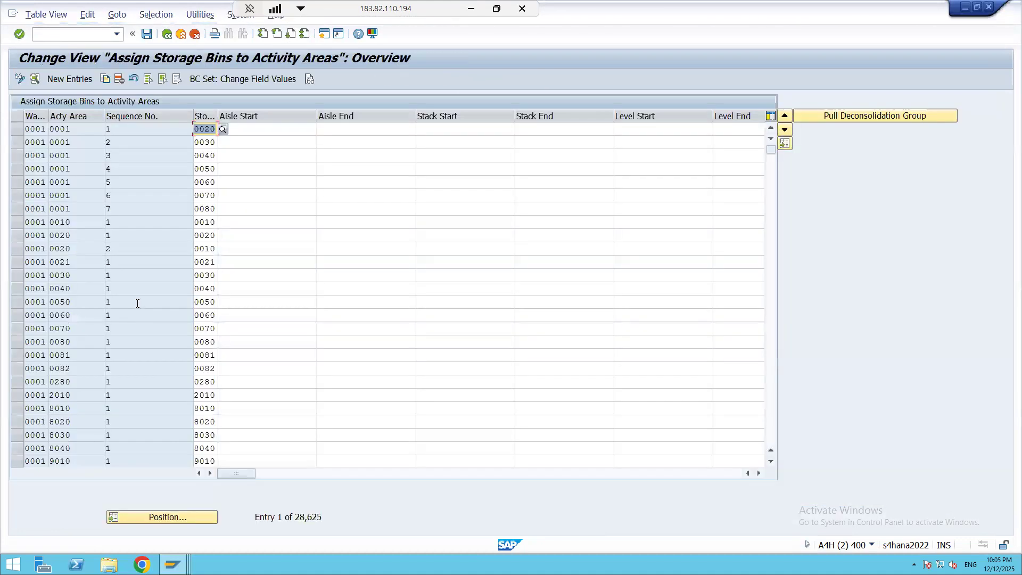
# Position the storage bin assignments at warehouse BENH and select the activity area code HR10.
pyautogui.click(162, 516)
pyautogui.write('BENH')
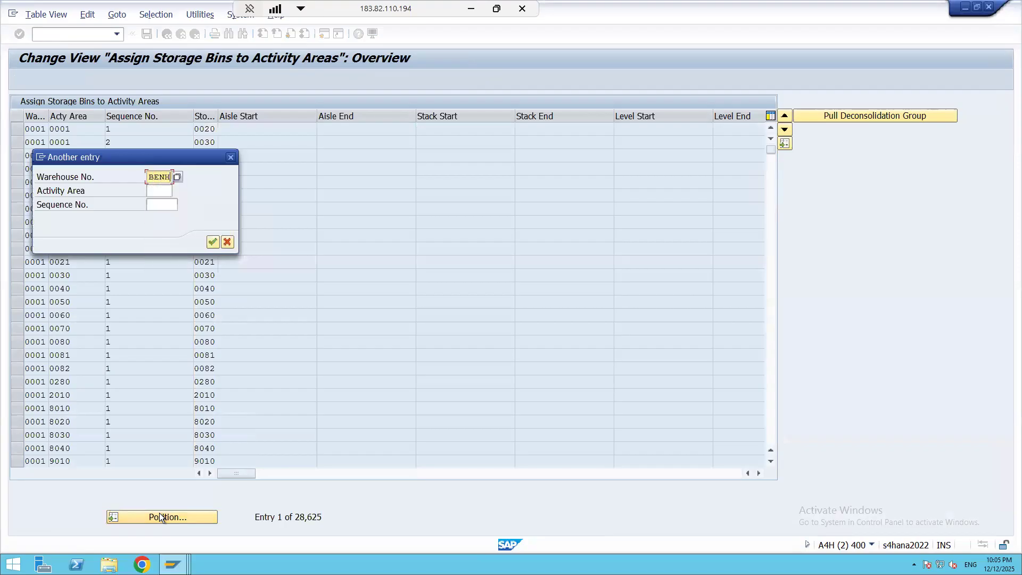
pyautogui.press('Return')
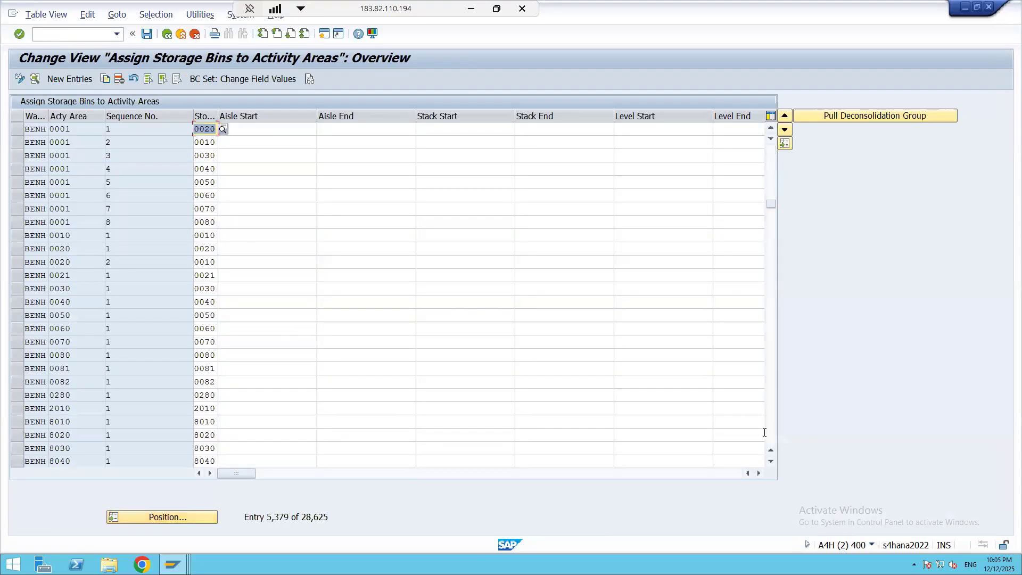
pyautogui.click(772, 433)
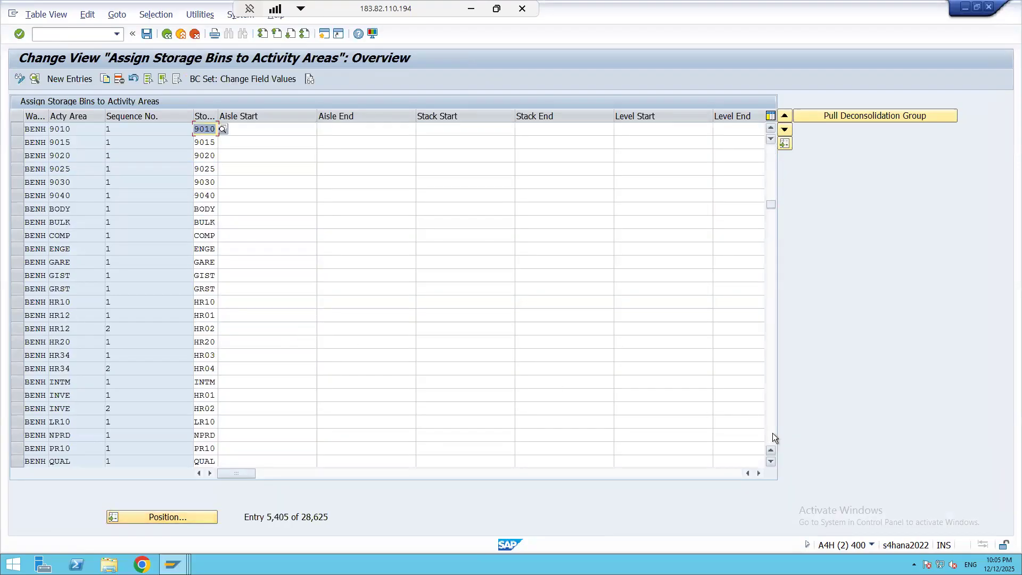
pyautogui.hotkey('shift', 'Home')
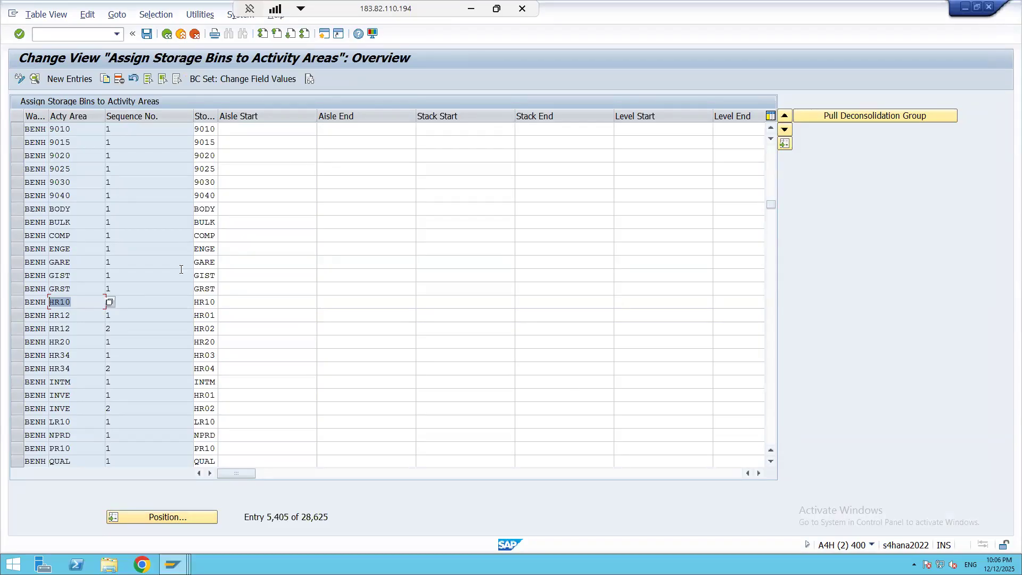
# In the search sequence list, copy BENH's activity area 0010 entry with rule HU01 and set the copy's activity area to HR10.
pyautogui.hotkey('alt', 'Tab')
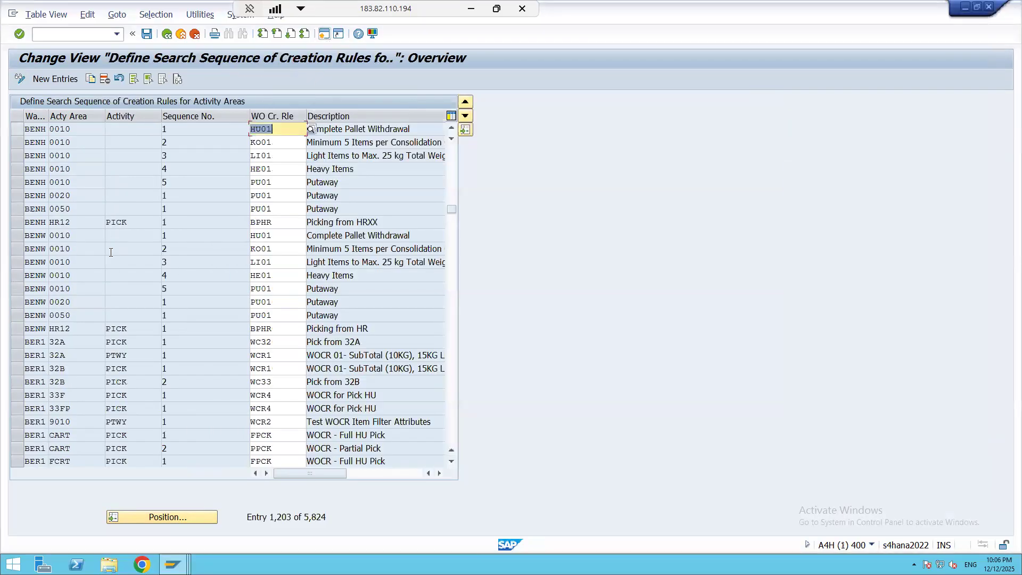
pyautogui.click(17, 127)
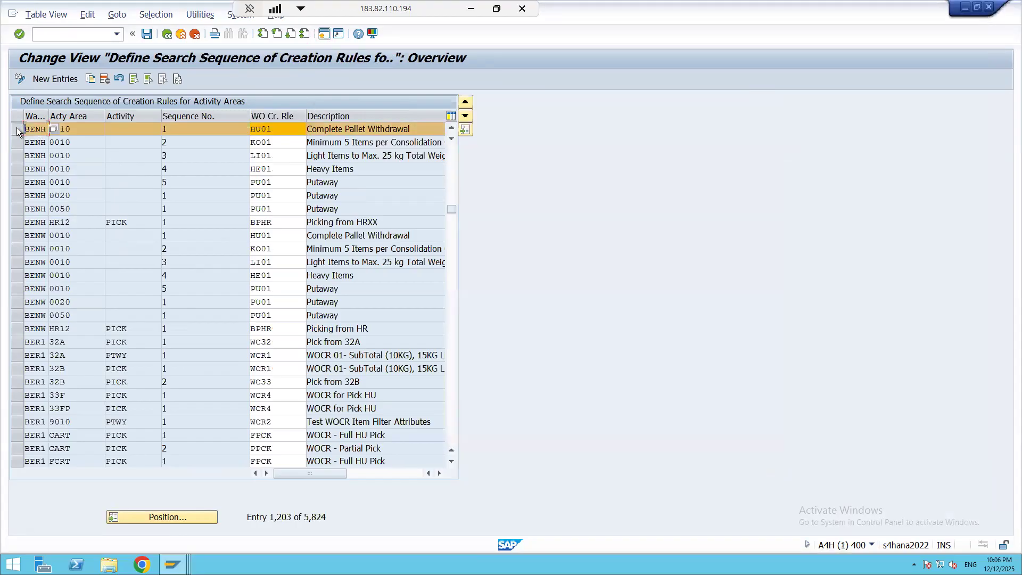
pyautogui.click(91, 79)
pyautogui.press('Tab')
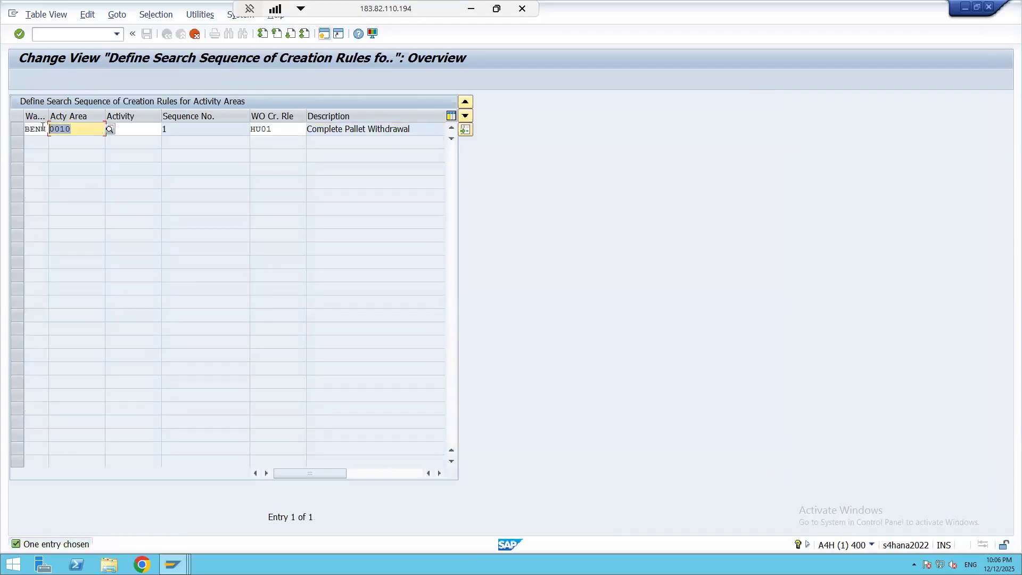
pyautogui.write('HR10')
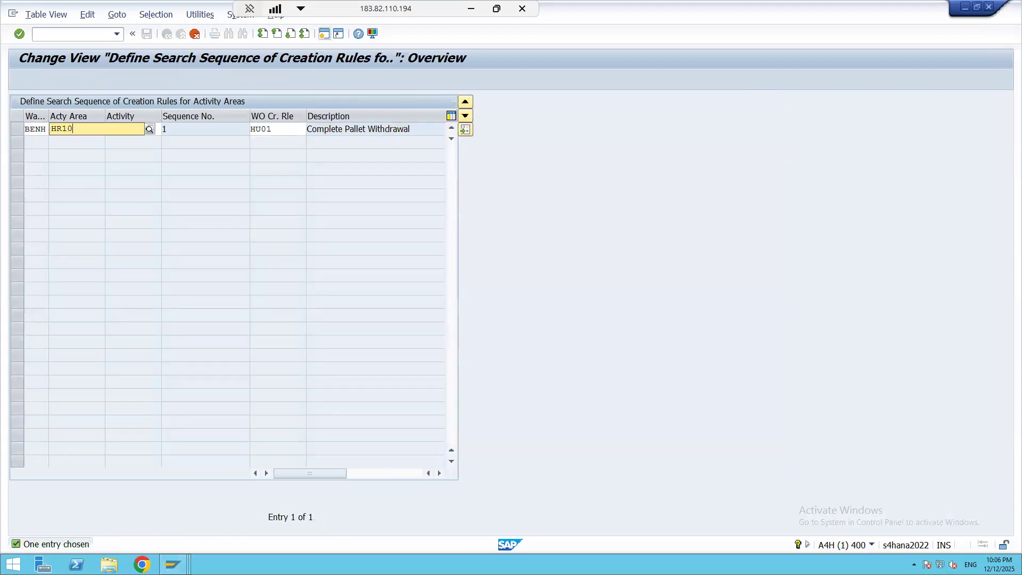
# Try to assign activity GIST to the copied HR10 entry.
pyautogui.press('Tab')
pyautogui.write('GIST')
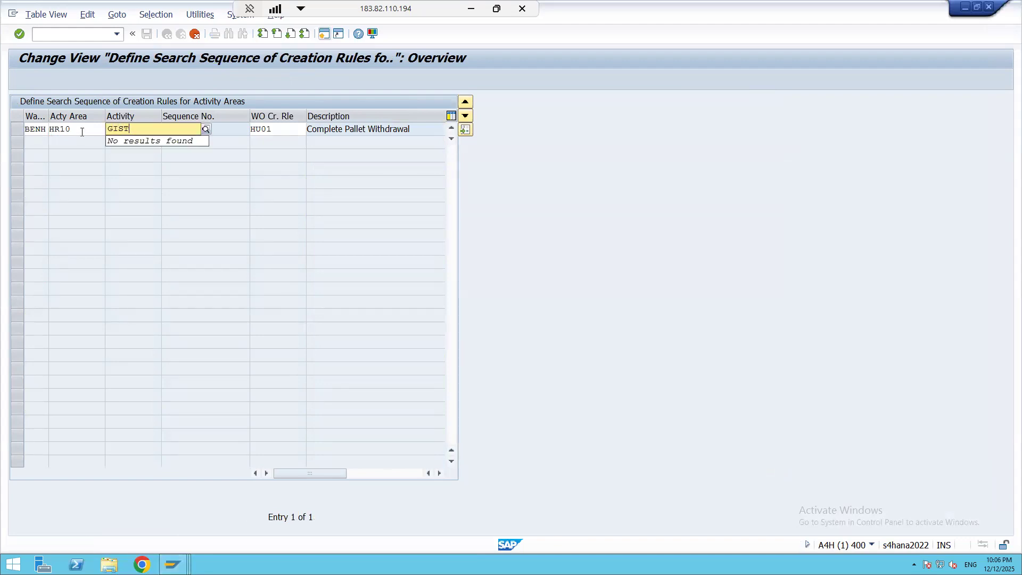
pyautogui.press('Return')
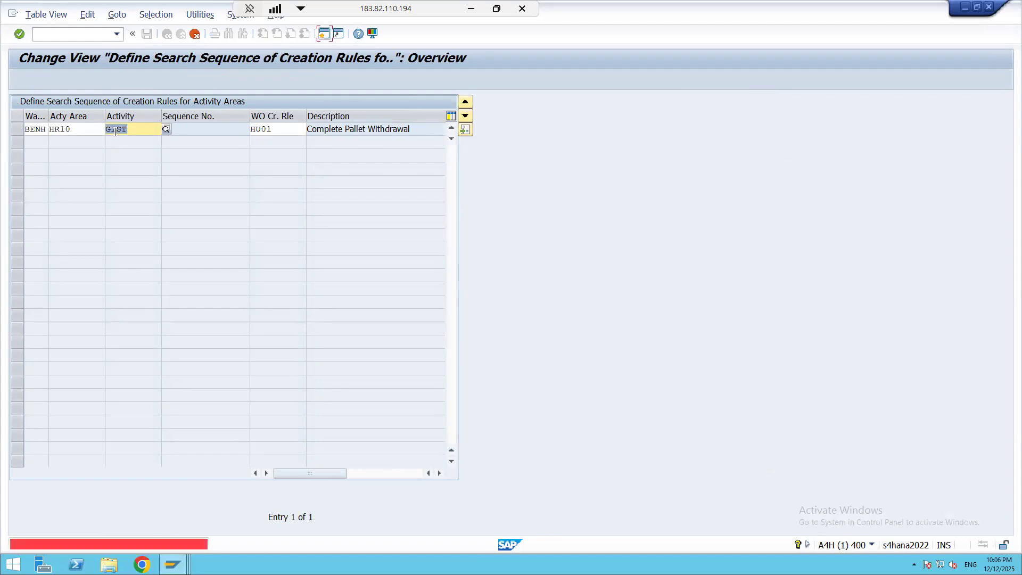
# Leave the activity of the HR10 entry blank and accept the copied entry.
pyautogui.press('Delete')
pyautogui.press('Return')
pyautogui.click(74, 132)
pyautogui.click(126, 129)
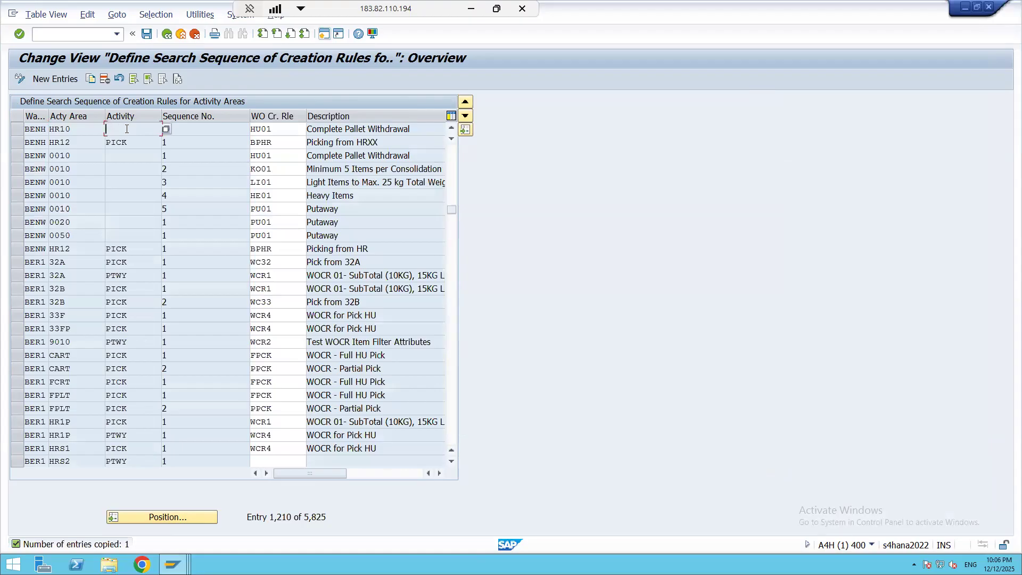
# Delete warehouse BENH's HR10 search sequence entry with rule HU01 and save the change.
pyautogui.click(83, 128)
pyautogui.moveTo(73, 129); pyautogui.dragTo(8, 128)
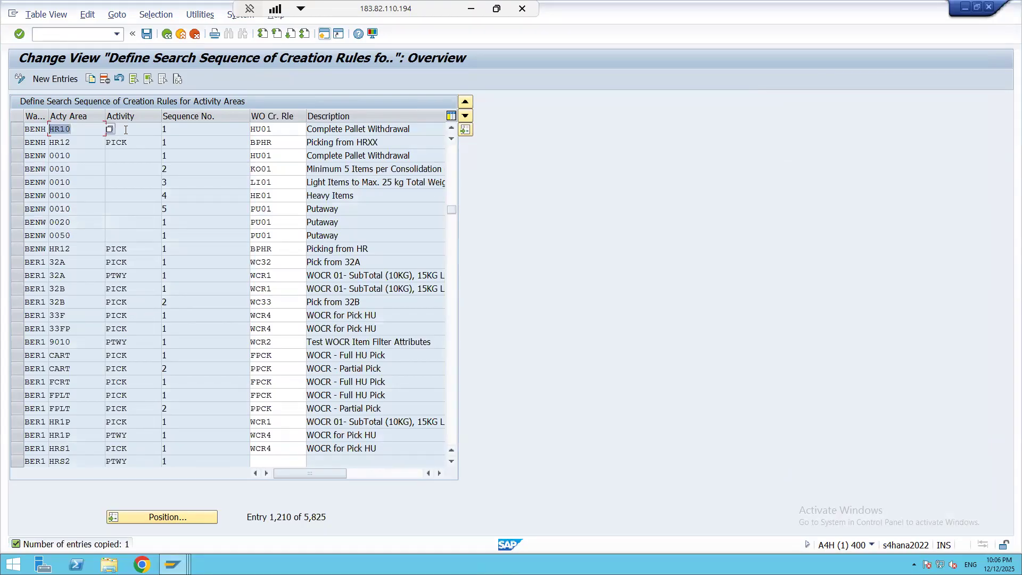
pyautogui.click(19, 129)
pyautogui.click(107, 81)
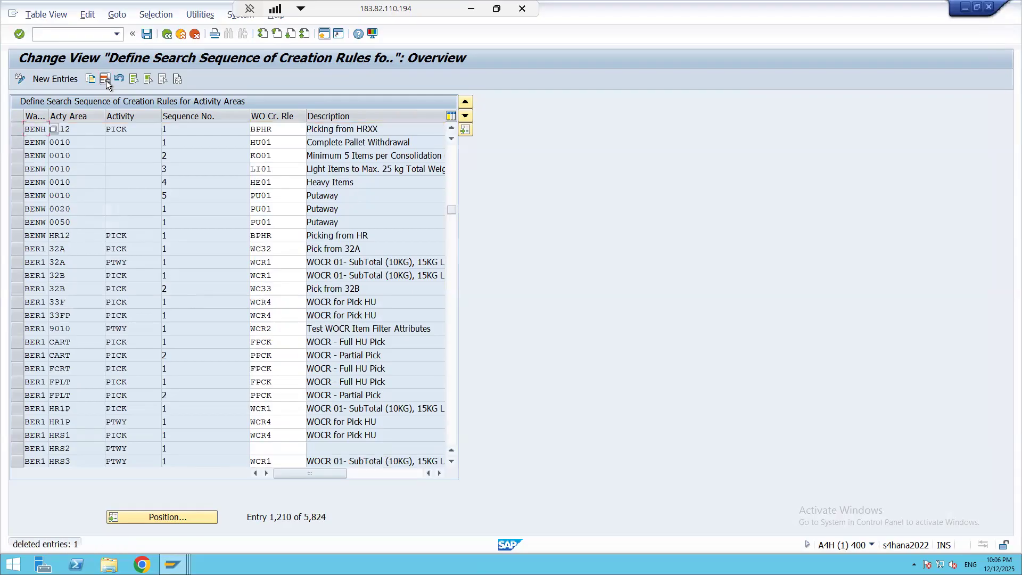
pyautogui.click(146, 34)
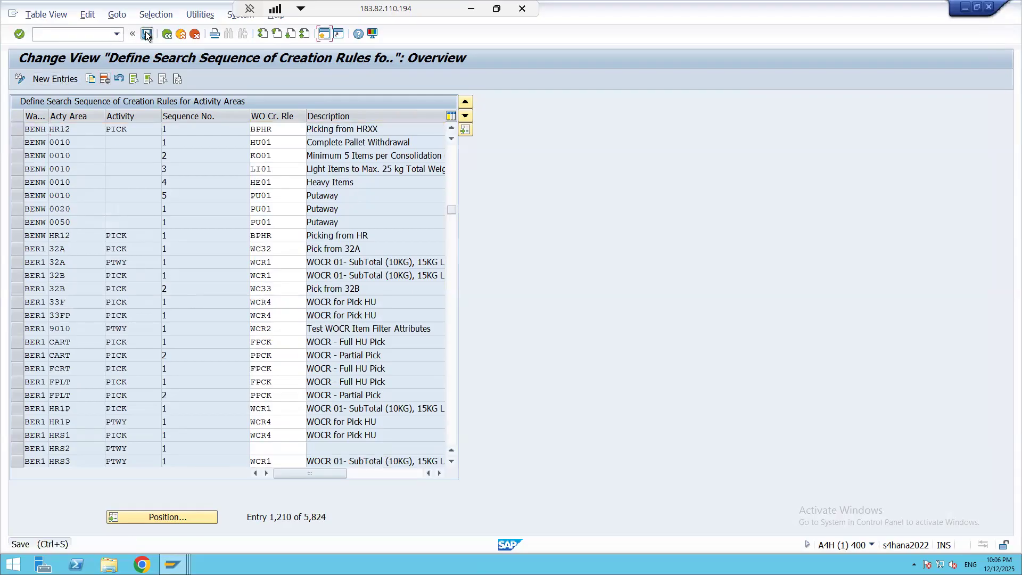
pyautogui.click(247, 218)
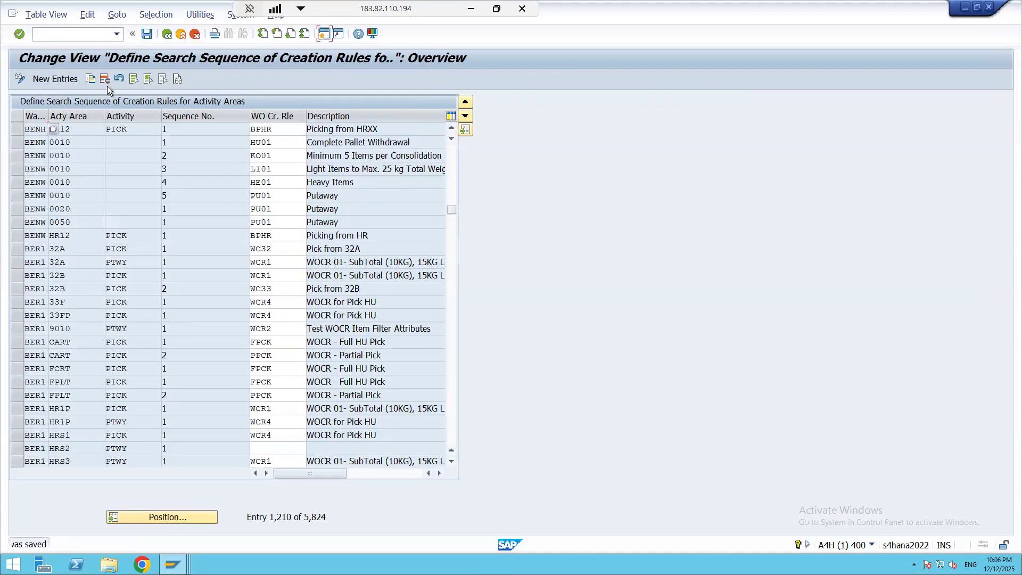
# Create a new search sequence entry for warehouse BENH with activity area HR10.
pyautogui.click(59, 79)
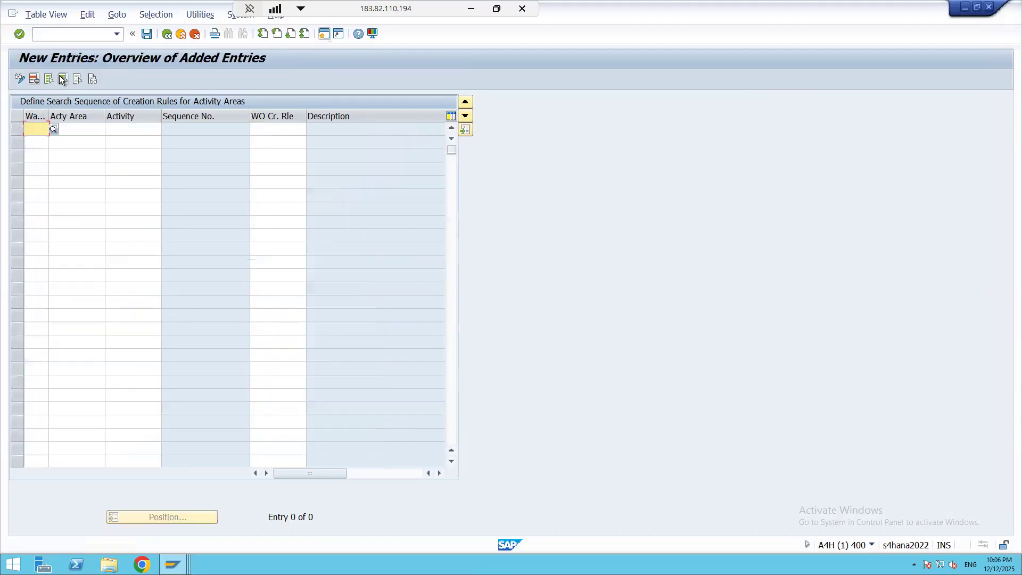
pyautogui.write('BENH')
pyautogui.press('Tab')
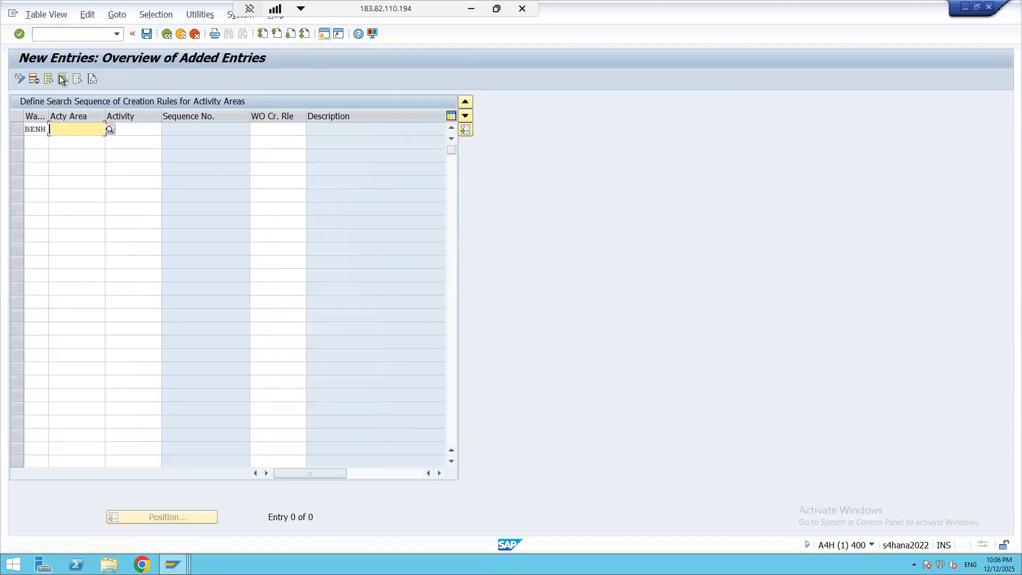
pyautogui.click(107, 130)
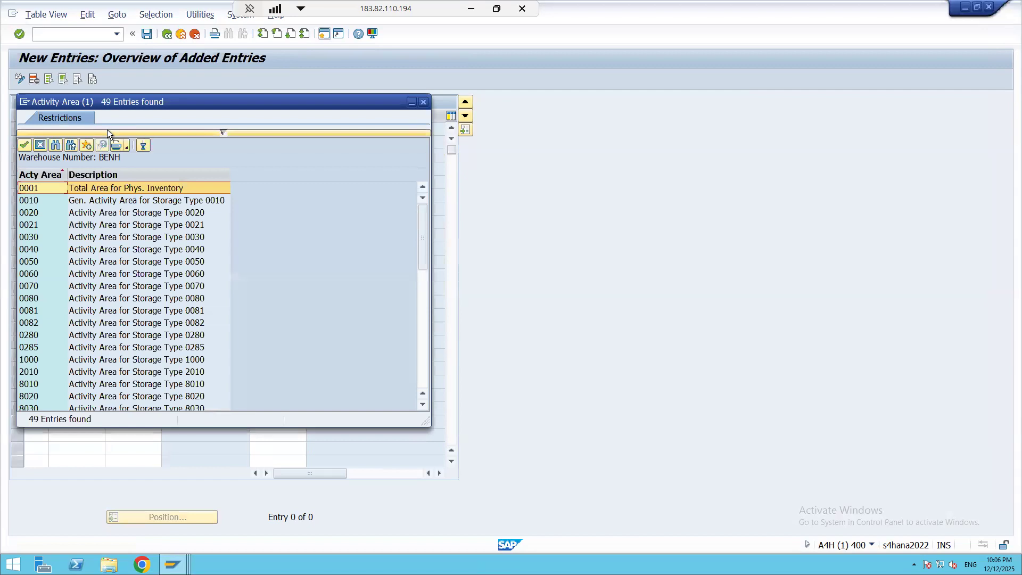
pyautogui.click(425, 103)
pyautogui.write('HR10')
pyautogui.press('Tab')
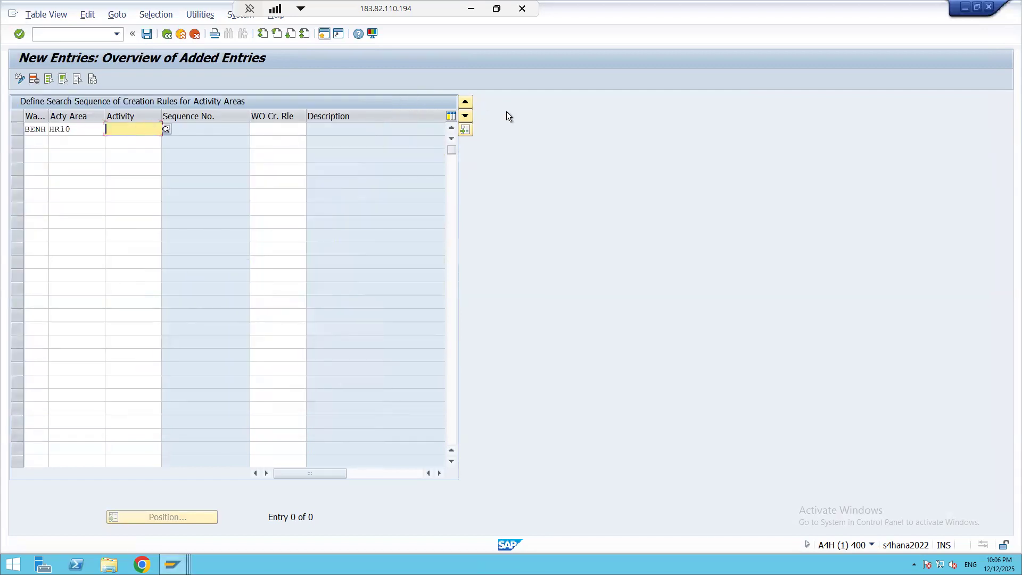
# Assign activity PICK and warehouse order creation rule BPHR to the new HR10 entry.
pyautogui.click(166, 130)
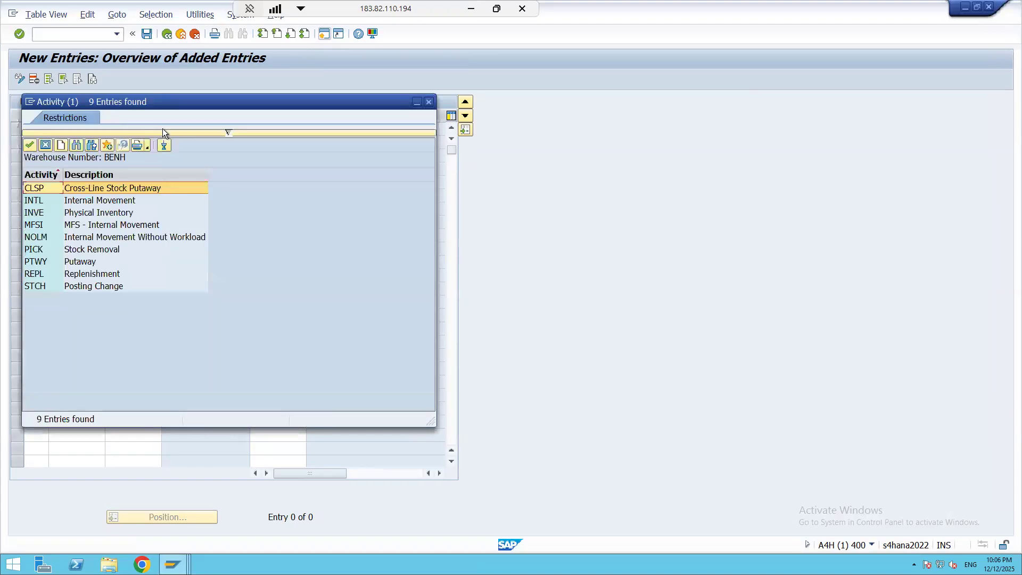
pyautogui.doubleClick(44, 246)
pyautogui.click(282, 132)
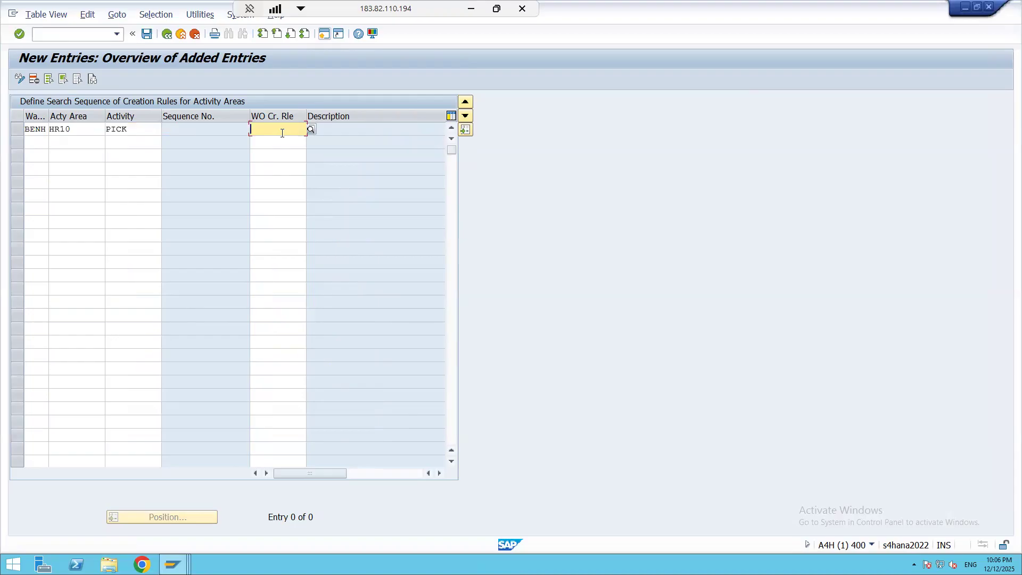
pyautogui.click(311, 129)
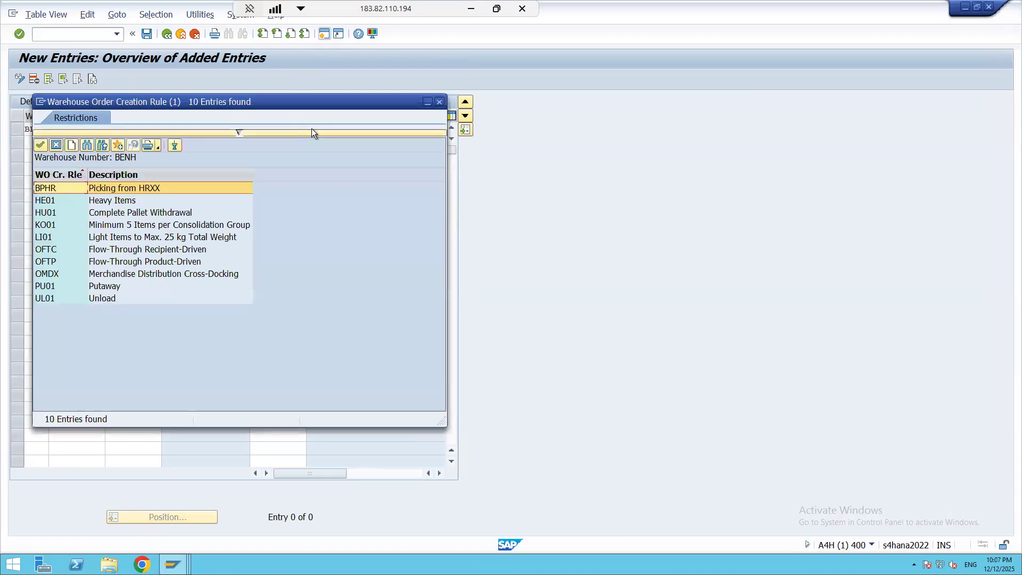
pyautogui.doubleClick(116, 188)
pyautogui.press('Return')
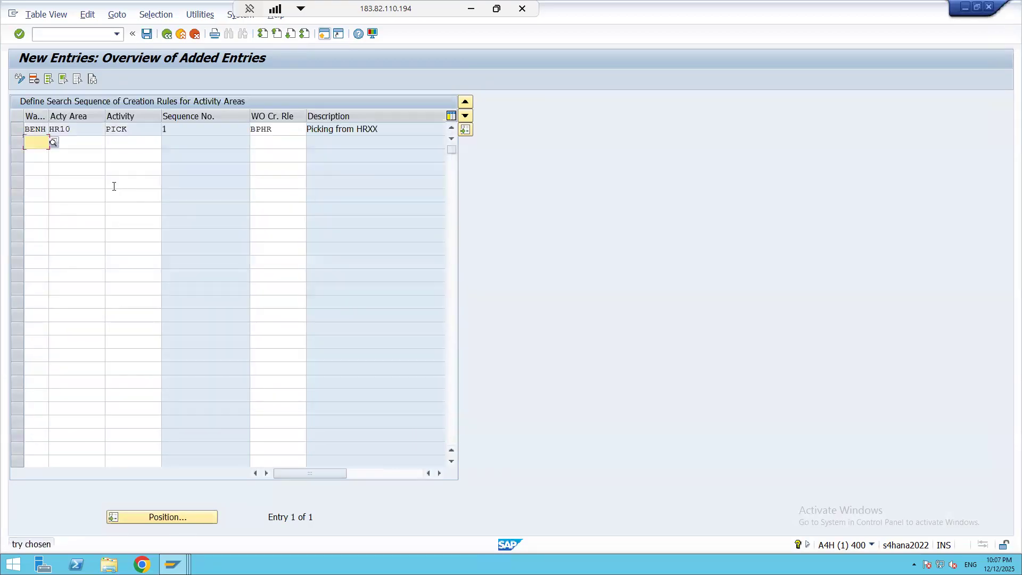
# Save the new BENH HR10 entry and return to the search sequence overview.
pyautogui.click(88, 133)
pyautogui.click(138, 128)
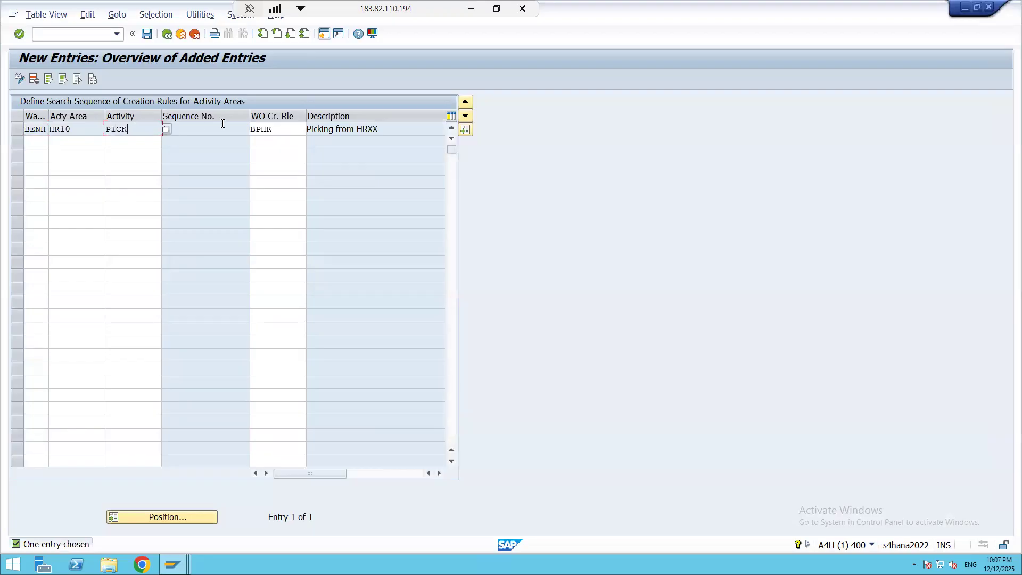
pyautogui.click(282, 129)
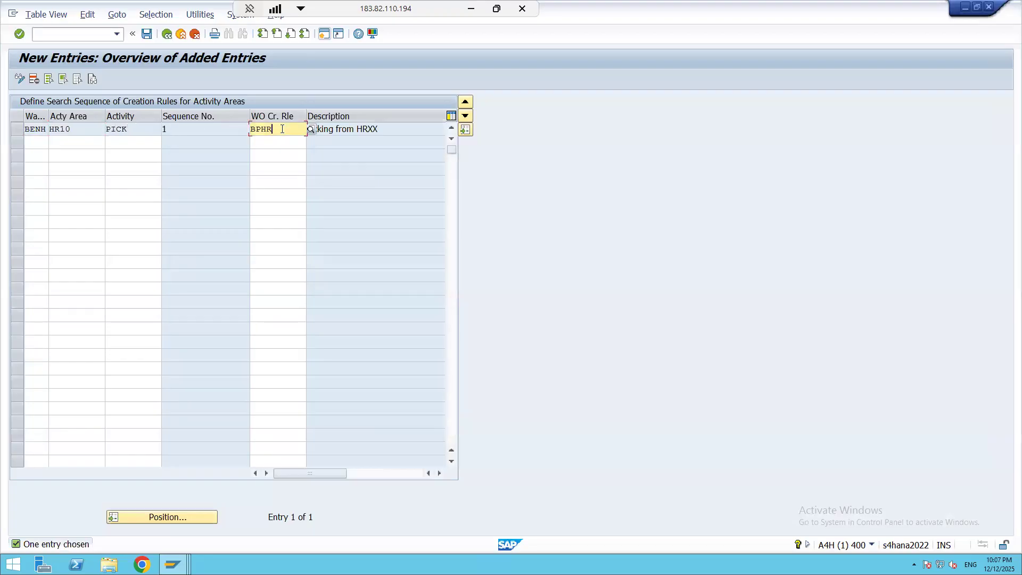
pyautogui.click(147, 35)
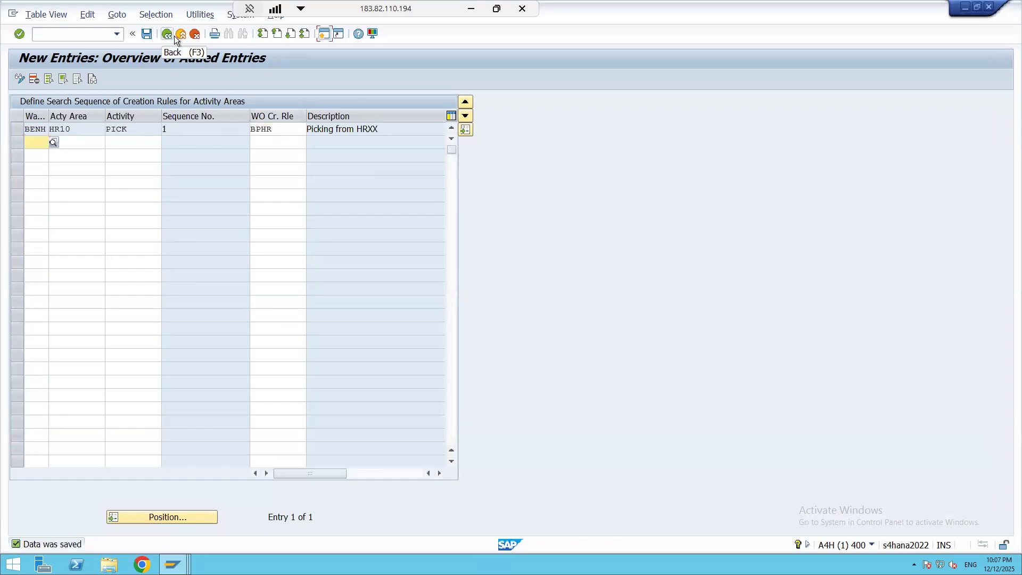
pyautogui.click(169, 39)
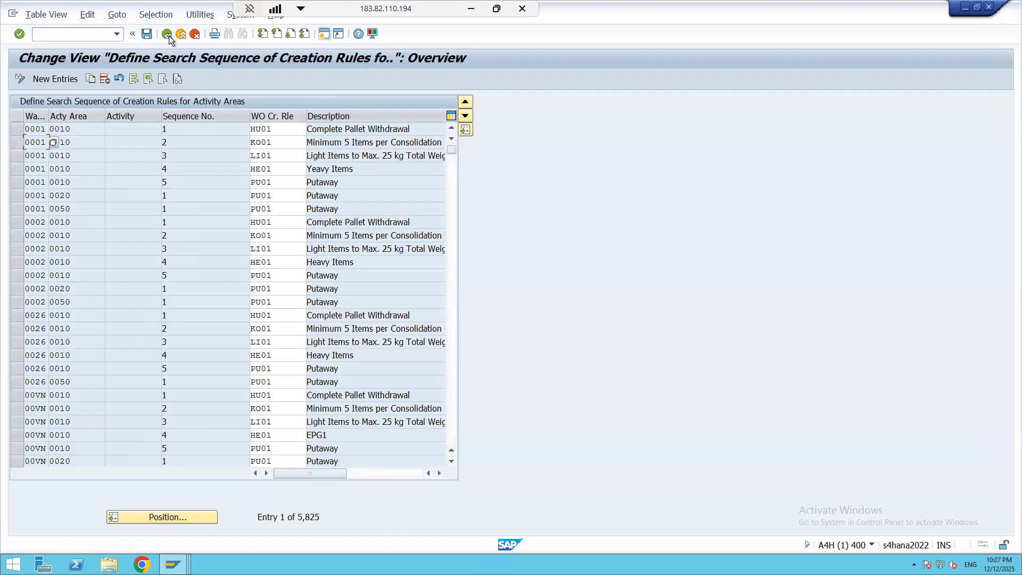
# In the customizing session, look into the activity area definitions and return to the IMG structure.
pyautogui.click(169, 35)
pyautogui.click(169, 39)
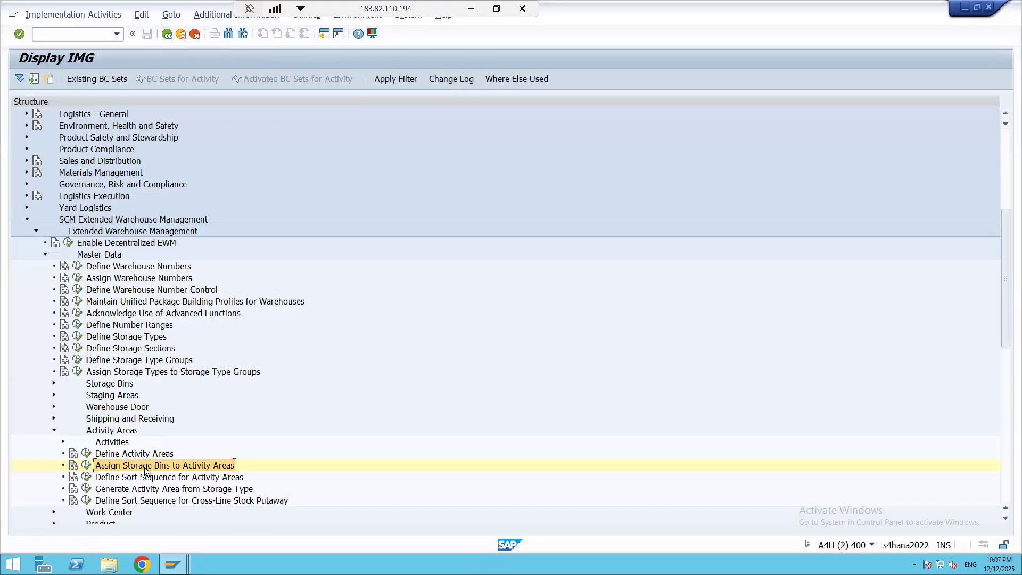
pyautogui.click(86, 454)
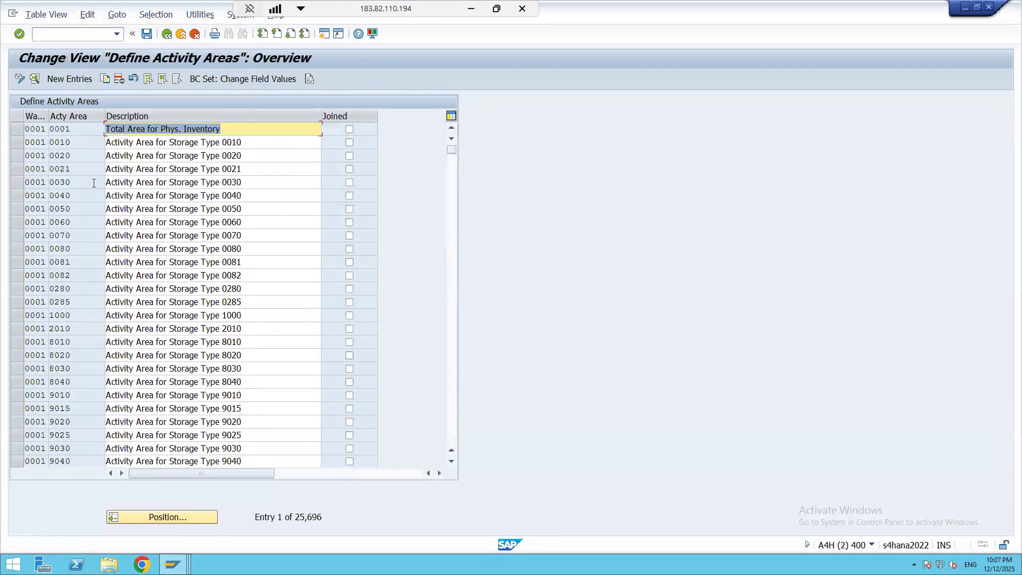
pyautogui.doubleClick(31, 222)
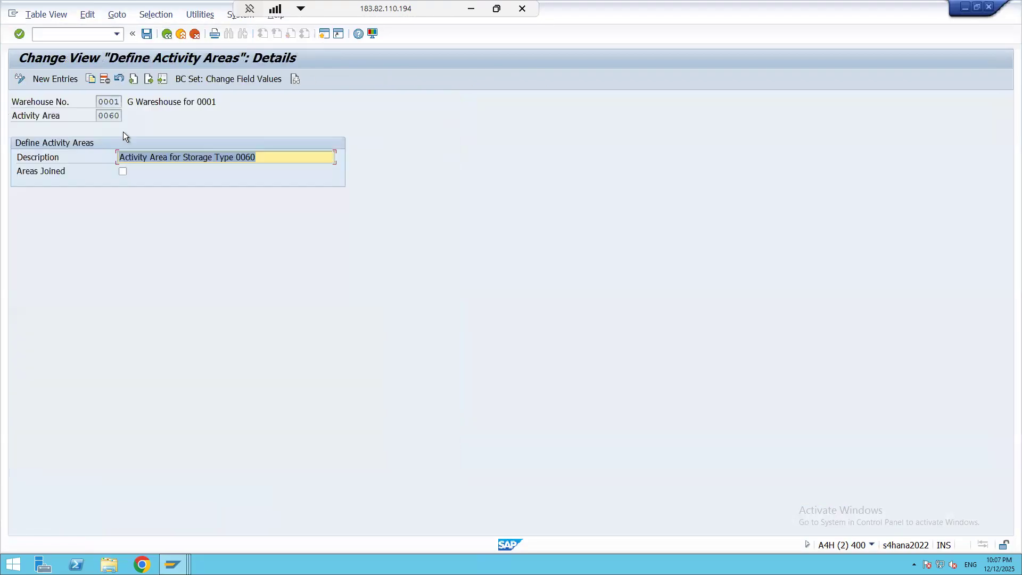
pyautogui.click(167, 34)
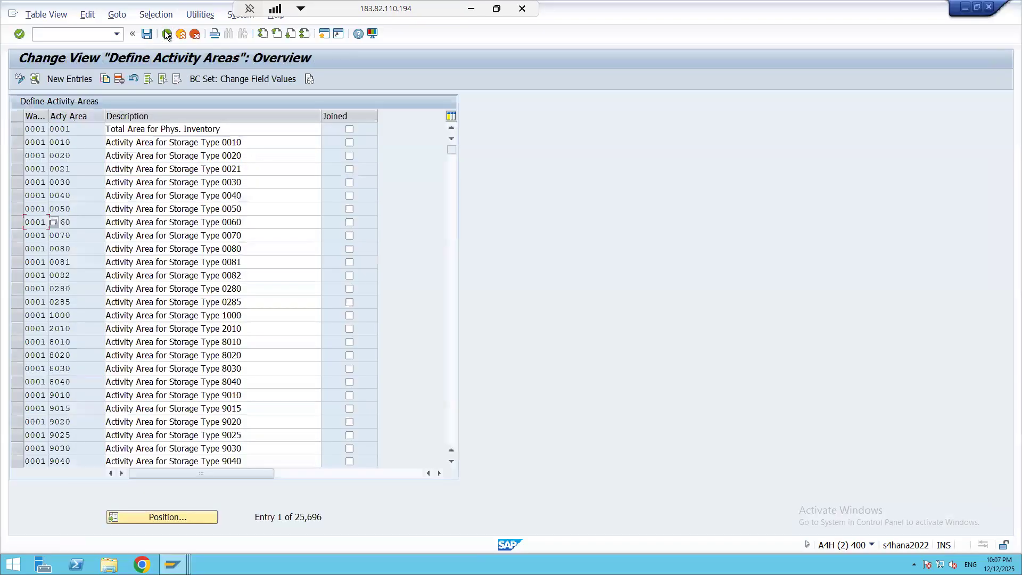
pyautogui.click(167, 34)
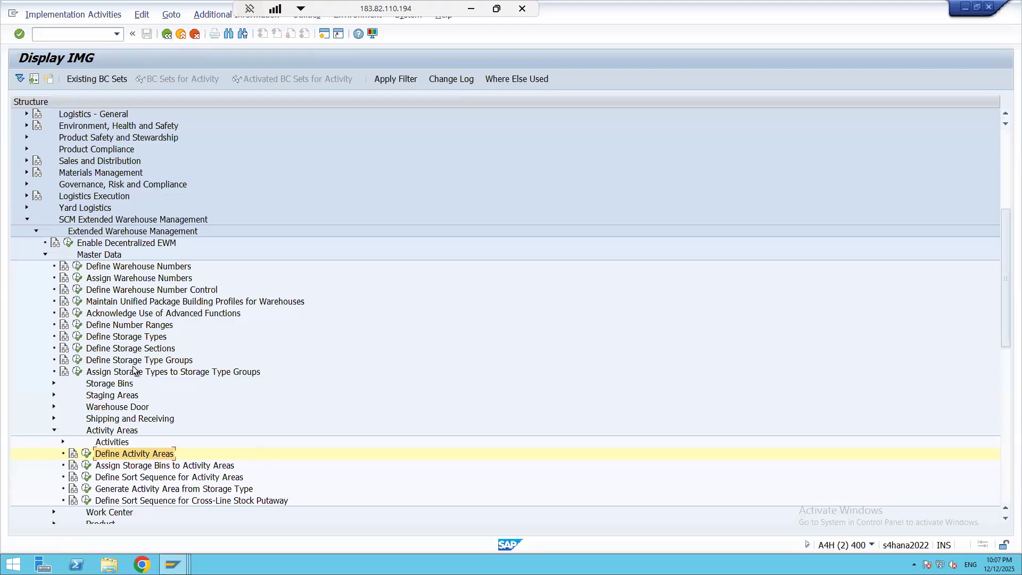
# Open the Define Warehouse Process Type customizing under Cross-Process Settings, Warehouse Task, in display mode.
pyautogui.click(53, 431)
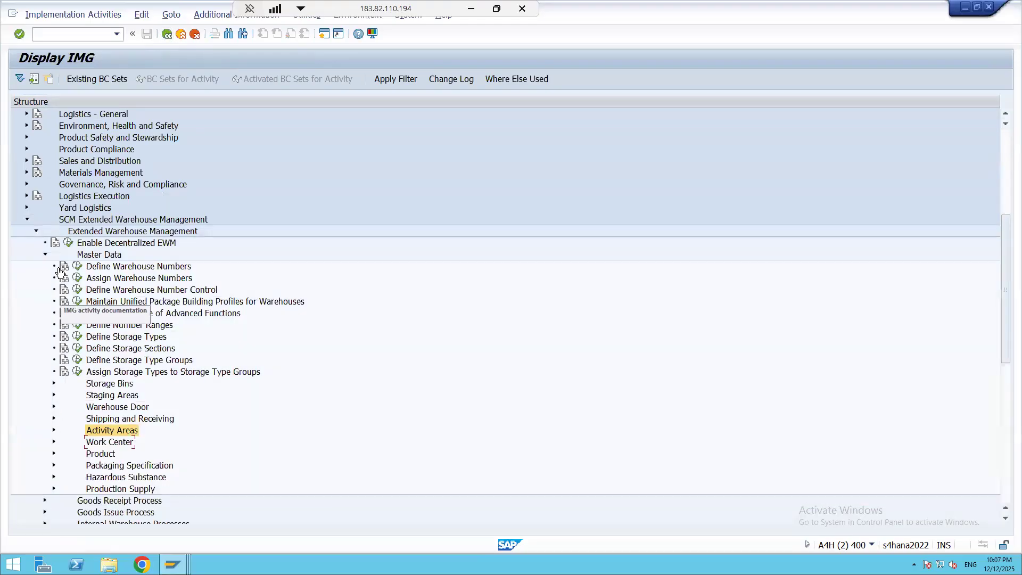
pyautogui.click(45, 255)
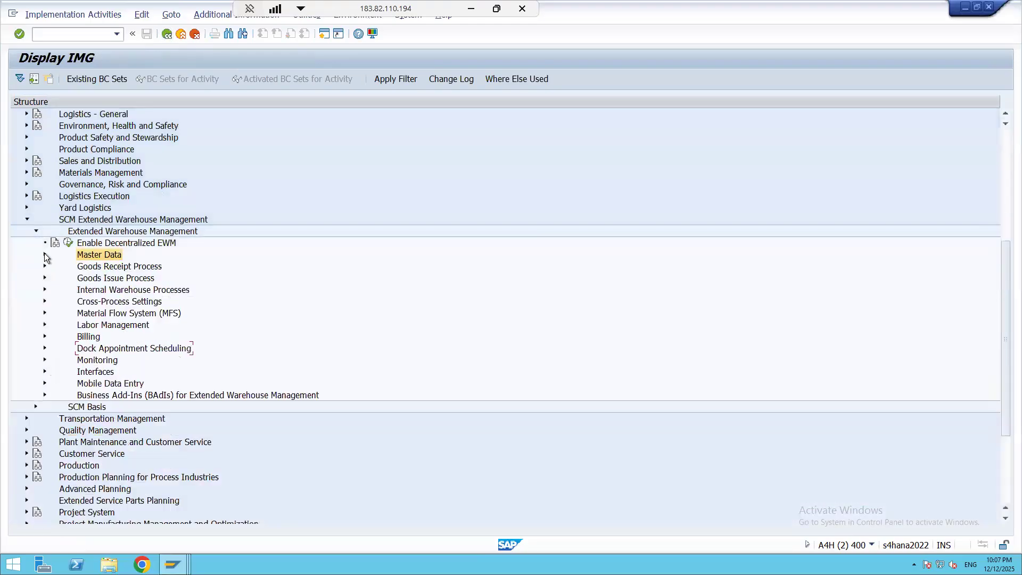
pyautogui.click(45, 302)
pyautogui.click(54, 360)
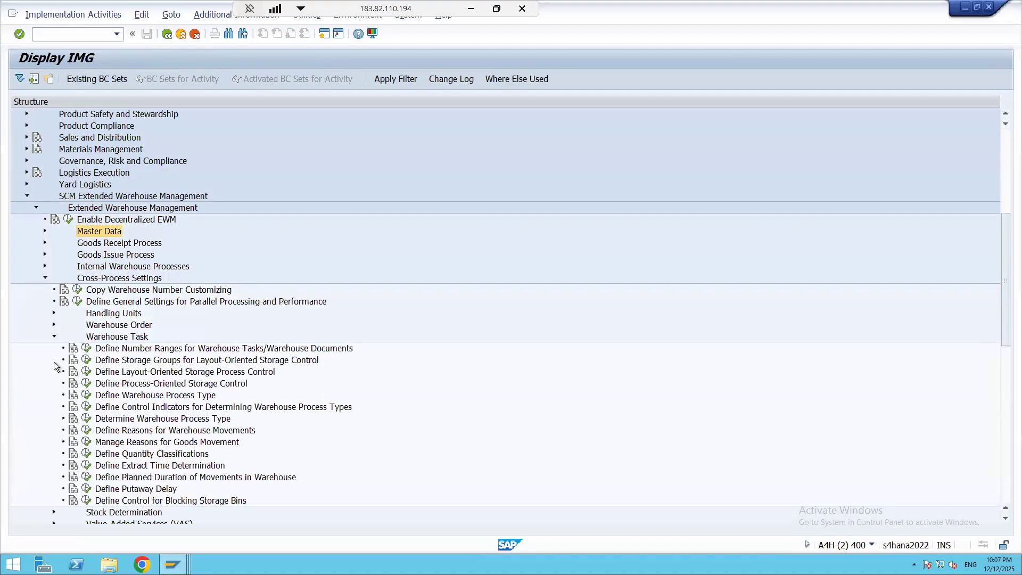
pyautogui.click(86, 395)
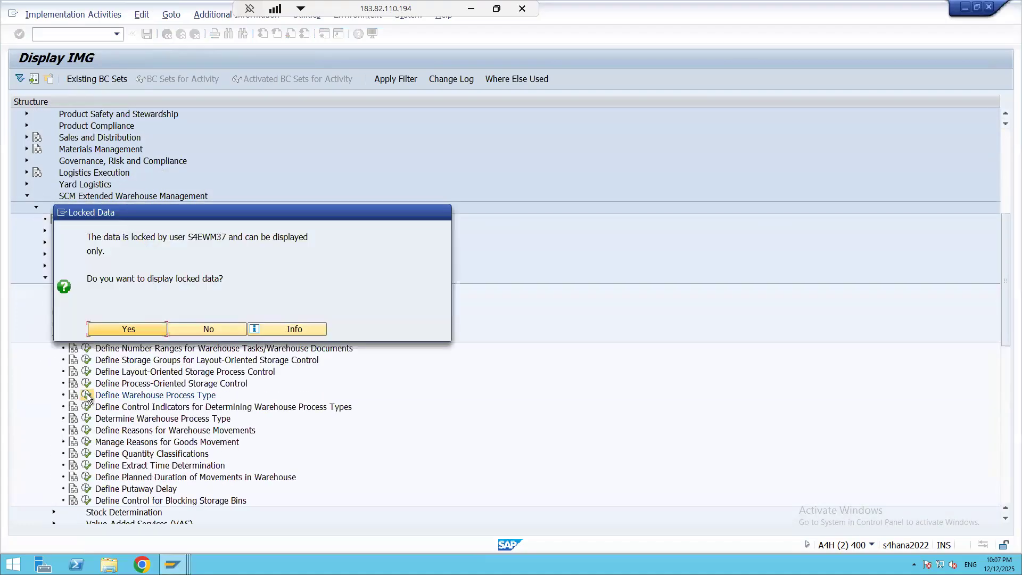
pyautogui.click(128, 329)
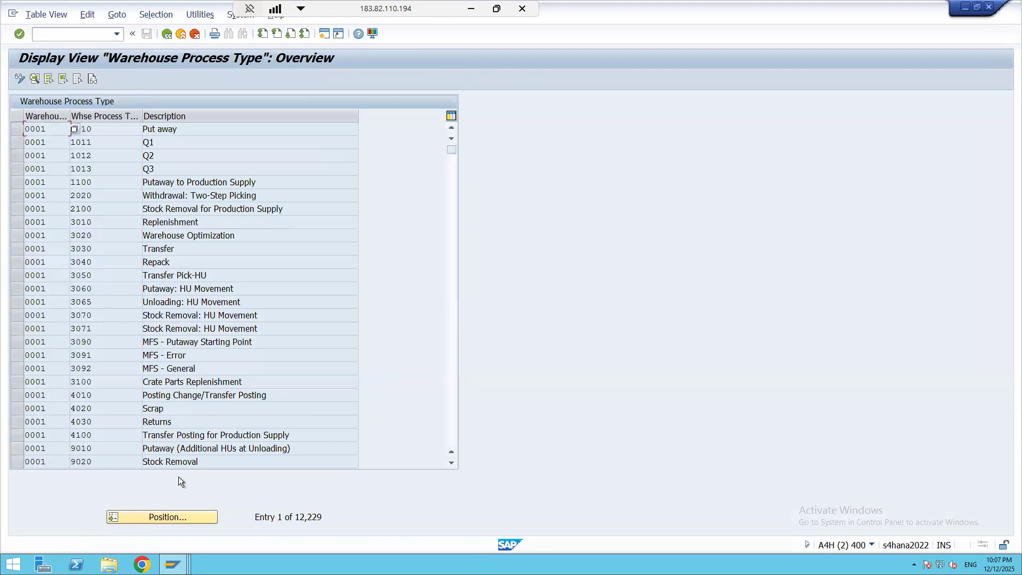
# Position the warehouse process types at BENH and open the details of stock removal type 2010.
pyautogui.click(150, 517)
pyautogui.write('BENH')
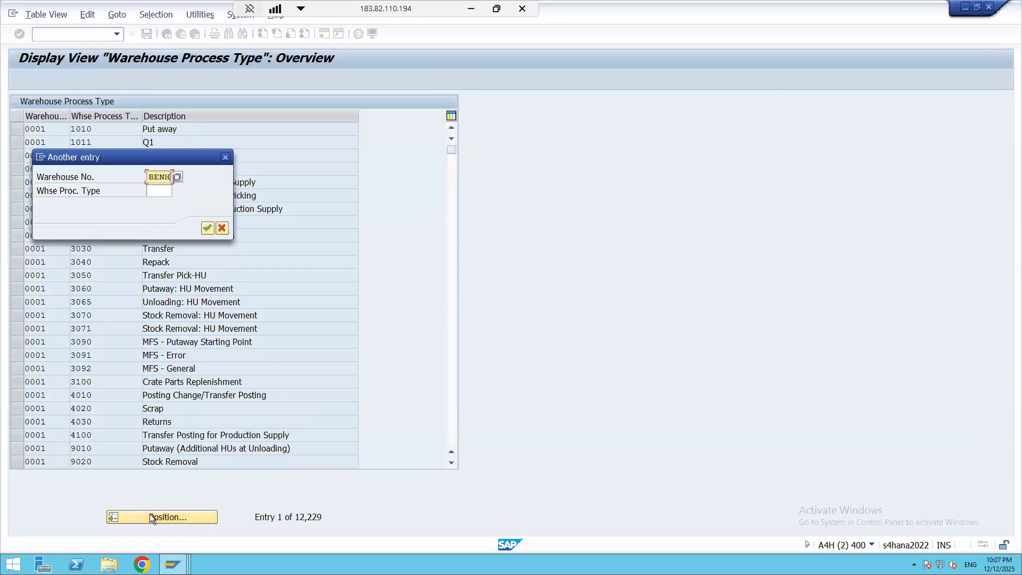
pyautogui.press('Return')
pyautogui.doubleClick(96, 195)
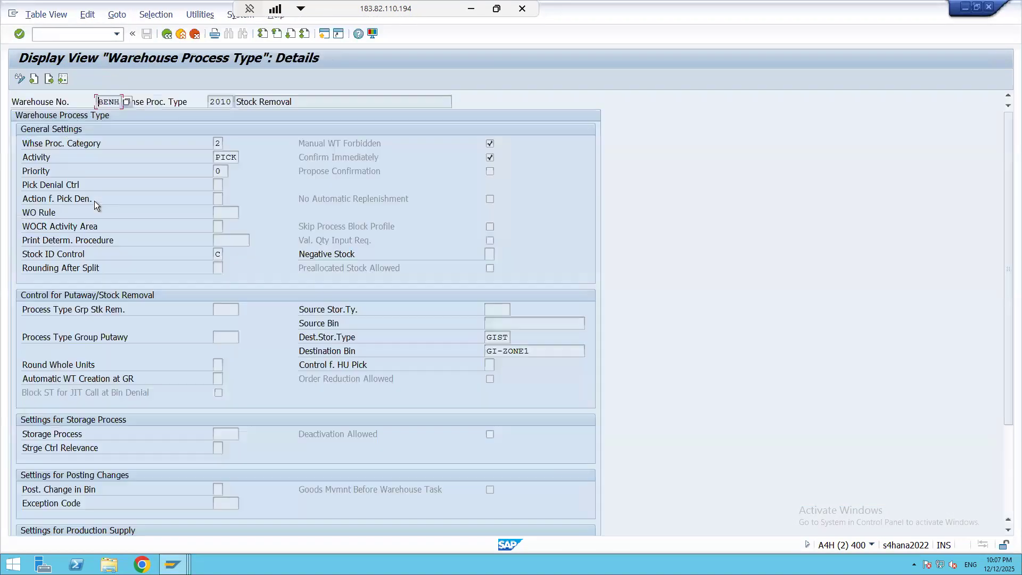
# Examine the activity of process type 2010 and the possible values for its WOCR activity area.
pyautogui.click(222, 160)
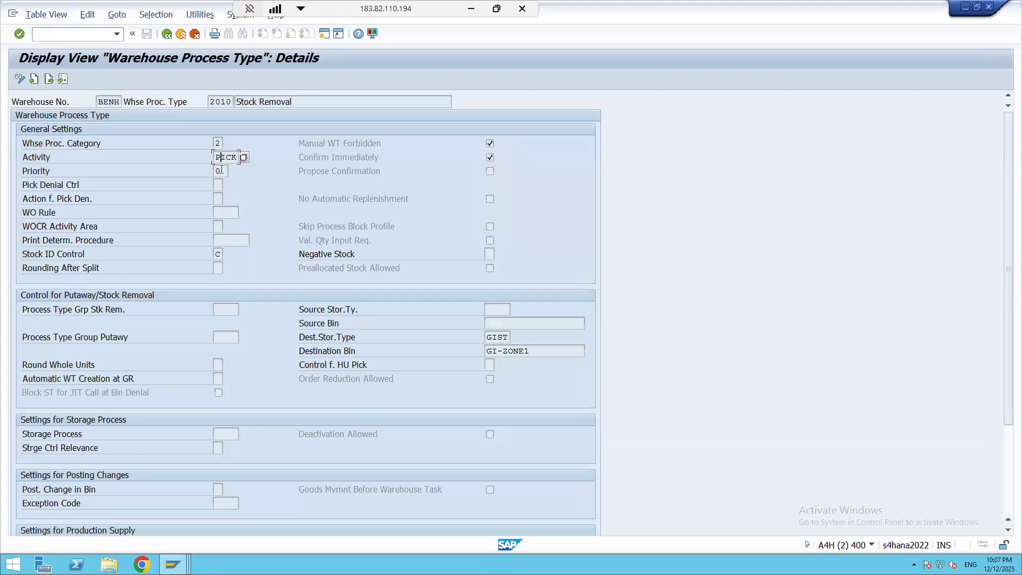
pyautogui.click(219, 229)
pyautogui.click(225, 228)
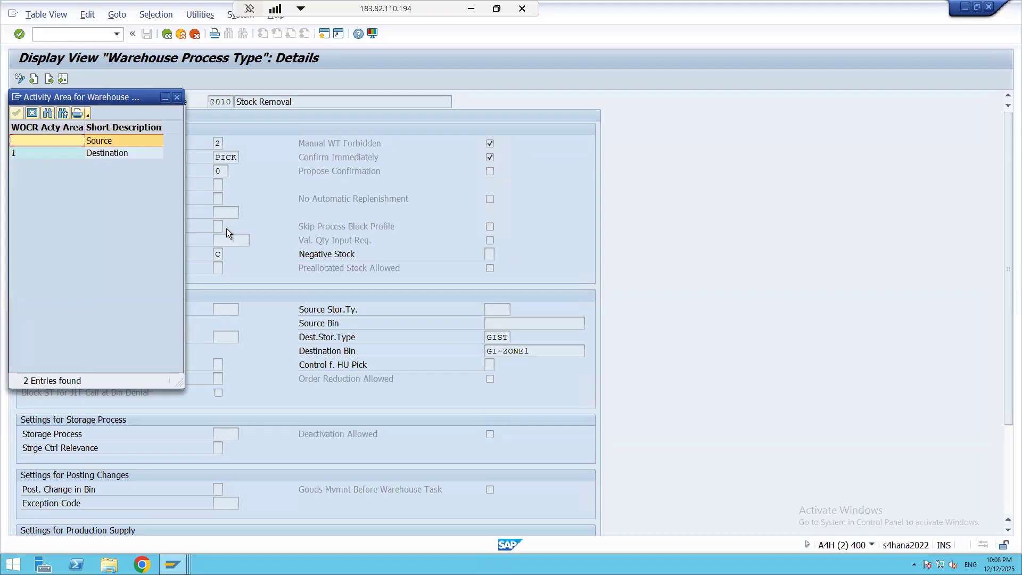
pyautogui.click(177, 97)
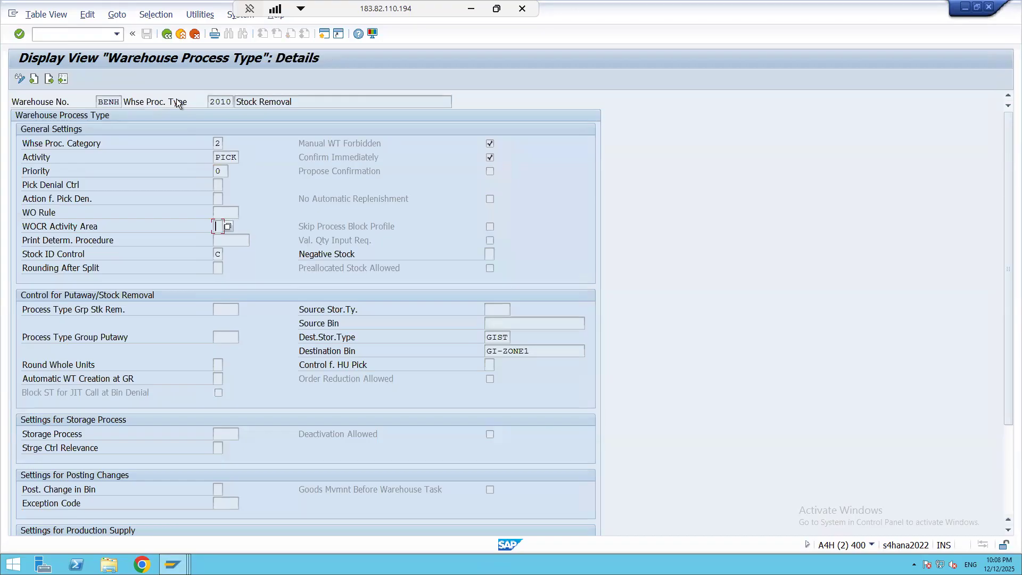
# Switch back to the creation rule search sequence session and position the list at warehouse BENH.
pyautogui.hotkey('alt', 'Tab')
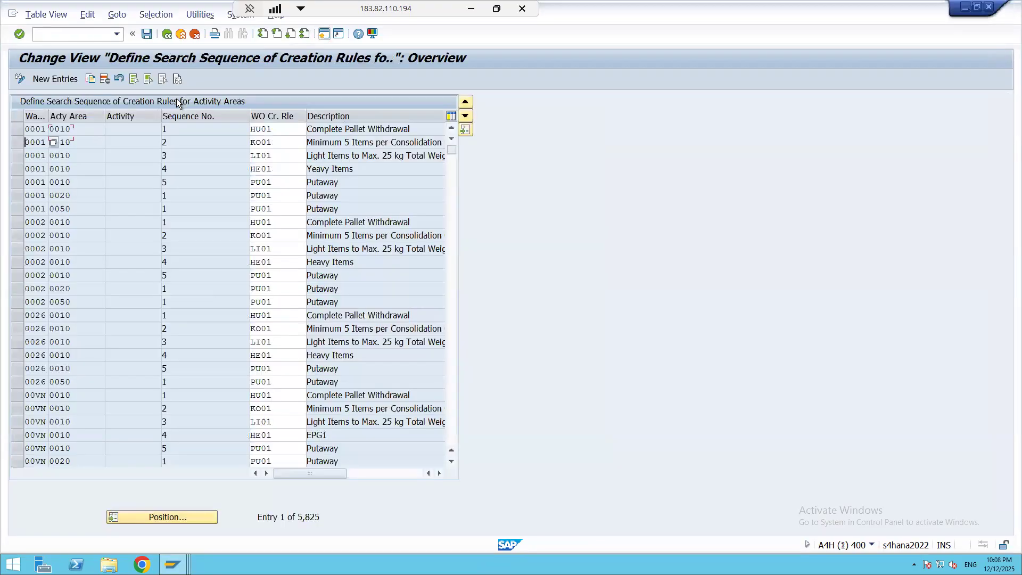
pyautogui.click(175, 518)
pyautogui.write('BNE')
pyautogui.press('BackSpace')
pyautogui.press('BackSpace')
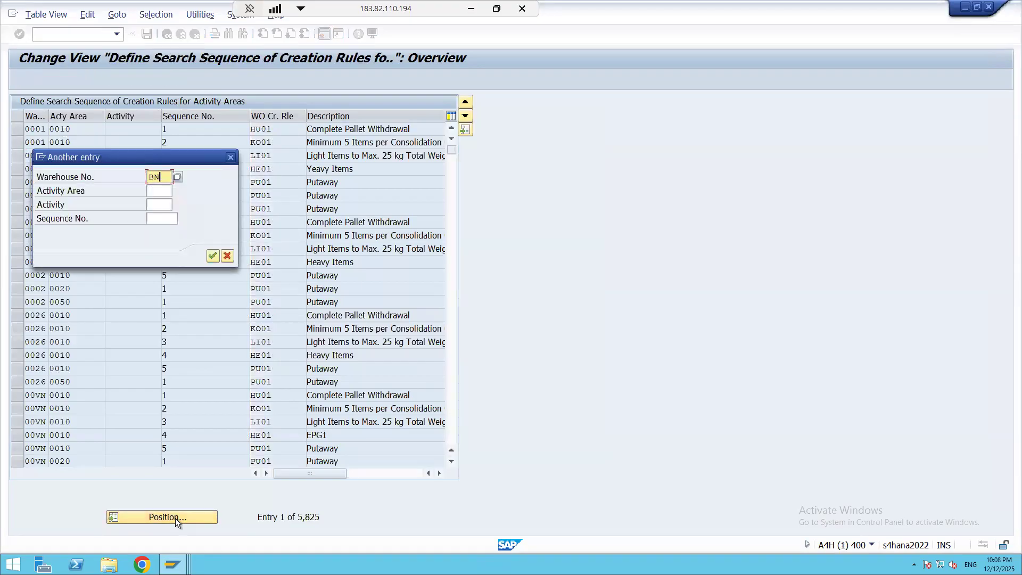
pyautogui.write('EN')
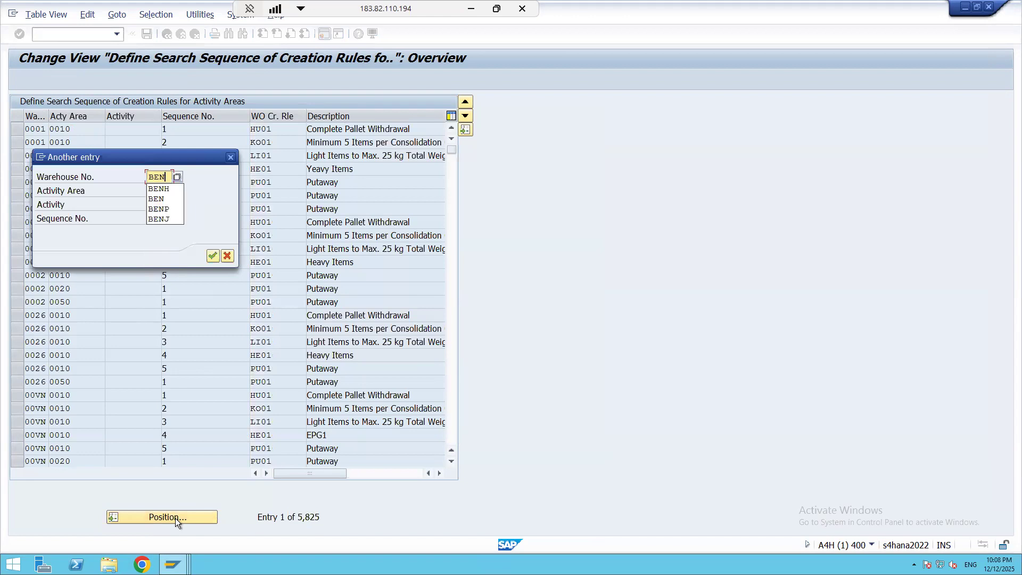
pyautogui.press('Return')
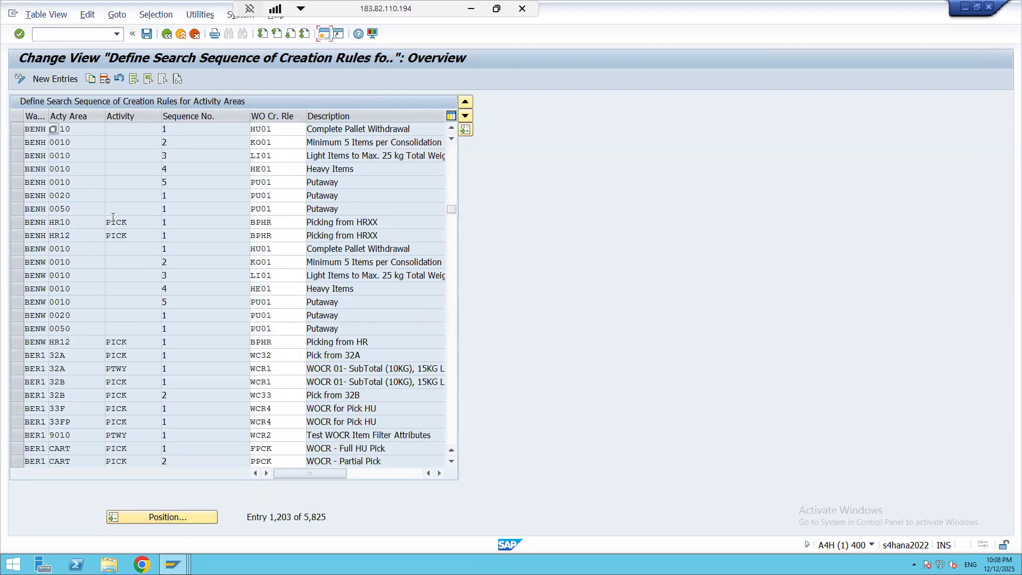
# Examine the BENH entry for activity area HR10 with activity PICK, its creation rule BPHR and the activity area help.
pyautogui.click(18, 222)
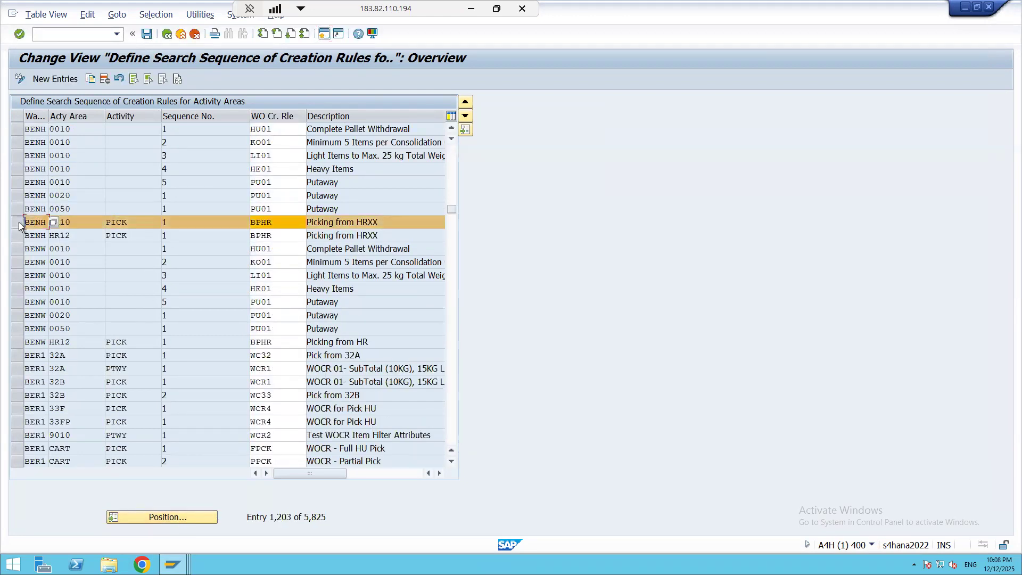
pyautogui.click(86, 223)
pyautogui.click(281, 224)
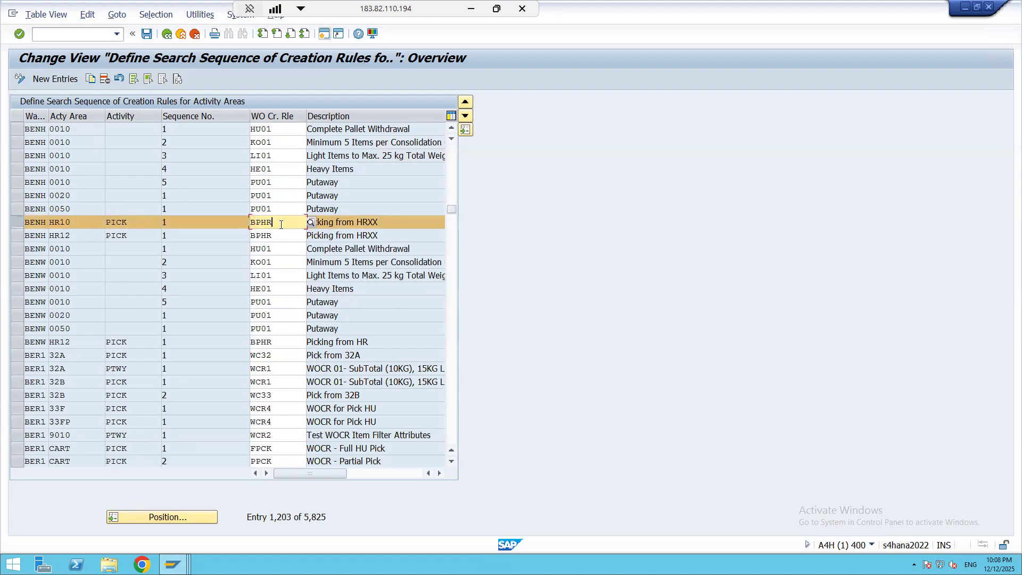
pyautogui.click(75, 225)
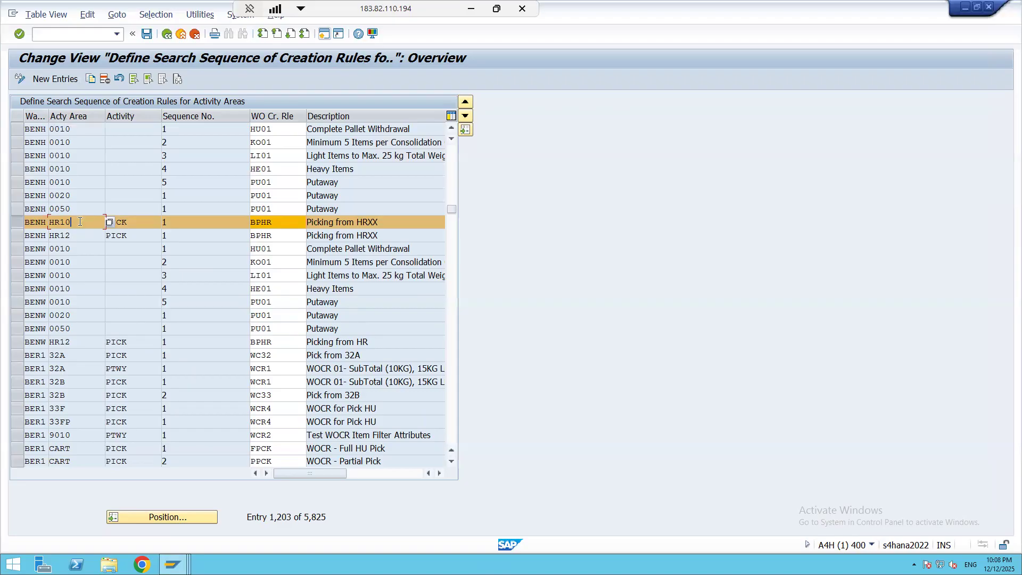
pyautogui.press('F1')
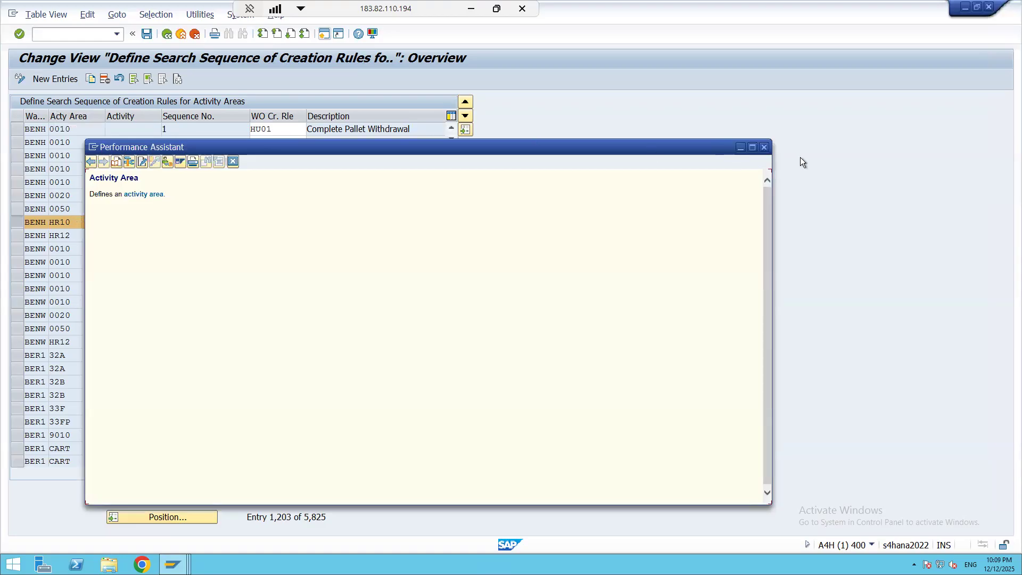
pyautogui.click(764, 147)
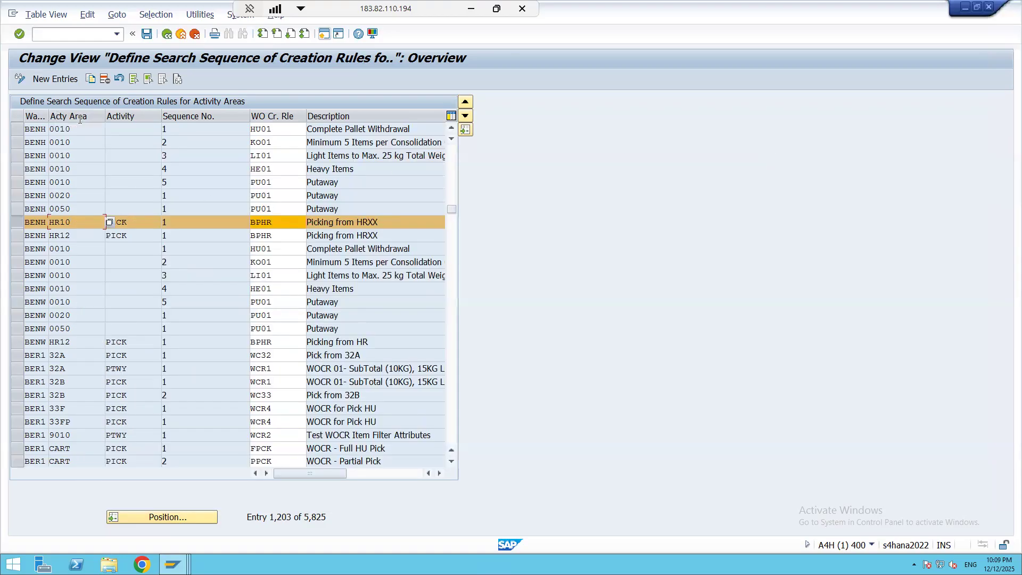
pyautogui.moveTo(277, 222); pyautogui.dragTo(242, 219)
pyautogui.moveTo(84, 223); pyautogui.dragTo(18, 219)
pyautogui.moveTo(276, 223); pyautogui.dragTo(210, 220)
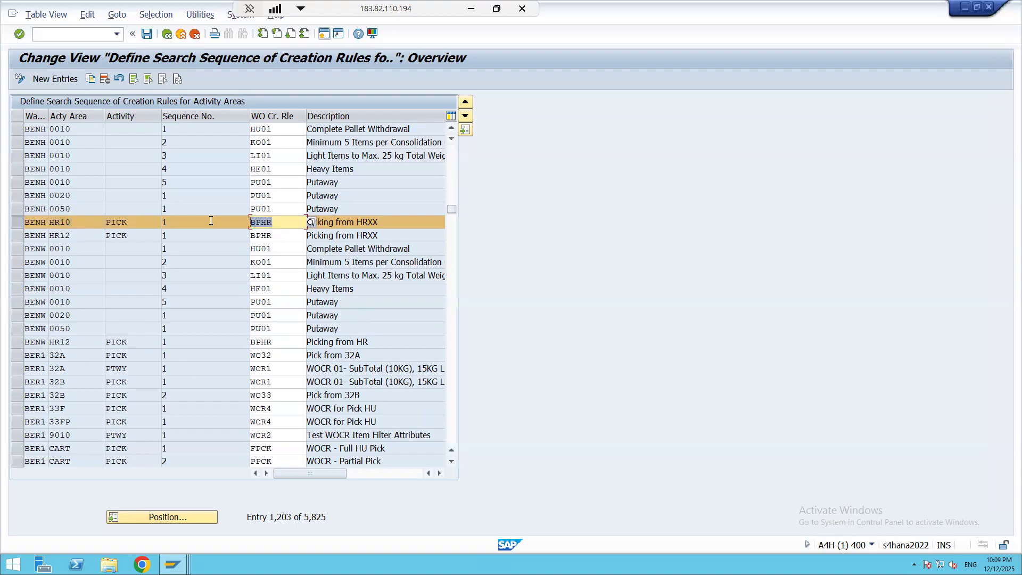
# Switch to the process type 2010 session and examine its category, activity and the possible values for its WOCR activity area.
pyautogui.hotkey('alt', 'Tab')
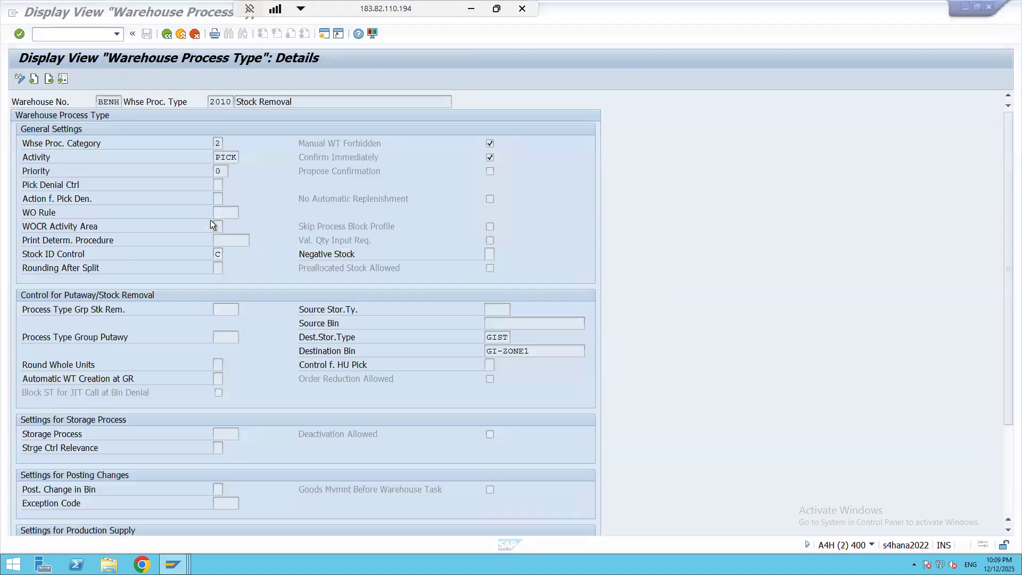
pyautogui.doubleClick(219, 102)
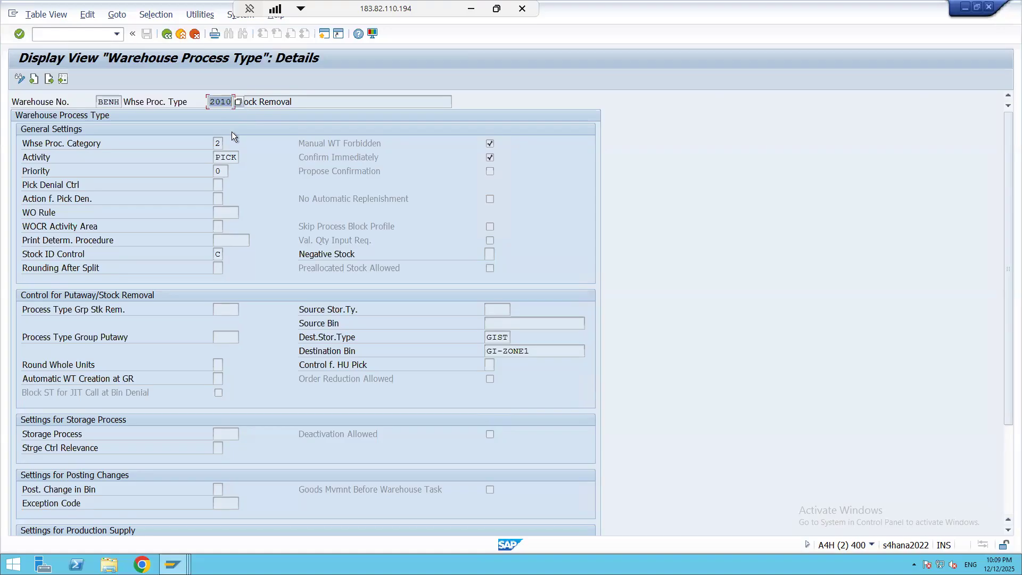
pyautogui.click(220, 143)
pyautogui.click(221, 157)
pyautogui.click(219, 226)
pyautogui.click(229, 226)
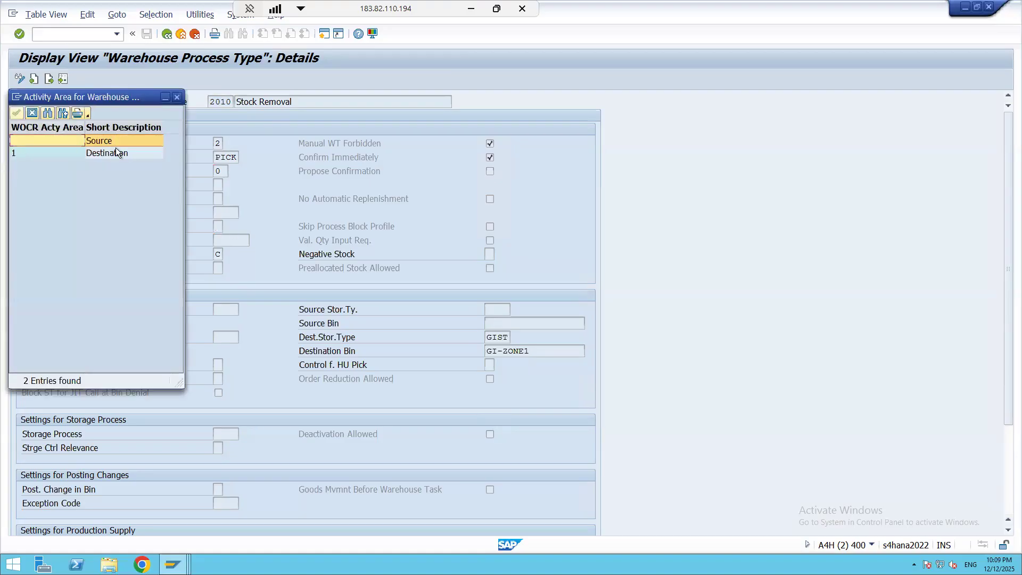
pyautogui.click(177, 99)
pyautogui.doubleClick(219, 159)
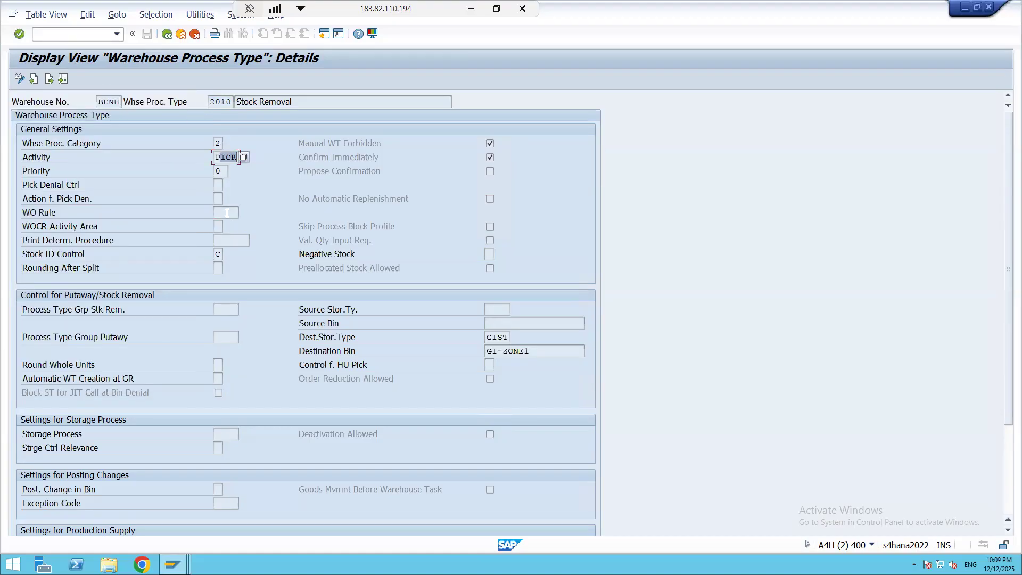
# Switch back to recheck the HR10 entry with creation rule BPHR, and save and leave the search sequence.
pyautogui.hotkey('alt', 'Tab')
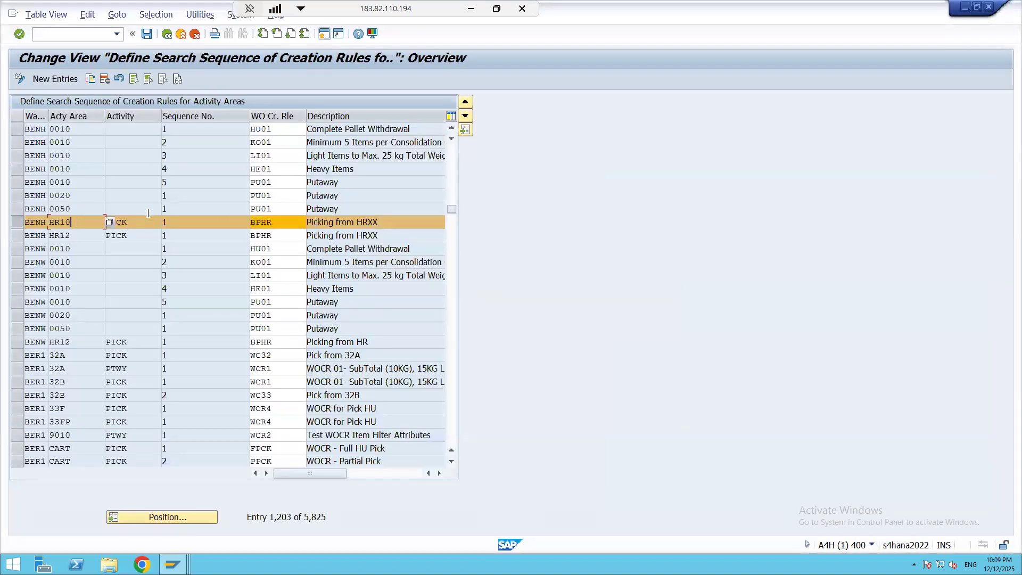
pyautogui.doubleClick(85, 219)
pyautogui.press('Tab')
pyautogui.press('Tab')
pyautogui.press('Tab')
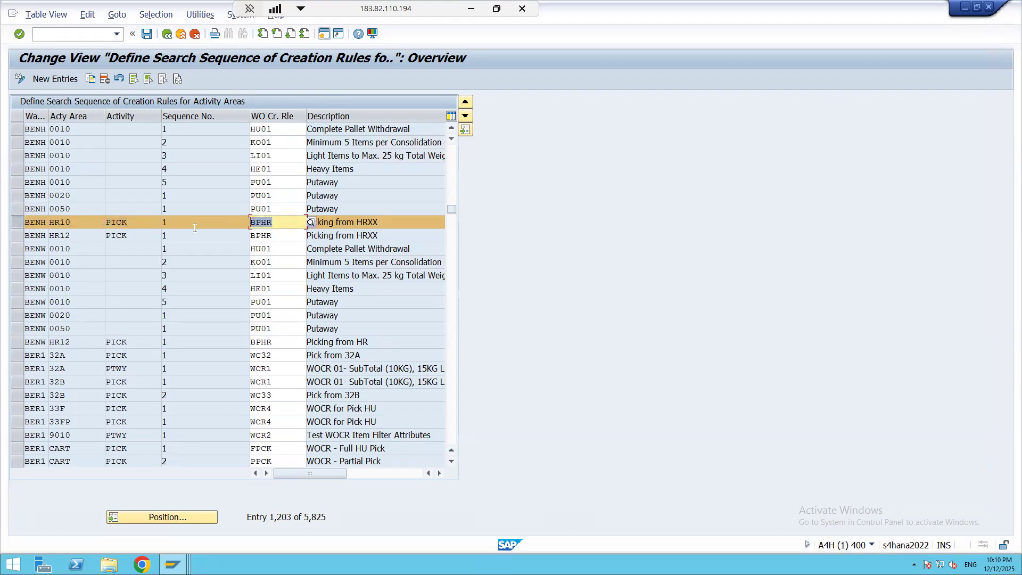
pyautogui.click(146, 34)
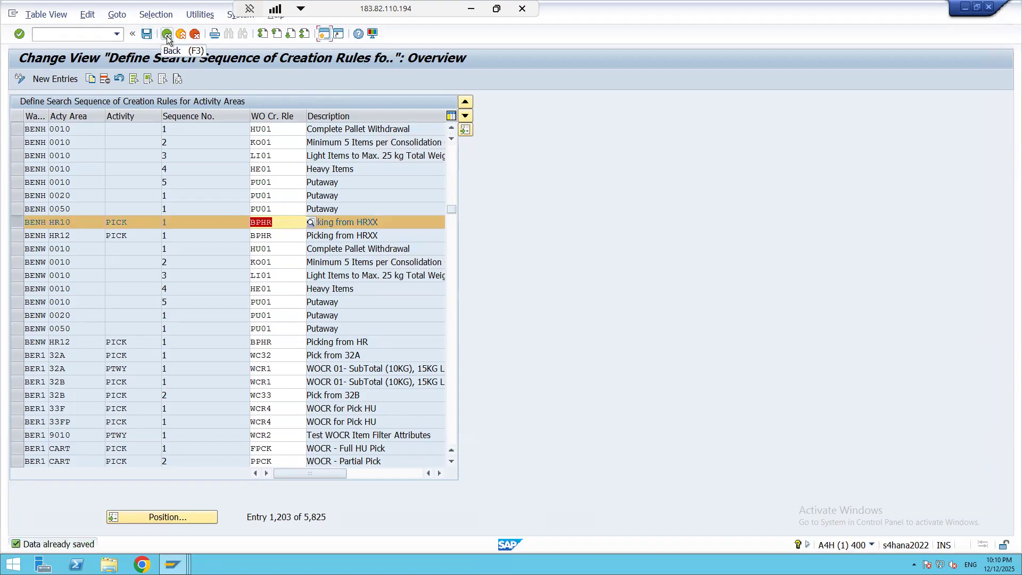
pyautogui.click(167, 36)
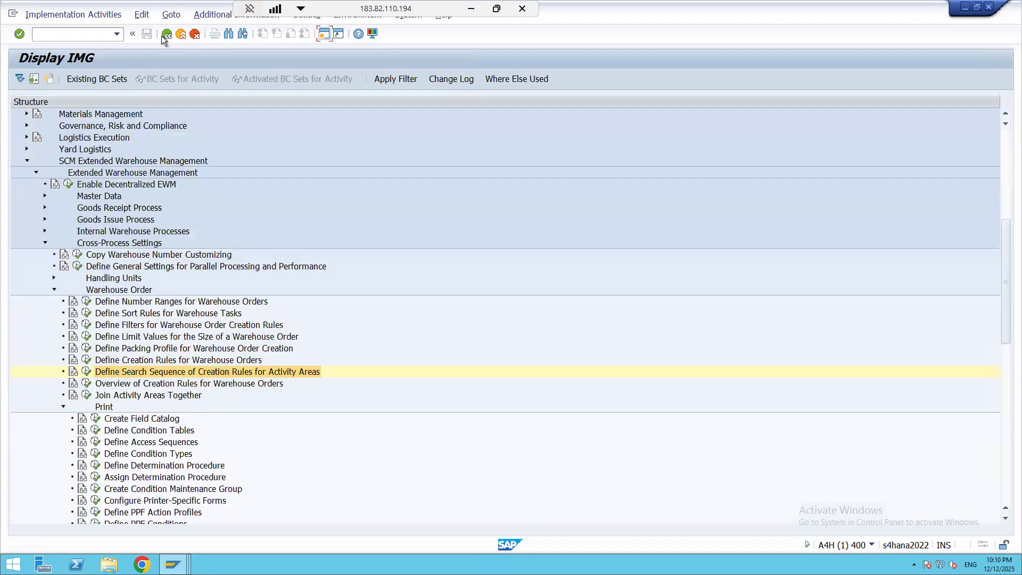
# In the process type session, start an outbound delivery with order reference for shipping point 0001 and the sales order number.
pyautogui.hotkey('alt', 'Tab')
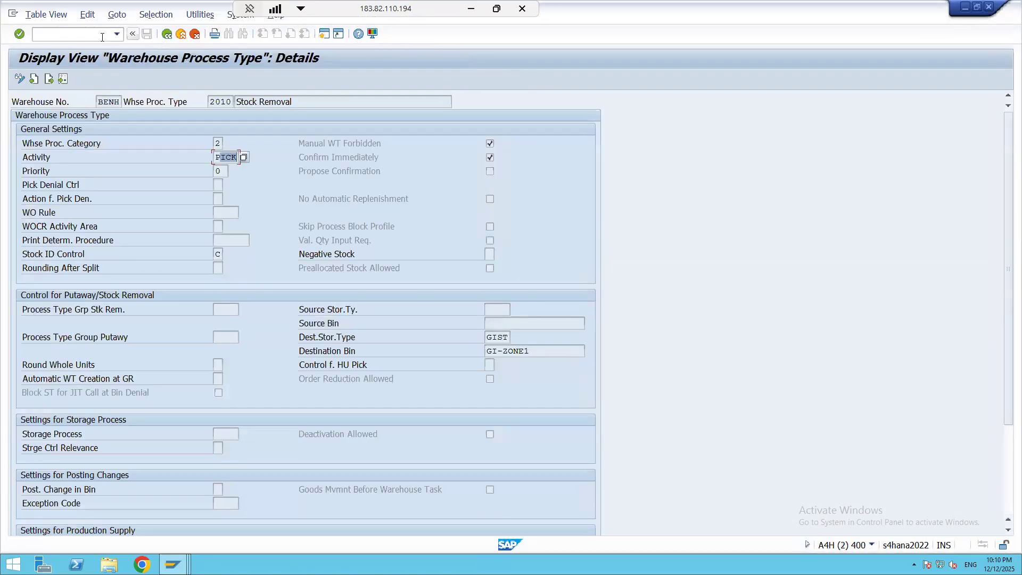
pyautogui.click(87, 36)
pyautogui.write('/nvl01')
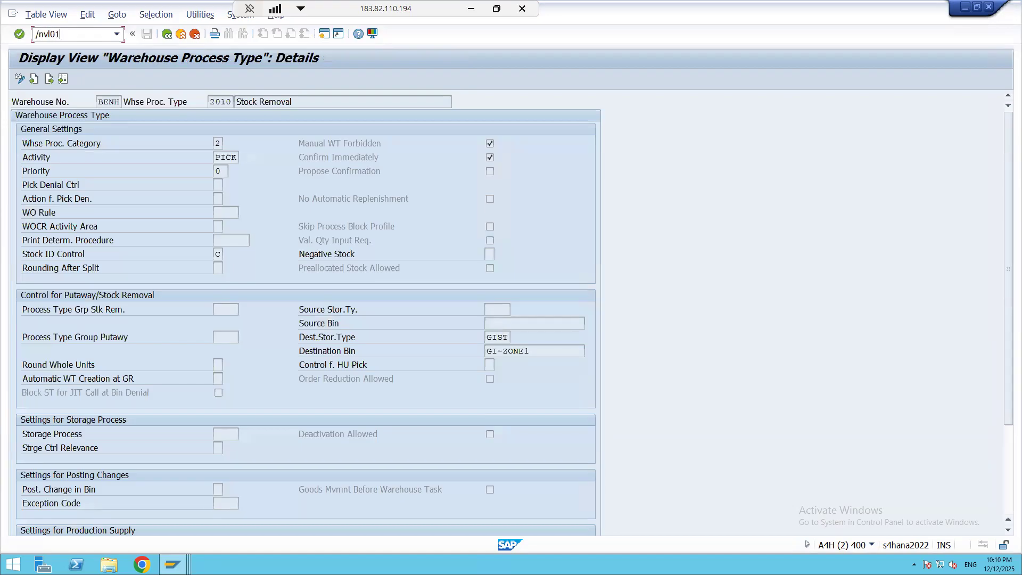
pyautogui.press('Return')
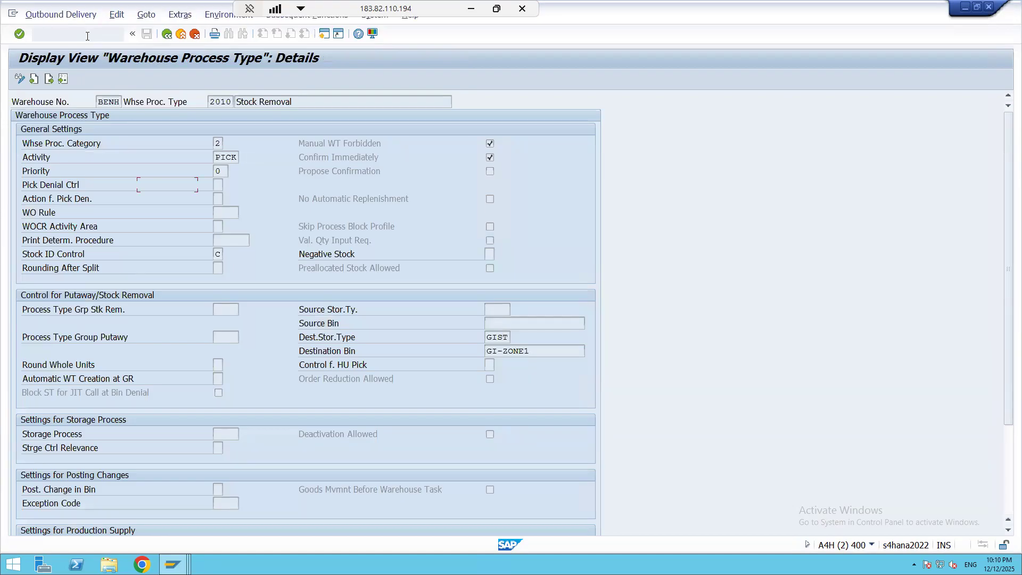
pyautogui.click(146, 130)
pyautogui.press('Down')
pyautogui.press('Return')
pyautogui.write('3421')
pyautogui.press('Return')
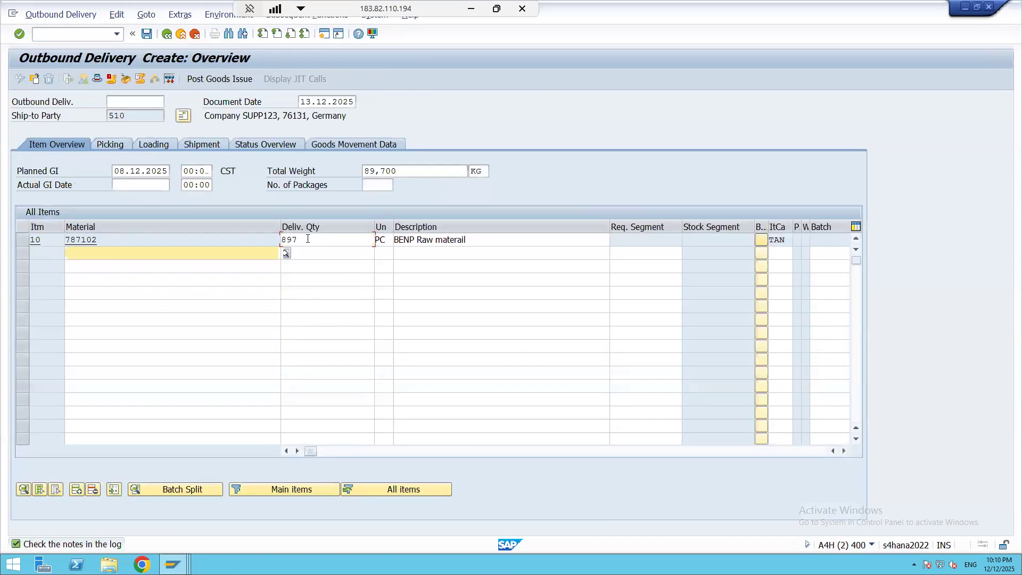
# Set the delivery quantity of item 10, material 787102, to 1 PC.
pyautogui.moveTo(308, 239); pyautogui.dragTo(238, 250)
pyautogui.write('1')
pyautogui.press('Return')
pyautogui.click(239, 250)
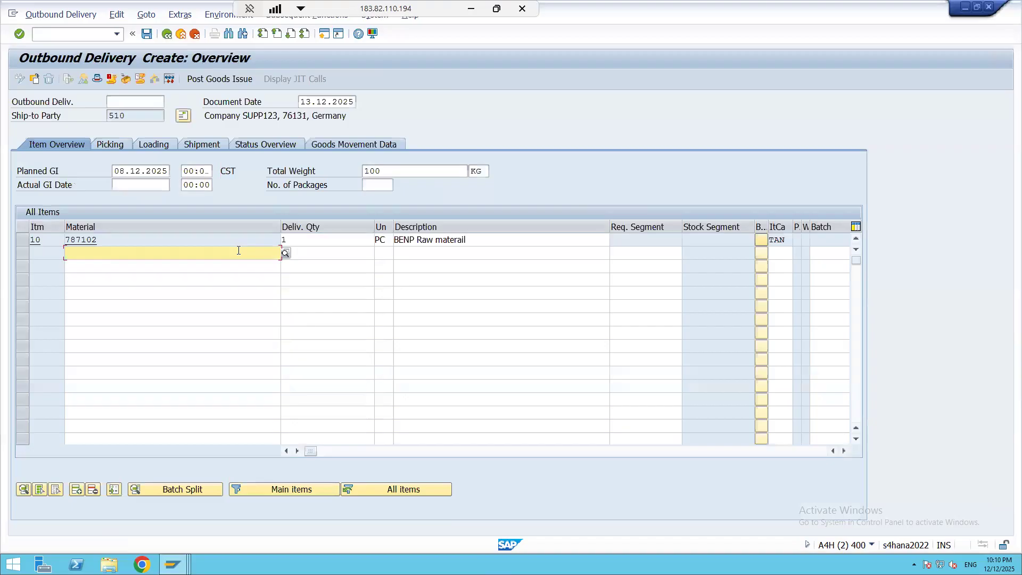
# Check the delivery item's goods movement data and switch to the BENH warehouse layout slide in PowerPoint.
pyautogui.click(344, 143)
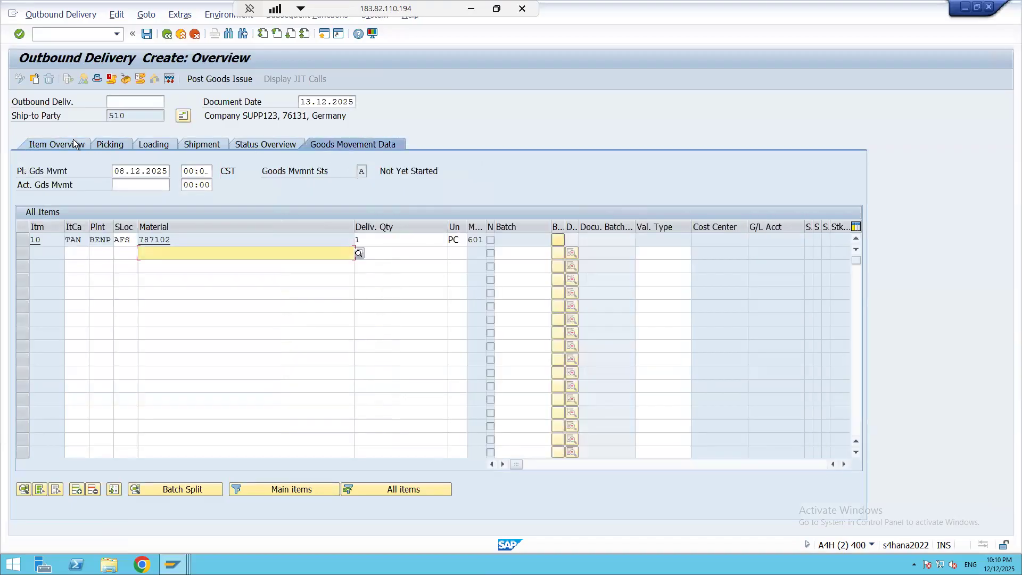
pyautogui.click(43, 144)
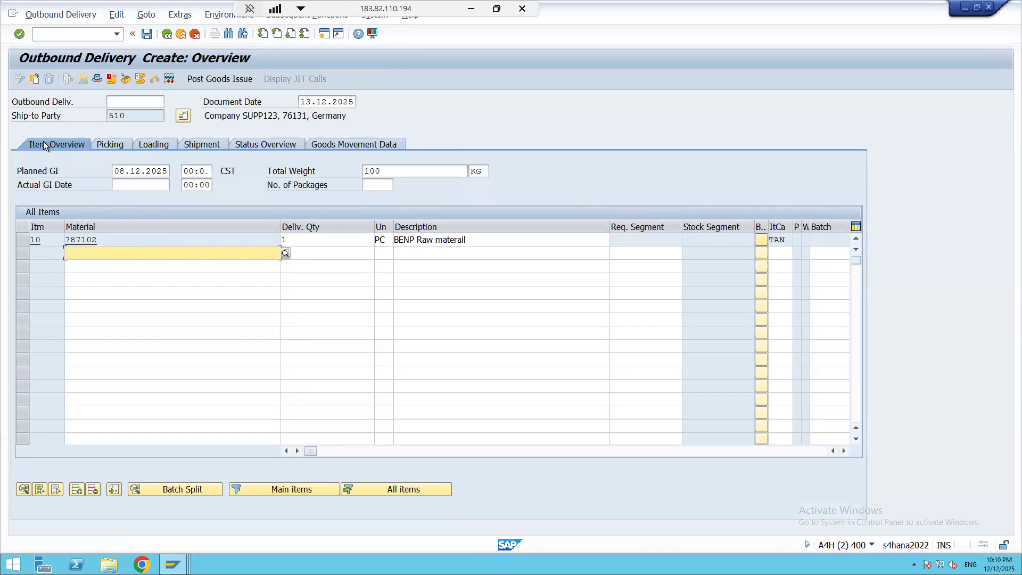
pyautogui.hotkey('alt', 'Tab')
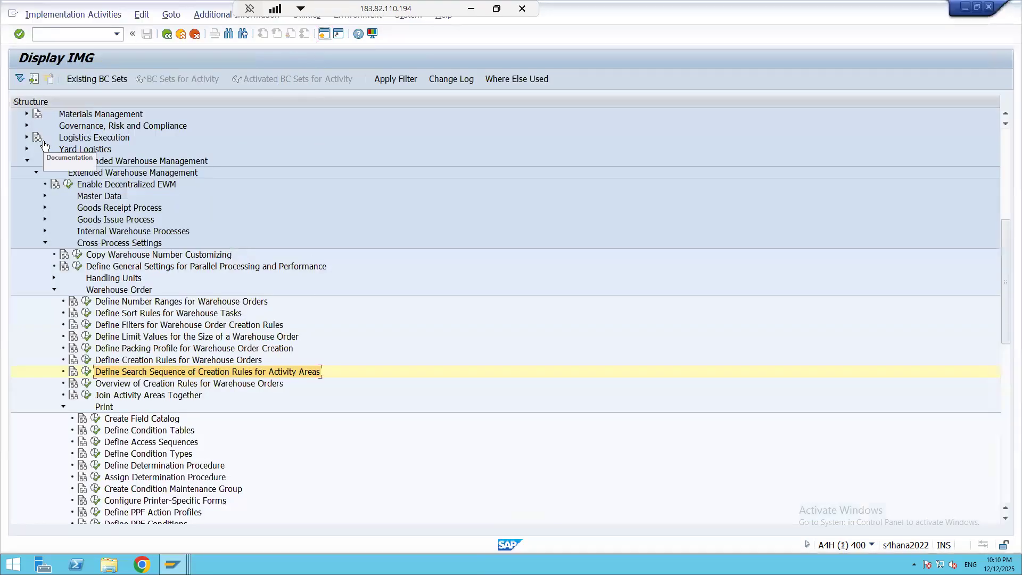
pyautogui.hotkey('alt', 'Tab')
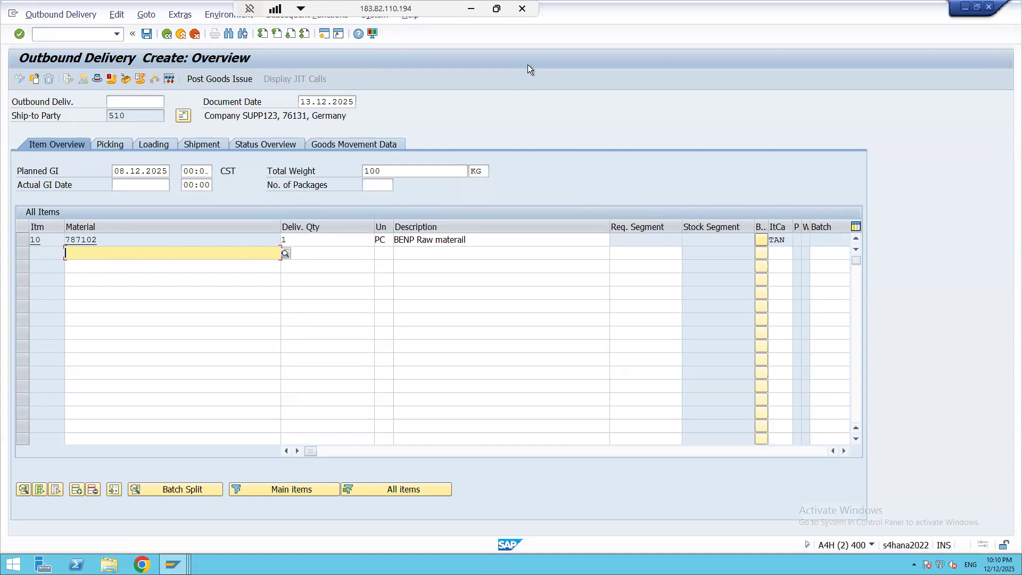
pyautogui.click(472, 9)
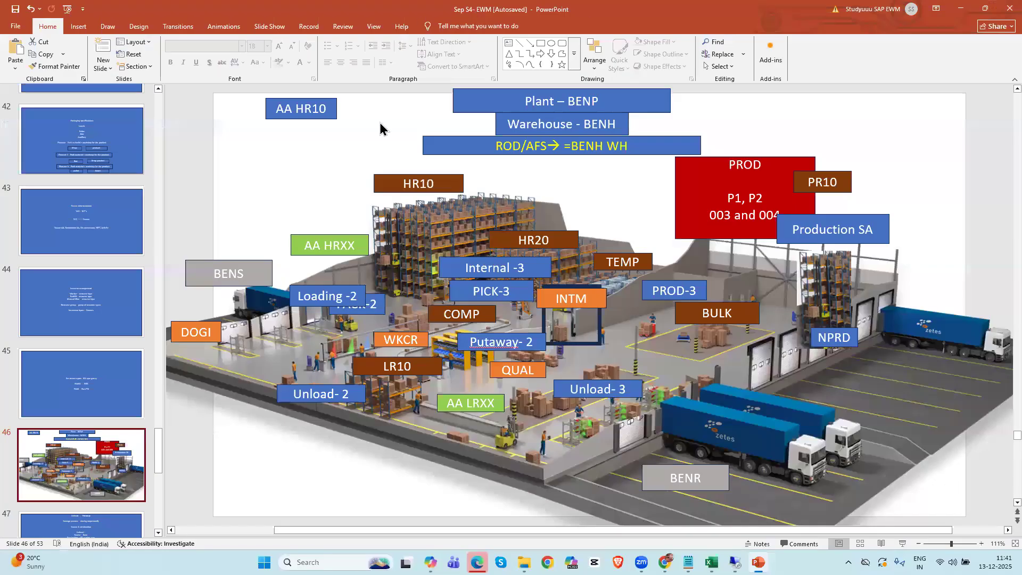
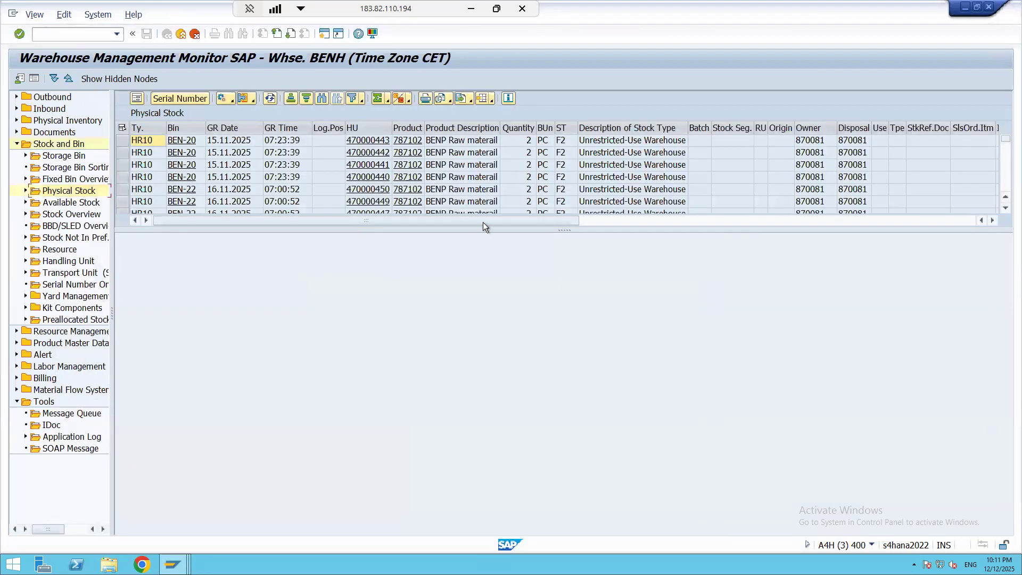
# Enlarge the physical stock list in the BENH warehouse monitor and compare the stock of product 787102 with the outbound delivery.
pyautogui.moveTo(563, 233); pyautogui.dragTo(540, 431)
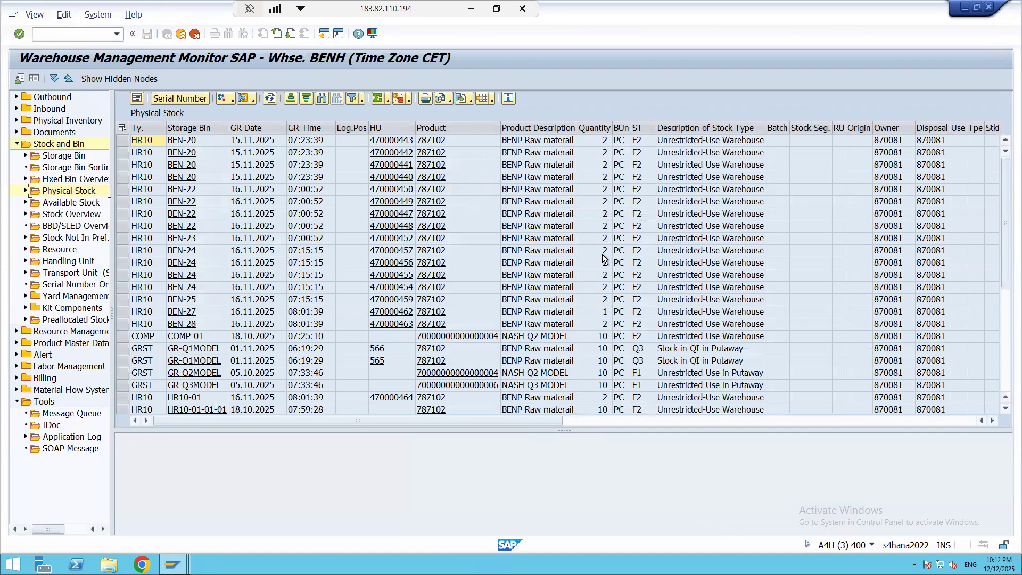
pyautogui.hotkey('alt', 'Tab')
pyautogui.hotkey('alt', 'Tab')
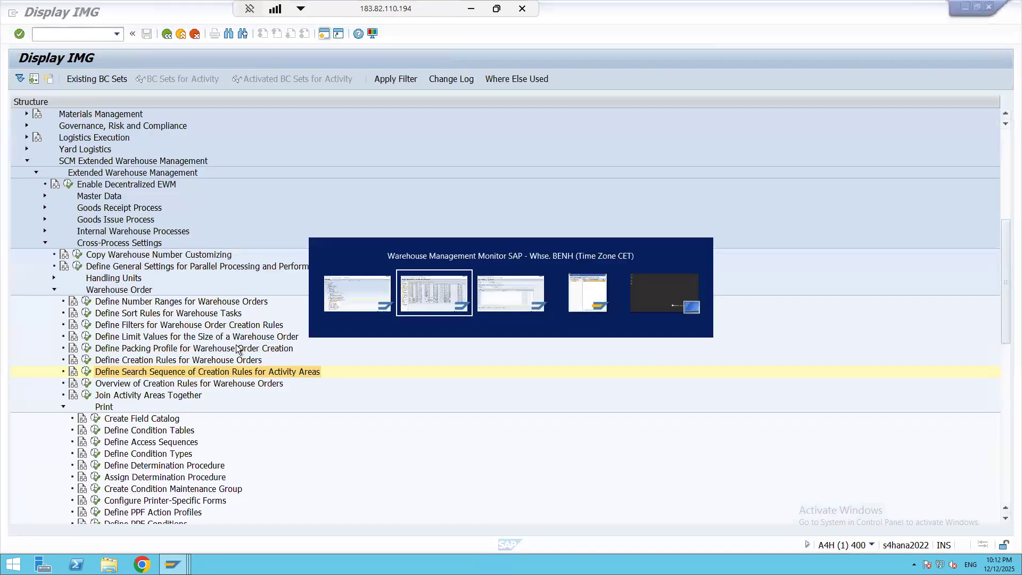
pyautogui.hotkey('alt', 'Tab')
pyautogui.hotkey('alt', 'Tab')
pyautogui.hotkey('alt', 'Tab')
pyautogui.hotkey('alt', 'Tab')
pyautogui.hotkey('alt', 'Tab')
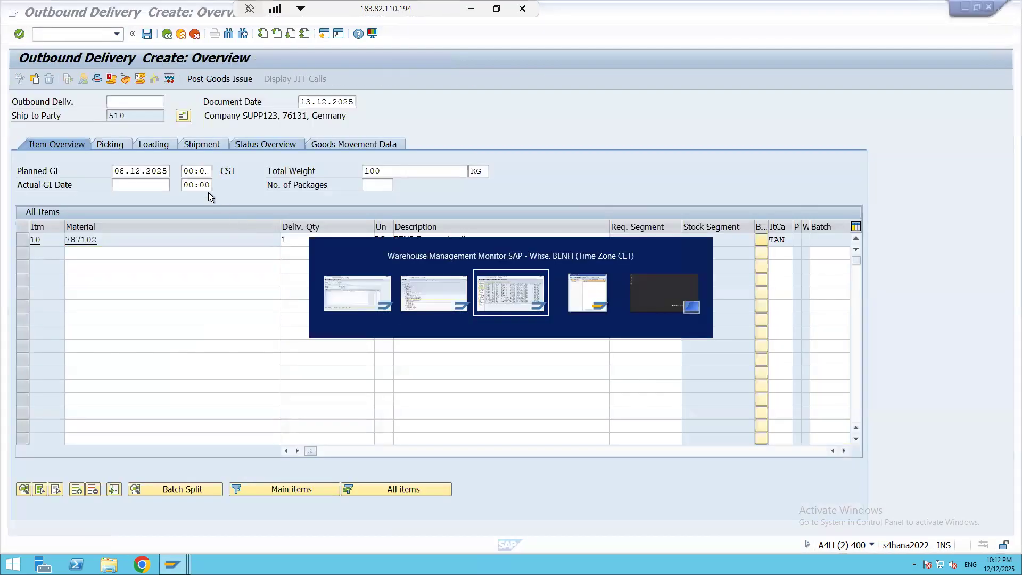
# List all storage bins of warehouse BENH without selection criteria and unblock all of them.
pyautogui.doubleClick(59, 156)
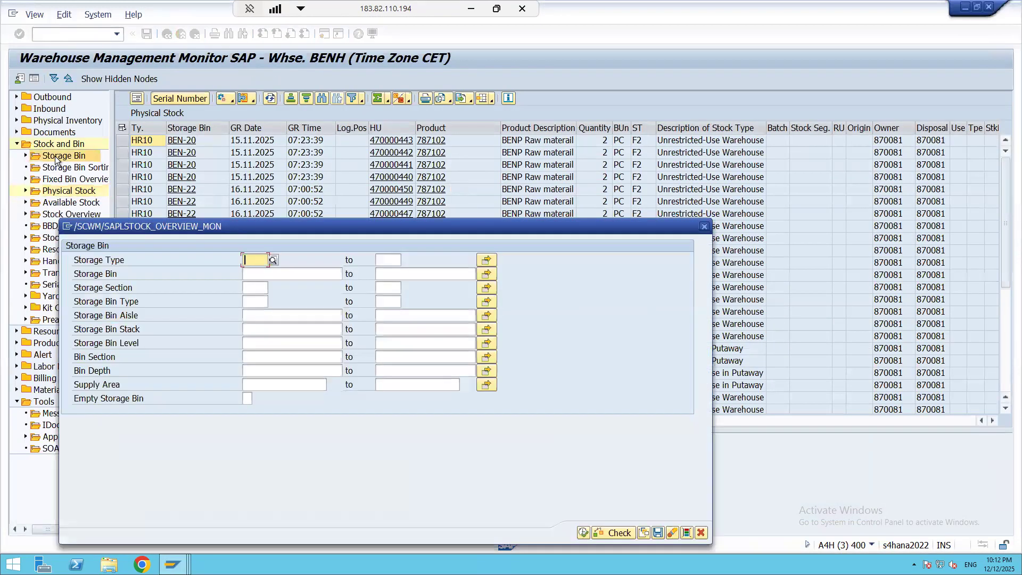
pyautogui.click(583, 532)
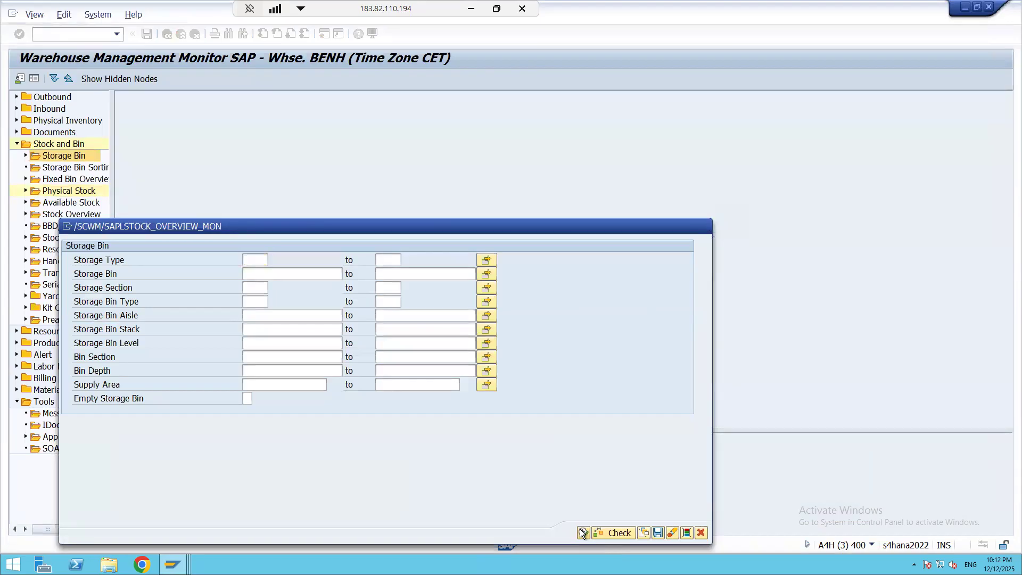
pyautogui.click(122, 127)
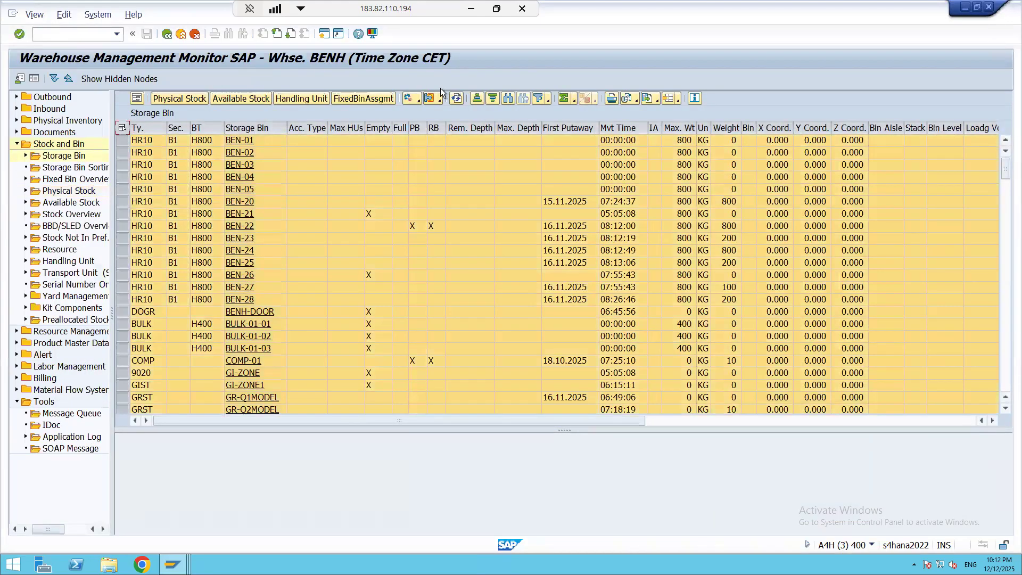
pyautogui.click(416, 98)
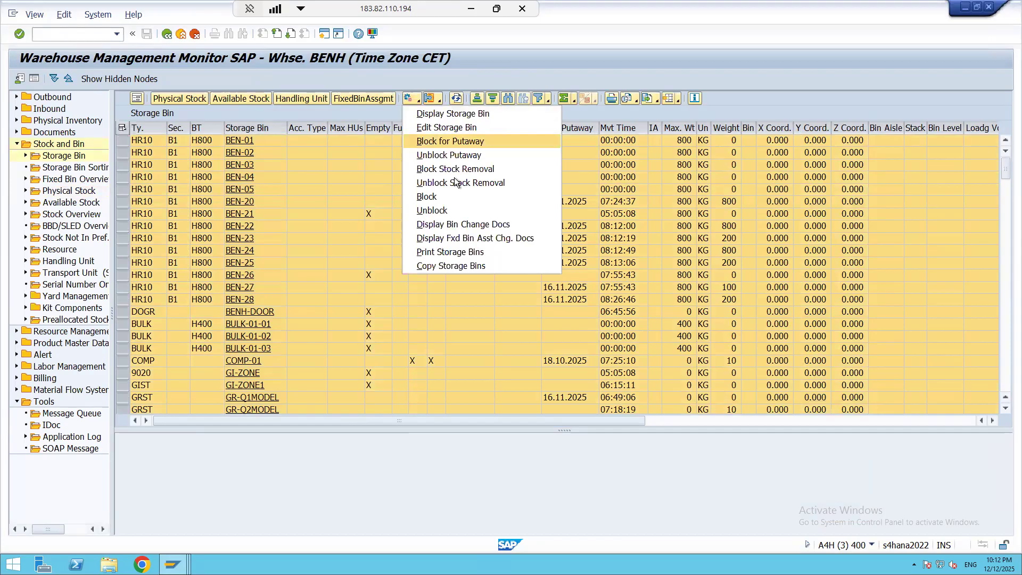
pyautogui.click(443, 206)
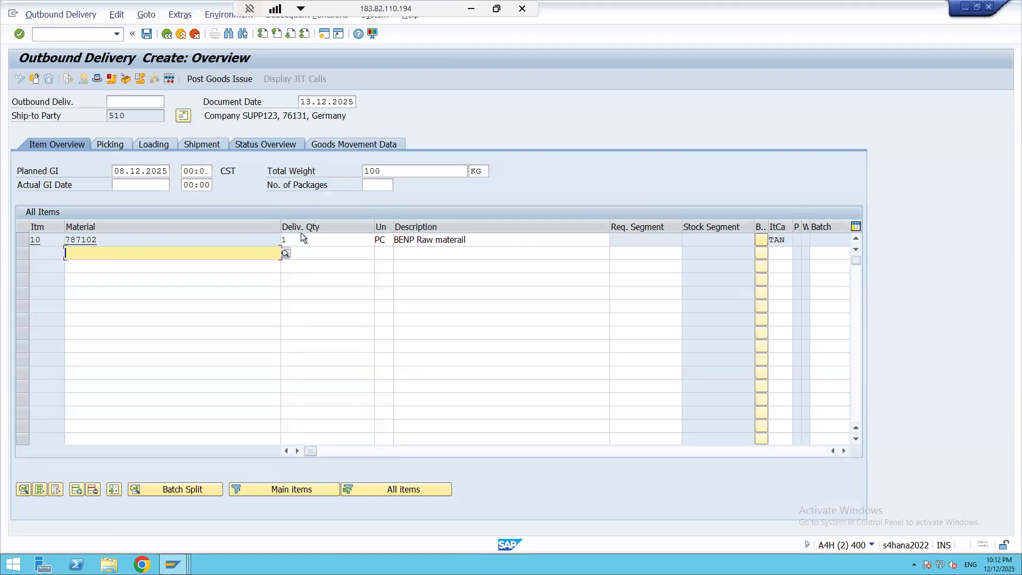
# Set the delivery quantity of material 787102 to 2 PC and save the outbound delivery.
pyautogui.doubleClick(301, 237)
pyautogui.write('2')
pyautogui.press('Return')
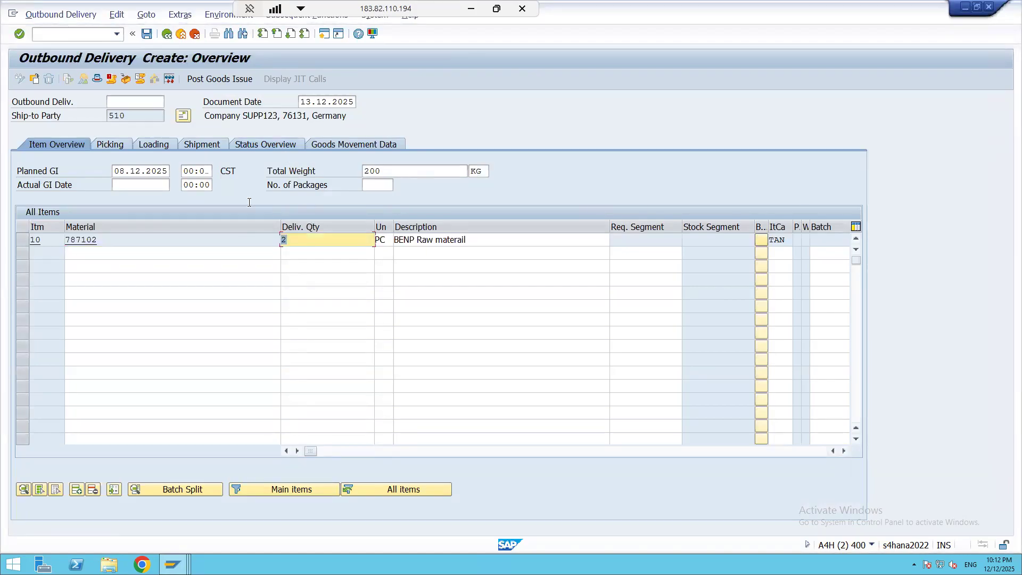
pyautogui.click(147, 34)
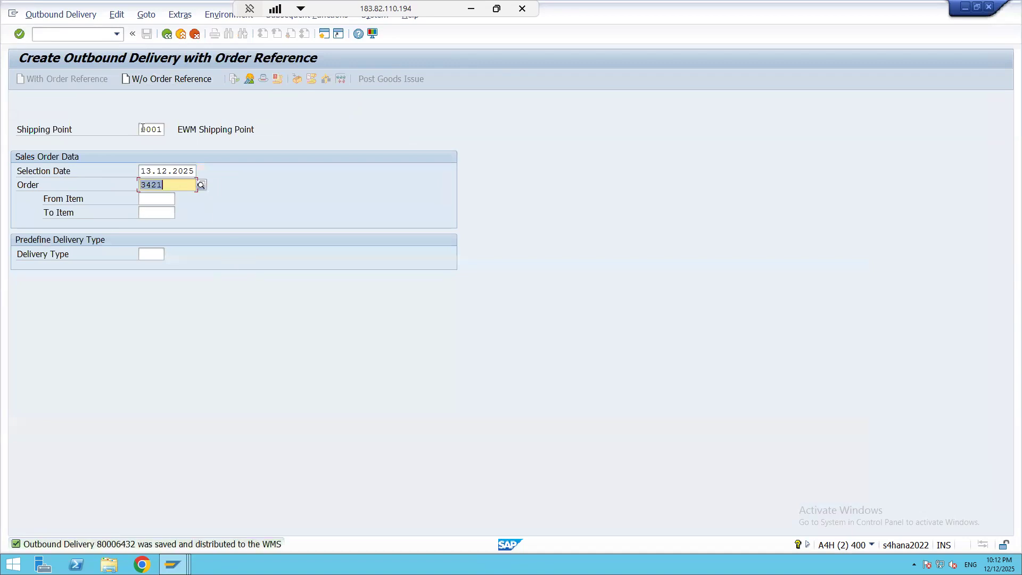
# Open outbound delivery order maintenance with /n/scwm/prdo, list all orders without search criteria and select the newly created delivery order.
pyautogui.click(117, 34)
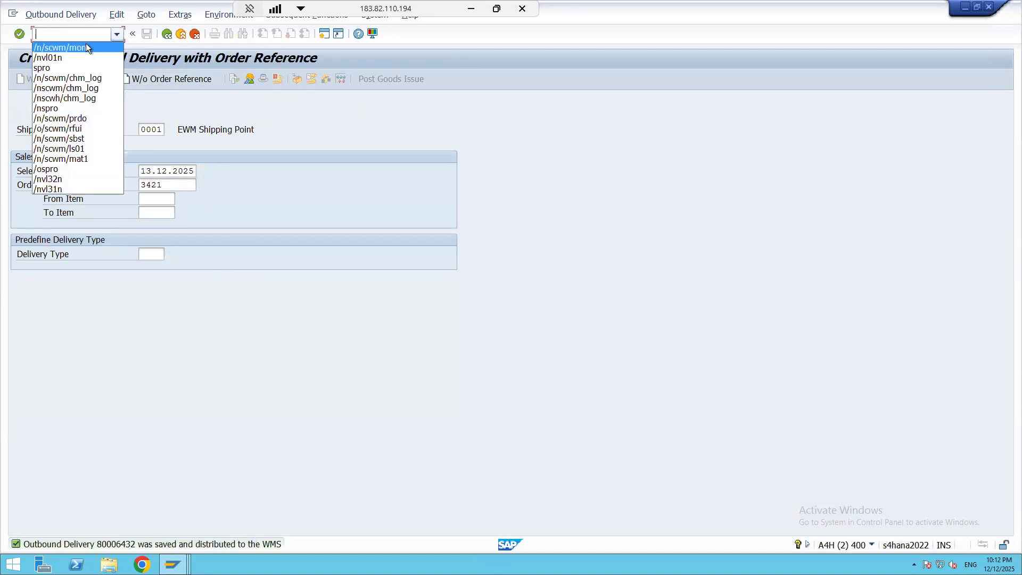
pyautogui.press('Escape')
pyautogui.write('/n/scwm/prdo')
pyautogui.press('Return')
pyautogui.click(578, 101)
pyautogui.click(218, 247)
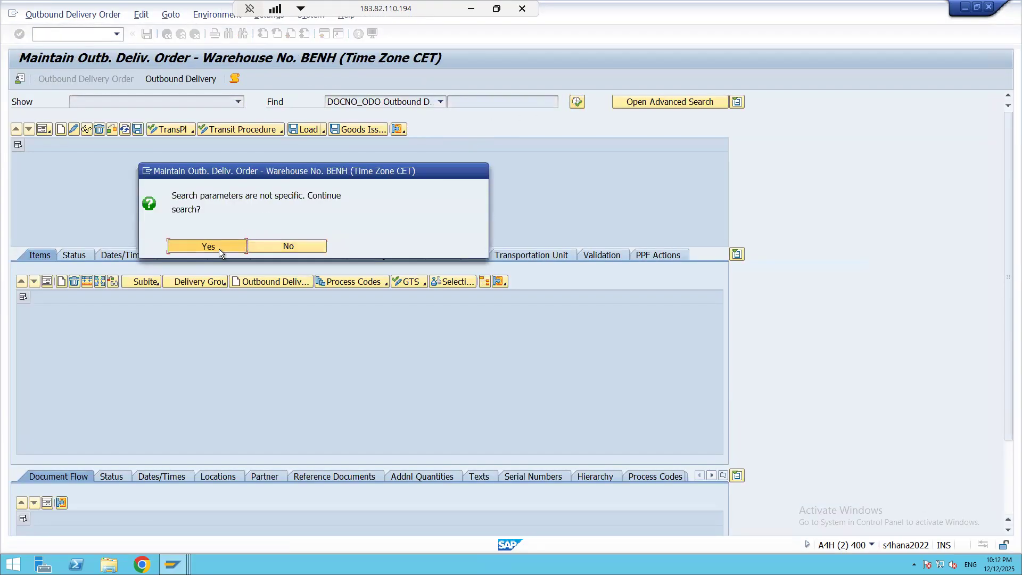
pyautogui.moveTo(723, 178); pyautogui.dragTo(716, 231)
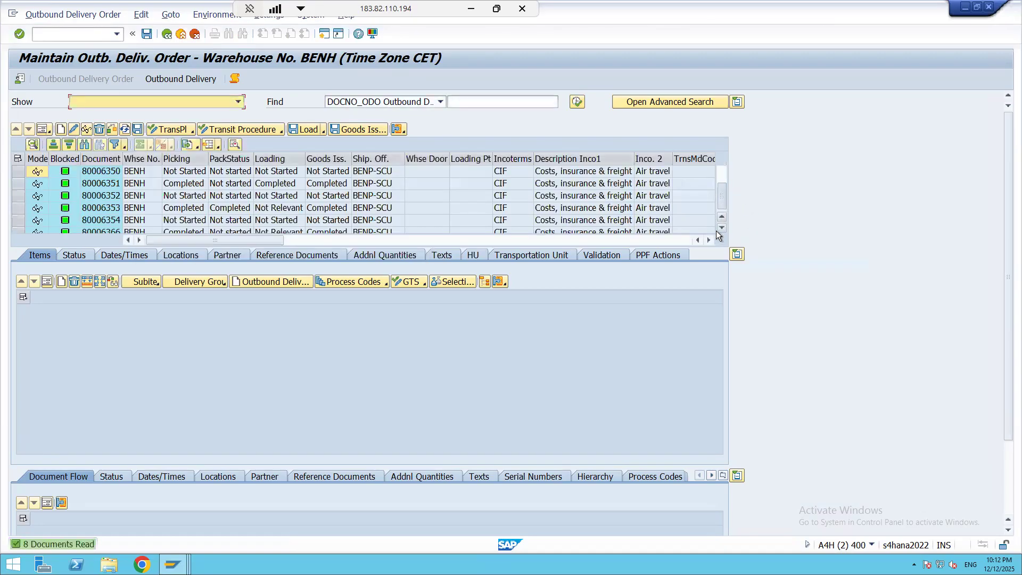
pyautogui.click(19, 219)
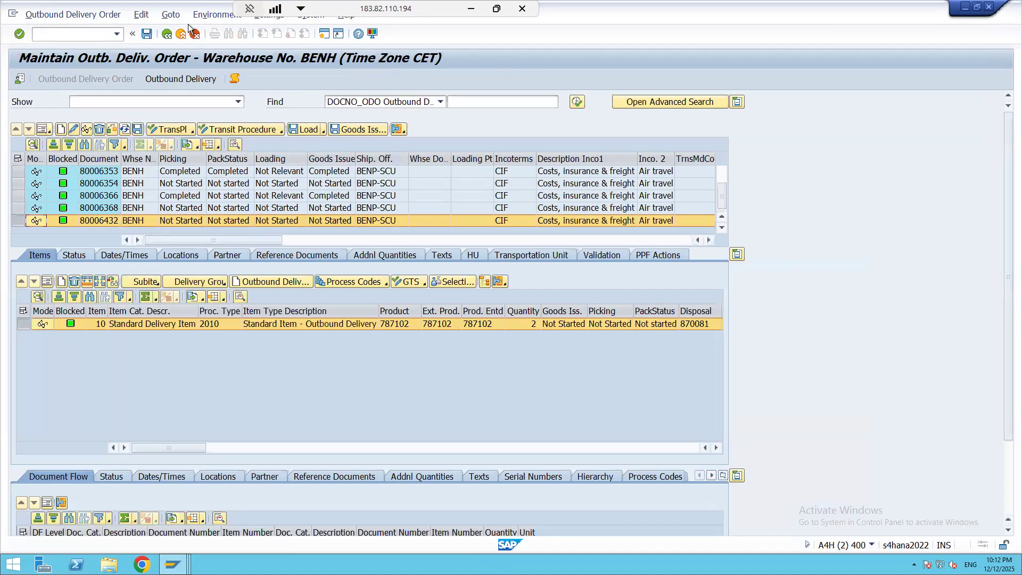
# Create the follow-on stock removal warehouse task for the selected delivery order item of product 787102 and save it.
pyautogui.click(72, 15)
pyautogui.moveTo(95, 44)
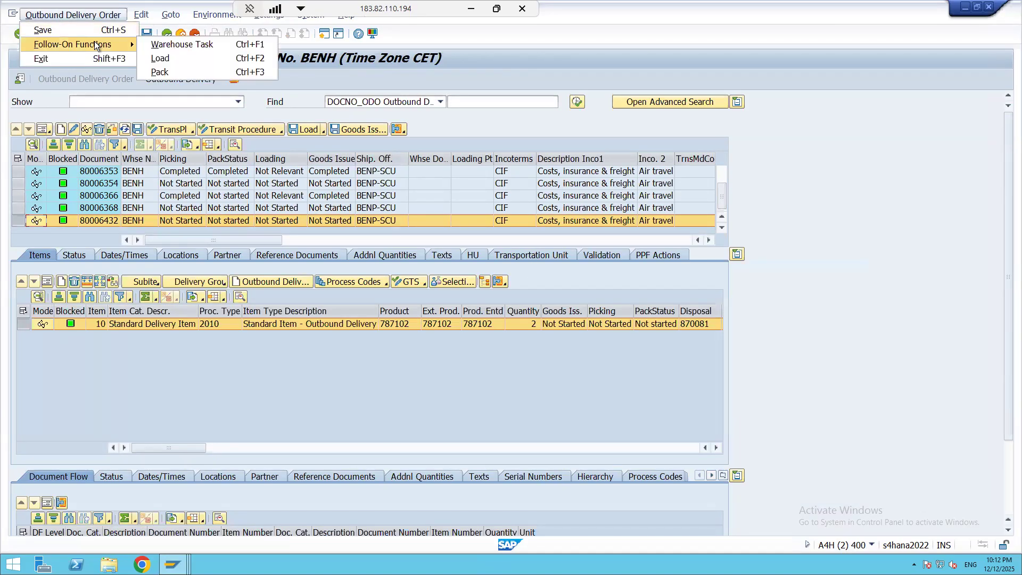
pyautogui.click(180, 40)
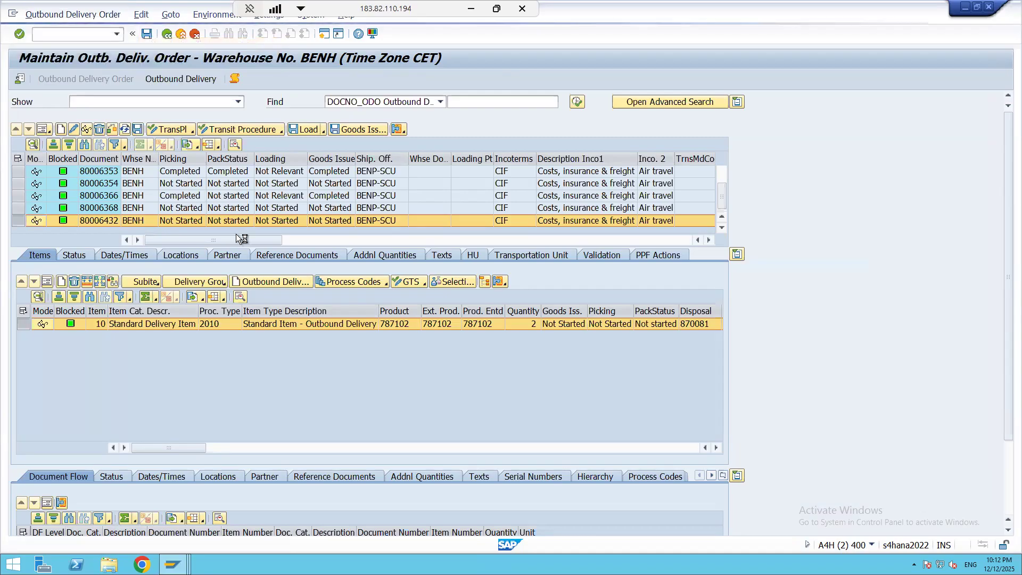
pyautogui.click(24, 198)
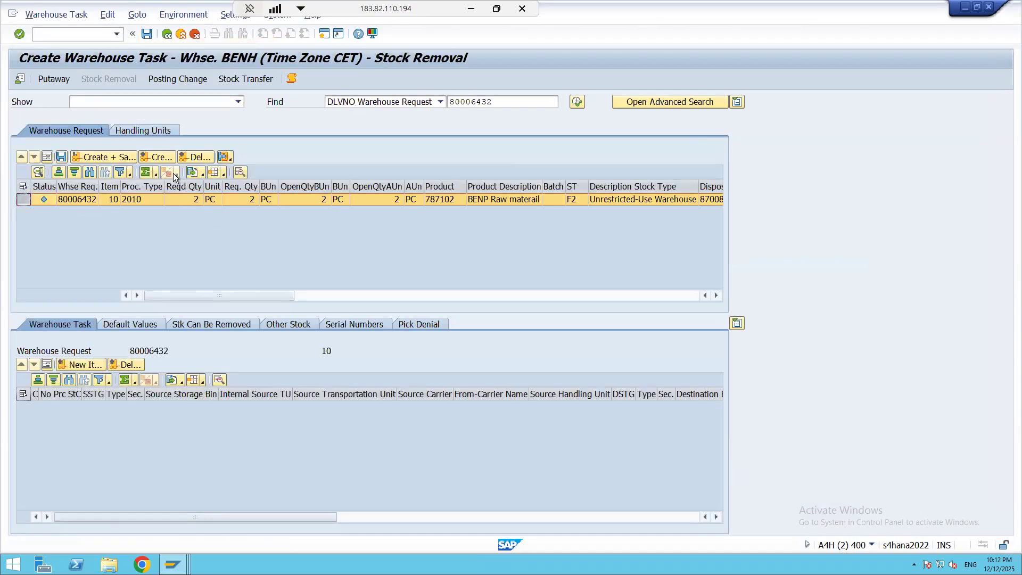
pyautogui.click(159, 158)
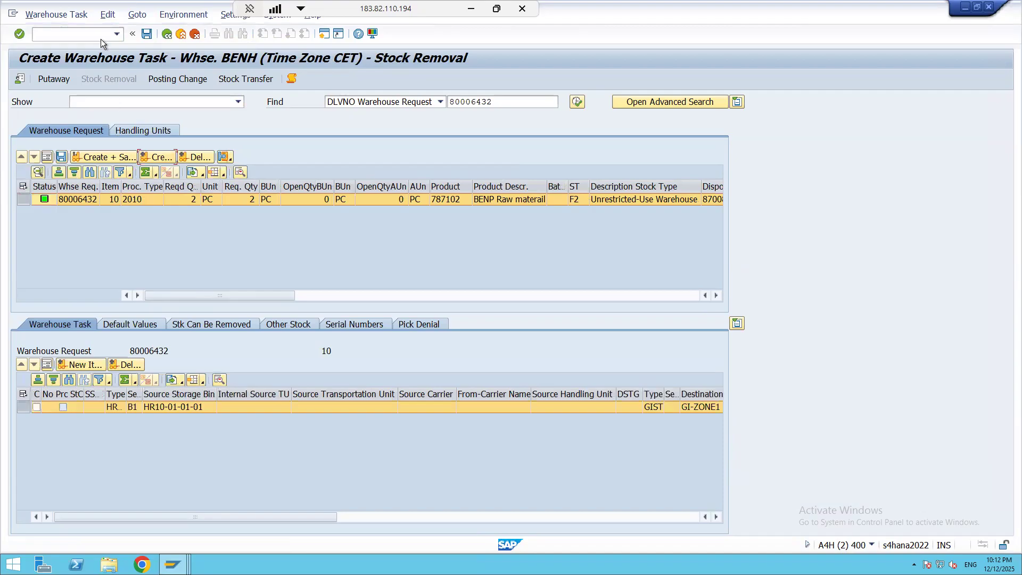
pyautogui.click(147, 33)
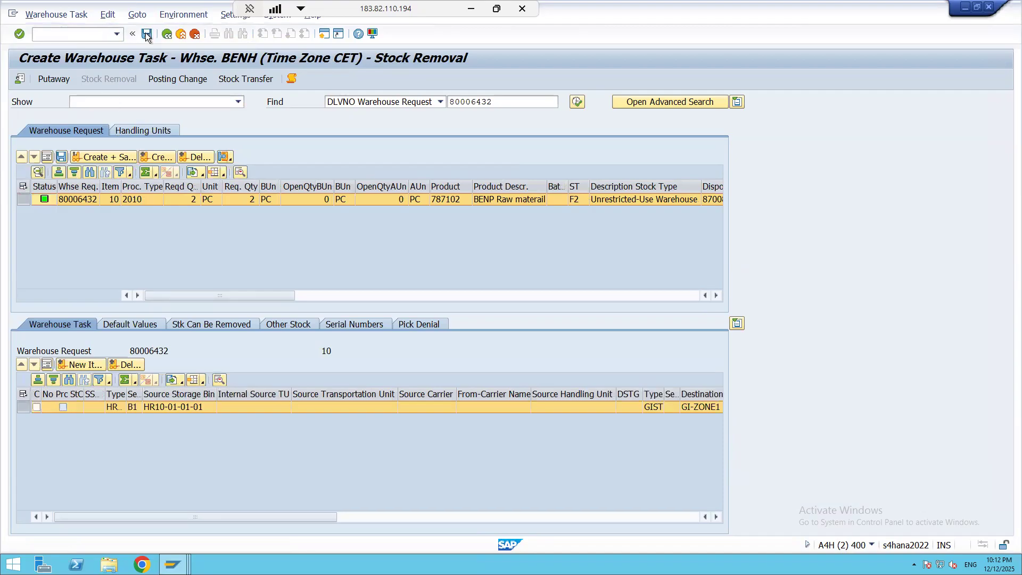
# Open warehouse task confirmation and examine the warehouse order's creation rule, queue and activity area in its detail form.
pyautogui.click(51, 15)
pyautogui.click(72, 59)
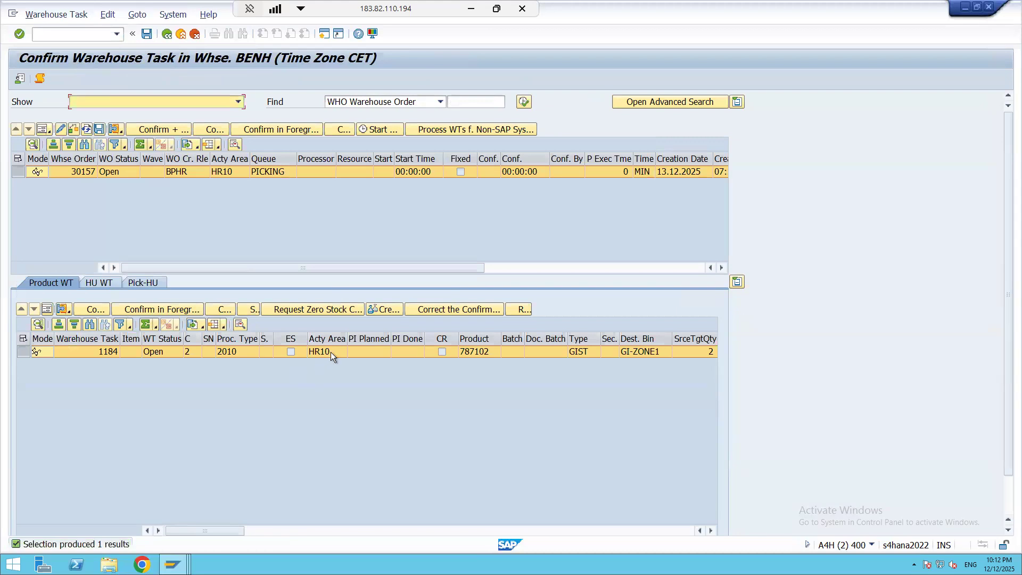
pyautogui.click(15, 174)
pyautogui.click(41, 129)
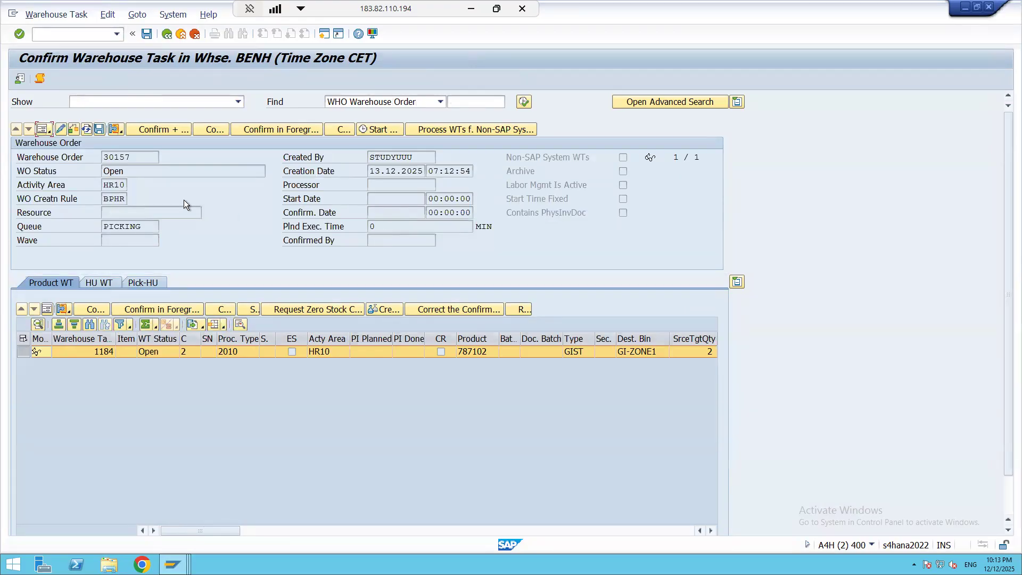
pyautogui.moveTo(104, 199); pyautogui.dragTo(158, 202)
pyautogui.moveTo(144, 228); pyautogui.dragTo(53, 234)
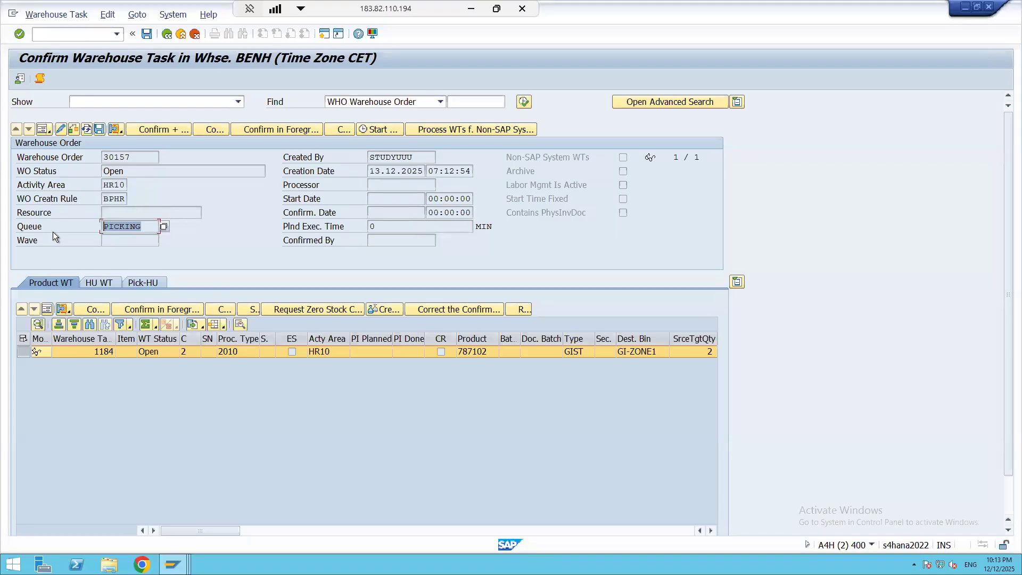
pyautogui.moveTo(150, 230); pyautogui.dragTo(65, 231)
pyautogui.moveTo(102, 185); pyautogui.dragTo(152, 188)
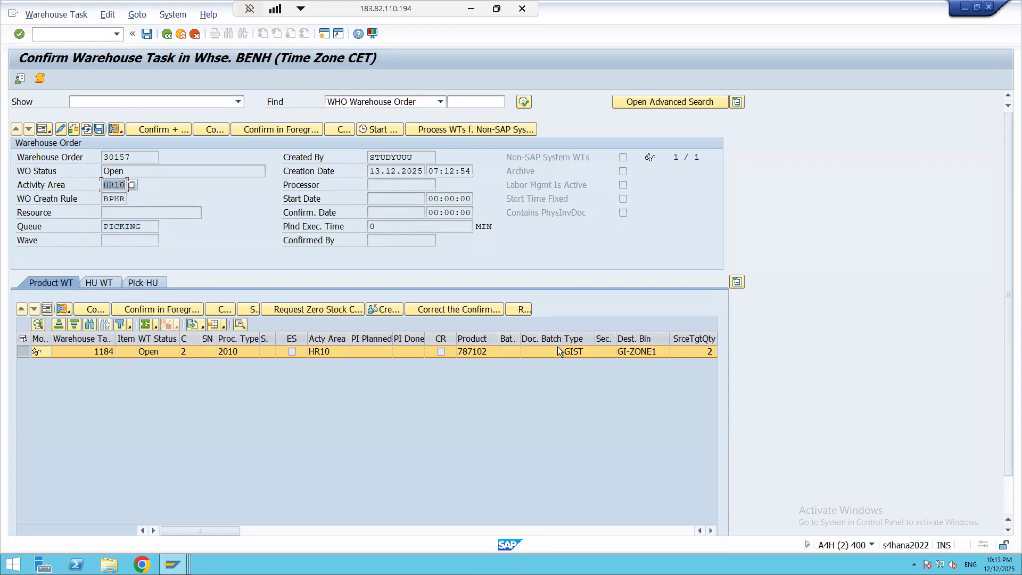
# Check the warehouse task's product and source bin in its detail form, and recheck the warehouse order's creation rule.
pyautogui.click(47, 308)
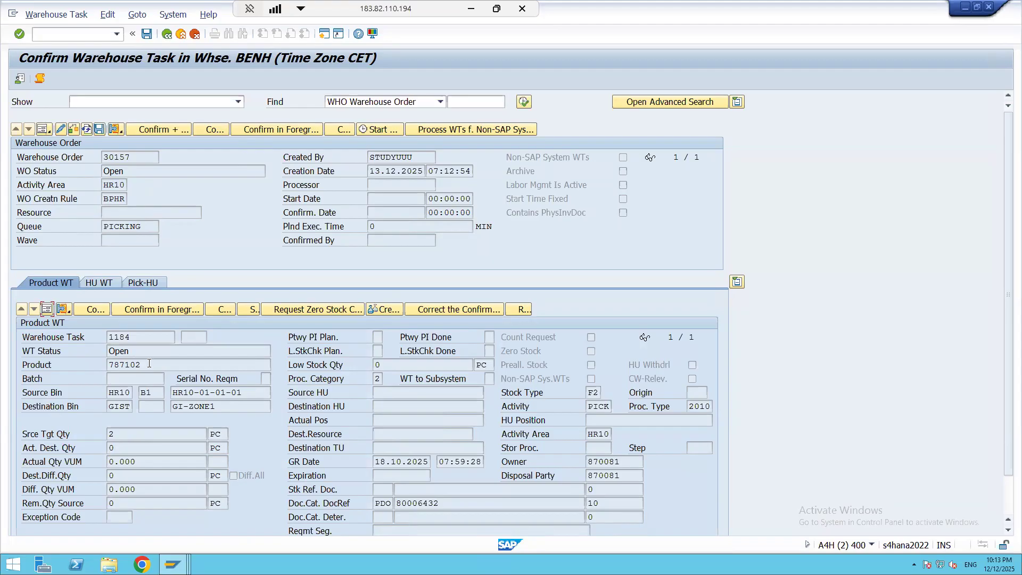
pyautogui.moveTo(252, 396); pyautogui.dragTo(66, 368)
pyautogui.click(47, 309)
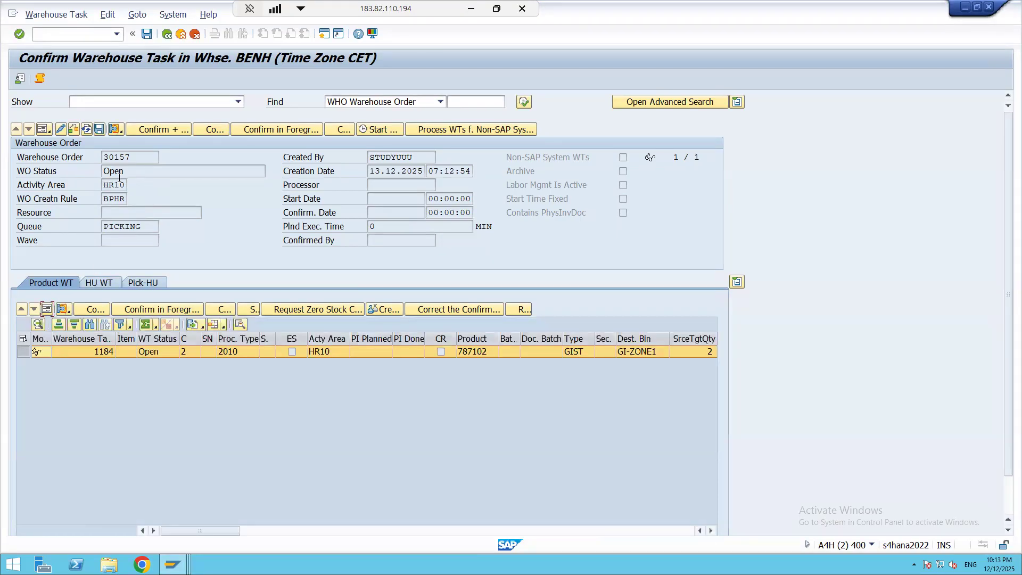
pyautogui.moveTo(105, 198); pyautogui.dragTo(158, 203)
# Switch to the IMG session and open the details of rule BPHR for warehouse BENH under Define Creation Rules for Warehouse Orders.
pyautogui.hotkey('alt', 'Tab')
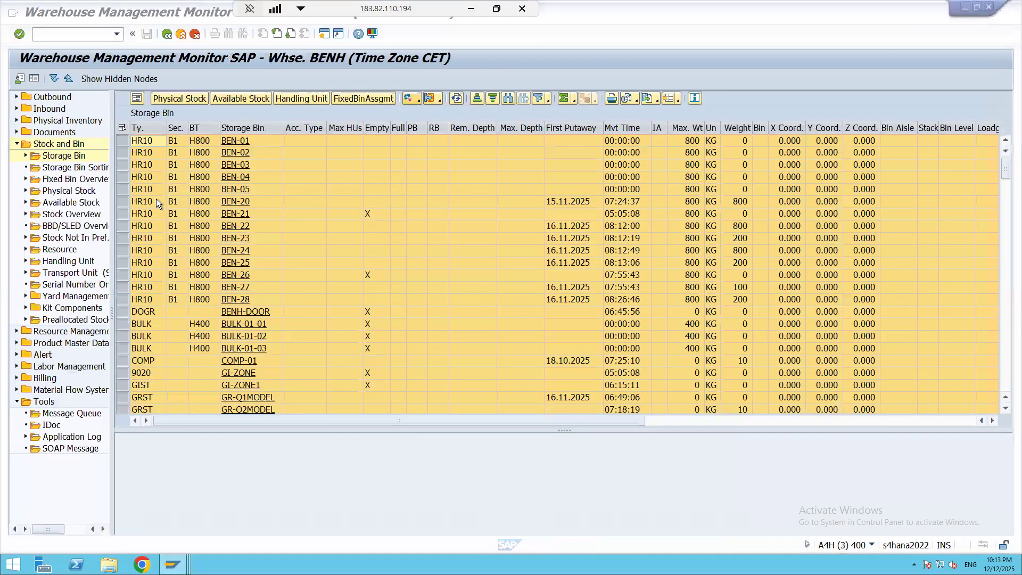
pyautogui.hotkey('alt', 'Tab')
pyautogui.hotkey('alt', 'Tab')
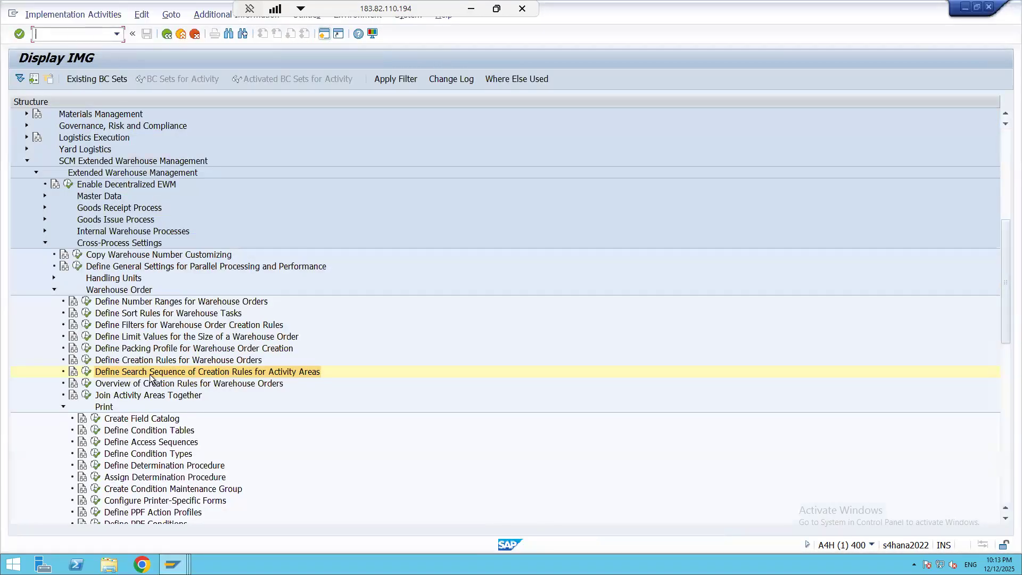
pyautogui.click(87, 362)
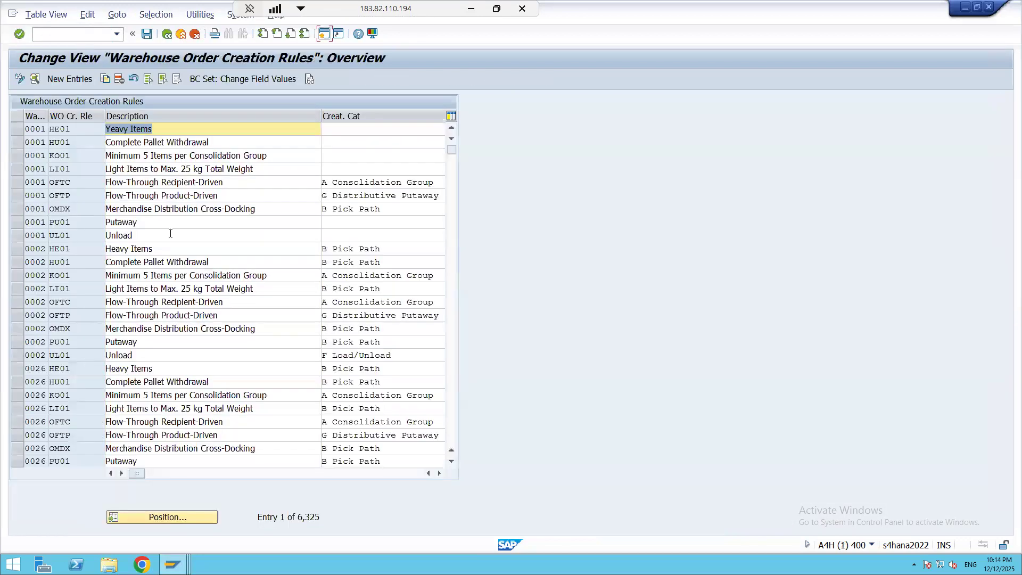
pyautogui.click(168, 518)
pyautogui.write('BEN')
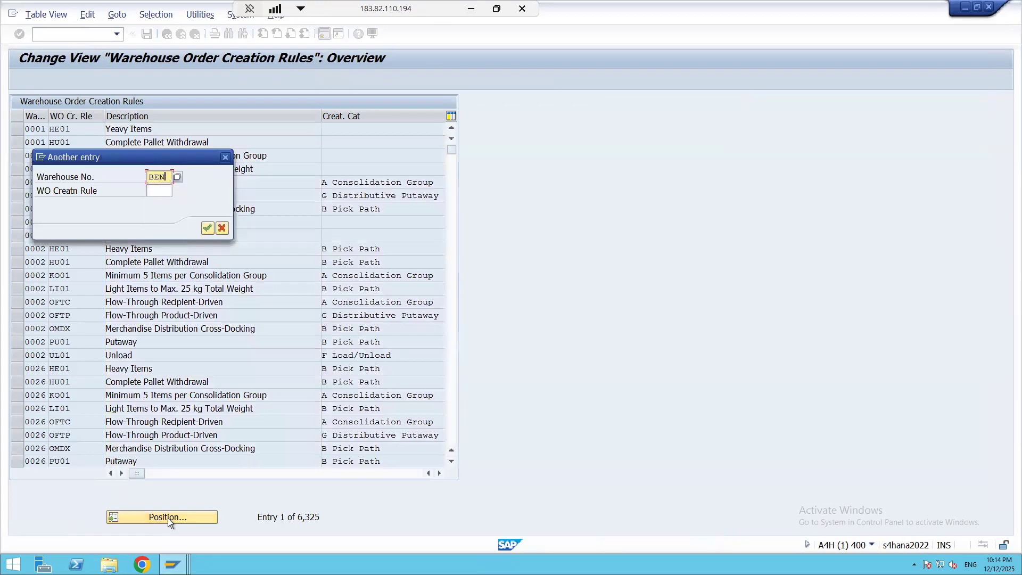
pyautogui.write('H')
pyautogui.press('Return')
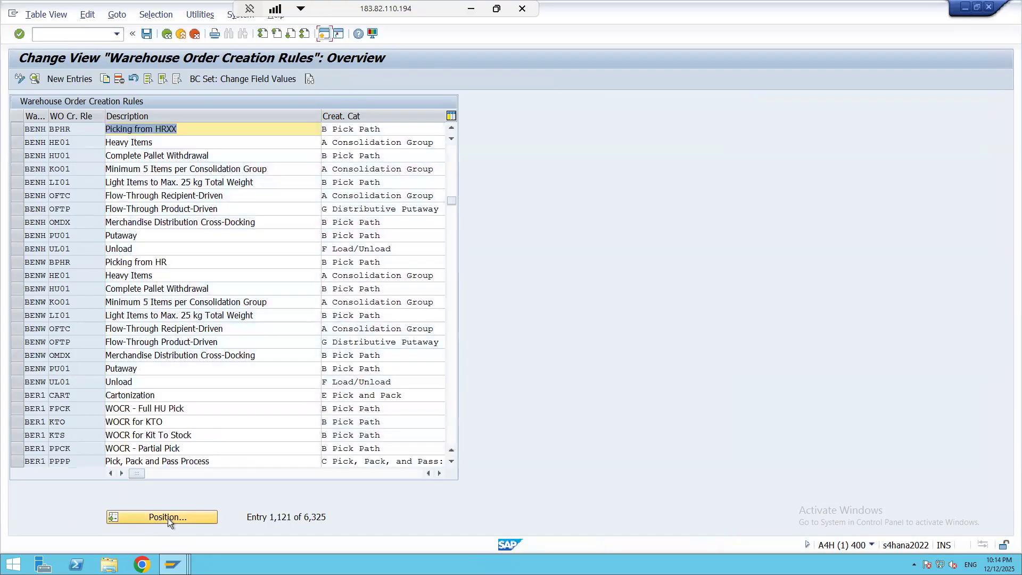
pyautogui.doubleClick(84, 129)
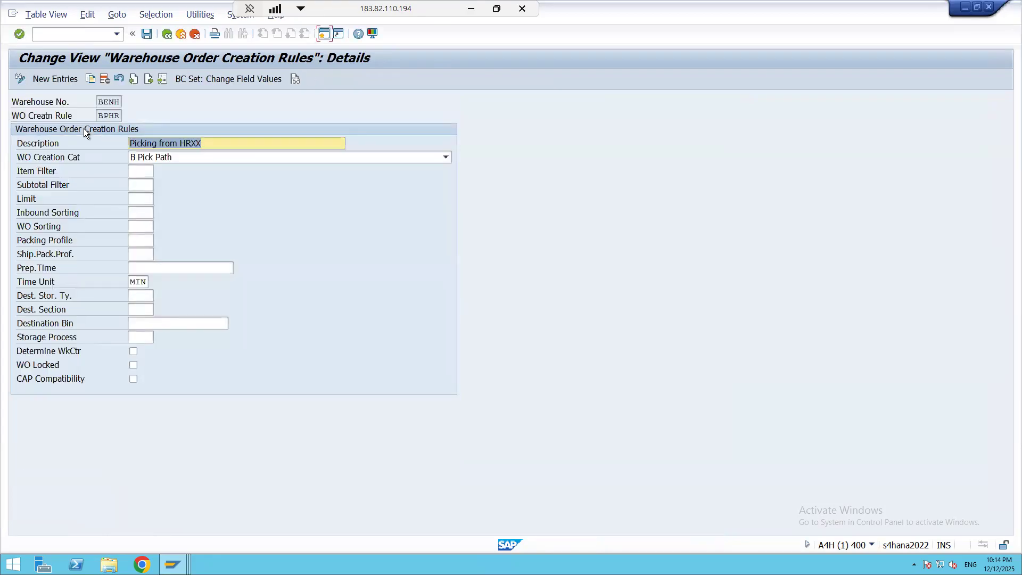
# Review the filter and limit fields of rule BPHR, view the available limit values and return to the IMG structure.
pyautogui.click(138, 182)
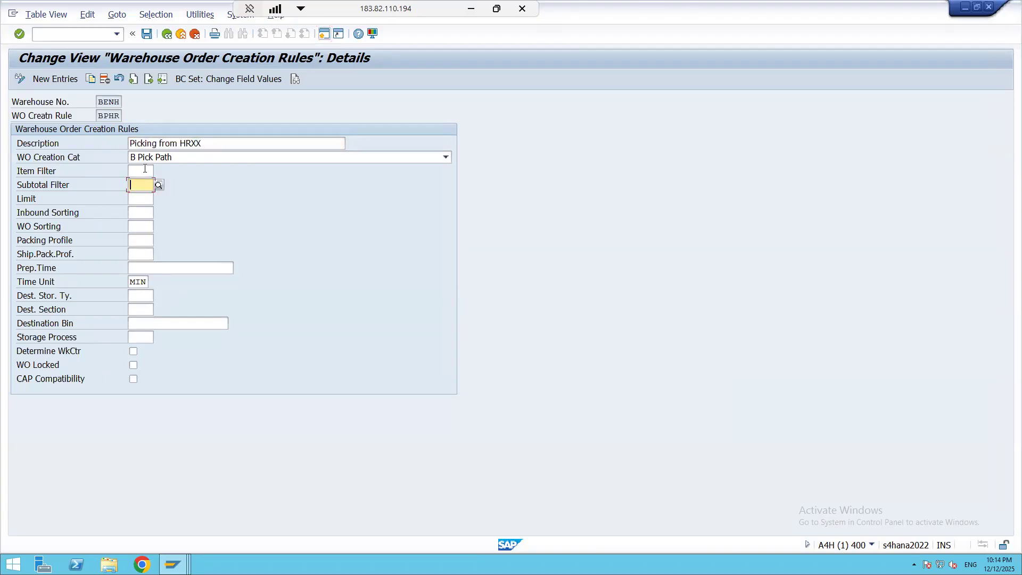
pyautogui.click(145, 169)
pyautogui.click(143, 196)
pyautogui.click(158, 199)
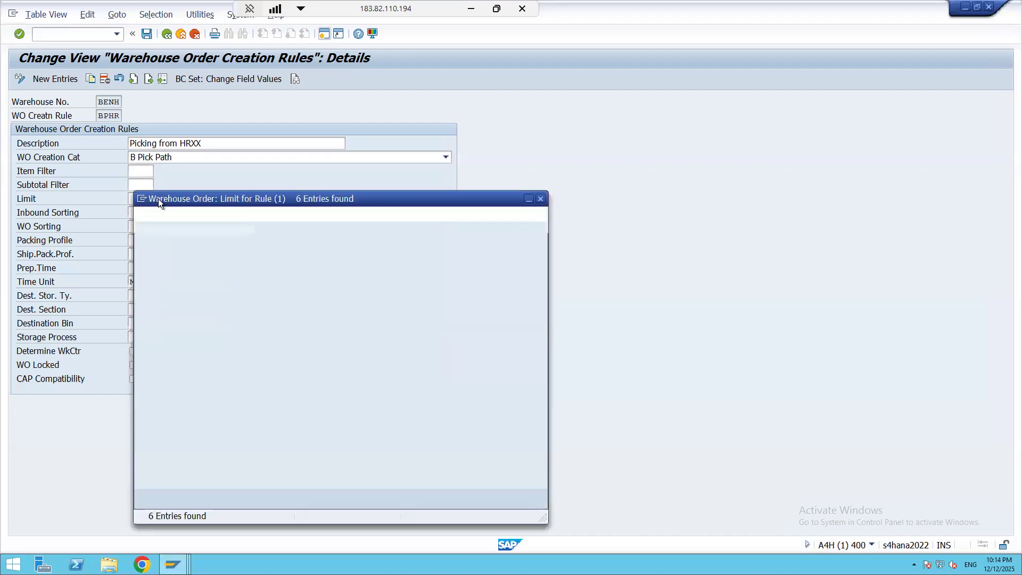
pyautogui.click(541, 198)
pyautogui.click(167, 33)
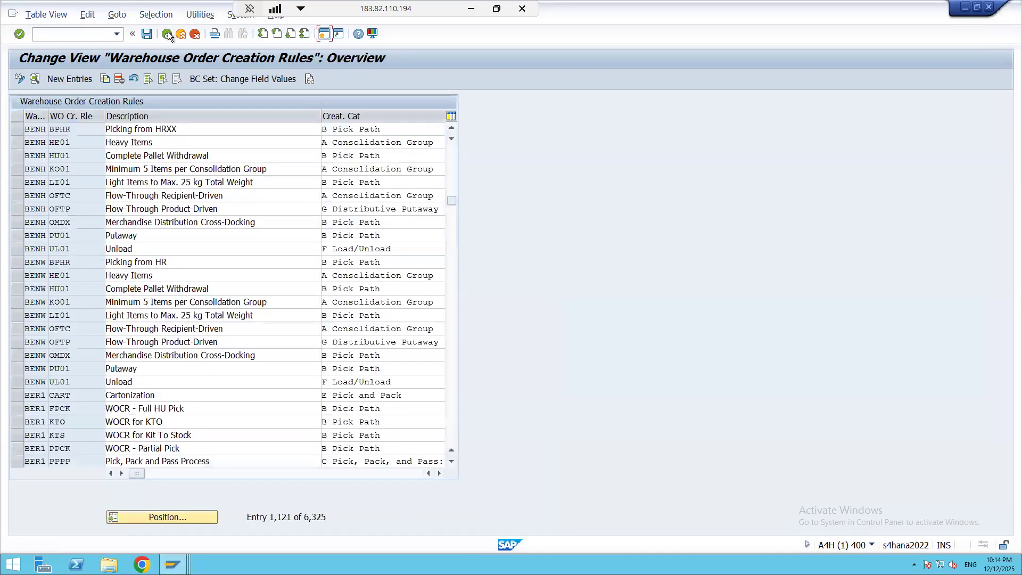
pyautogui.click(167, 33)
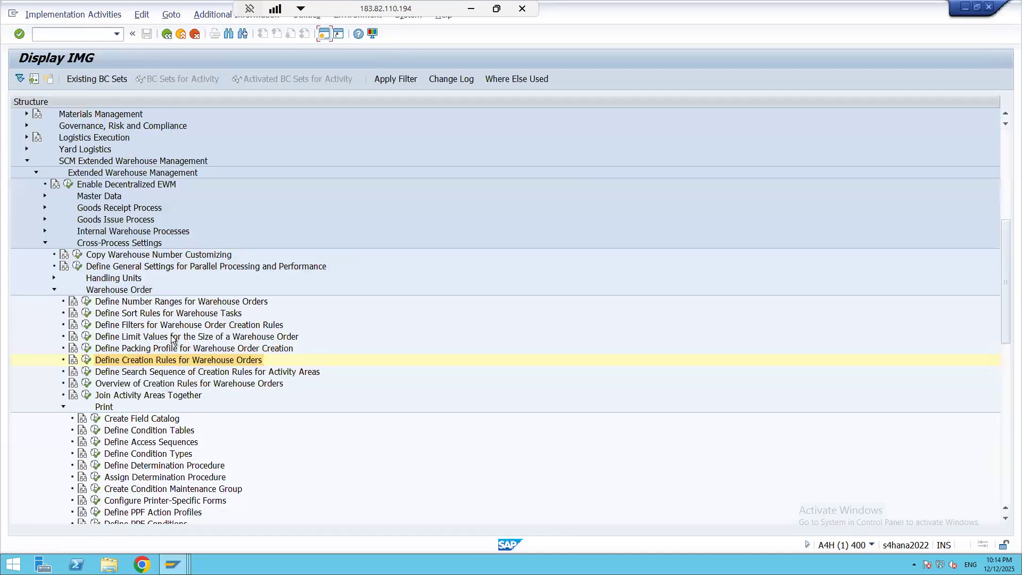
# Open Define Limit Values for the Size of a Warehouse Order and position the list at warehouse BENH.
pyautogui.click(143, 337)
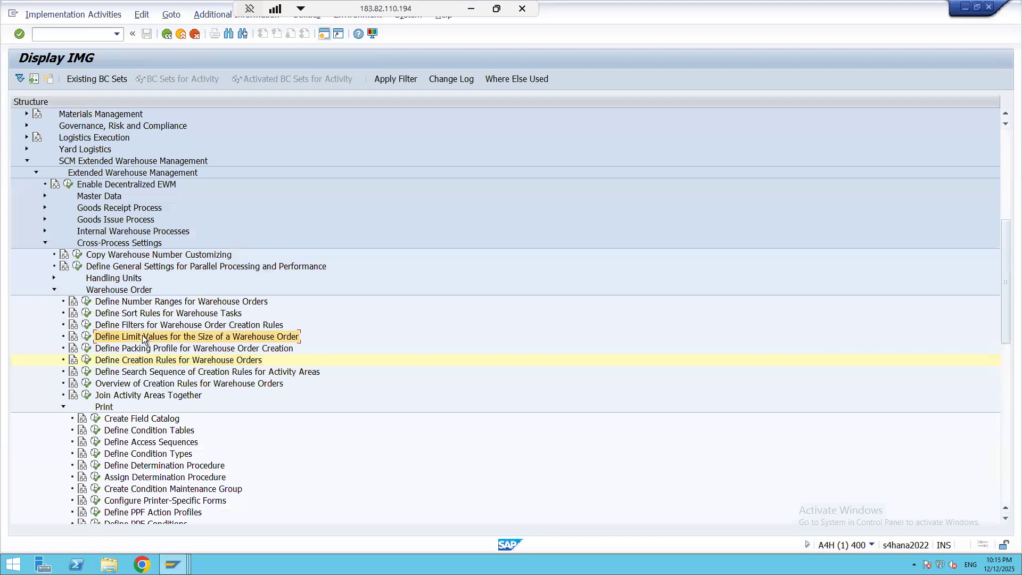
pyautogui.click(87, 336)
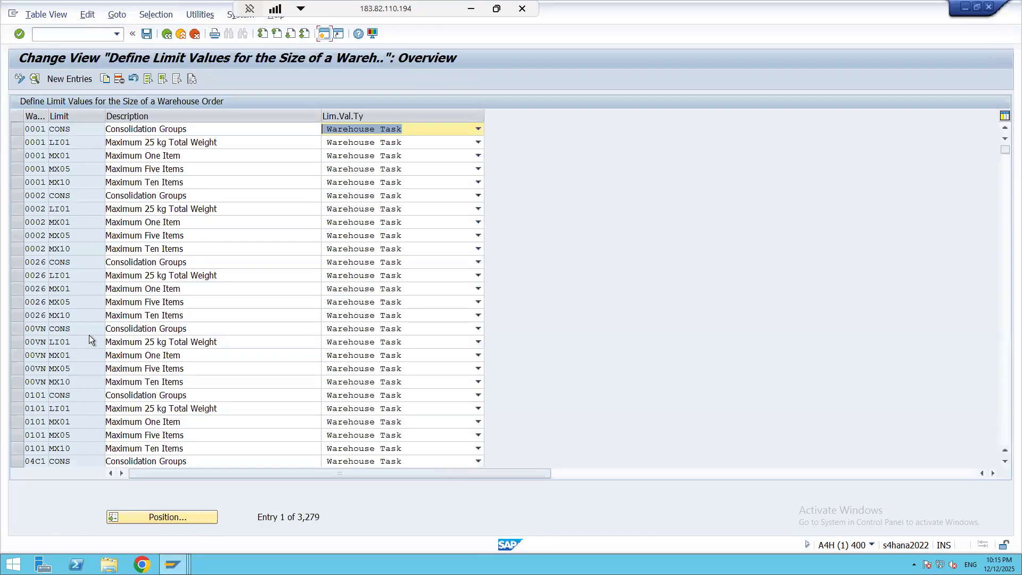
pyautogui.click(163, 522)
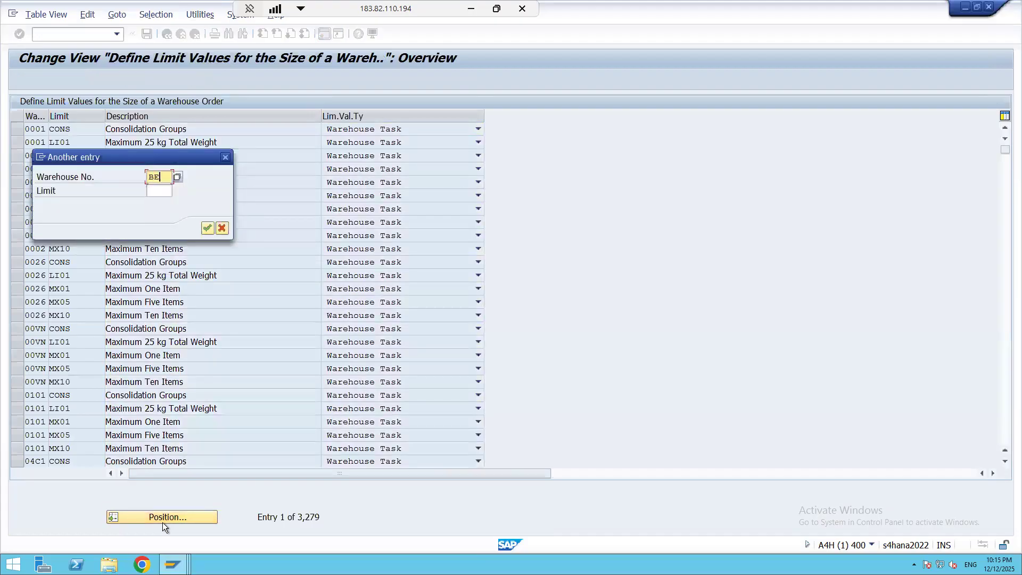
pyautogui.press('Return')
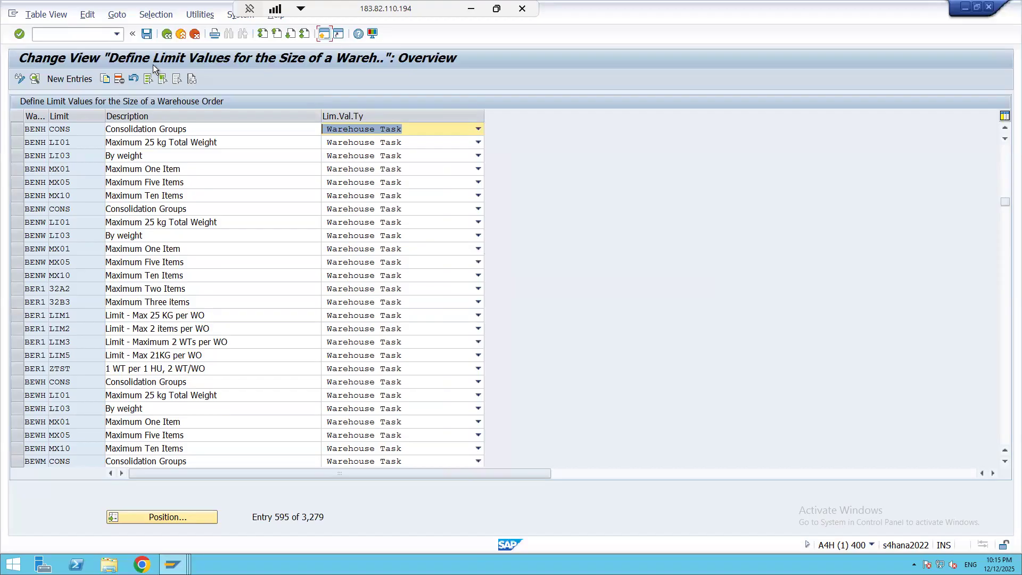
pyautogui.click(153, 14)
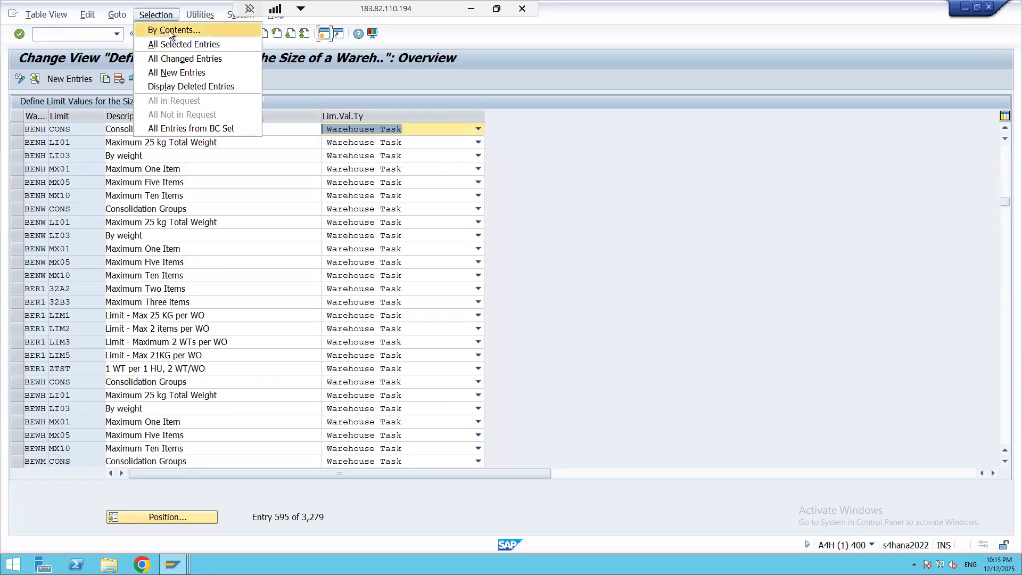
pyautogui.click(168, 30)
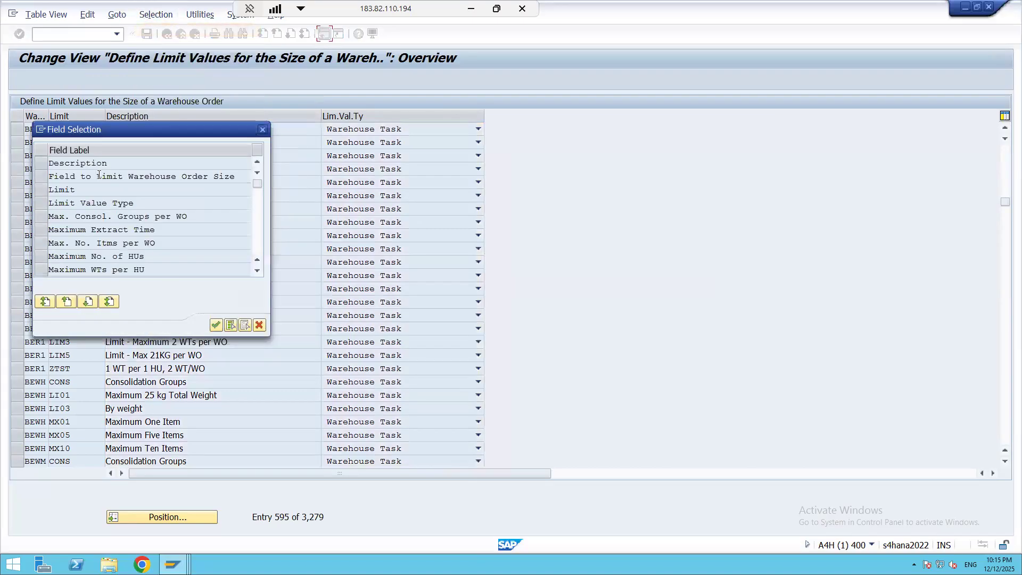
pyautogui.click(263, 130)
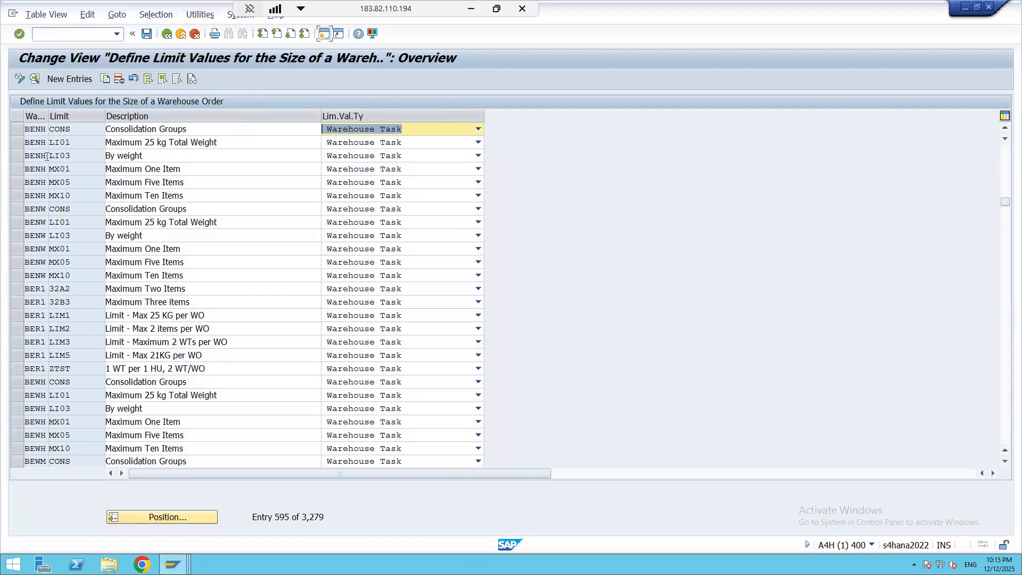
# Copy limit MX10 of warehouse BENH as limit MX02 with the description Maximum 2 items/2 HU"s.
pyautogui.click(17, 197)
pyautogui.click(106, 80)
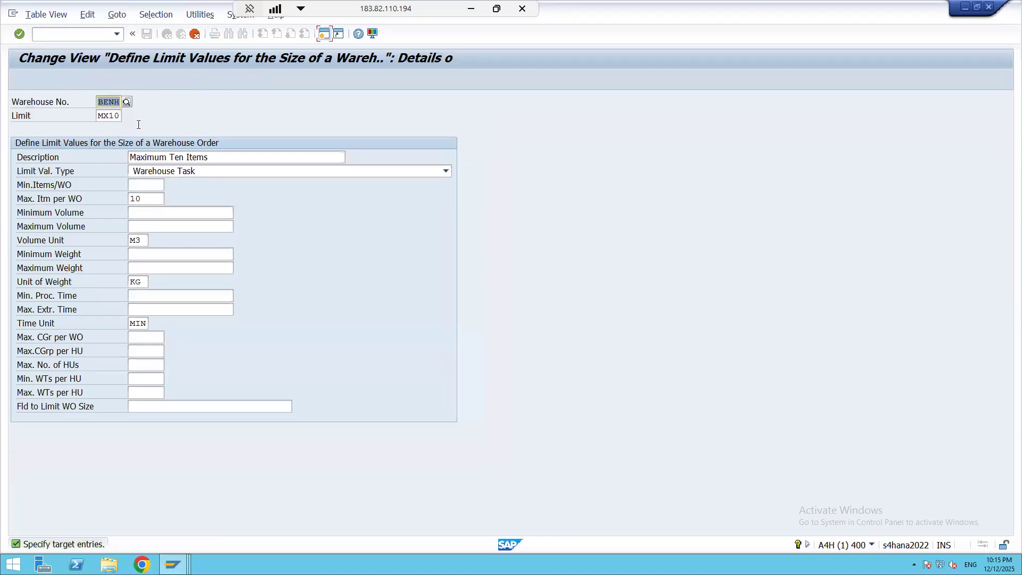
pyautogui.moveTo(108, 115); pyautogui.dragTo(142, 127)
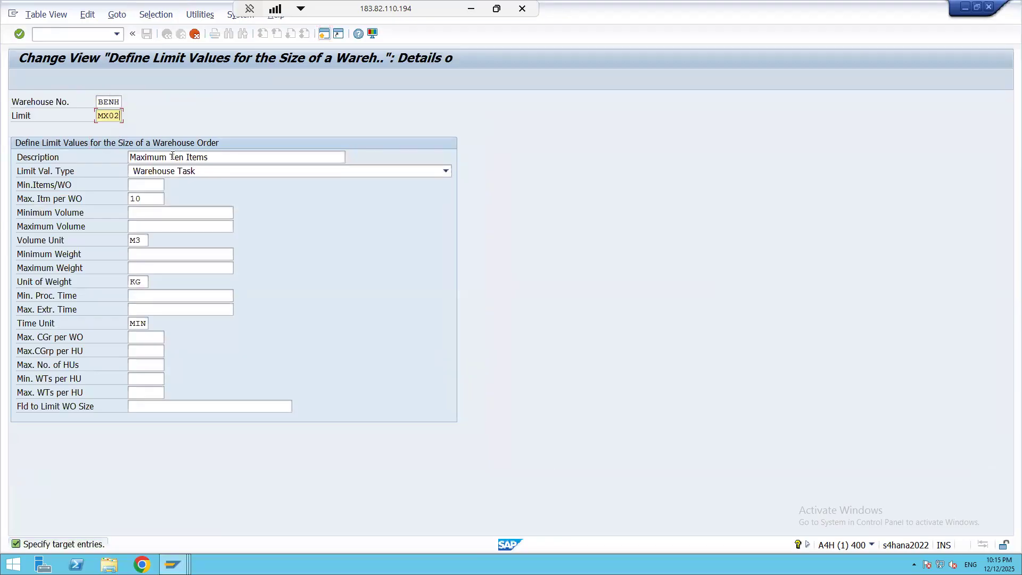
pyautogui.moveTo(169, 157); pyautogui.dragTo(271, 147)
pyautogui.write('2 items')
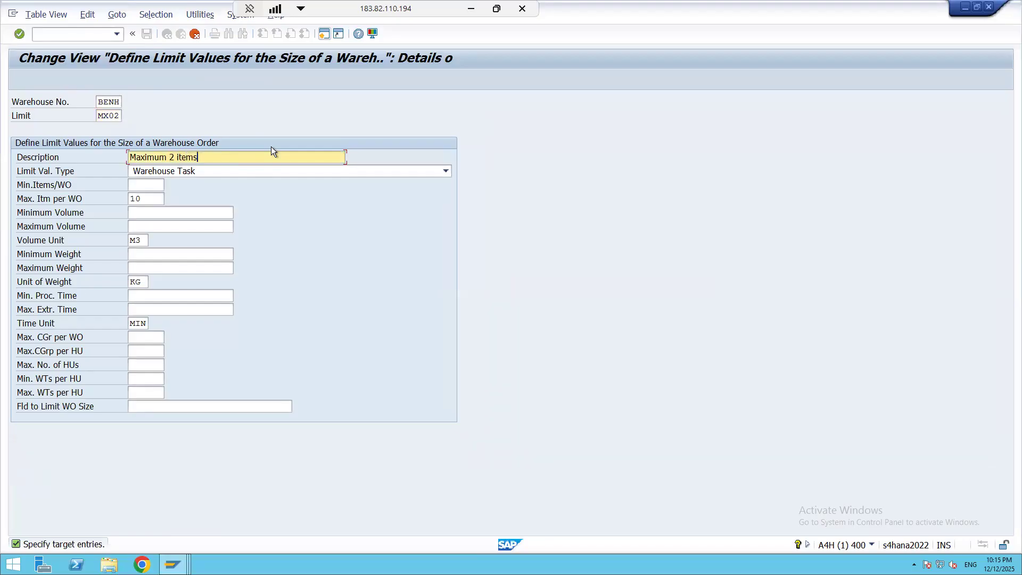
pyautogui.write('/2 HU"s')
pyautogui.click(218, 171)
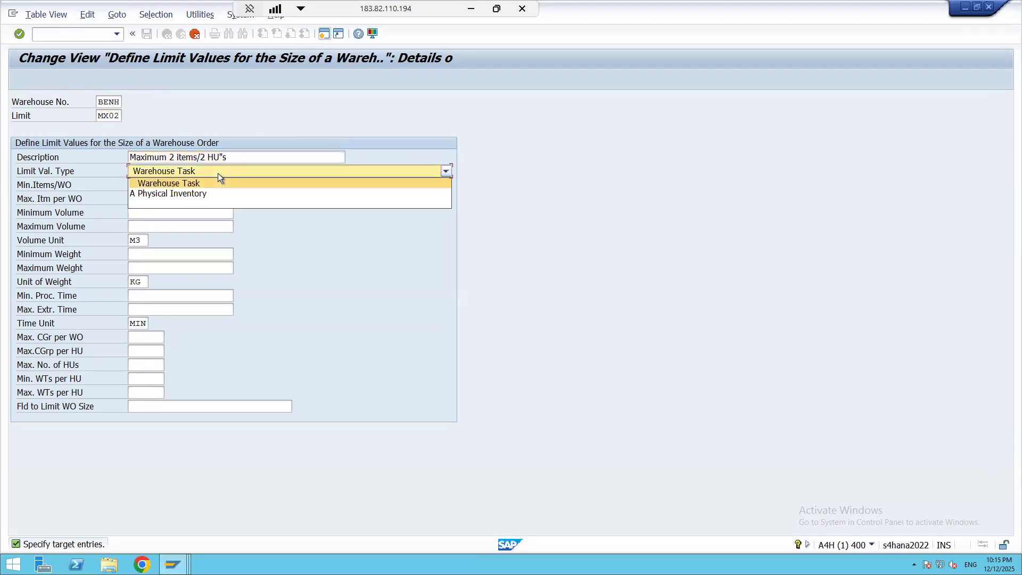
pyautogui.click(353, 134)
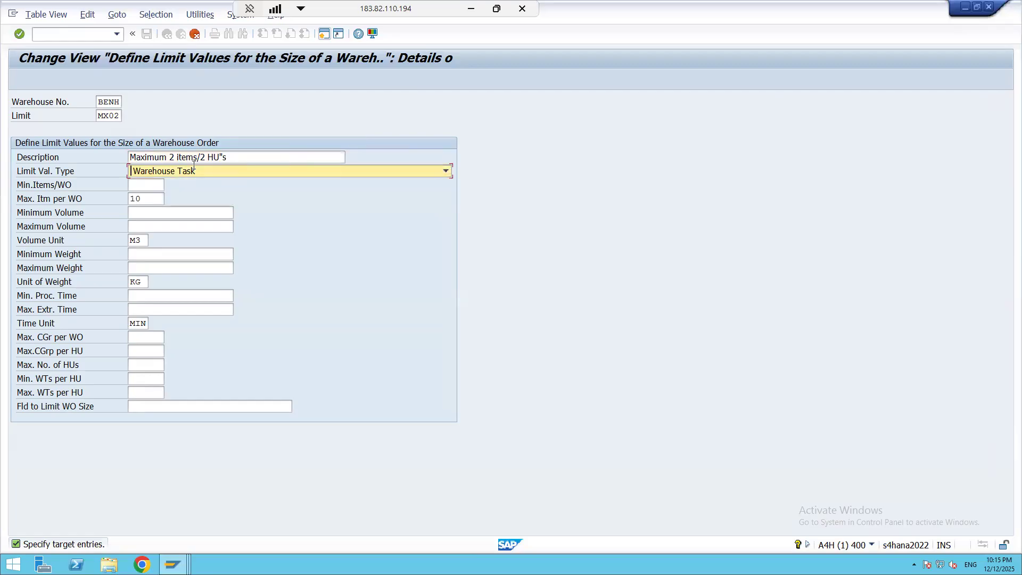
# Set the maximum items per warehouse order to 2 for limit MX02.
pyautogui.click(152, 186)
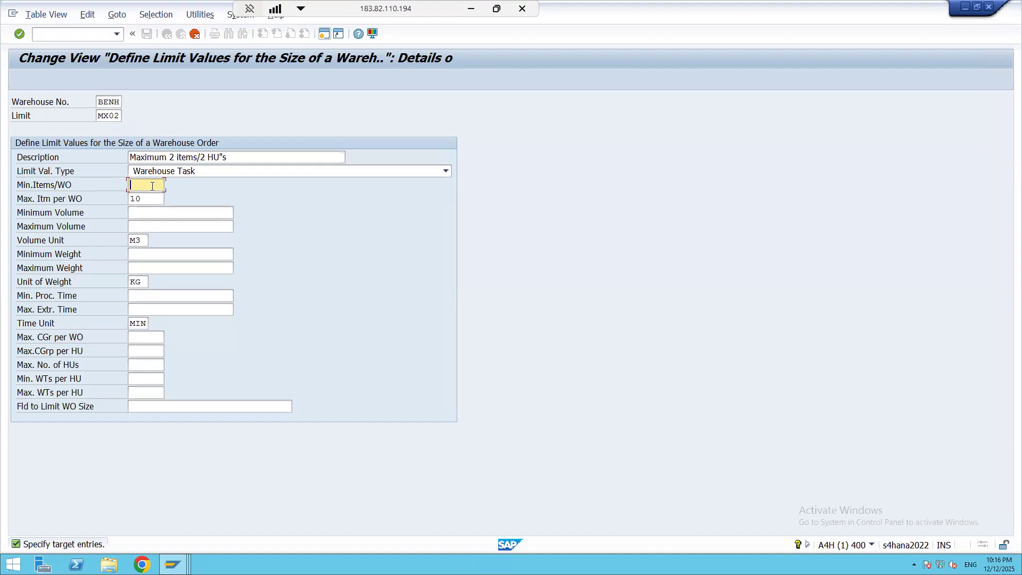
pyautogui.press('Tab')
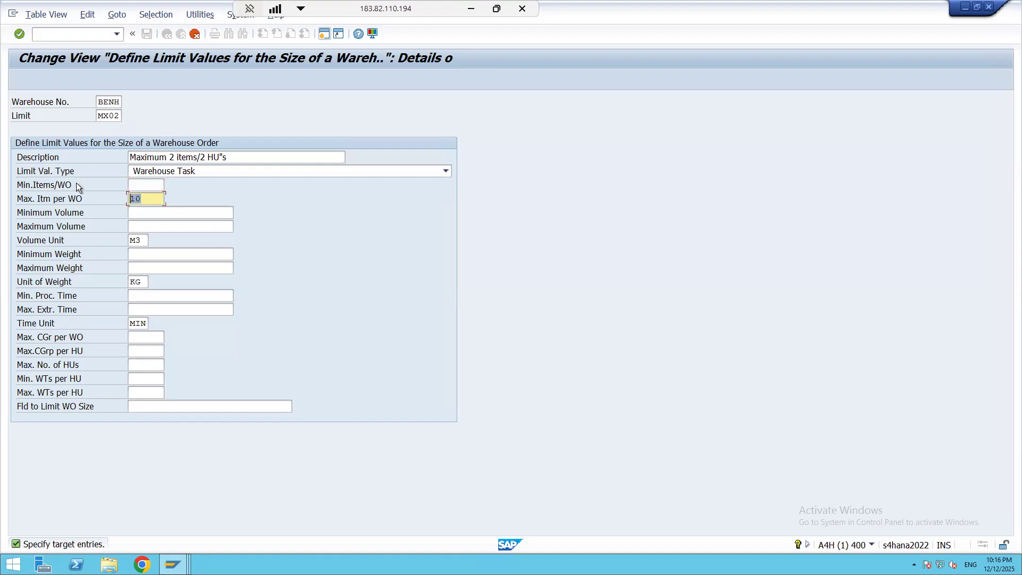
pyautogui.write('2')
# Review the volume, weight, processing time and handling unit fields of limit MX02 against its maximum items field.
pyautogui.click(149, 209)
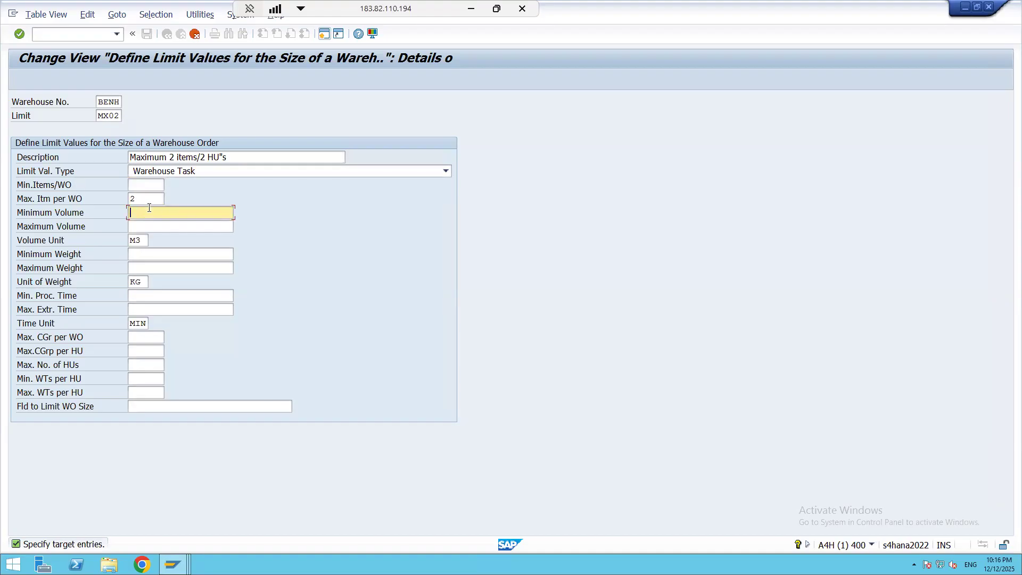
pyautogui.click(143, 227)
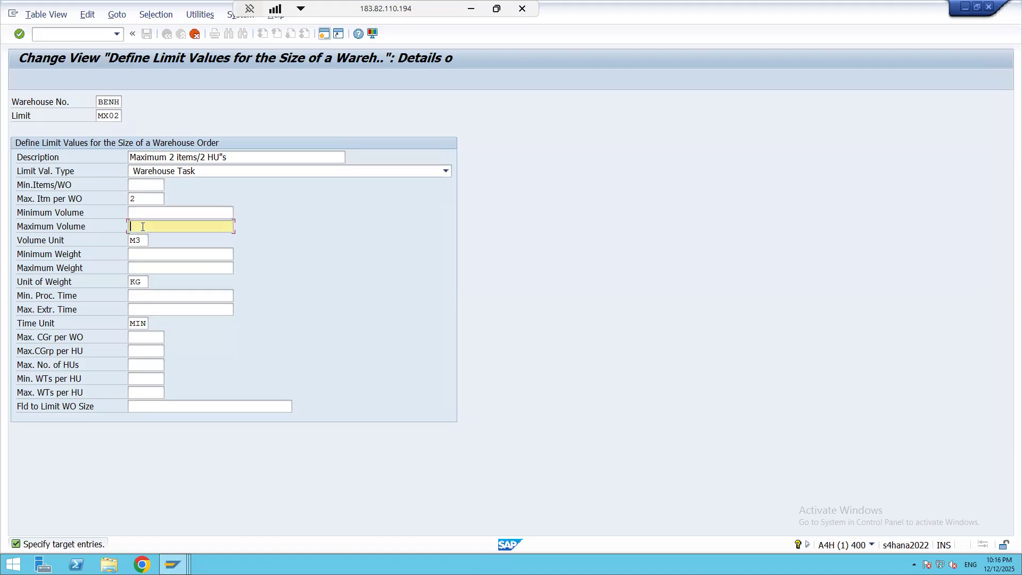
pyautogui.click(141, 266)
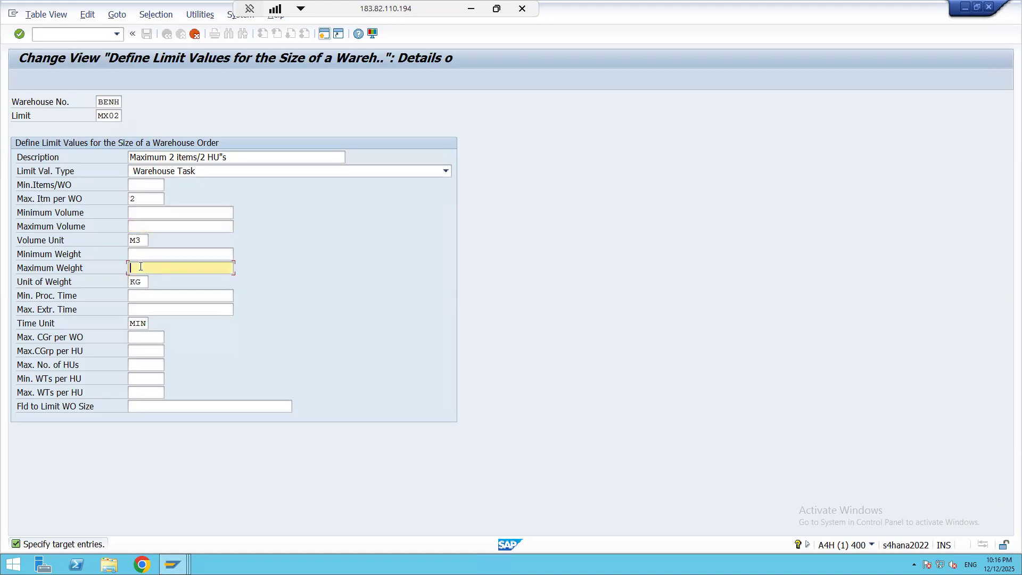
pyautogui.click(145, 254)
pyautogui.click(141, 294)
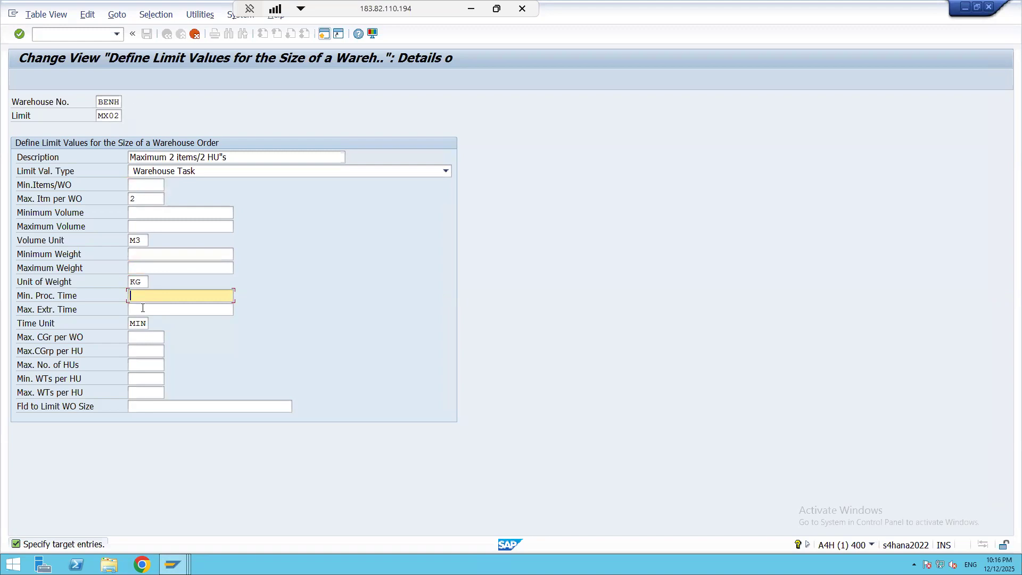
pyautogui.click(143, 308)
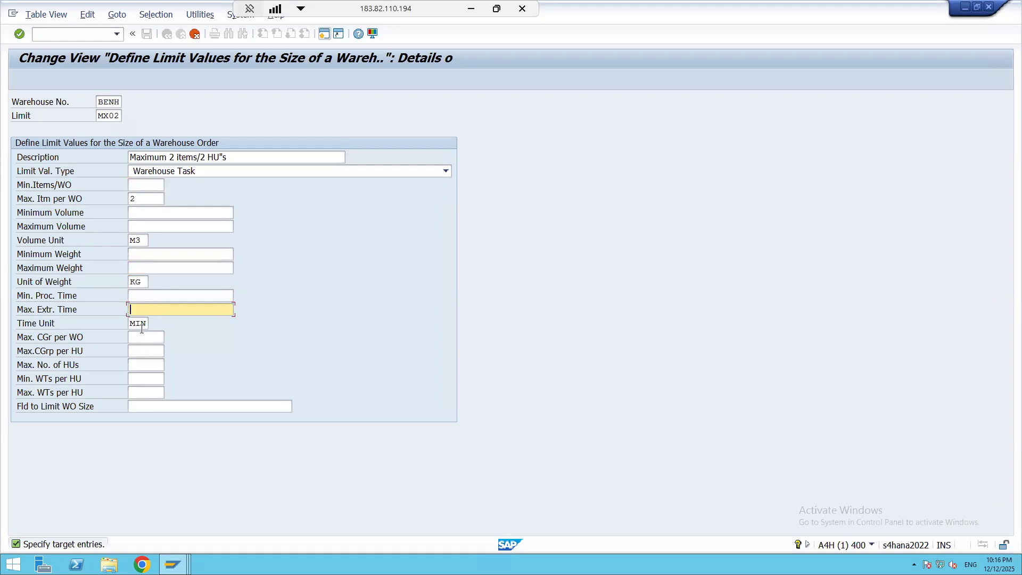
pyautogui.press('Tab')
pyautogui.click(142, 361)
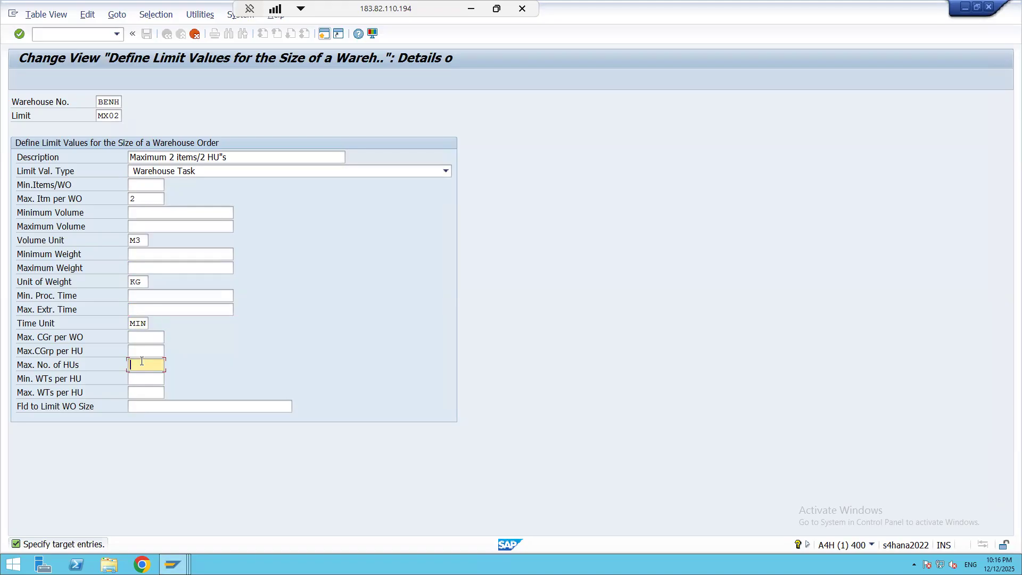
pyautogui.doubleClick(141, 199)
pyautogui.click(137, 365)
pyautogui.moveTo(138, 199); pyautogui.dragTo(69, 200)
# Confirm the copied limit entry, save it to the proposed customizing request and return to the IMG structure.
pyautogui.press('Return')
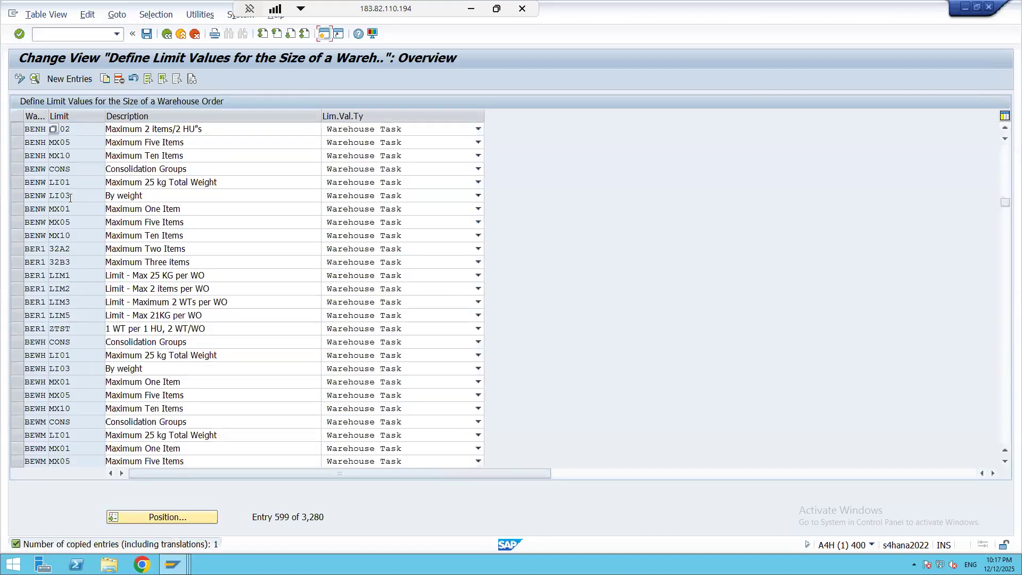
pyautogui.click(146, 34)
pyautogui.click(247, 214)
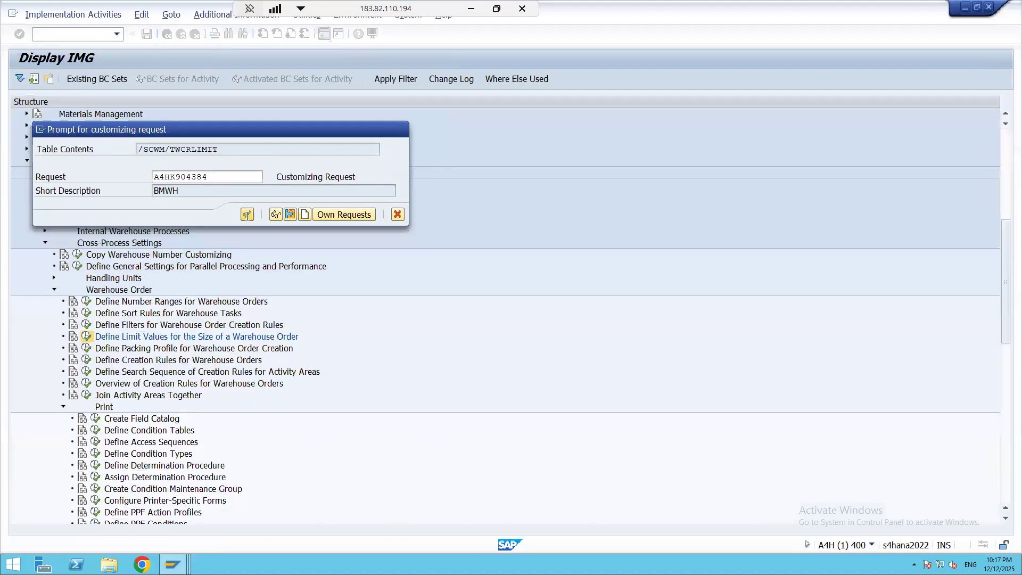
pyautogui.click(168, 34)
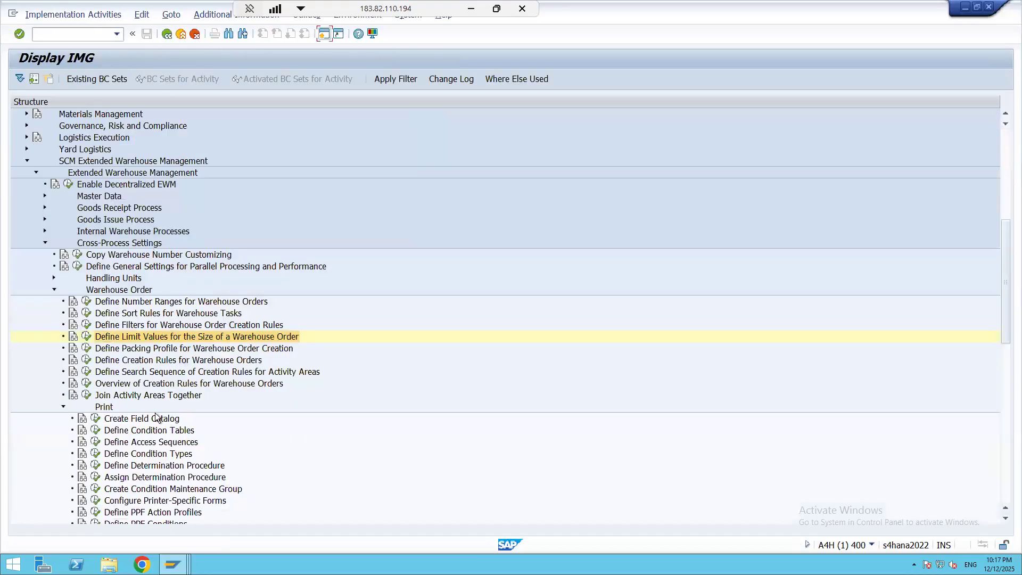
# Open Define Creation Rules for Warehouse Orders, position the list at BENH and open the details of rule BPHR.
pyautogui.click(86, 360)
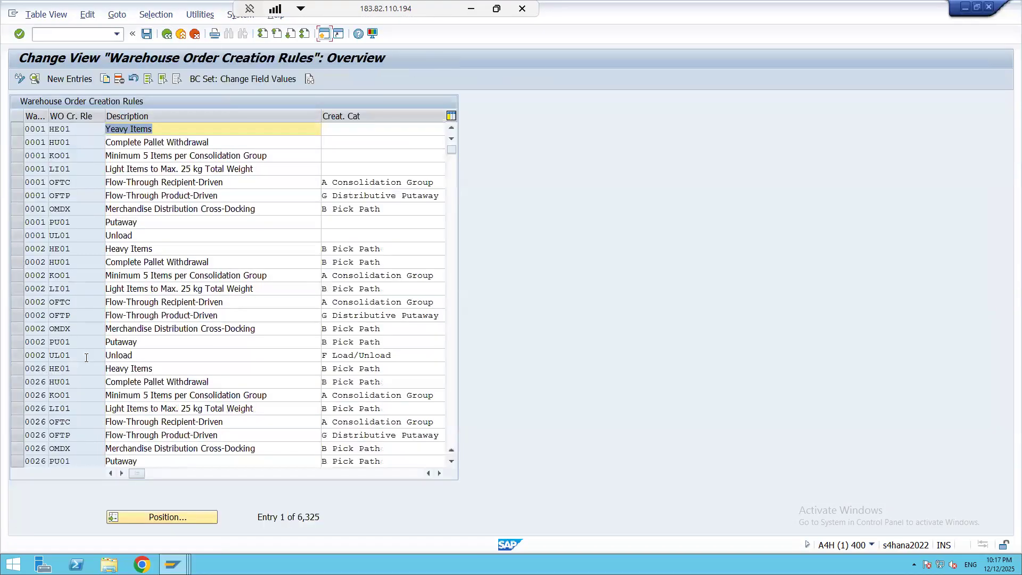
pyautogui.click(174, 518)
pyautogui.write('BENH')
pyautogui.press('Return')
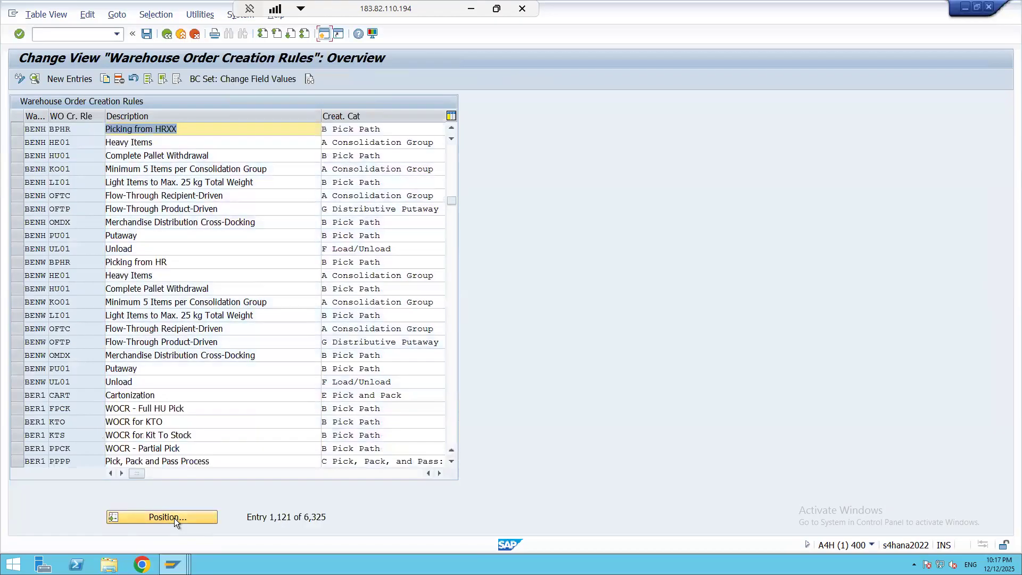
pyautogui.doubleClick(69, 130)
# Assign limit MX02 to creation rule BPHR, save the rule to the customizing request and leave its details.
pyautogui.click(133, 198)
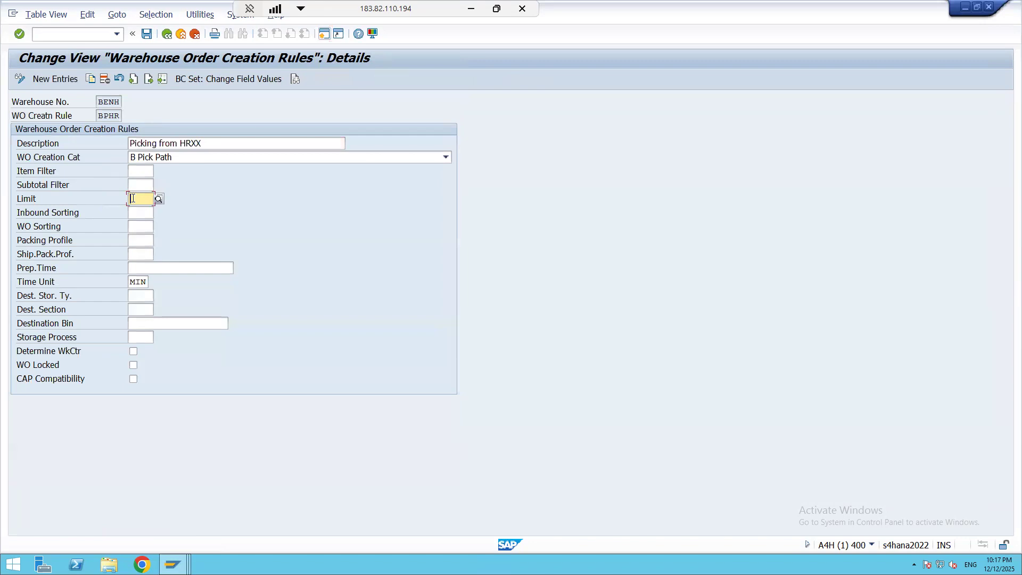
pyautogui.click(160, 199)
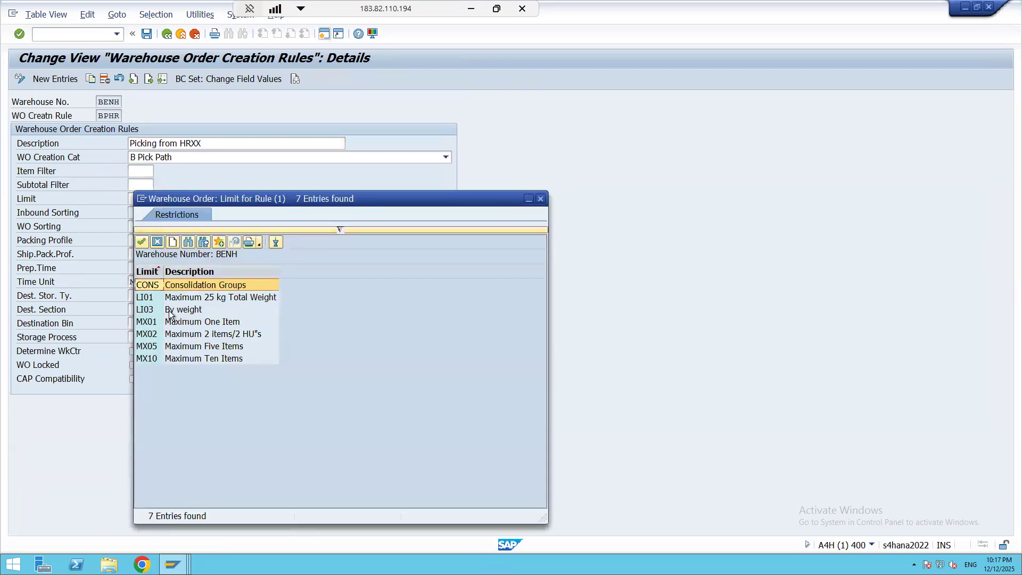
pyautogui.doubleClick(155, 334)
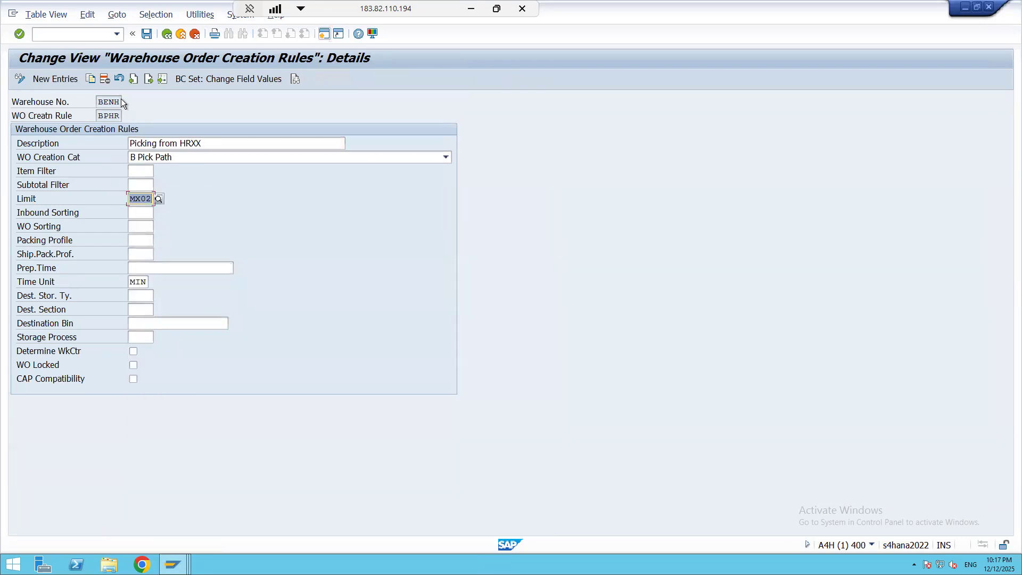
pyautogui.moveTo(99, 115); pyautogui.dragTo(148, 114)
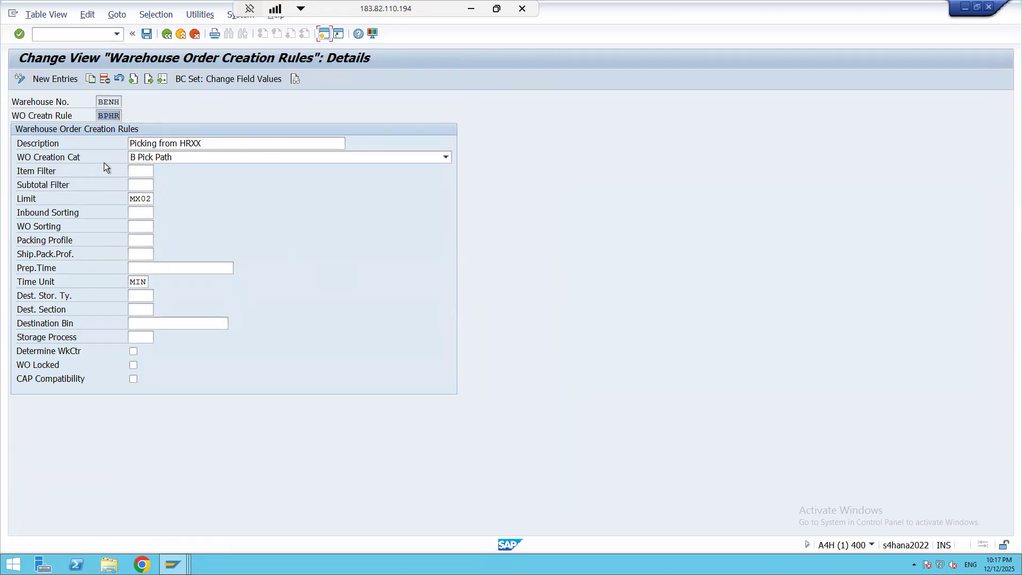
pyautogui.click(132, 199)
pyautogui.moveTo(132, 199); pyautogui.dragTo(216, 204)
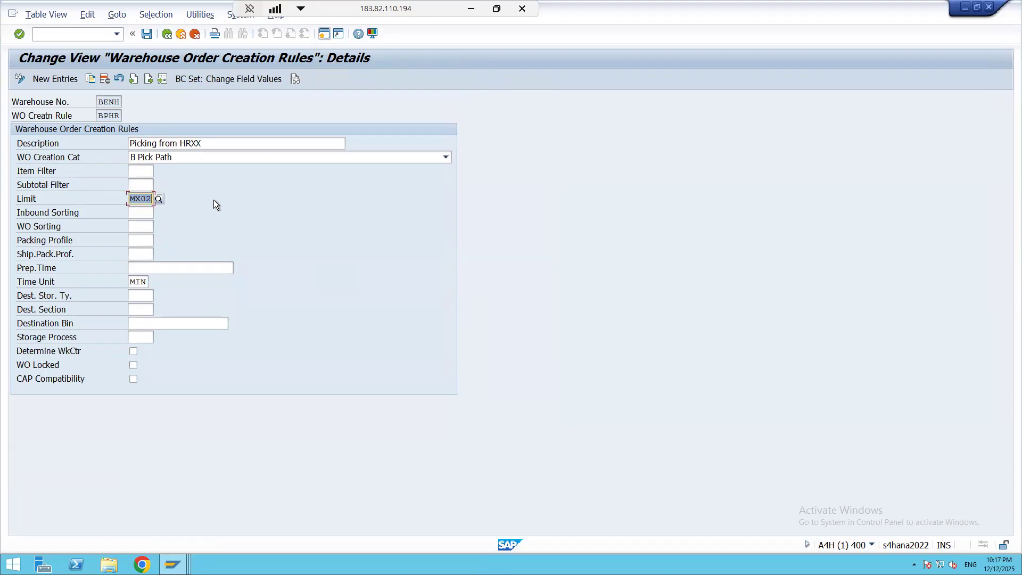
pyautogui.click(146, 34)
pyautogui.click(246, 214)
pyautogui.click(167, 34)
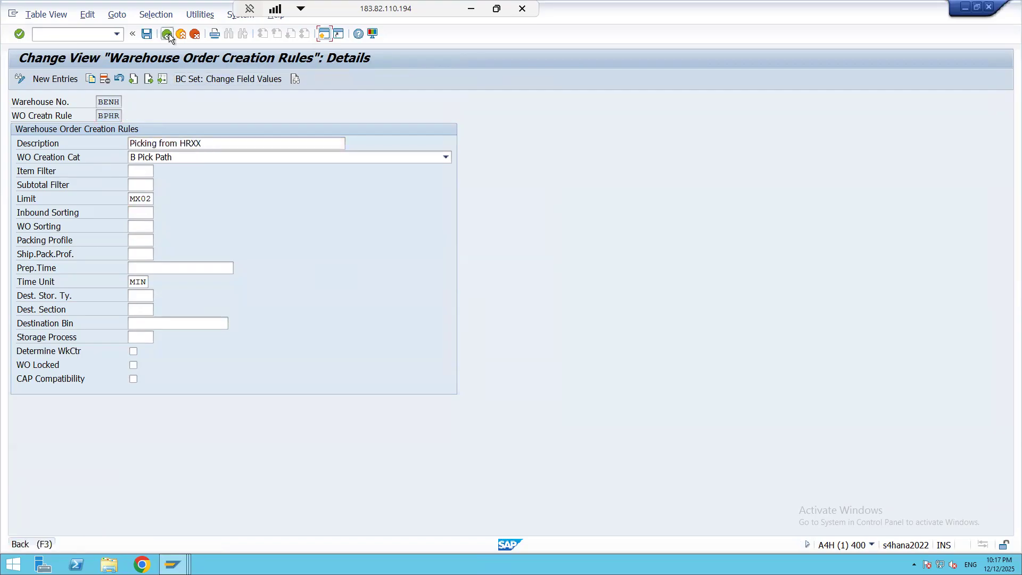
pyautogui.click(168, 34)
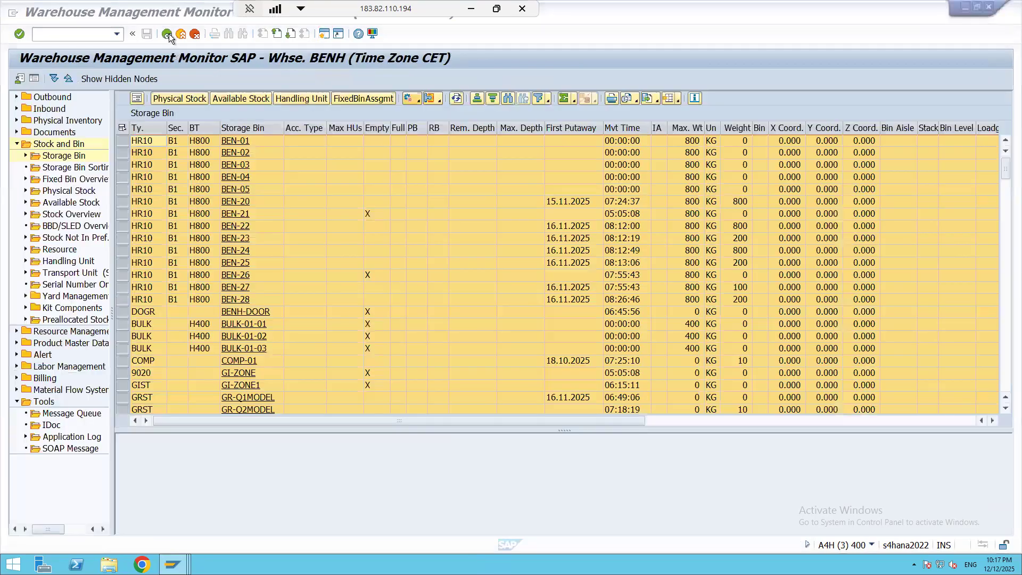
# Switch to the warehouse monitor session and list the physical stock of warehouse BENH with the default selection.
pyautogui.click(76, 35)
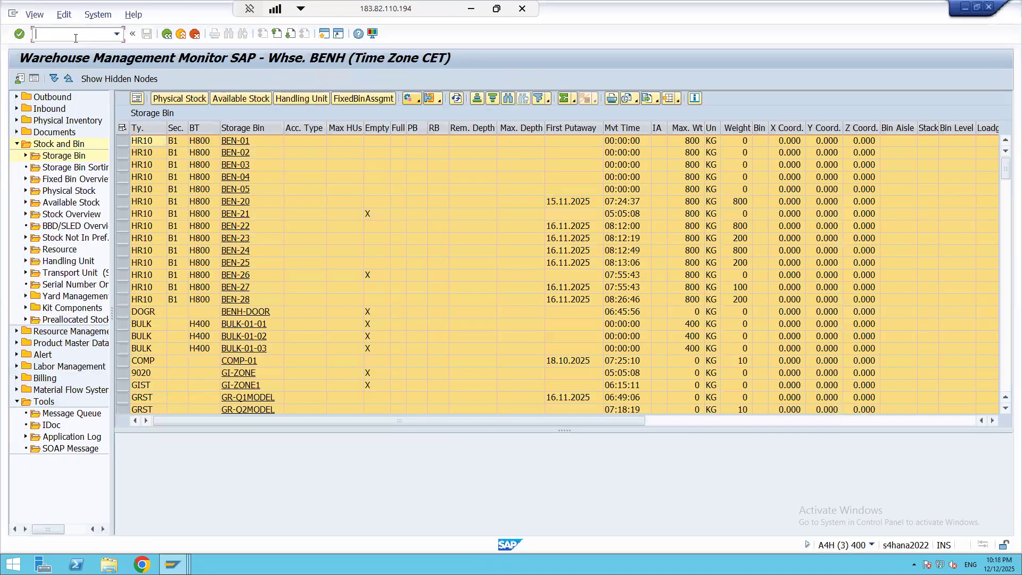
pyautogui.write('/n')
pyautogui.click(302, 219)
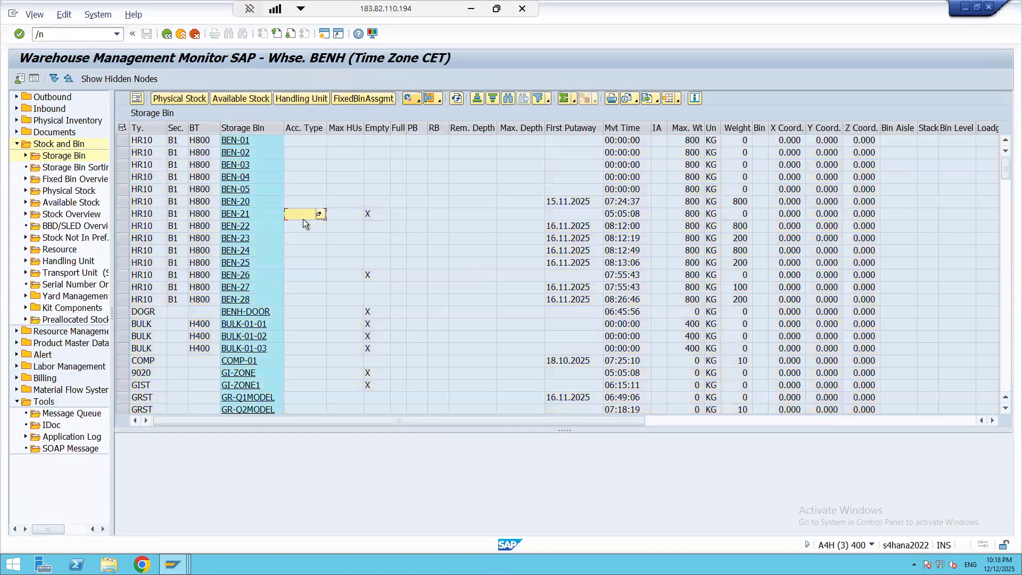
pyautogui.doubleClick(62, 191)
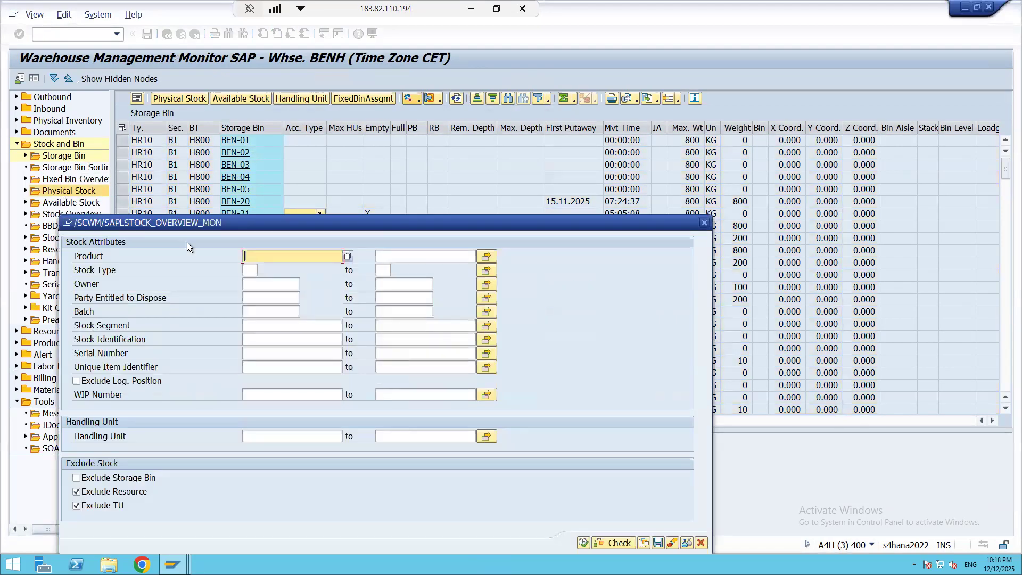
pyautogui.click(583, 543)
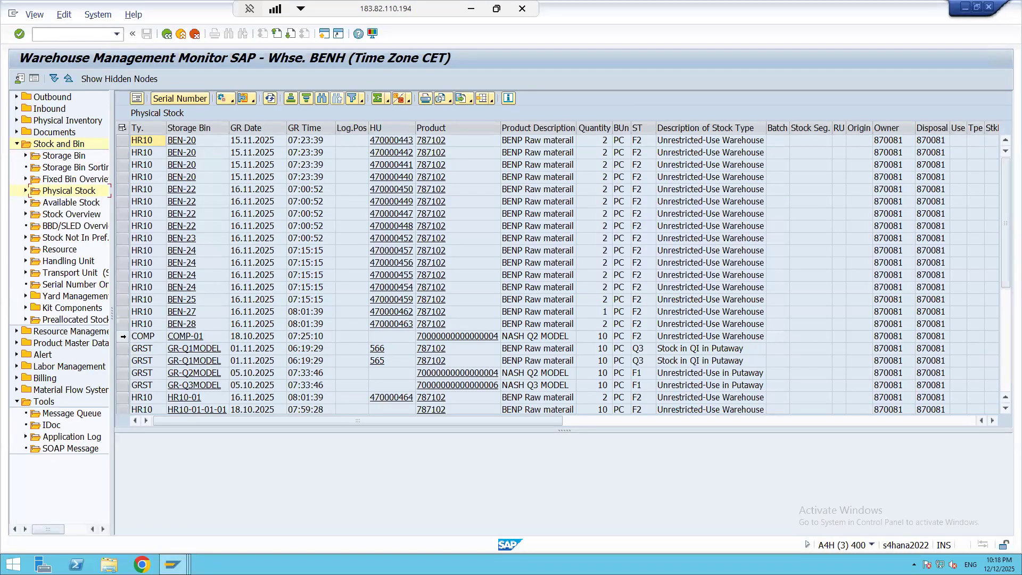
pyautogui.moveTo(123, 336)
pyautogui.mouseDown()
pyautogui.moveTo(124, 429)
pyautogui.moveTo(135, 168)
pyautogui.moveTo(123, 177)
pyautogui.moveTo(119, 339)
pyautogui.mouseUp()
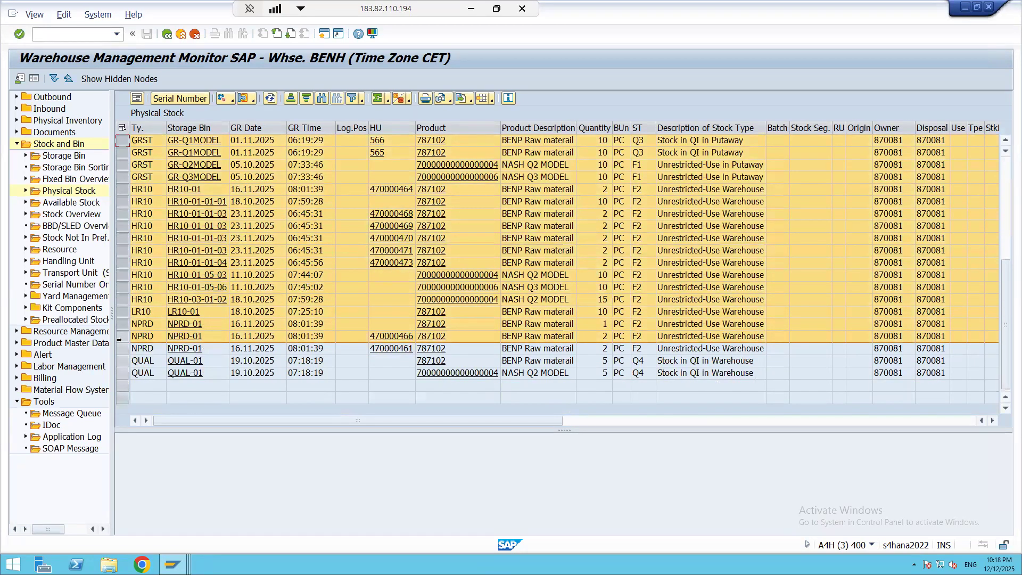
pyautogui.moveTo(117, 378); pyautogui.dragTo(117, 380)
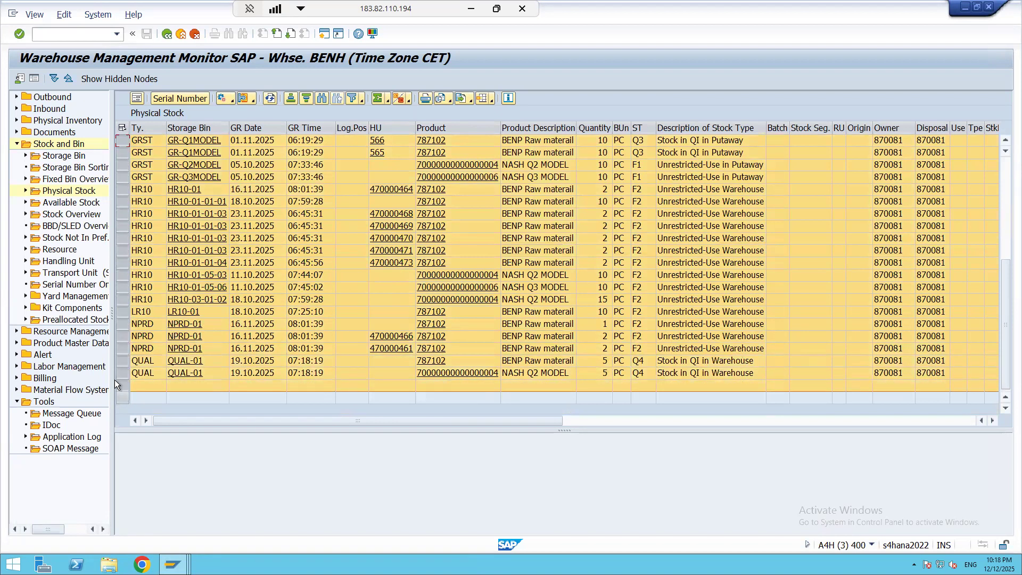
pyautogui.click(1007, 184)
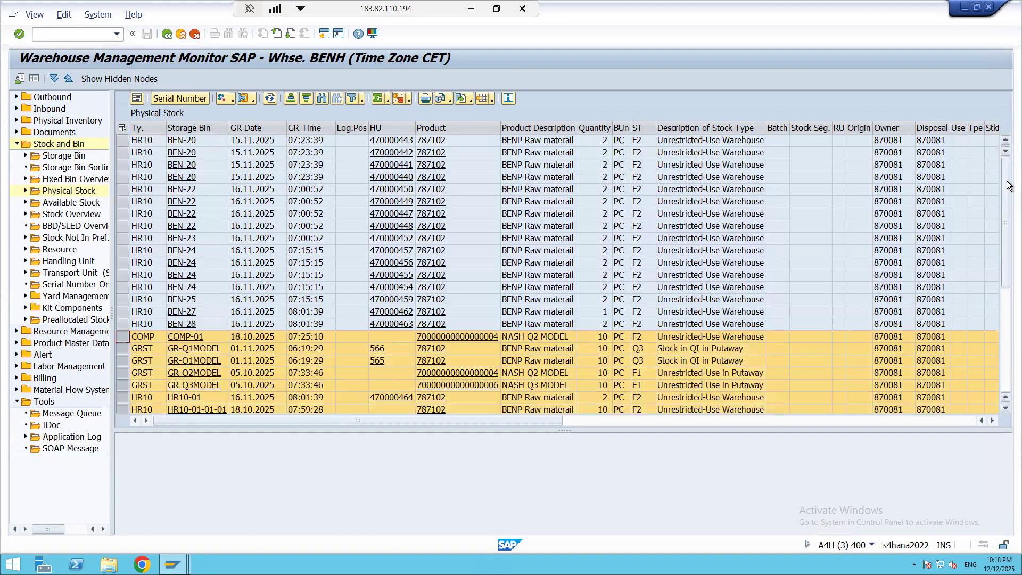
pyautogui.click(915, 421)
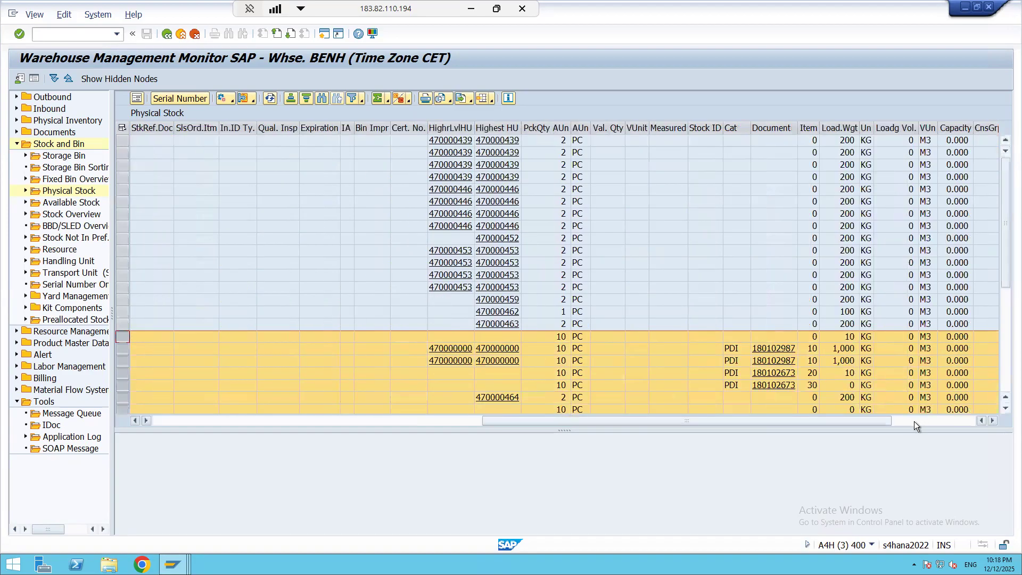
pyautogui.moveTo(864, 420); pyautogui.dragTo(413, 417)
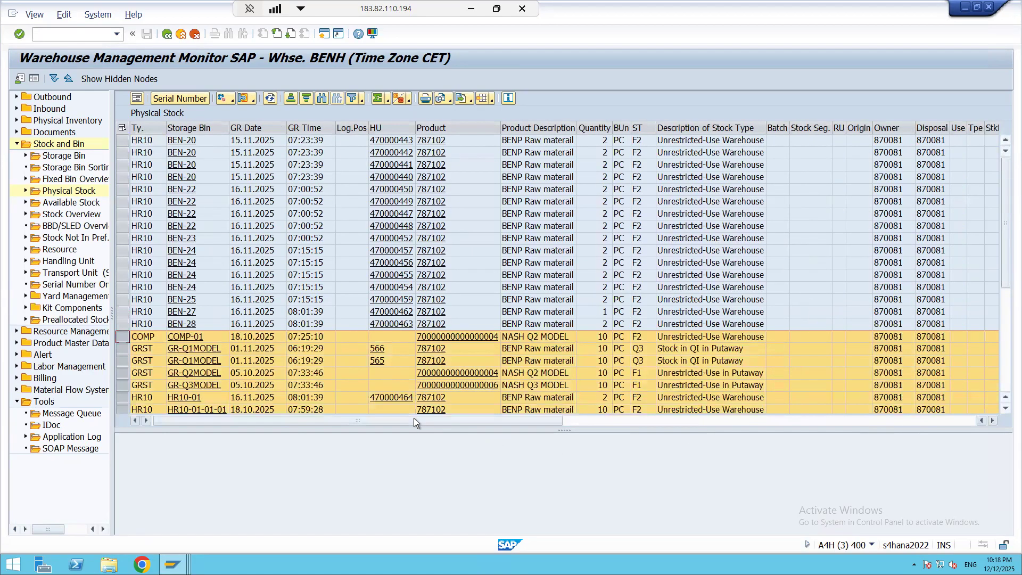
# Select the storage bin entries from COMP-01 through the end of the physical stock list, including QUAL-02.
pyautogui.click(146, 341)
pyautogui.press('Tab')
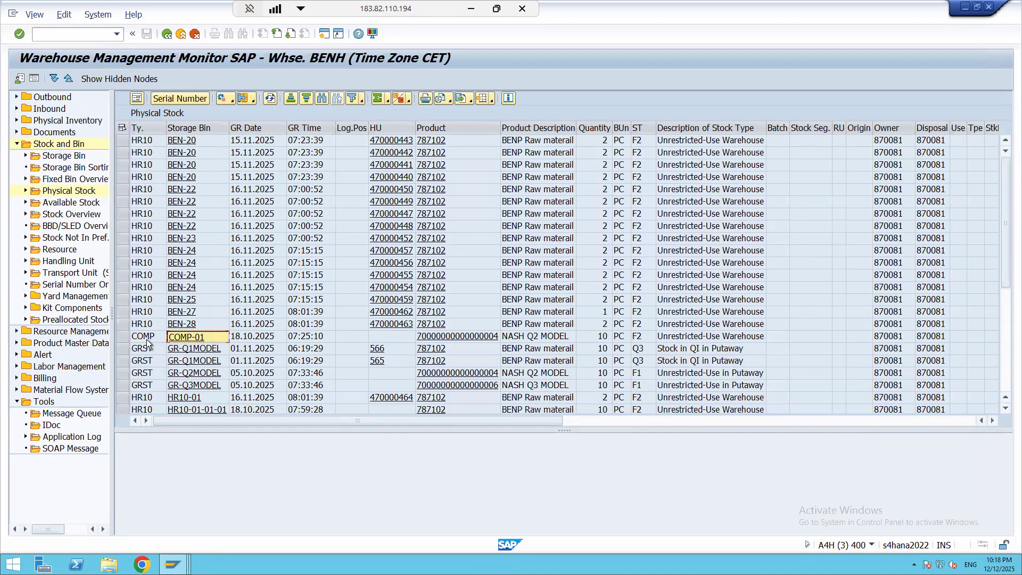
pyautogui.hotkey('shift', 'Down')
pyautogui.hotkey('shift', 'Down')
pyautogui.hotkey('shift', 'Down')
pyautogui.hotkey('shift', 'Down')
pyautogui.hotkey('shift', 'Down')
pyautogui.hotkey('shift', 'Down')
pyautogui.hotkey('shift', 'Down')
pyautogui.hotkey('shift', 'Down')
pyautogui.hotkey('shift', 'Down')
pyautogui.hotkey('shift', 'Down')
pyautogui.hotkey('shift', 'Down')
pyautogui.hotkey('shift', 'Down')
pyautogui.hotkey('shift', 'Down')
pyautogui.hotkey('shift', 'Down')
pyautogui.hotkey('shift', 'Down')
pyautogui.hotkey('shift', 'Down')
pyautogui.hotkey('shift', 'Down')
pyautogui.hotkey('shift', 'Down')
pyautogui.hotkey('shift', 'Down')
pyautogui.hotkey('shift', 'Down')
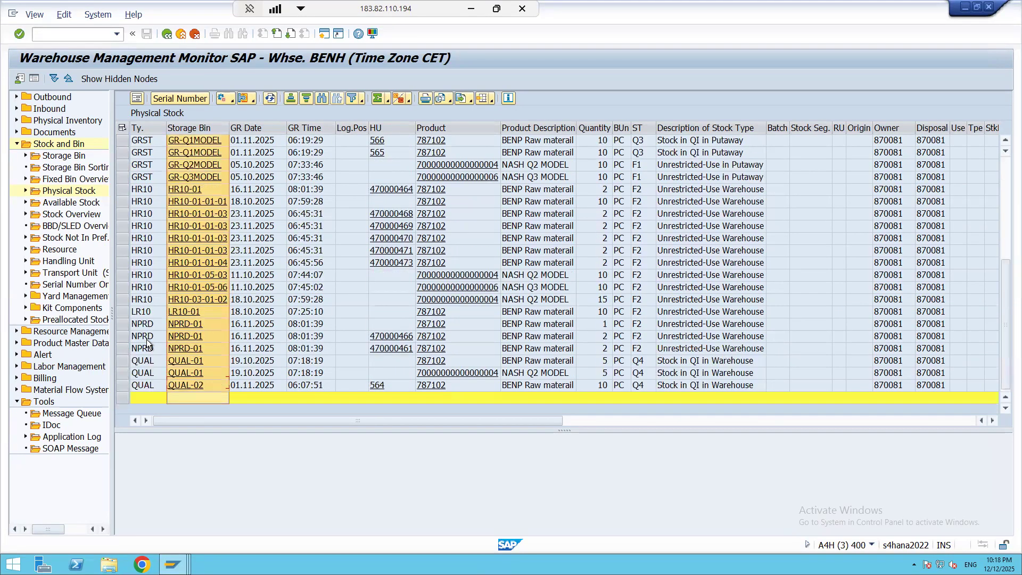
# List the storage bins of the monitor restricted to the bins taken from the physical stock list as a multiple selection.
pyautogui.doubleClick(59, 158)
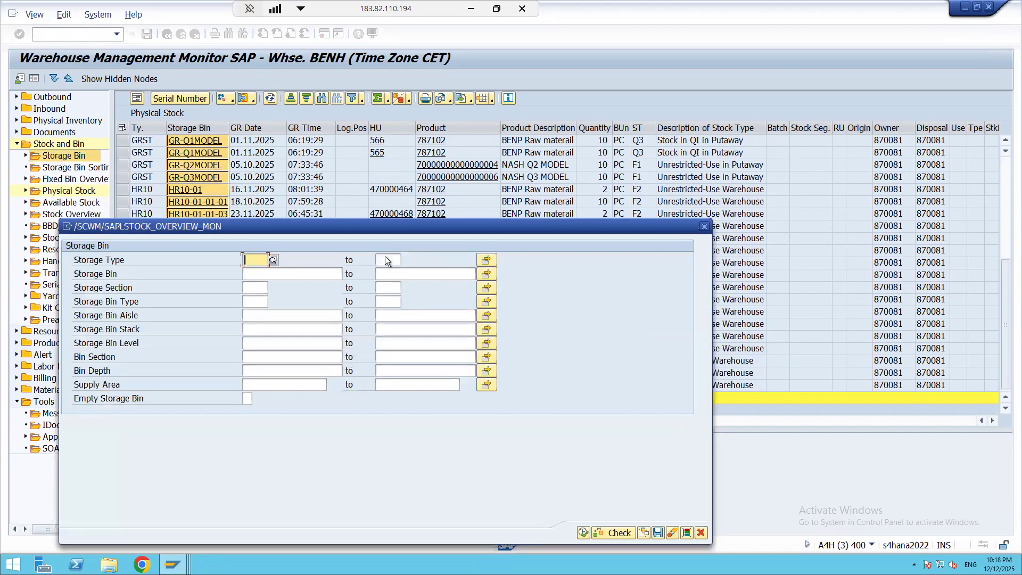
pyautogui.click(486, 273)
pyautogui.click(500, 327)
pyautogui.click(305, 325)
pyautogui.click(586, 530)
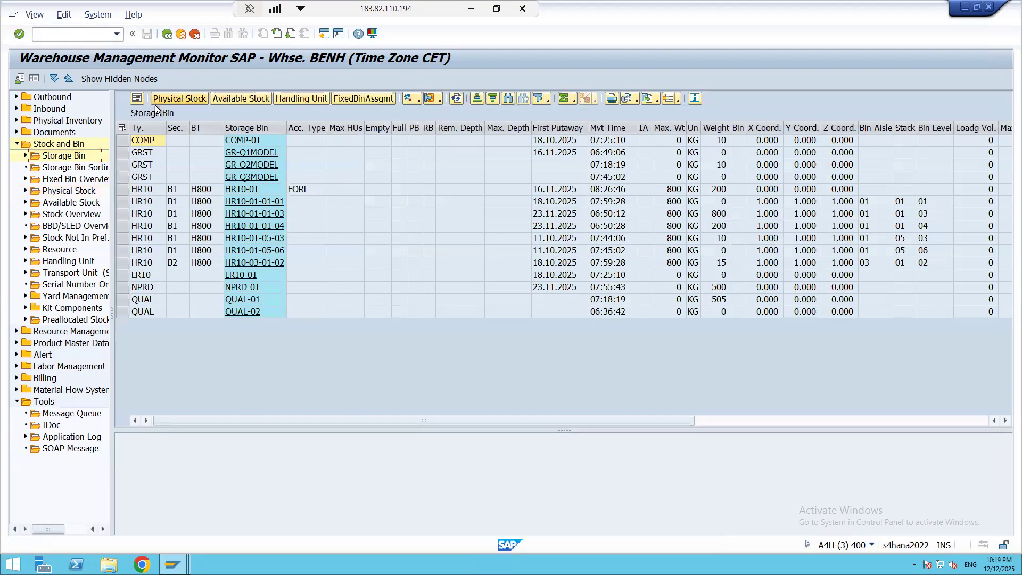
# Block all listed storage bins for both putaway and stock removal.
pyautogui.click(122, 128)
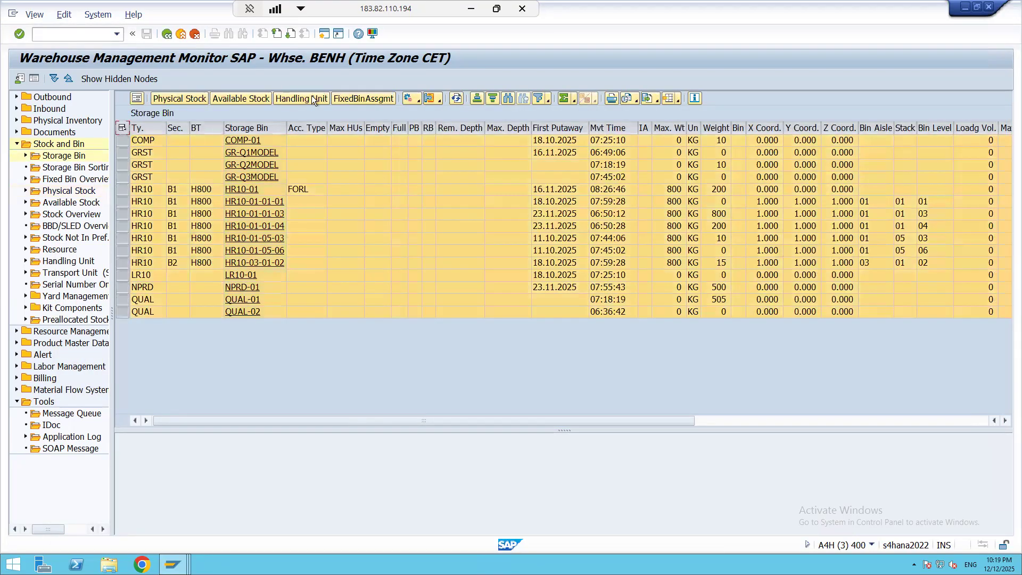
pyautogui.click(417, 102)
pyautogui.click(436, 200)
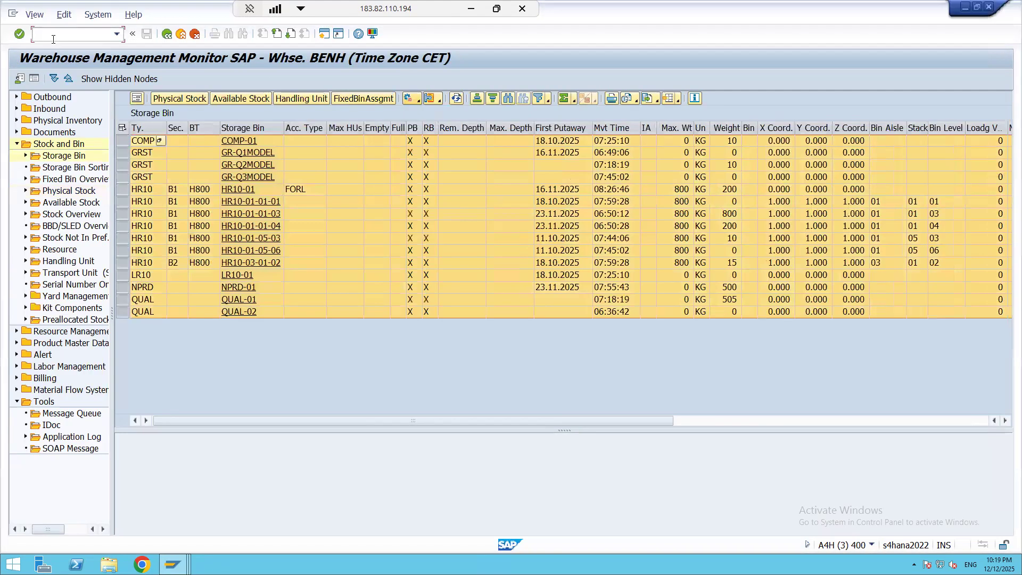
# Open transaction VL01N and start an outbound delivery from shipping point 0001 for the prefilled sales order.
pyautogui.write('/nvl01')
pyautogui.press('Return')
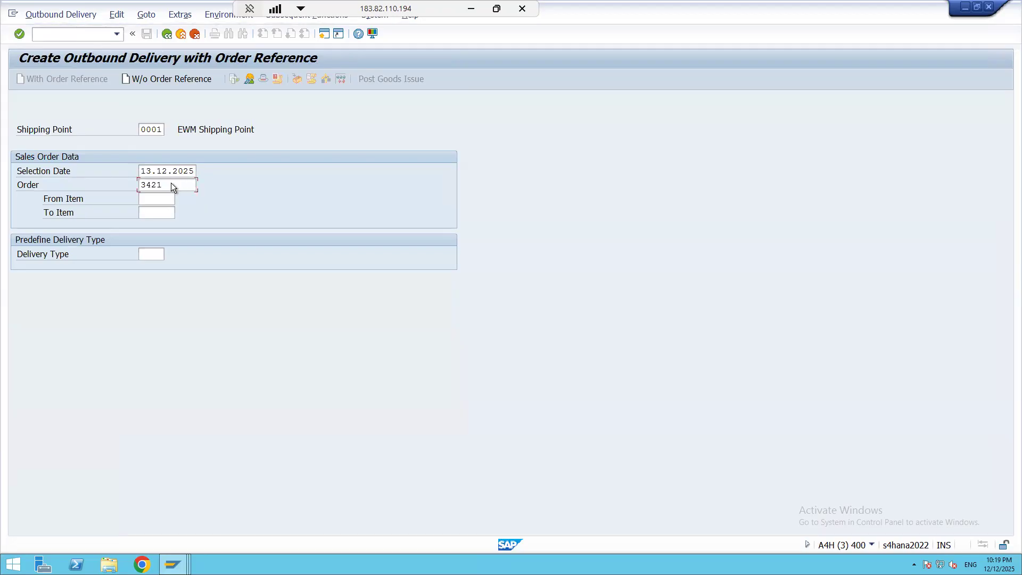
pyautogui.press('Return')
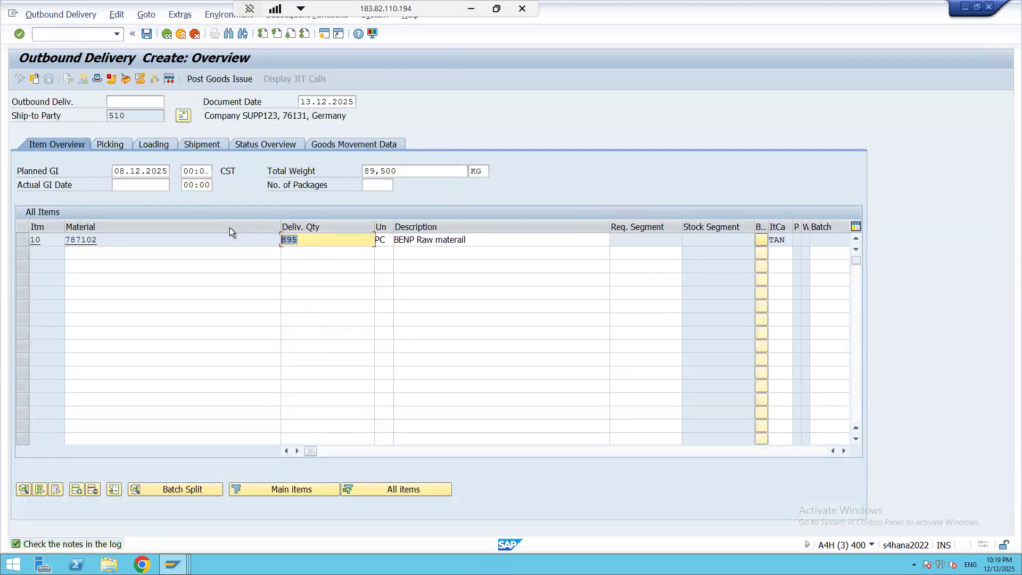
# Set the delivery quantity of material 787102 to 8 PC and save the outbound delivery.
pyautogui.write('8')
pyautogui.press('Return')
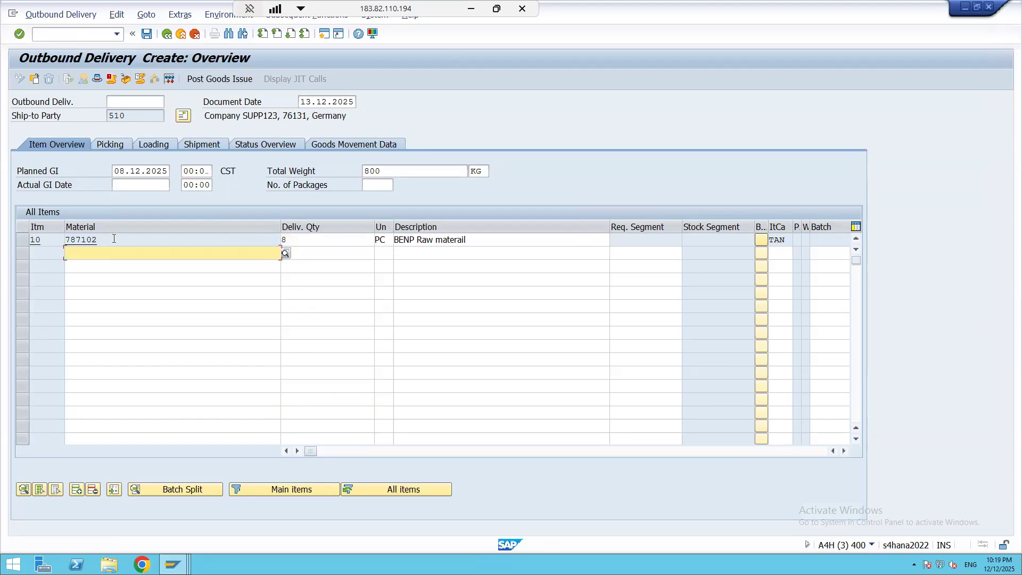
pyautogui.press('Up')
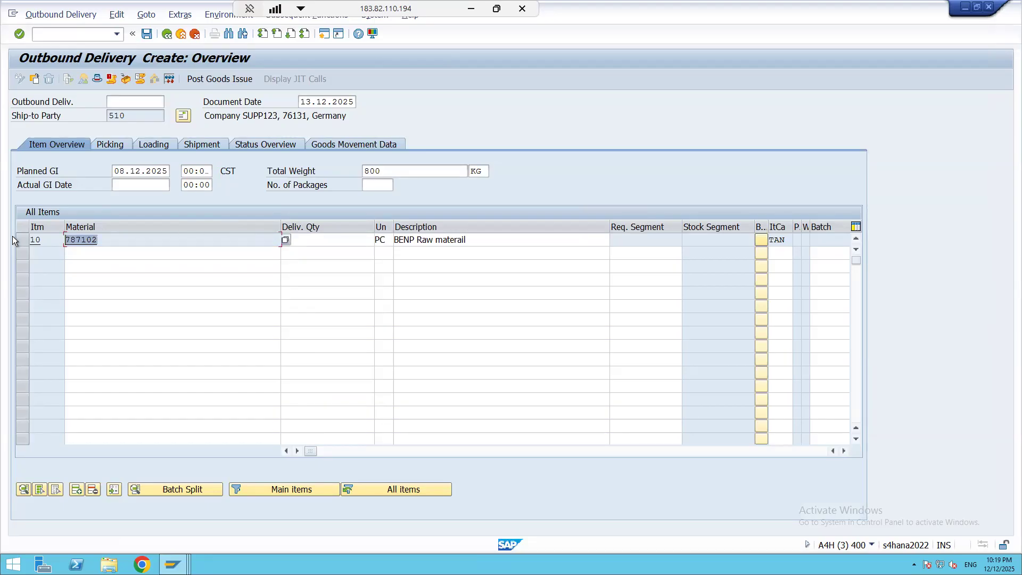
pyautogui.click(146, 34)
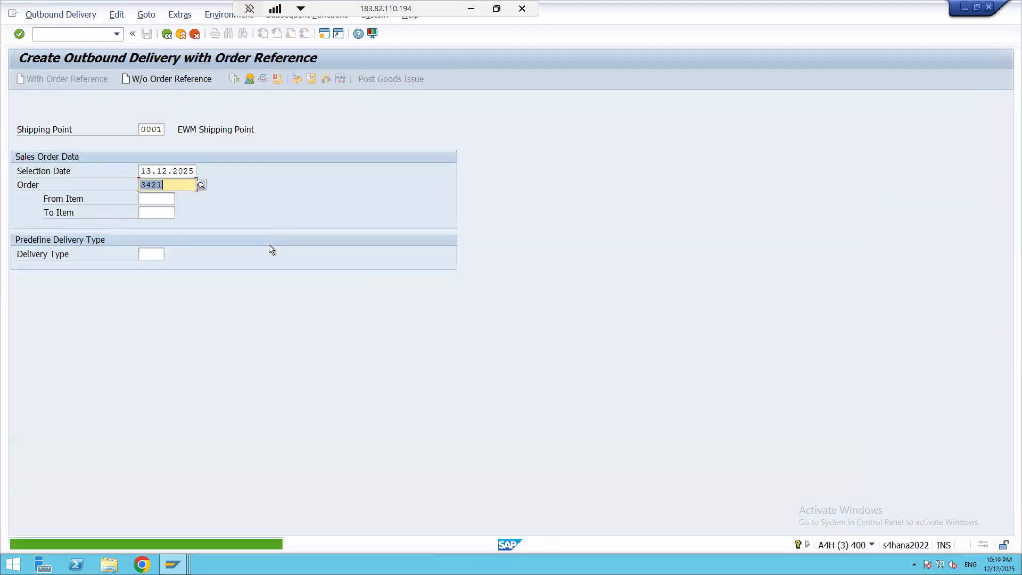
# Open transaction /scwm/prdo, list the outbound delivery orders of warehouse BENH and select the one for the newly saved delivery.
pyautogui.hotkey('alt', 'Tab')
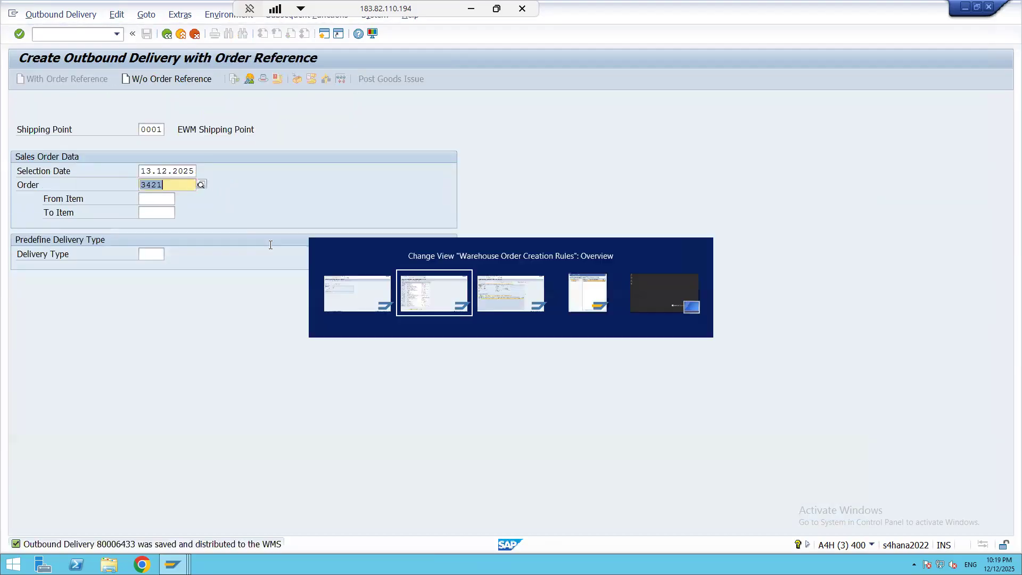
pyautogui.hotkey('alt', 'Tab')
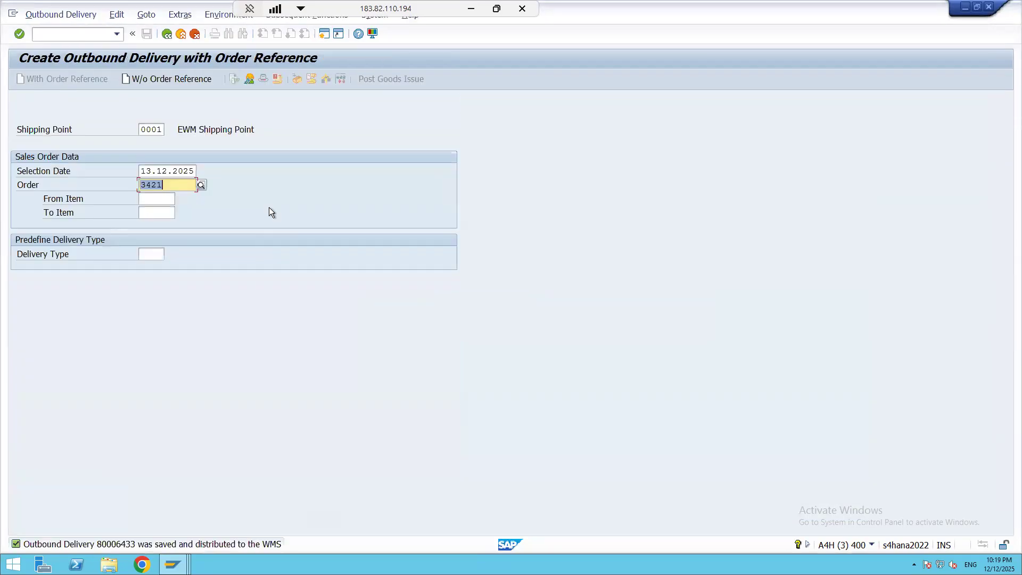
pyautogui.click(116, 34)
pyautogui.click(72, 57)
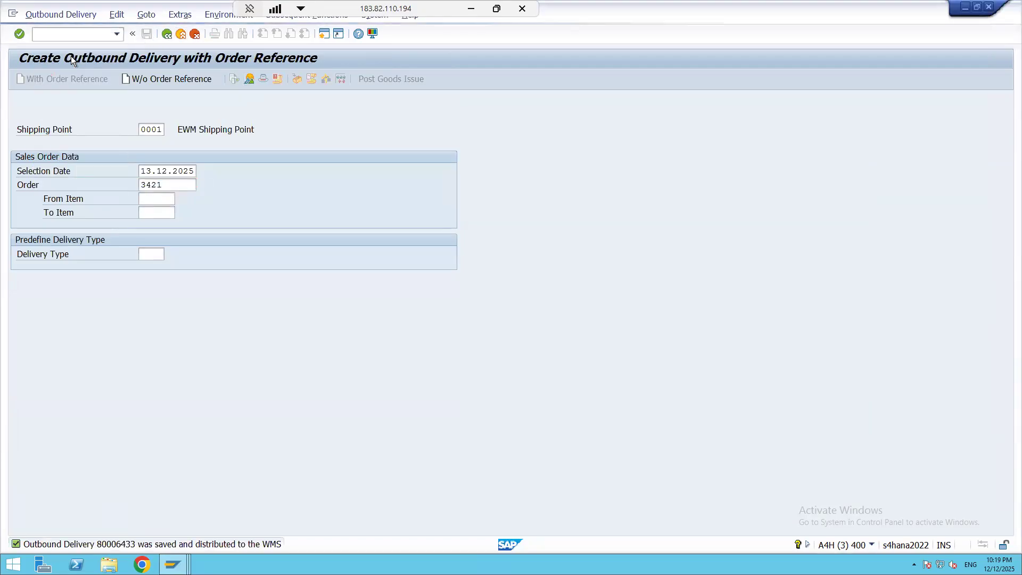
pyautogui.click(578, 102)
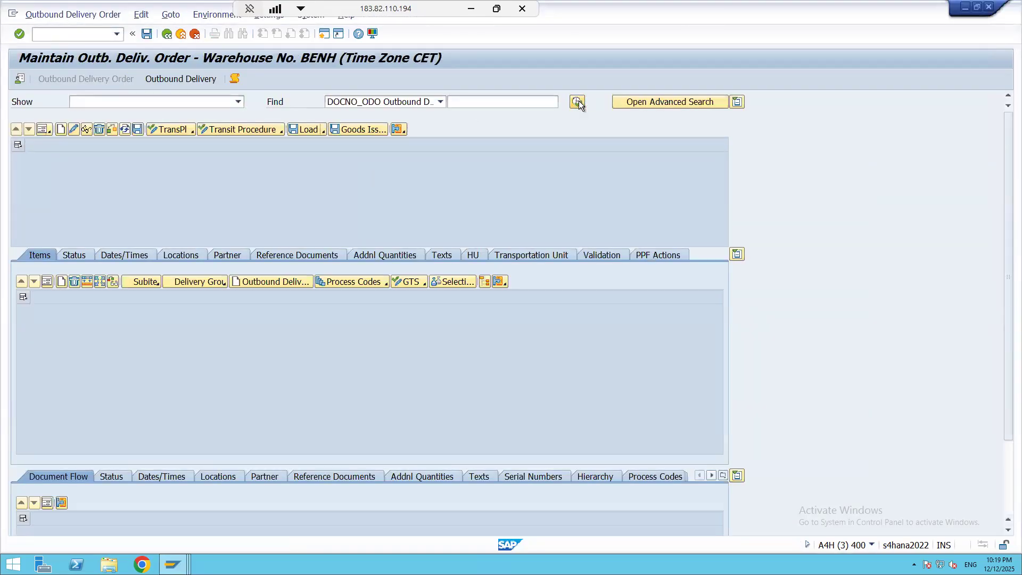
pyautogui.click(180, 247)
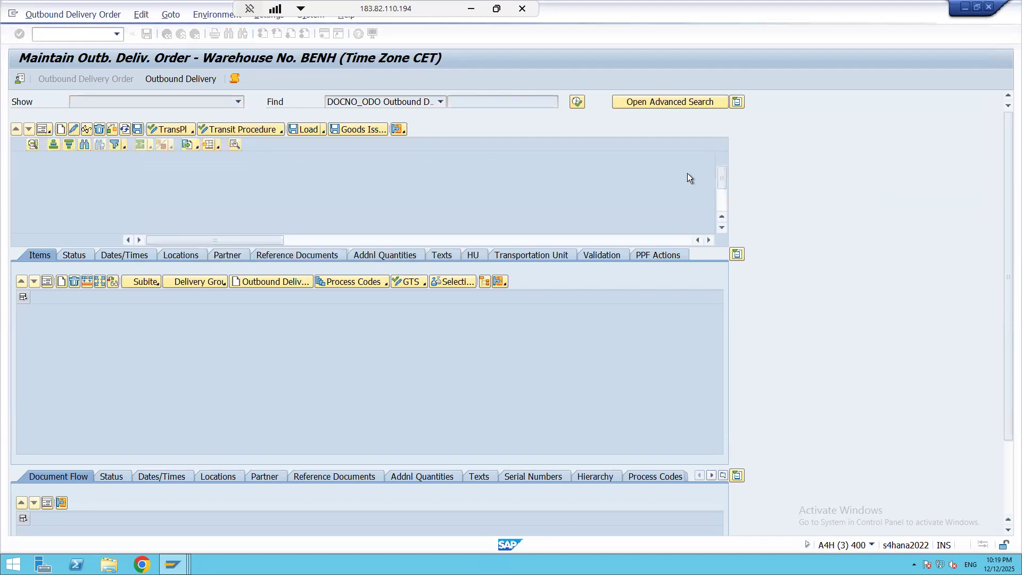
pyautogui.scroll(-3, 723, 235)
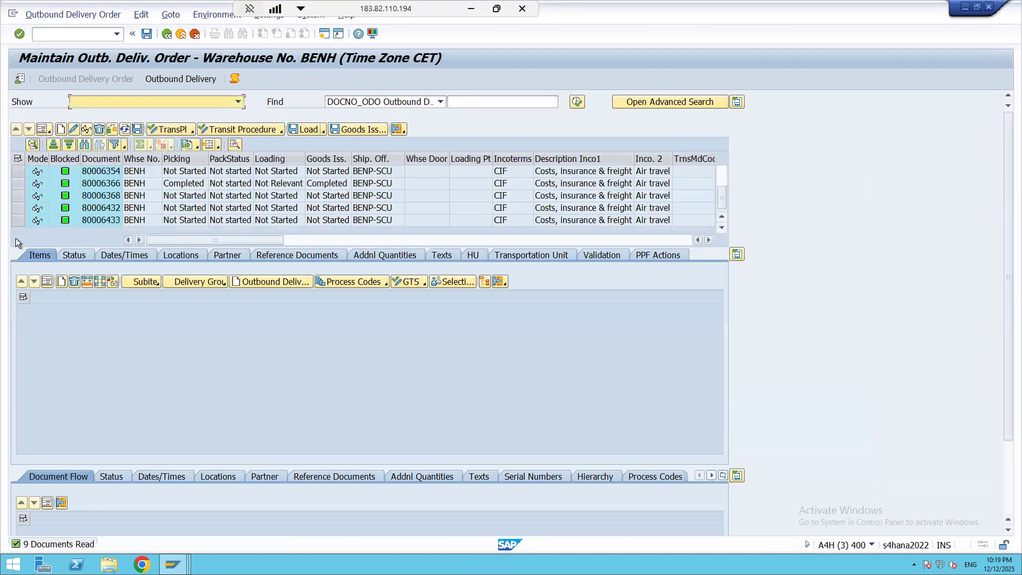
pyautogui.click(17, 220)
# Create a stock-removal warehouse task for the delivery order's item 10 and review its source bin, handling units, destination and quantity.
pyautogui.click(52, 15)
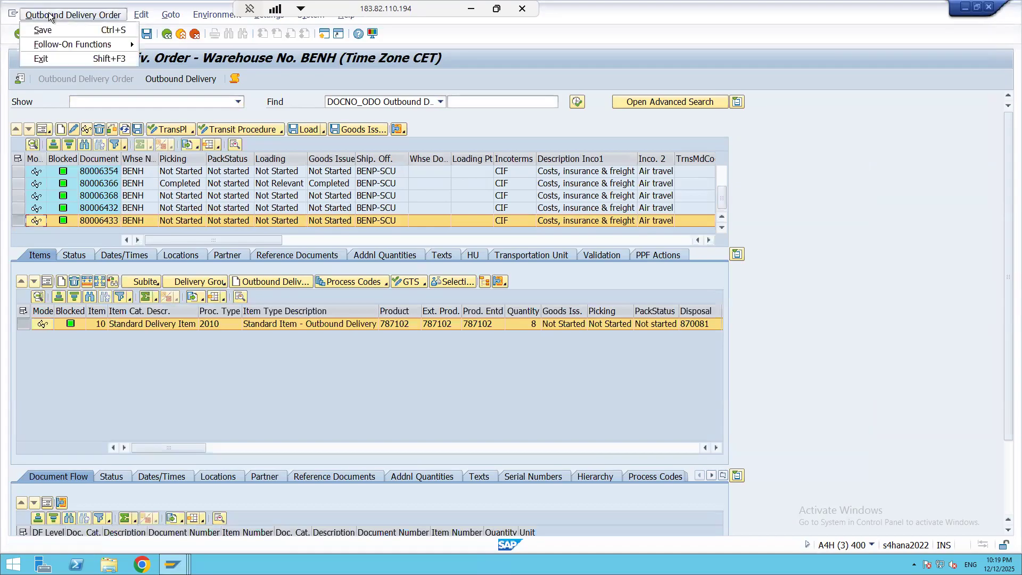
pyautogui.moveTo(95, 42)
pyautogui.click(172, 46)
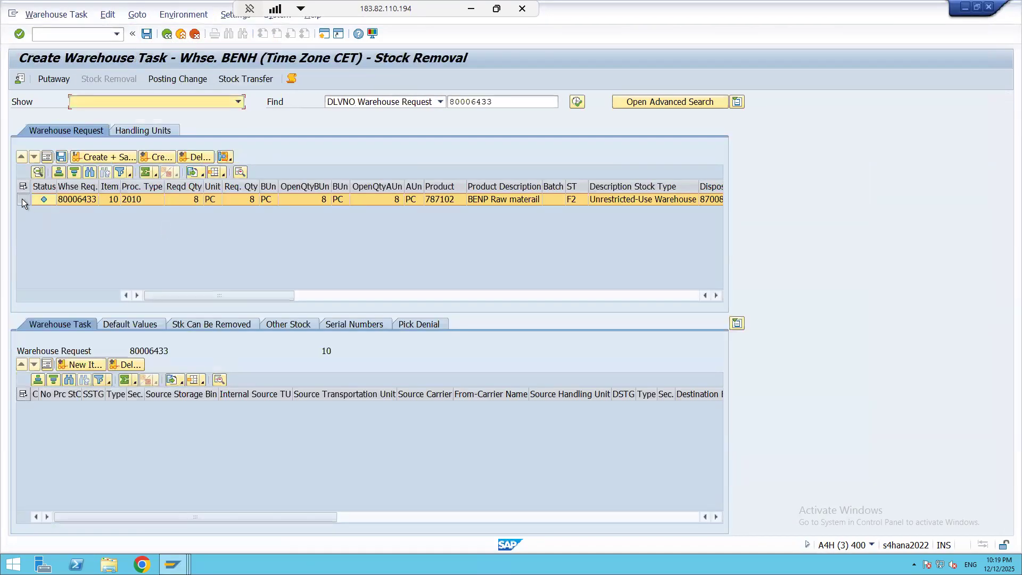
pyautogui.click(21, 199)
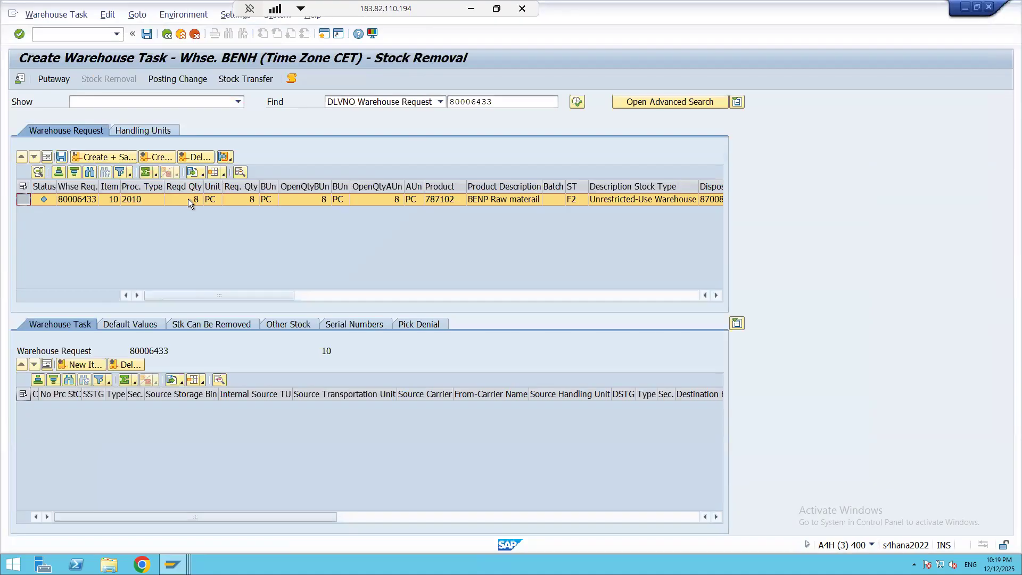
pyautogui.click(158, 157)
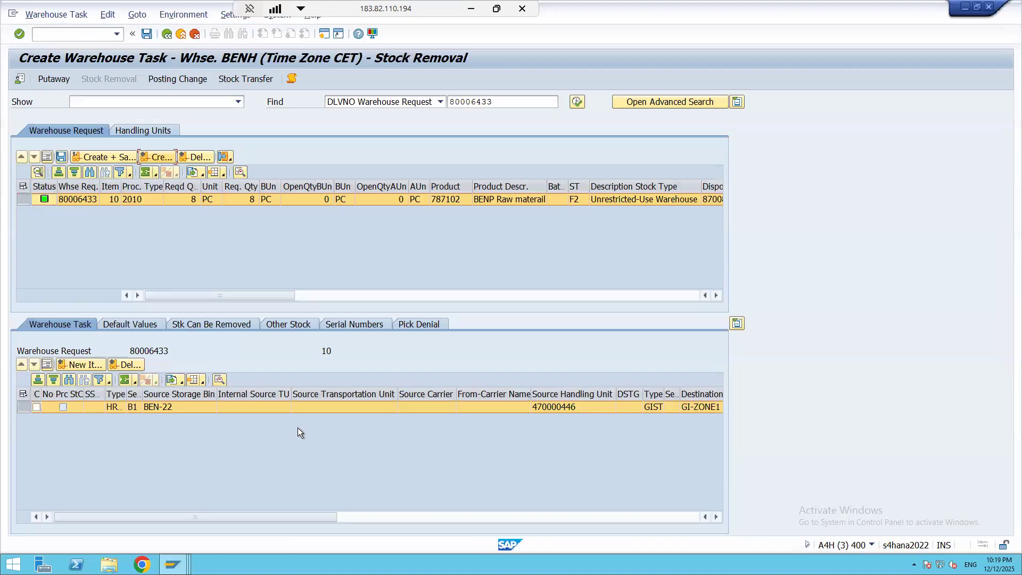
pyautogui.click(716, 516)
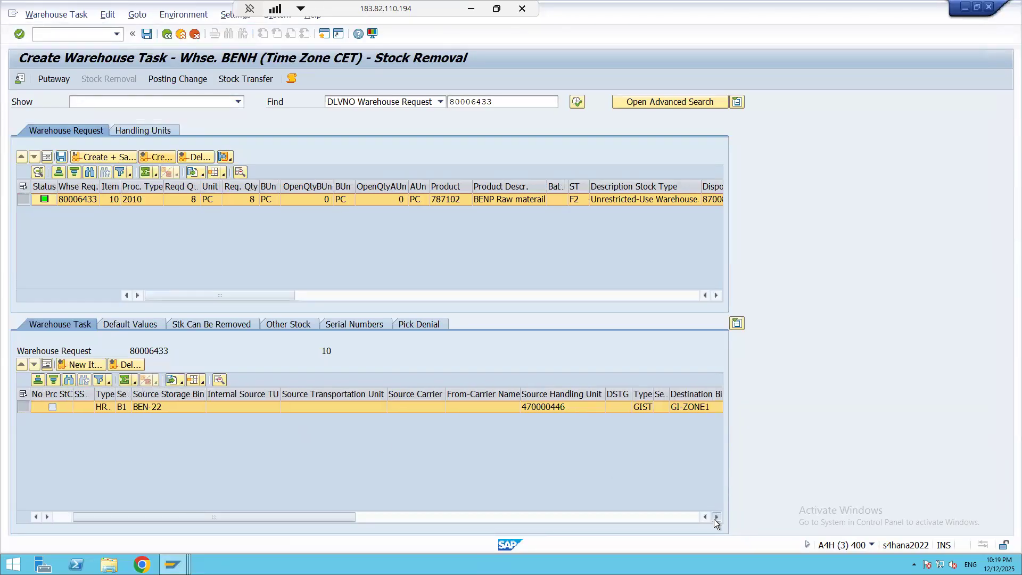
pyautogui.click(716, 516)
pyautogui.click(716, 517)
pyautogui.click(716, 517)
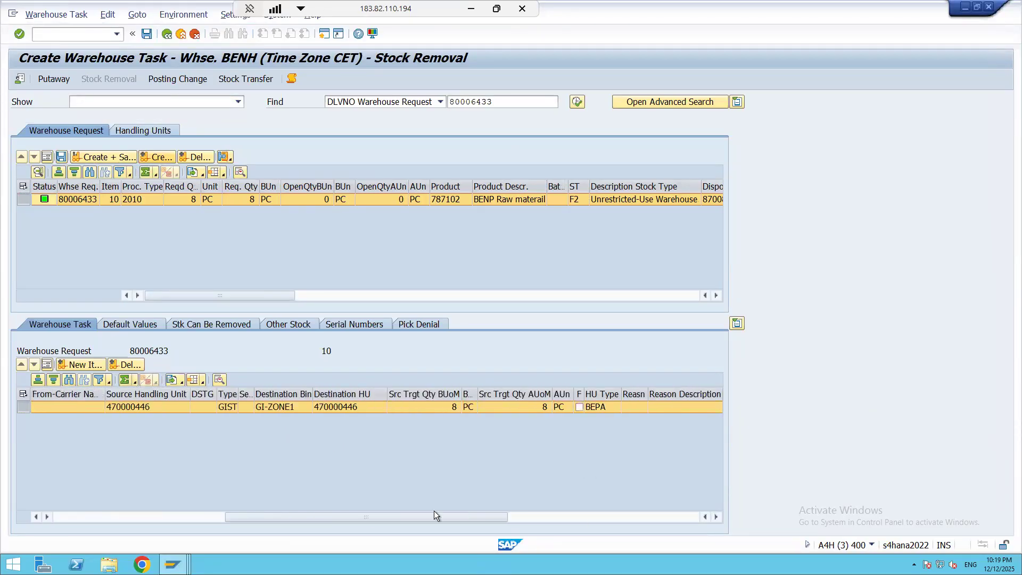
pyautogui.moveTo(375, 519); pyautogui.dragTo(84, 507)
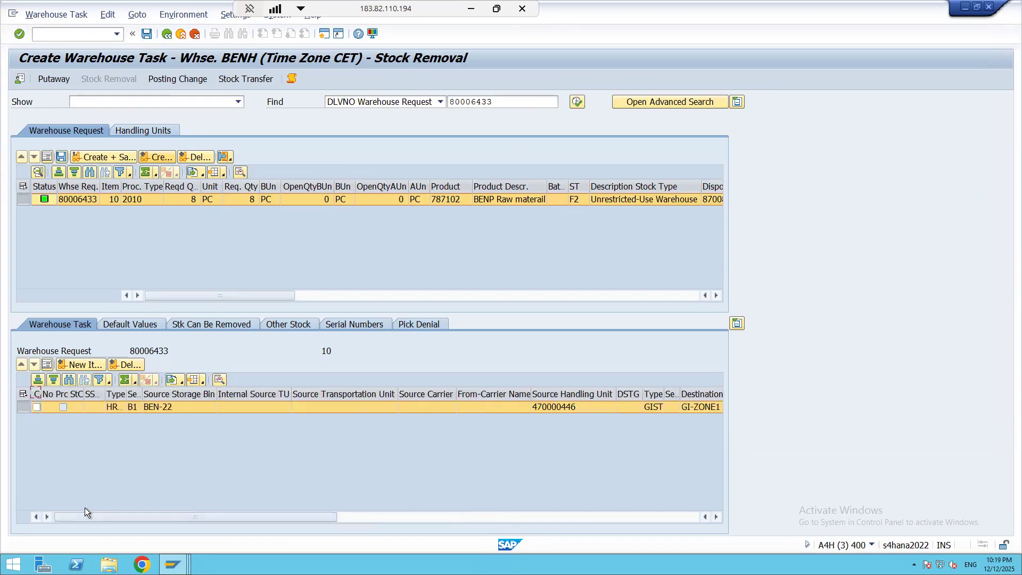
# In another session, open the warehouse monitor /scwm/mon and list all physical stock under Stock and Bin.
pyautogui.hotkey('alt', 'Tab')
pyautogui.hotkey('alt', 'Tab')
pyautogui.hotkey('alt', 'Tab')
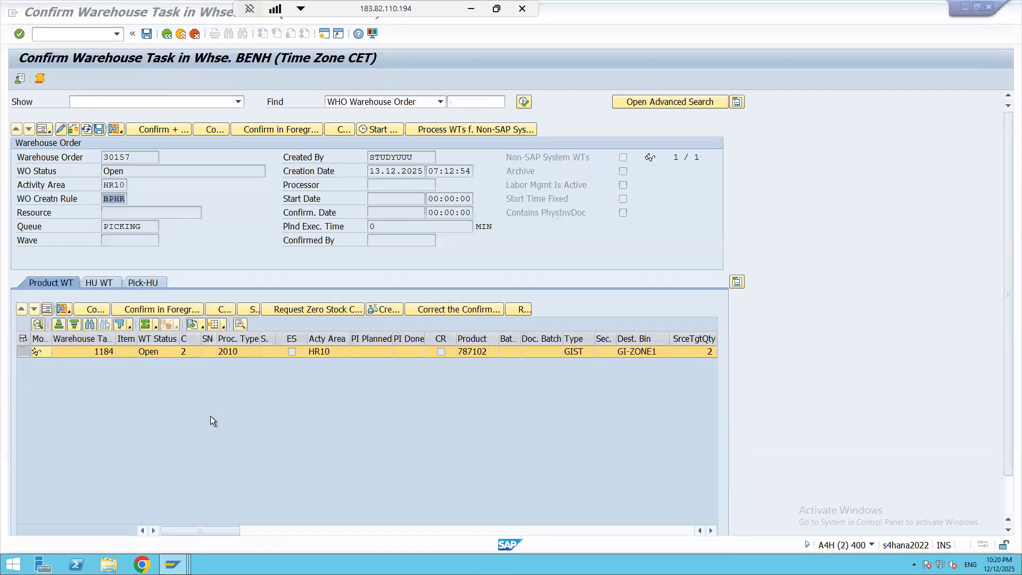
pyautogui.click(117, 34)
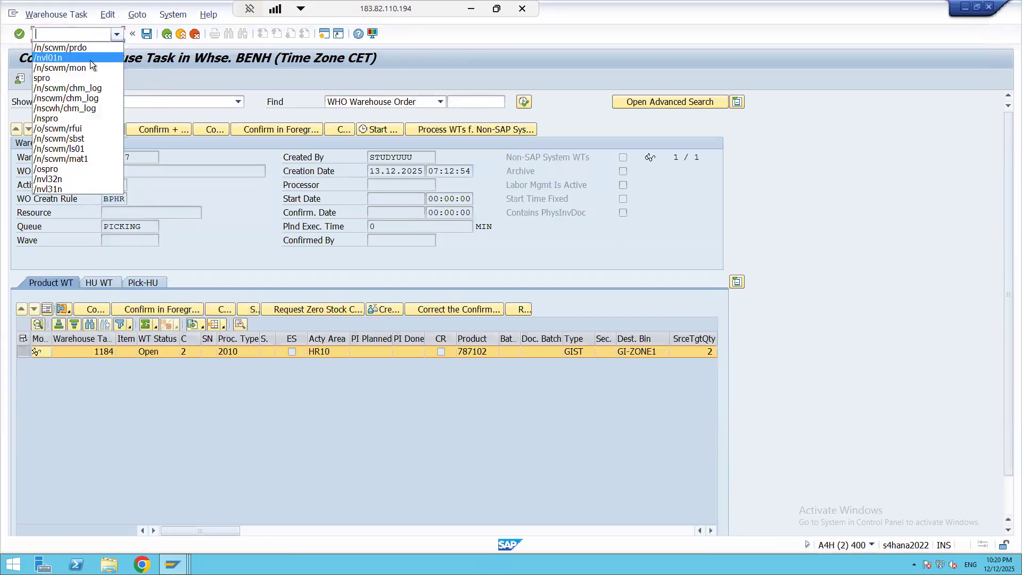
pyautogui.click(63, 69)
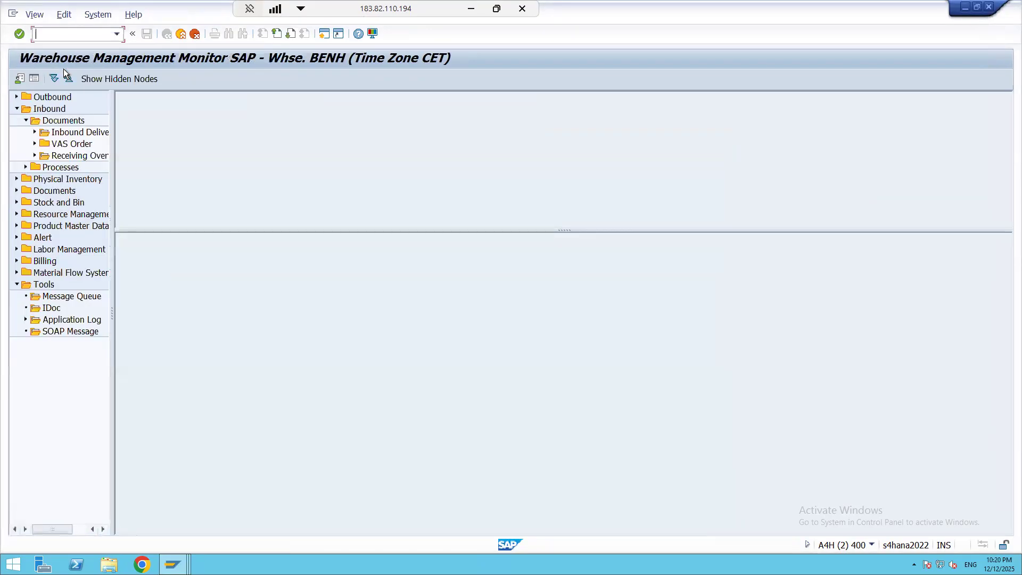
pyautogui.click(16, 108)
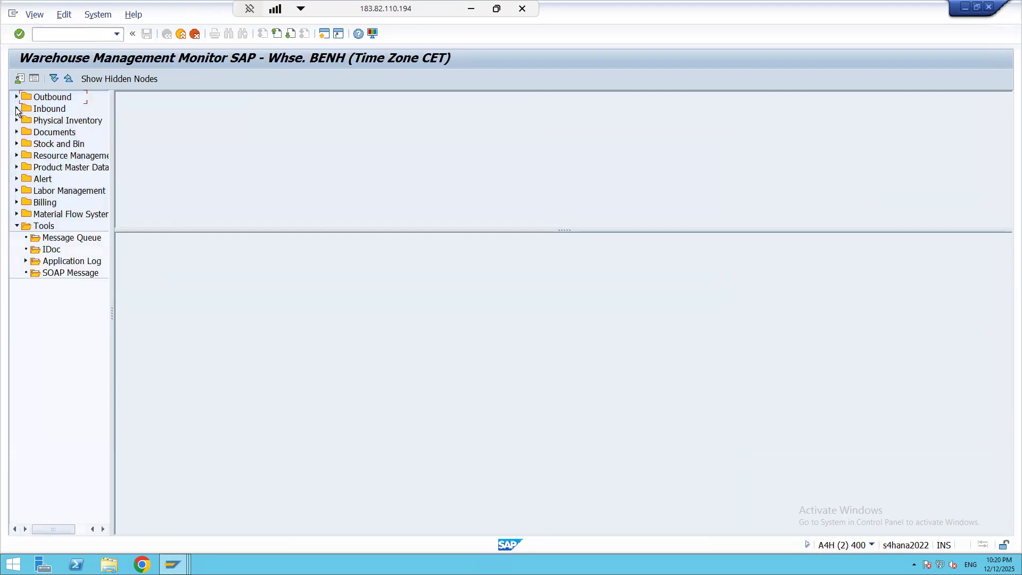
pyautogui.click(16, 144)
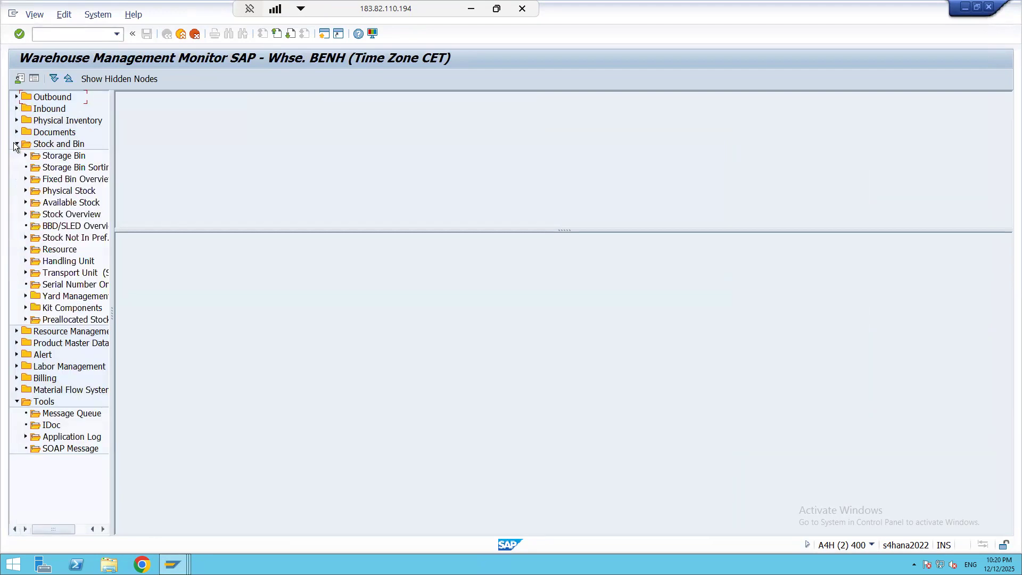
pyautogui.doubleClick(69, 190)
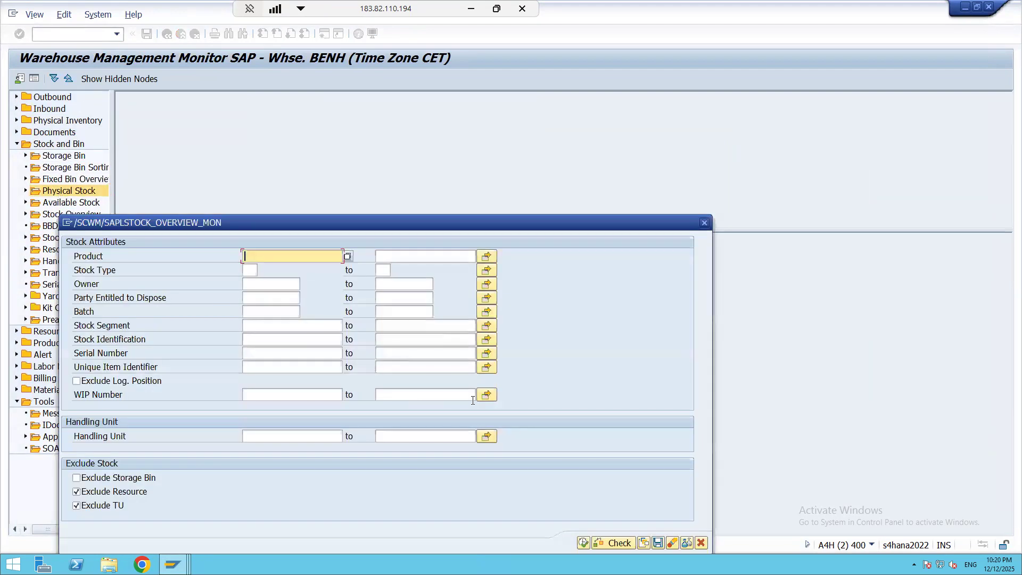
pyautogui.click(583, 543)
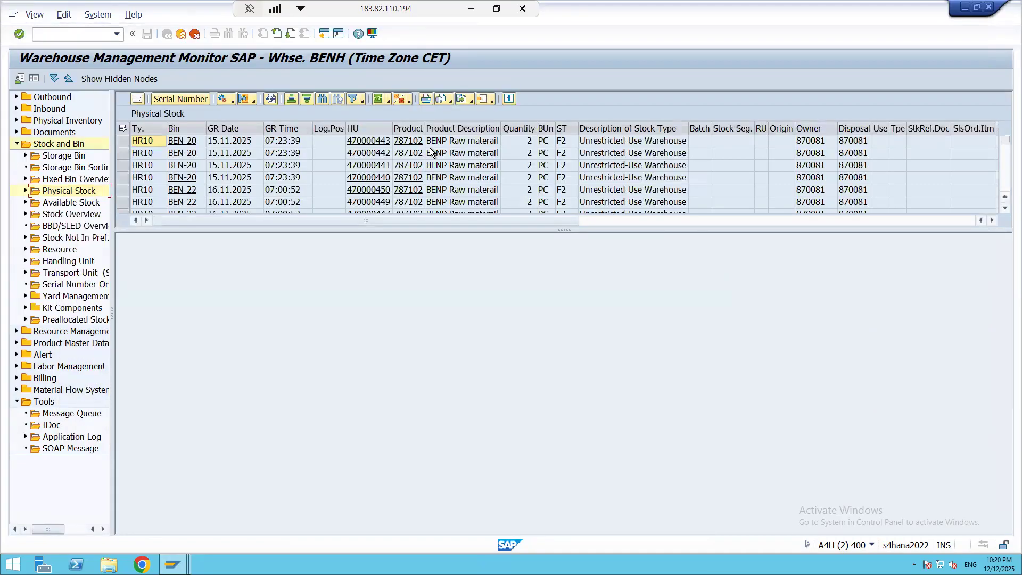
# Enlarge the physical stock list, mark the BEN-22 and BEN-23 rows, and examine their handling units and quantities.
pyautogui.moveTo(565, 231); pyautogui.dragTo(548, 445)
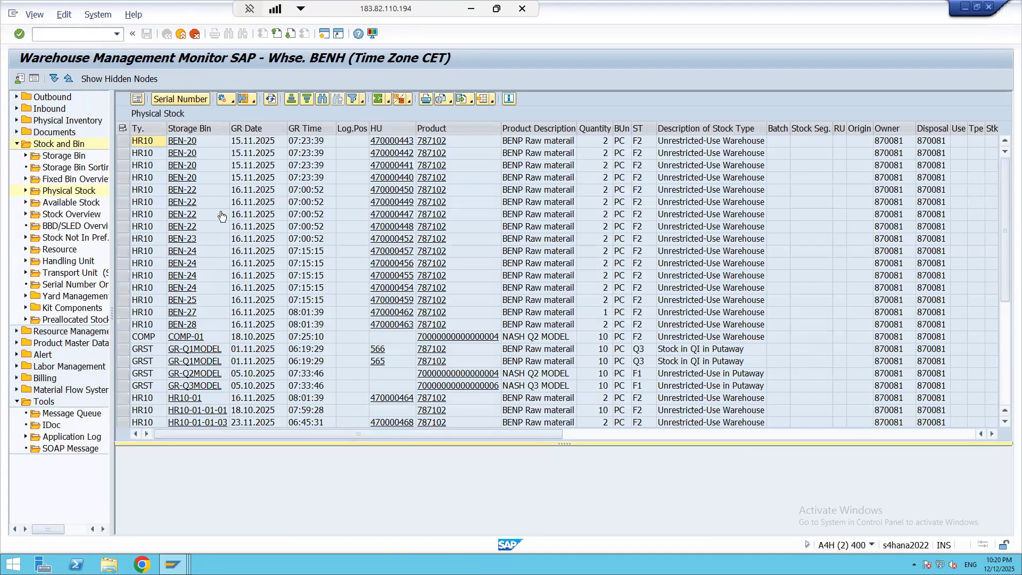
pyautogui.click(123, 190)
pyautogui.moveTo(123, 207); pyautogui.dragTo(117, 236)
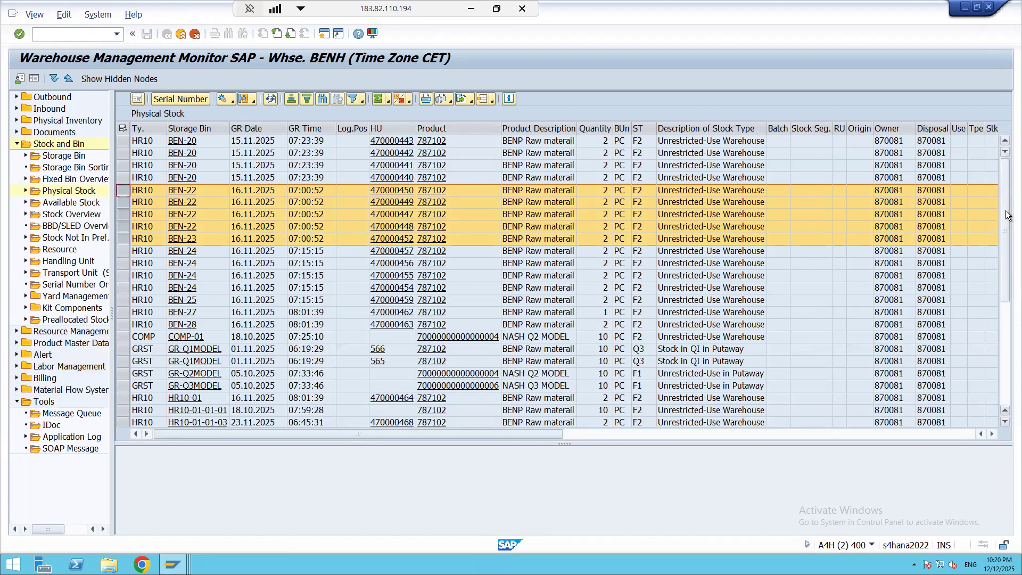
pyautogui.moveTo(1006, 215); pyautogui.dragTo(1000, 256)
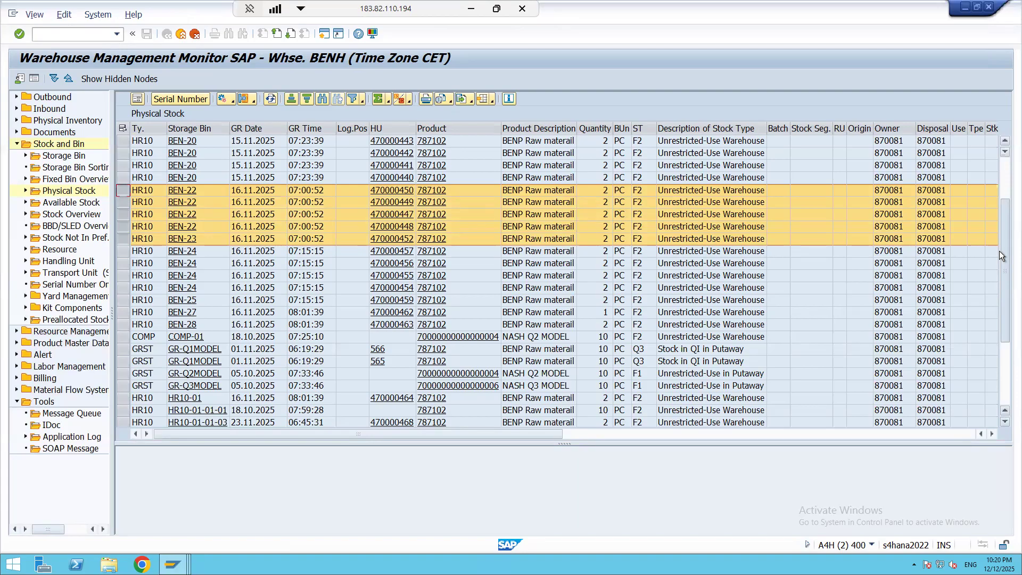
pyautogui.scroll(-2, 999, 250)
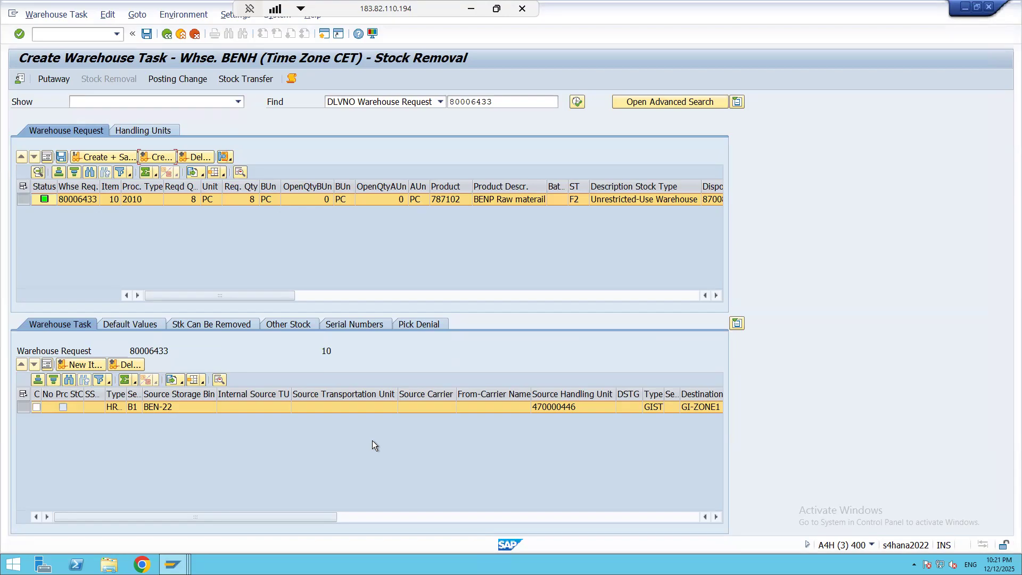
# Recheck the proposed warehouse task's handling units and target quantity, and return to the physical stock list for comparison.
pyautogui.click(717, 516)
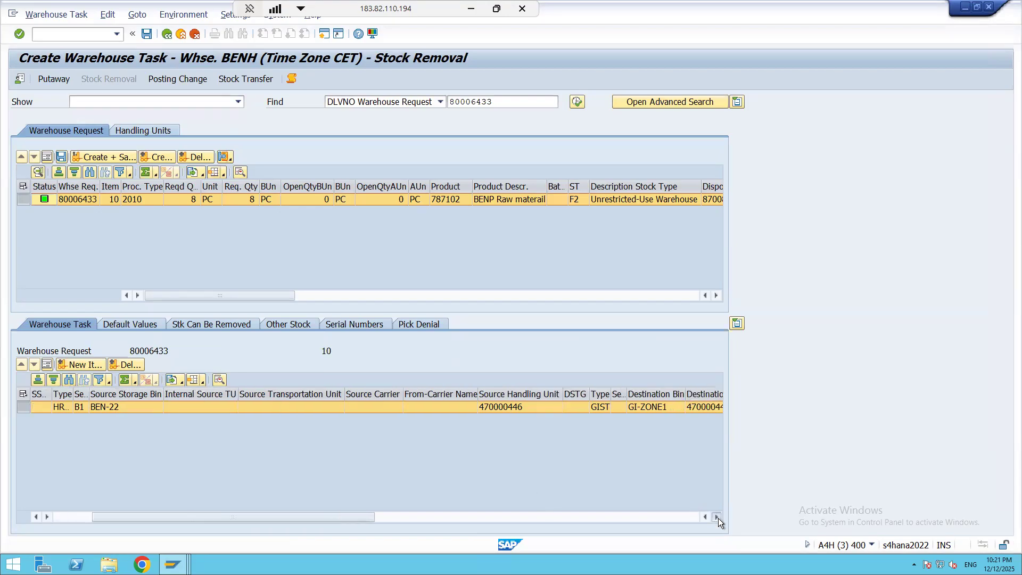
pyautogui.click(717, 516)
pyautogui.click(716, 517)
pyautogui.click(716, 517)
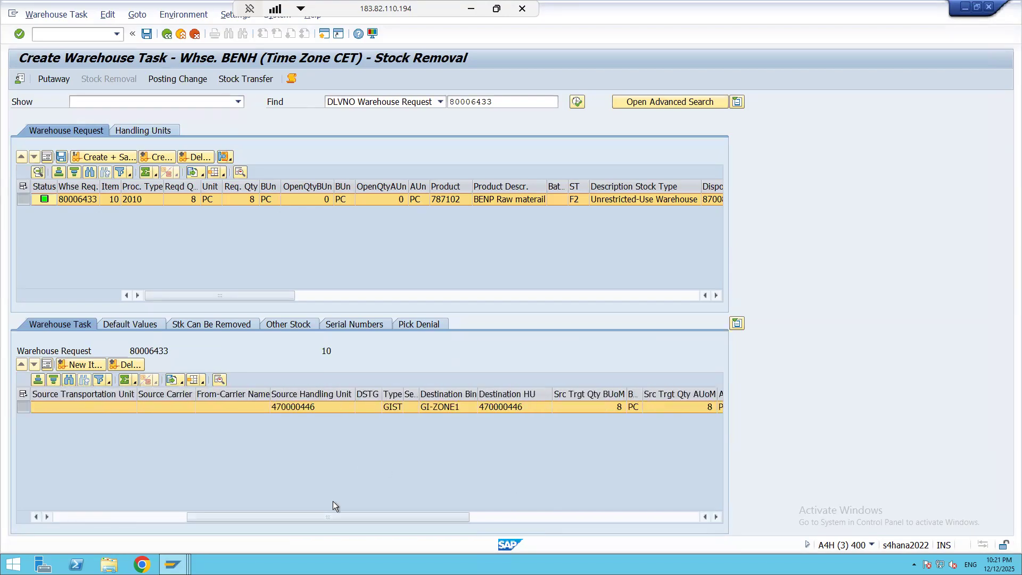
pyautogui.moveTo(308, 517); pyautogui.dragTo(89, 503)
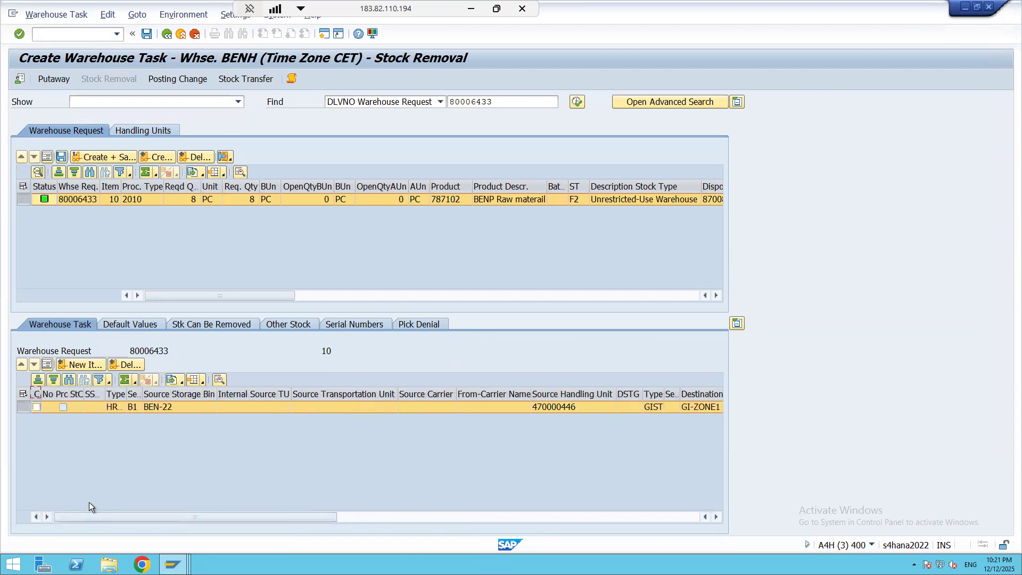
pyautogui.hotkey('alt', 'Tab')
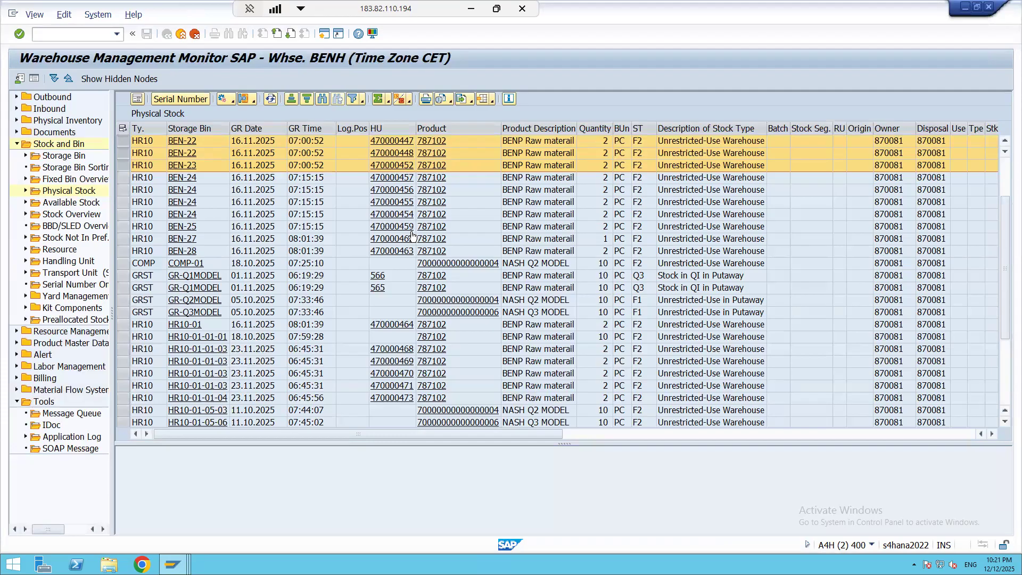
# Open the first BEN-22 handling unit from the physical stock list, examine its pallet and carton hierarchy, and return to the list.
pyautogui.click(1005, 142)
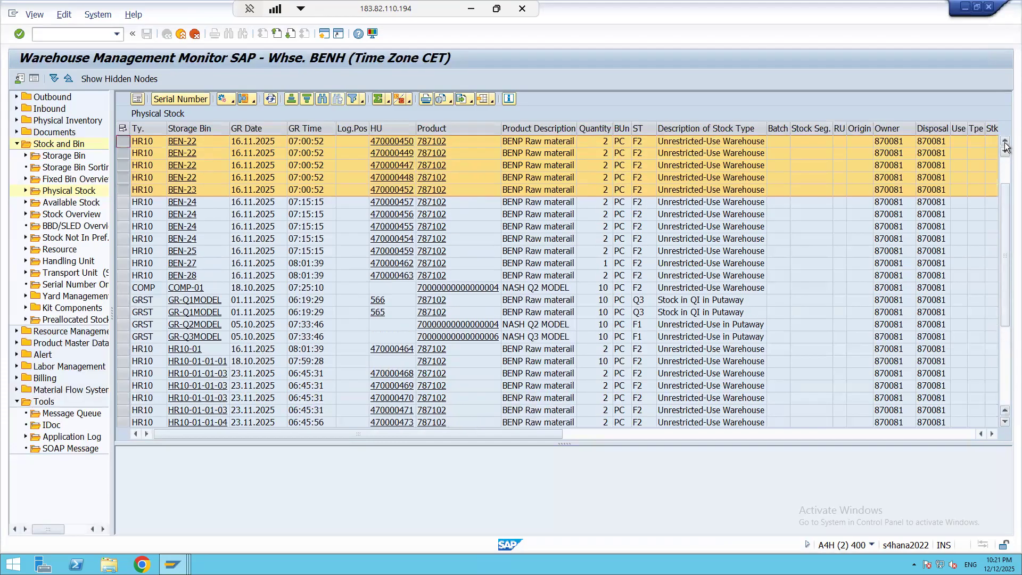
pyautogui.click(1004, 142)
pyautogui.click(1005, 142)
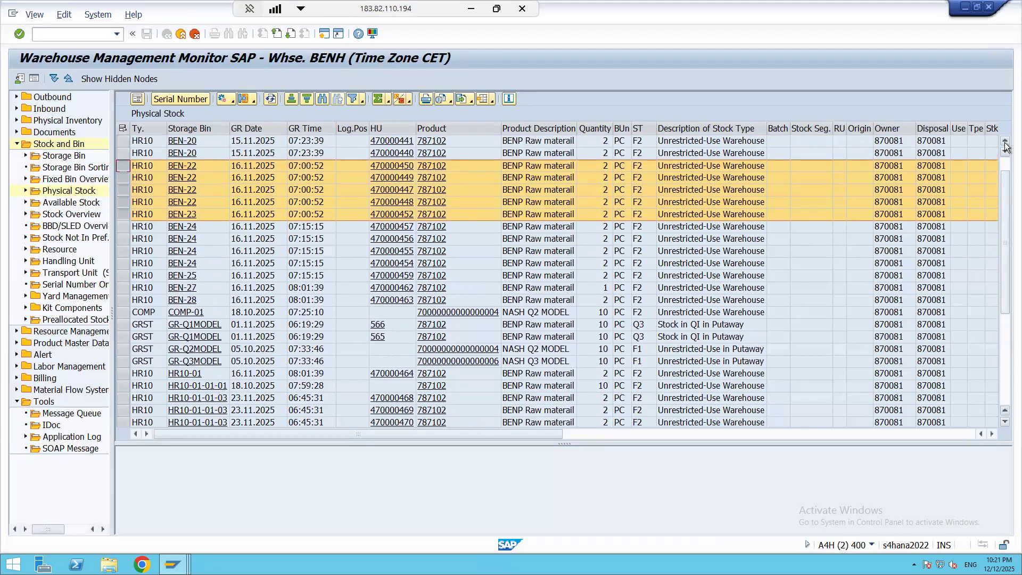
pyautogui.click(1004, 143)
pyautogui.click(1005, 143)
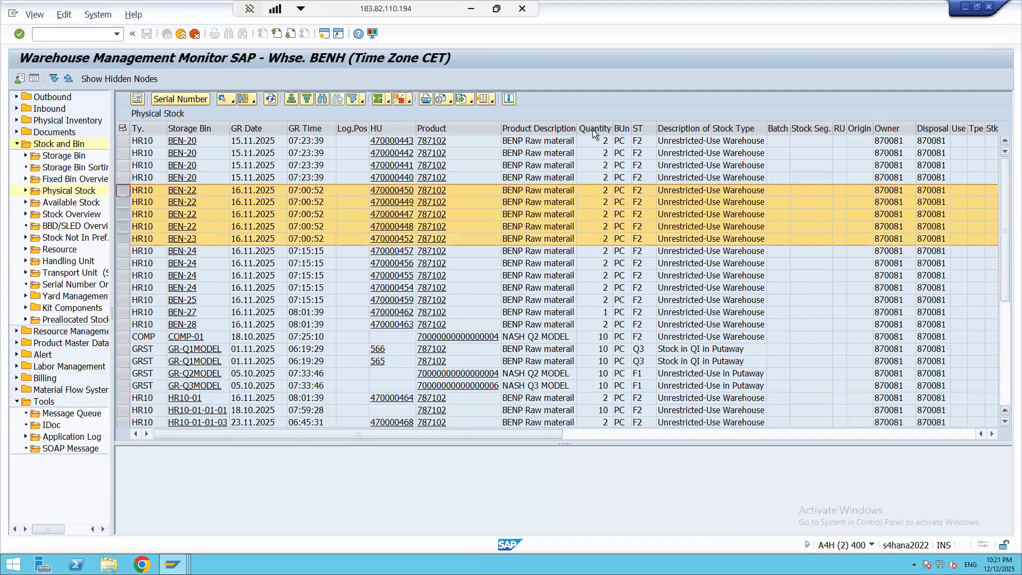
pyautogui.click(394, 197)
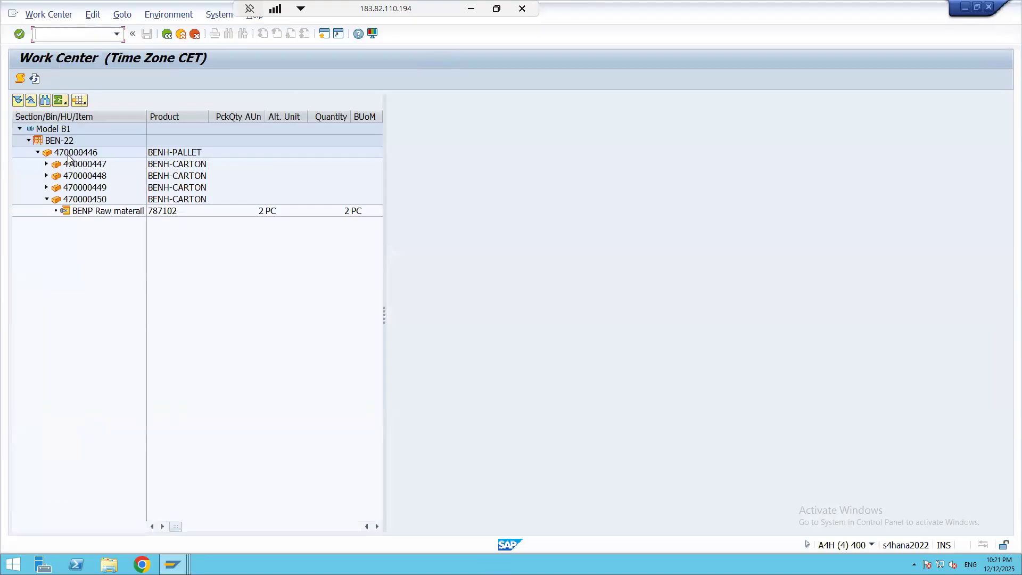
pyautogui.click(68, 155)
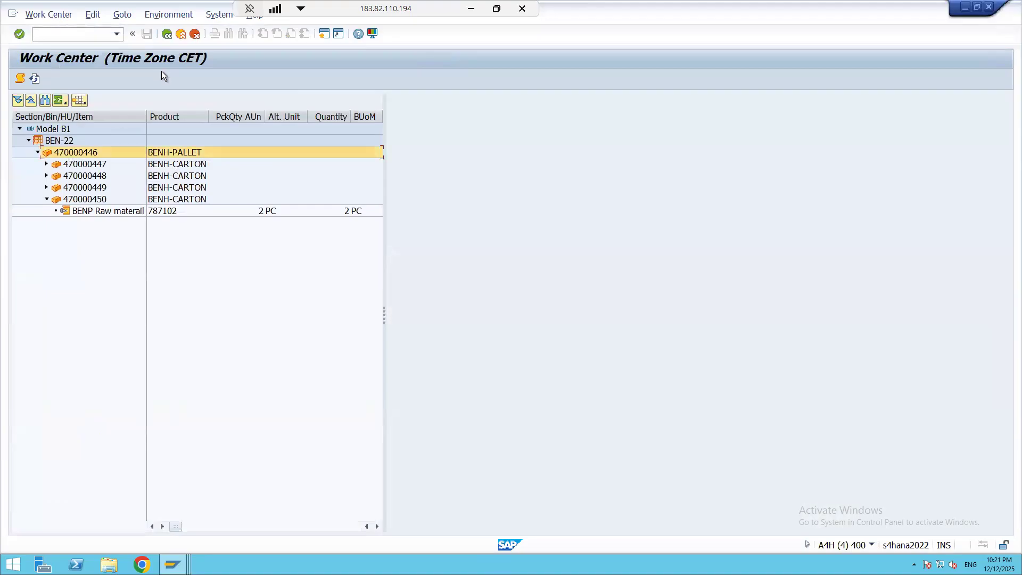
pyautogui.click(167, 35)
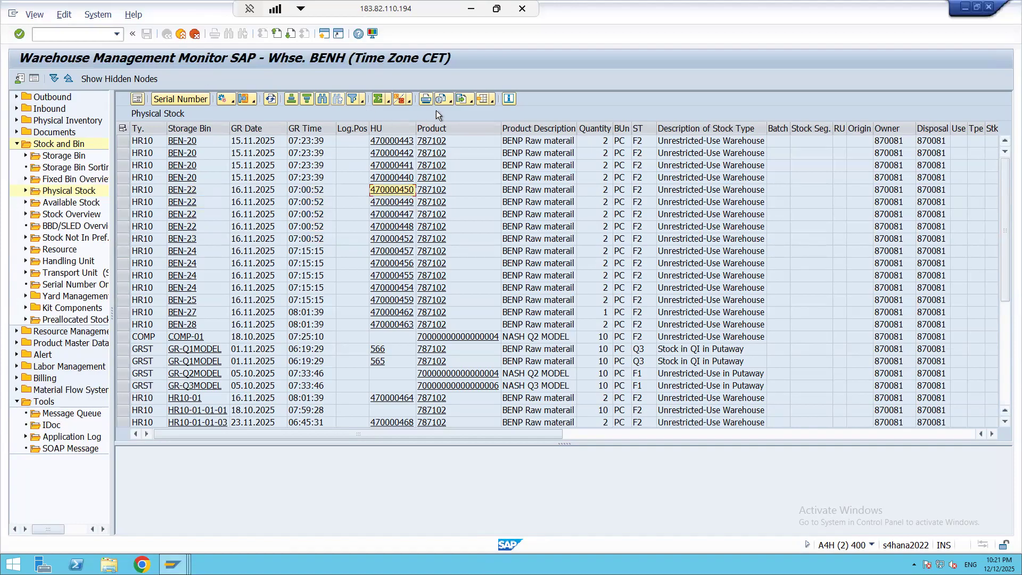
# In the physical stock list's layout settings, make Higher-Level HU the first displayed column.
pyautogui.click(470, 98)
pyautogui.click(496, 101)
pyautogui.click(494, 100)
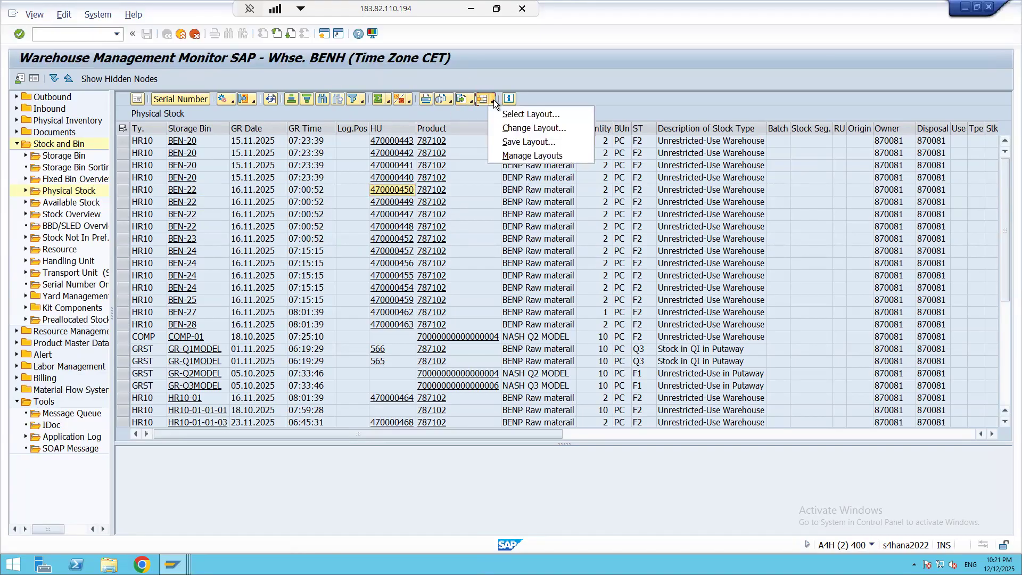
pyautogui.click(525, 125)
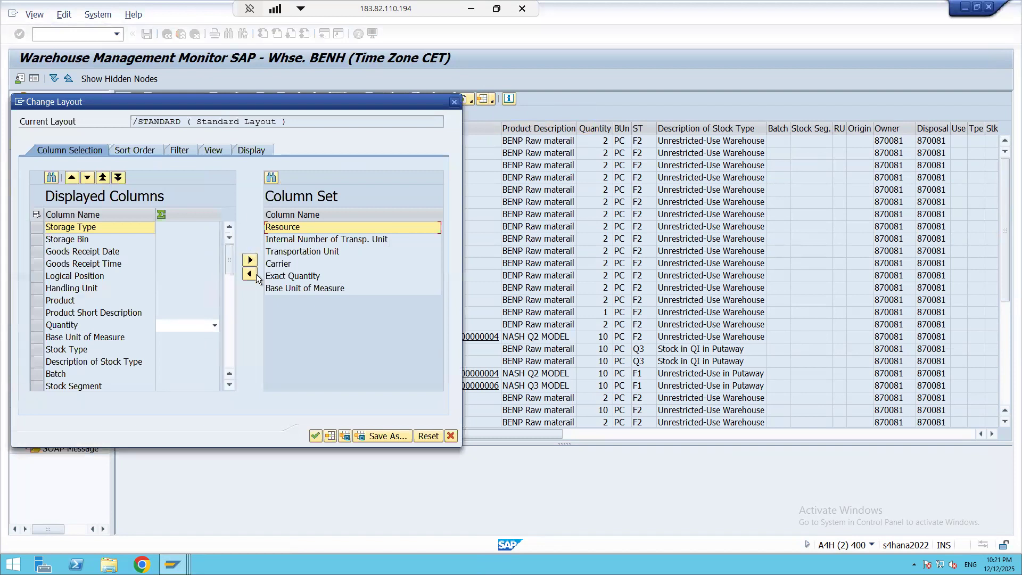
pyautogui.click(232, 385)
pyautogui.click(232, 386)
pyautogui.click(232, 385)
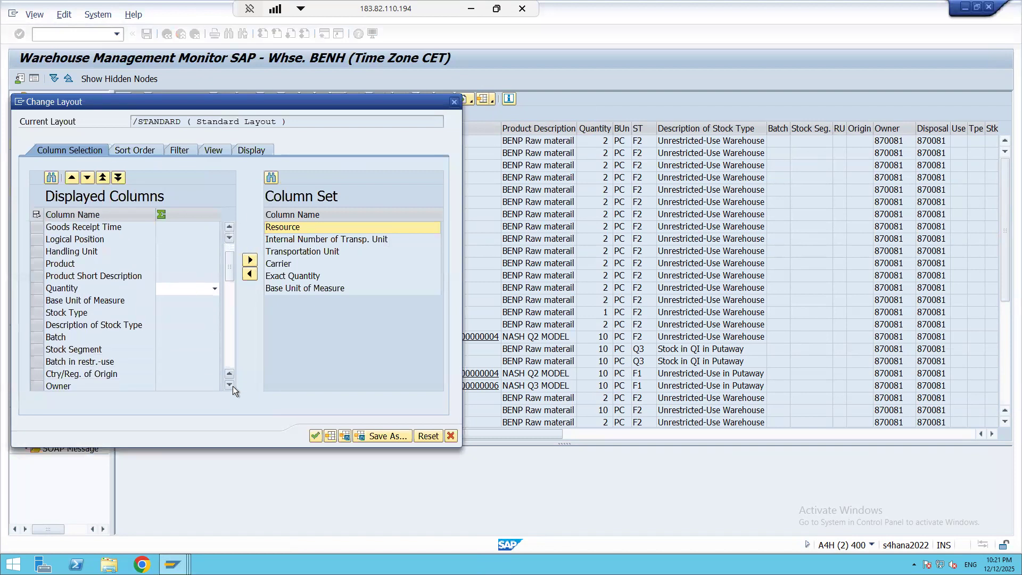
pyautogui.click(232, 385)
pyautogui.click(232, 386)
pyautogui.click(232, 386)
pyautogui.click(232, 385)
pyautogui.click(232, 385)
pyautogui.click(232, 386)
pyautogui.click(232, 385)
pyautogui.click(232, 385)
pyautogui.click(232, 386)
pyautogui.click(232, 385)
pyautogui.click(232, 386)
pyautogui.click(232, 385)
pyautogui.click(232, 385)
pyautogui.click(232, 385)
pyautogui.click(88, 337)
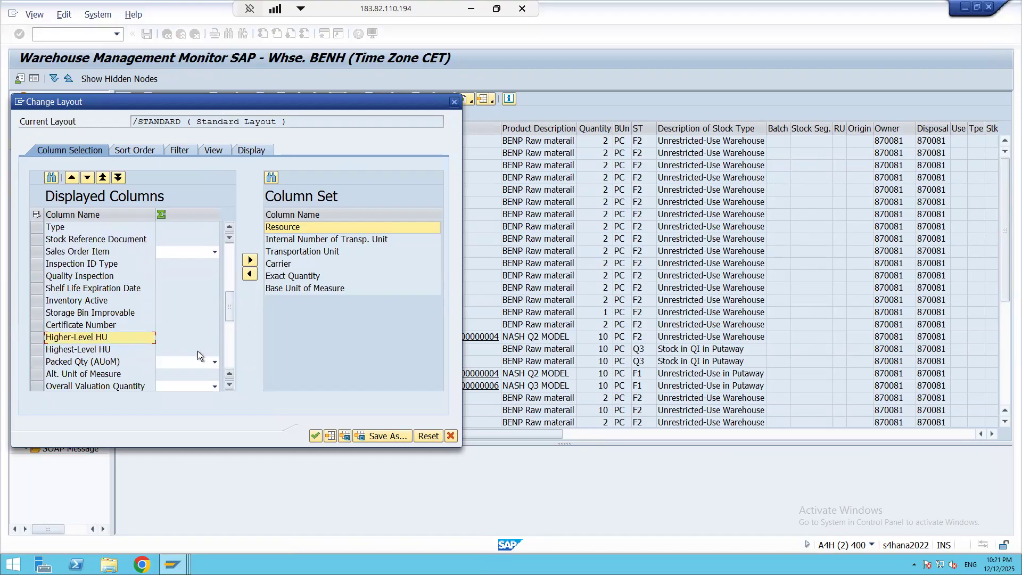
pyautogui.click(104, 180)
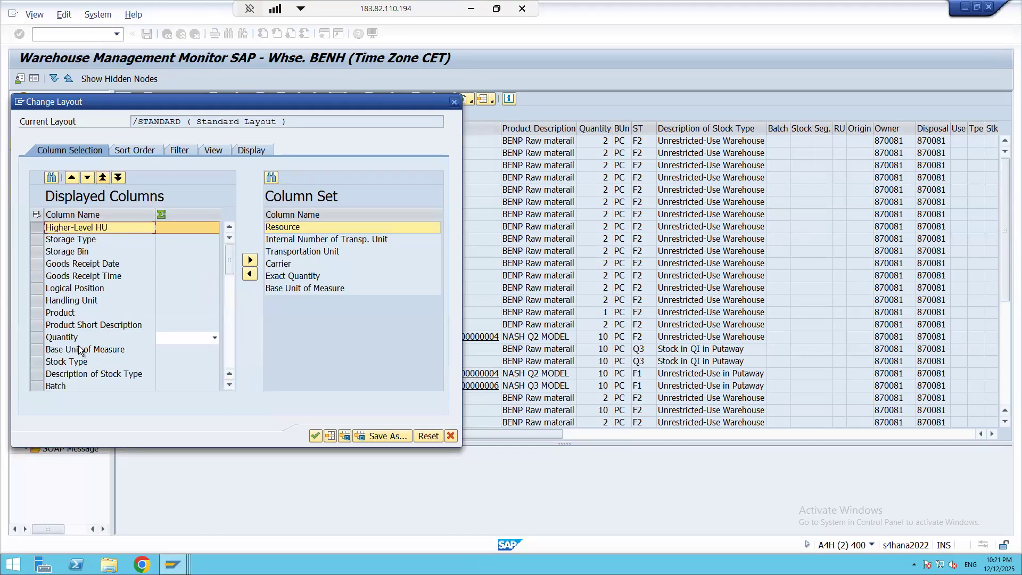
# Place the Handling Unit column directly after Higher-Level HU and apply the changed layout.
pyautogui.click(73, 301)
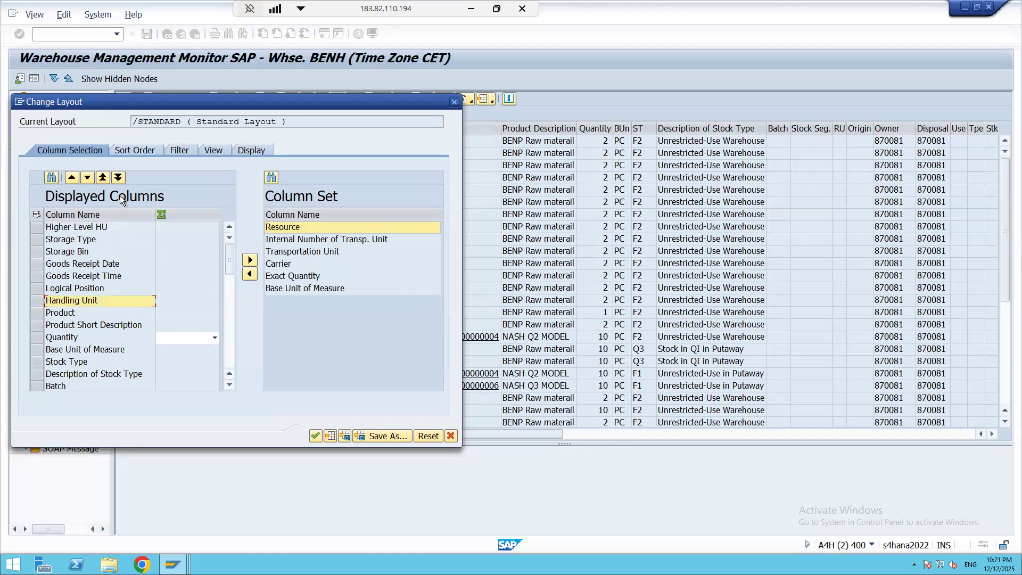
pyautogui.click(76, 177)
pyautogui.click(75, 177)
pyautogui.click(75, 177)
pyautogui.click(76, 177)
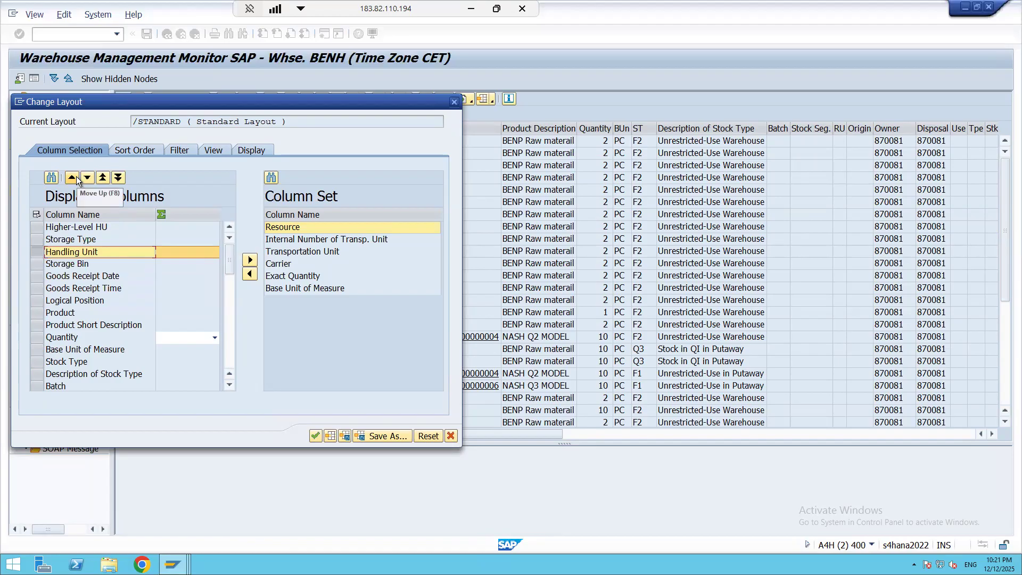
pyautogui.click(76, 177)
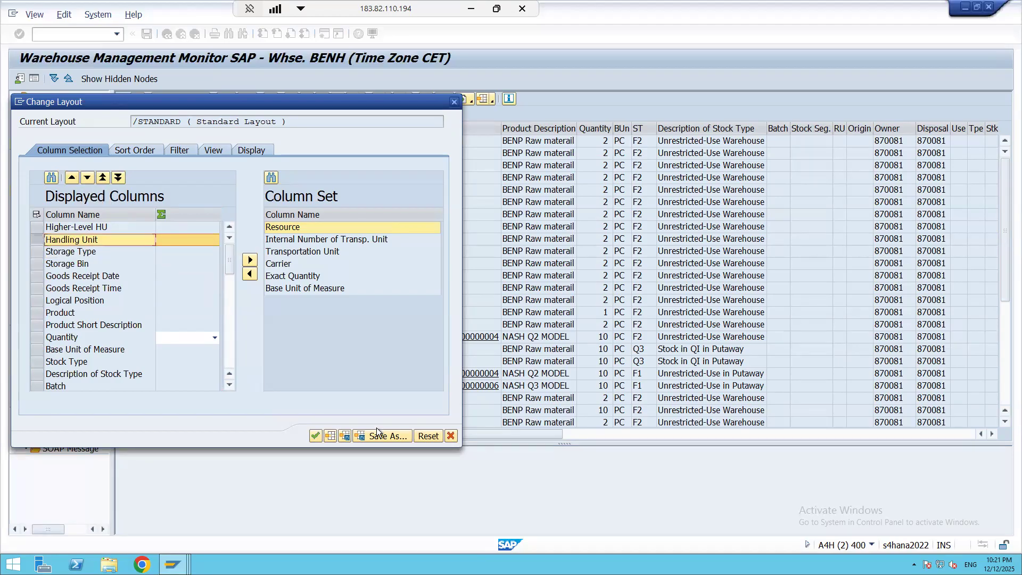
pyautogui.click(317, 435)
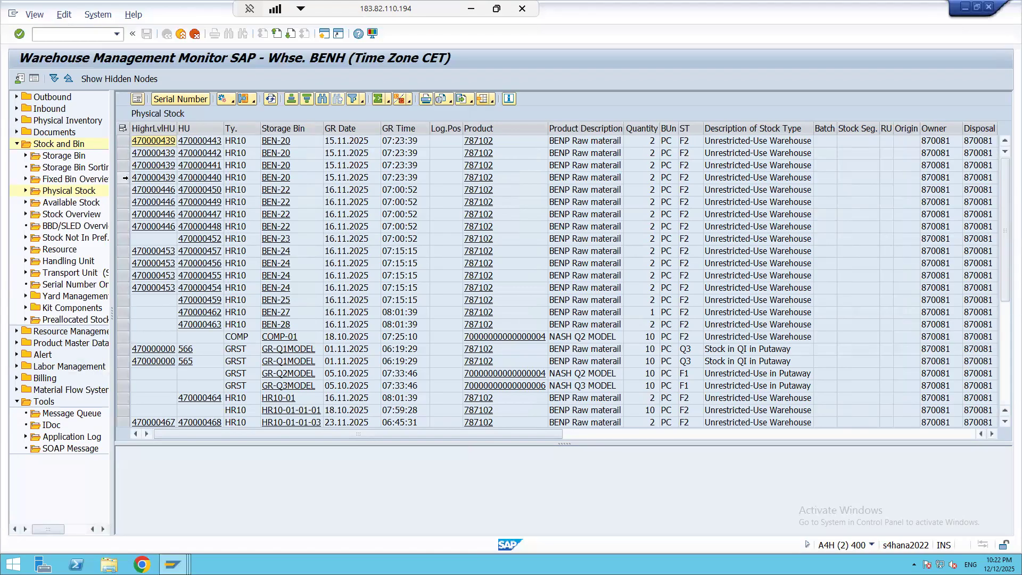
# Mark the palletised rows in BEN-20, BEN-22 and BEN-24, then the rows in BEN-23, BEN-25, BEN-27 and BEN-28, comparing their higher-level HUs.
pyautogui.click(124, 177)
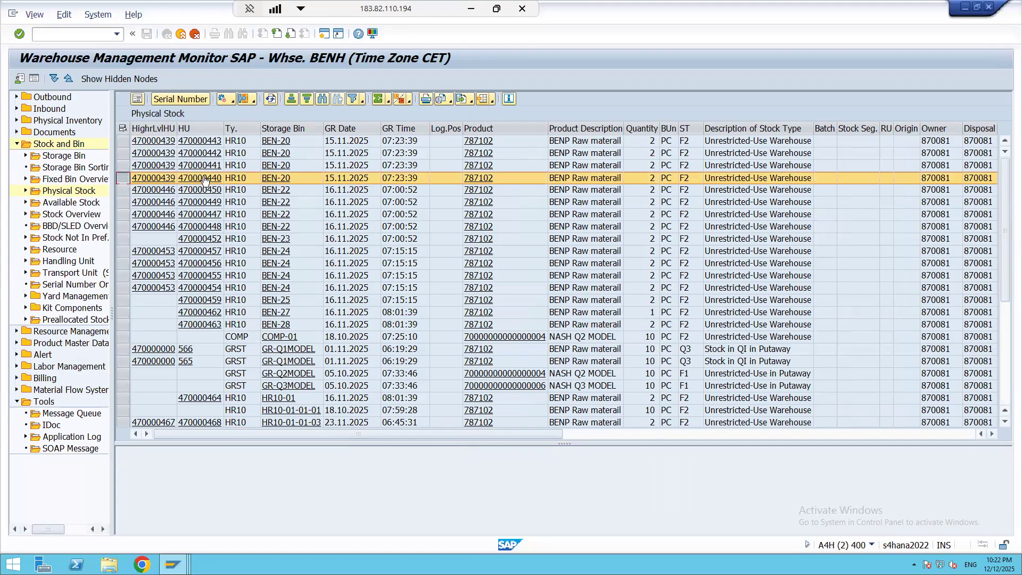
pyautogui.moveTo(124, 193); pyautogui.dragTo(125, 228)
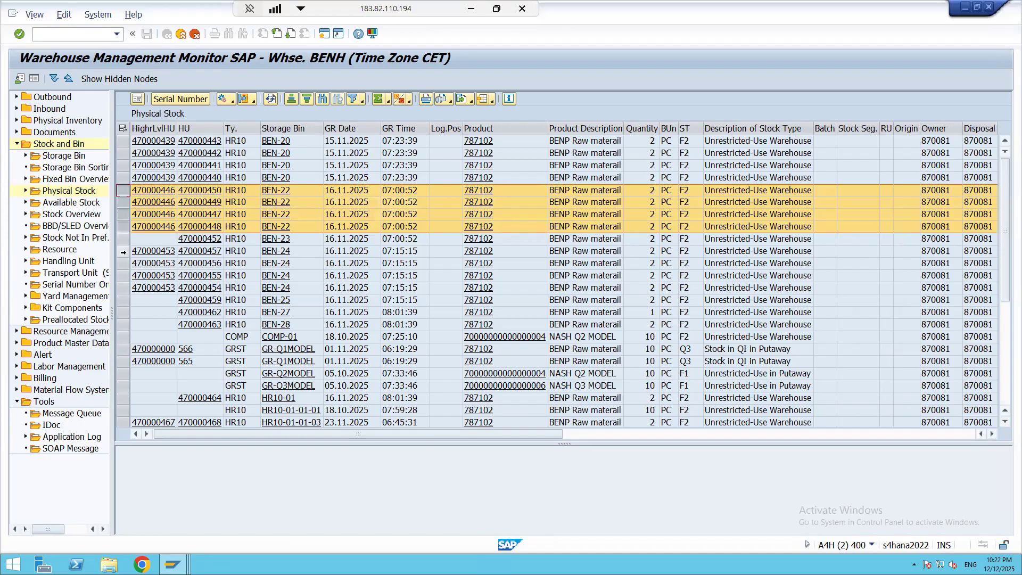
pyautogui.click(123, 251)
pyautogui.moveTo(123, 262); pyautogui.dragTo(120, 286)
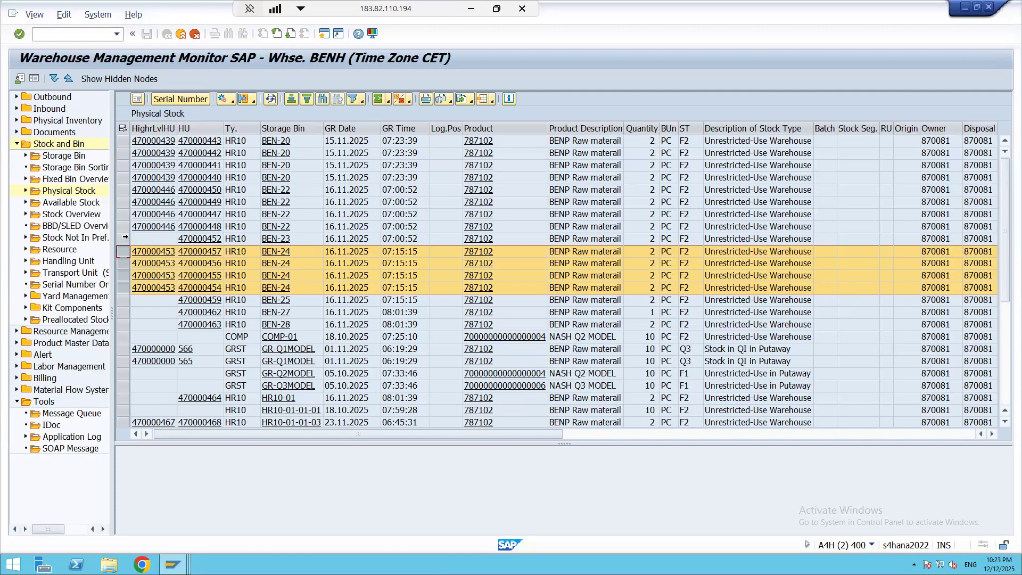
pyautogui.click(123, 239)
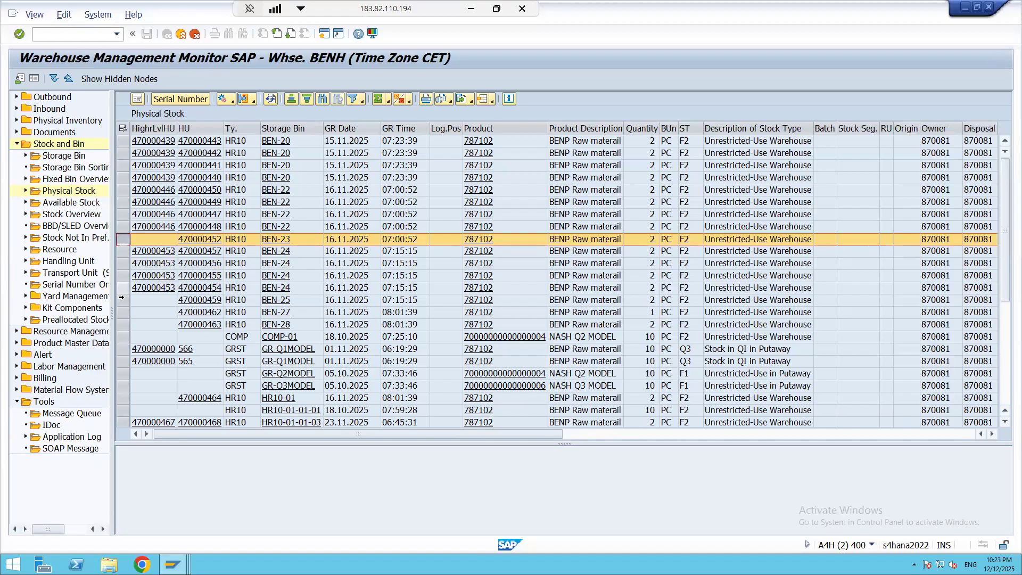
pyautogui.moveTo(123, 301); pyautogui.dragTo(118, 325)
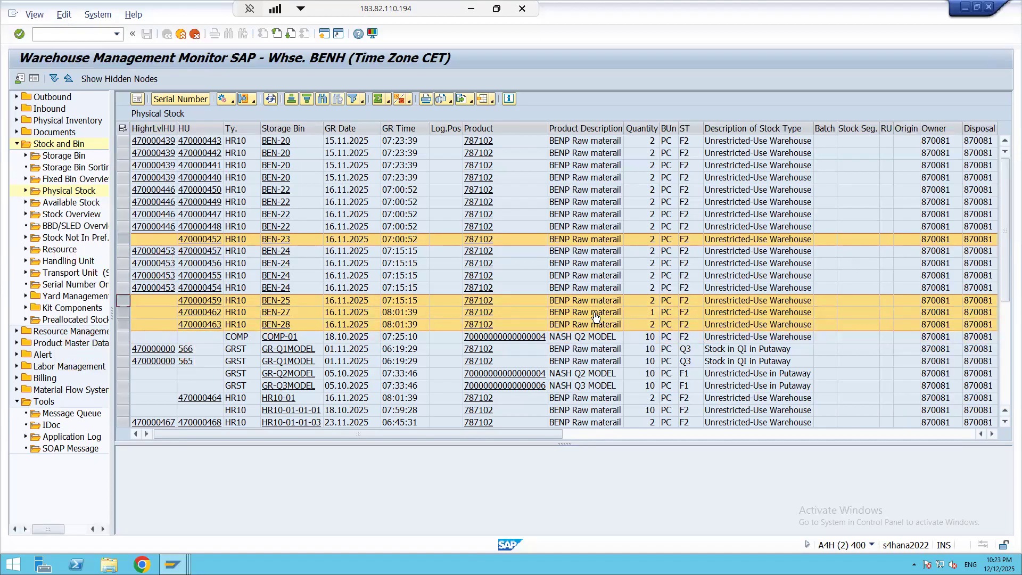
# Go back to the session with the proposed stock-removal task and leave it for the outbound delivery order.
pyautogui.click(191, 38)
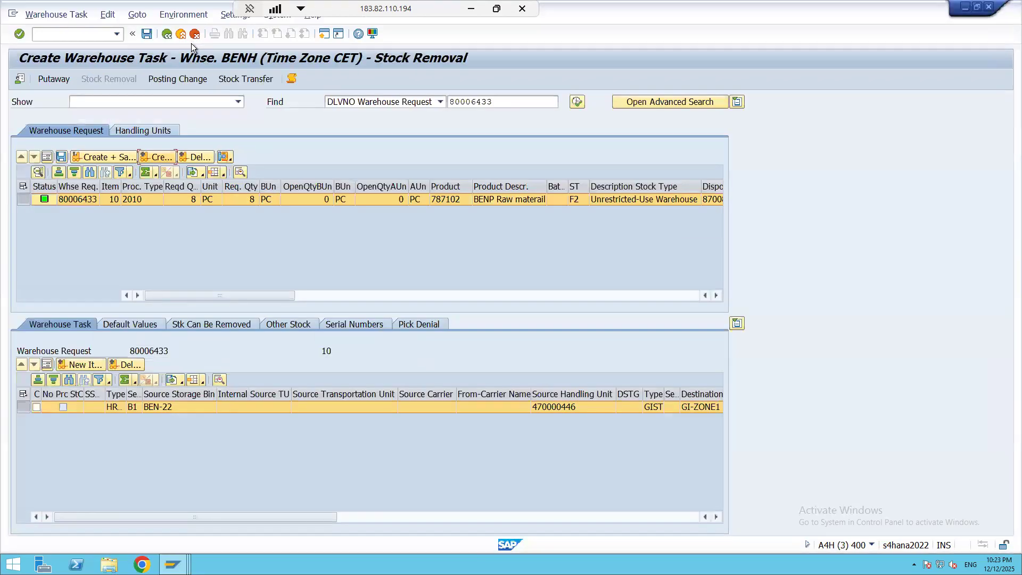
pyautogui.click(165, 36)
pyautogui.click(278, 247)
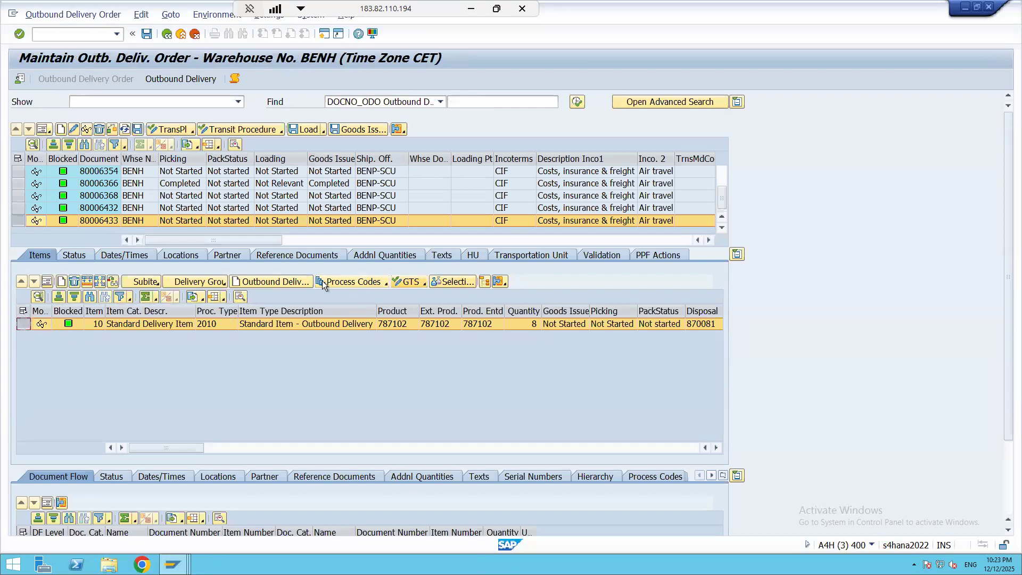
# Adjust delivery item 10 with process code O001 Warehouse Difference, Adjust Document and a quantity of 16 PC, and save the order.
pyautogui.click(381, 284)
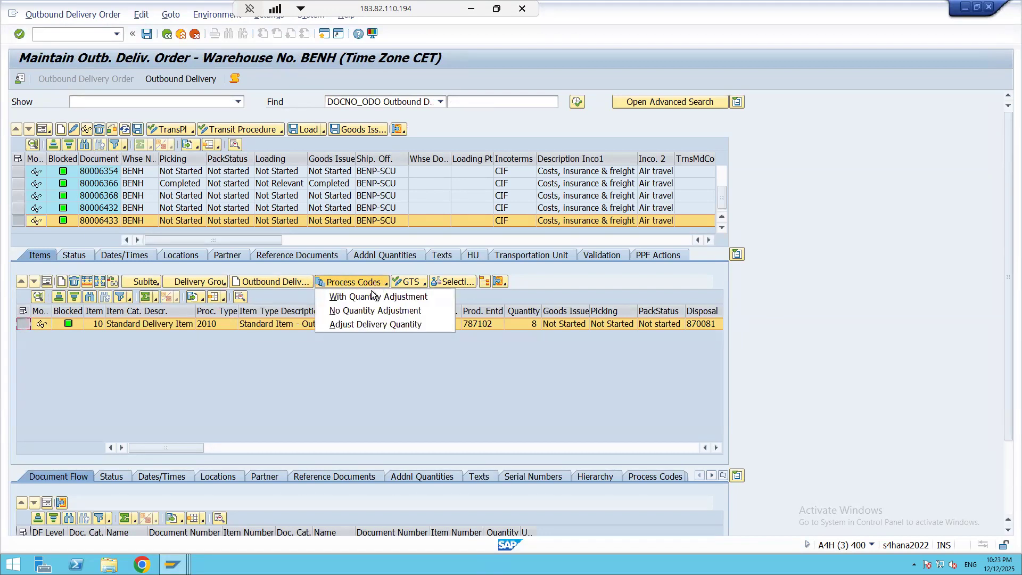
pyautogui.click(365, 296)
pyautogui.click(225, 151)
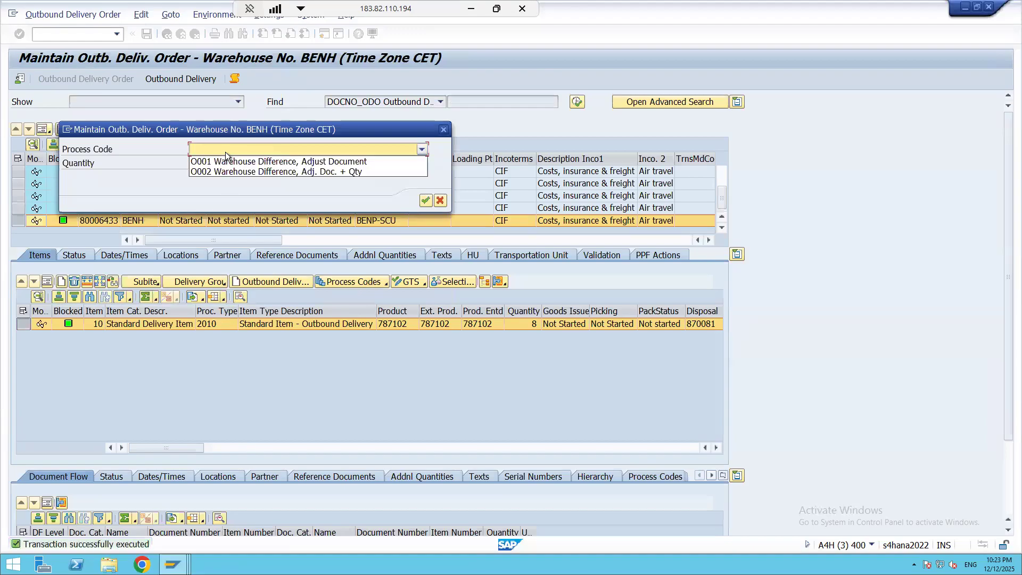
pyautogui.click(227, 169)
pyautogui.click(240, 151)
pyautogui.click(235, 157)
pyautogui.click(209, 165)
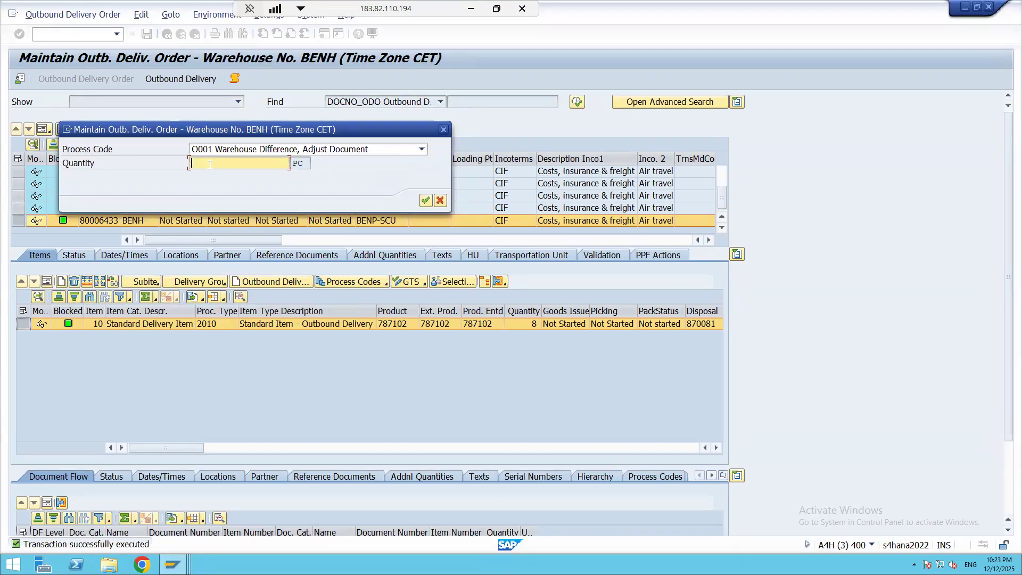
pyautogui.write('16')
pyautogui.click(426, 201)
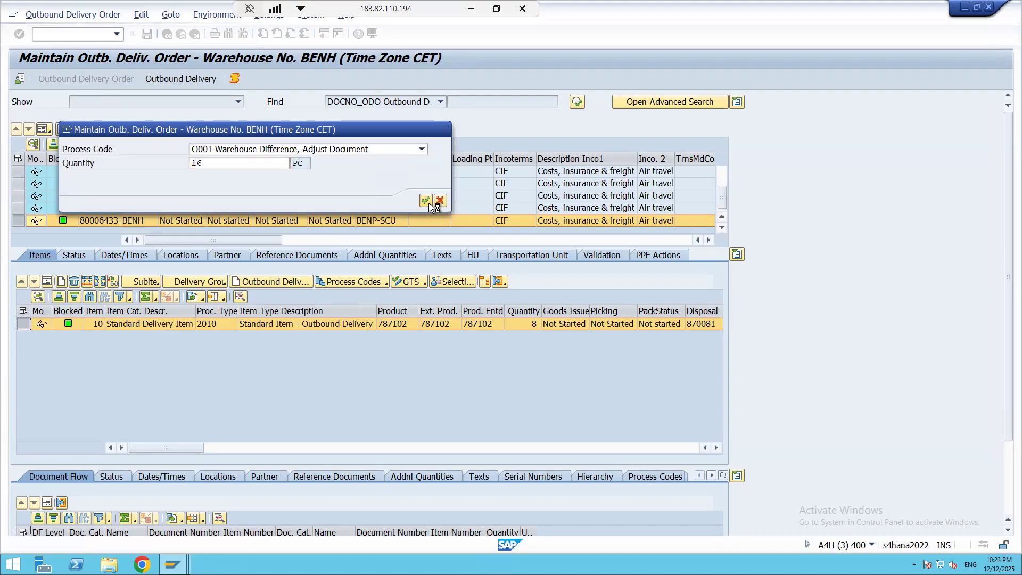
pyautogui.click(146, 34)
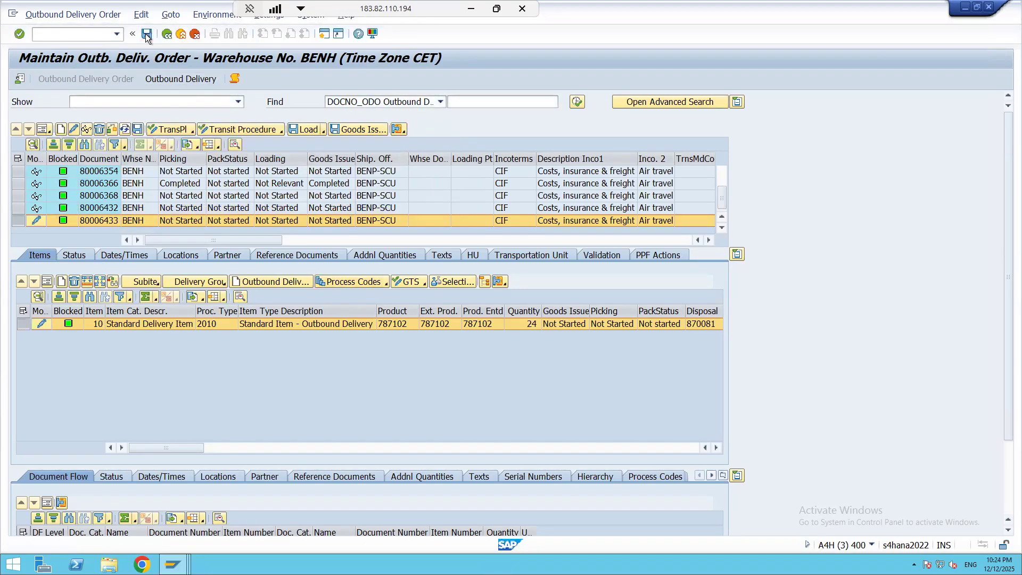
# Start the warehouse task follow-on function for the delivery order, create stock-removal tasks for item 10, and close the log.
pyautogui.click(60, 15)
pyautogui.moveTo(90, 46)
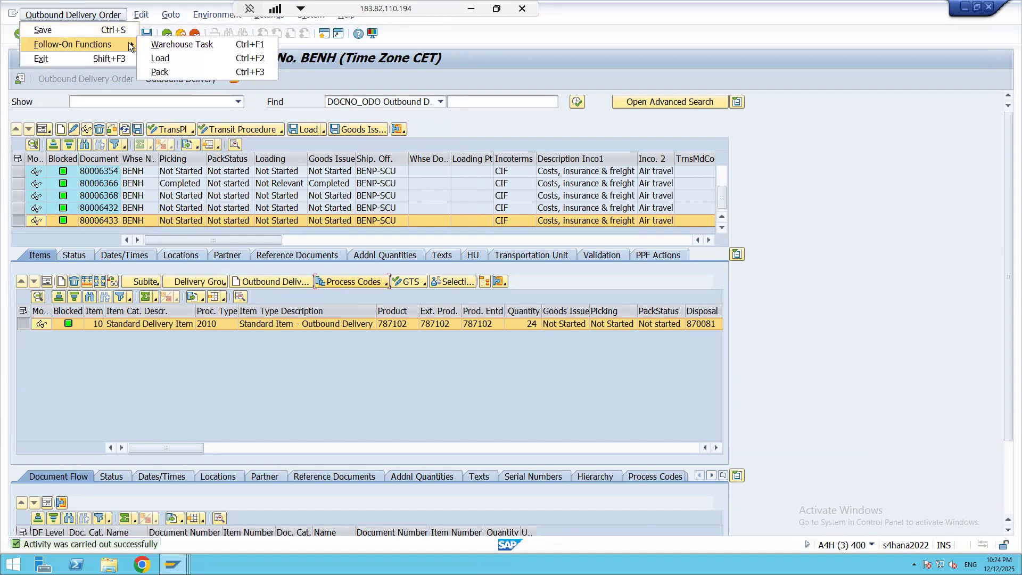
pyautogui.click(160, 43)
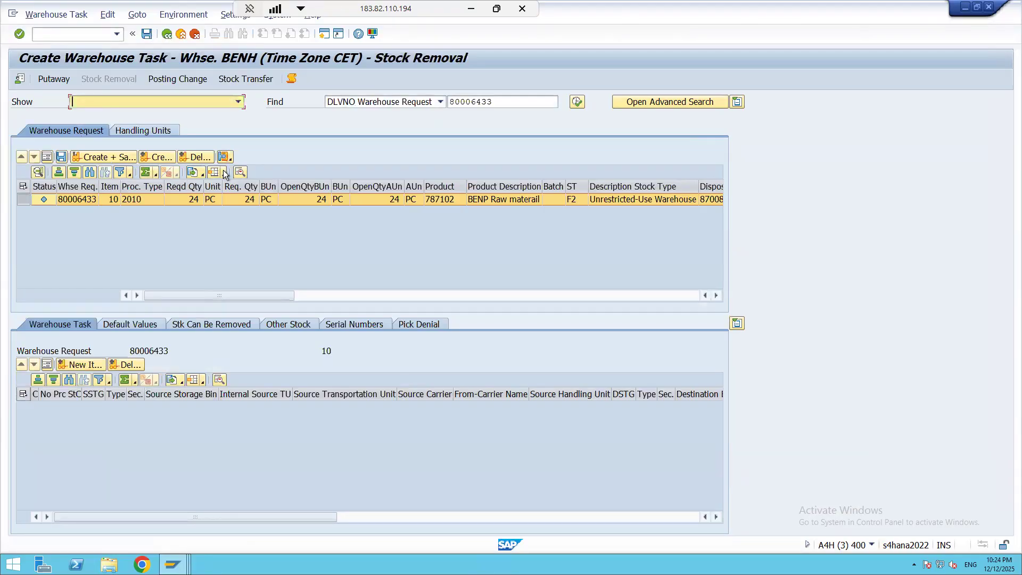
pyautogui.click(165, 161)
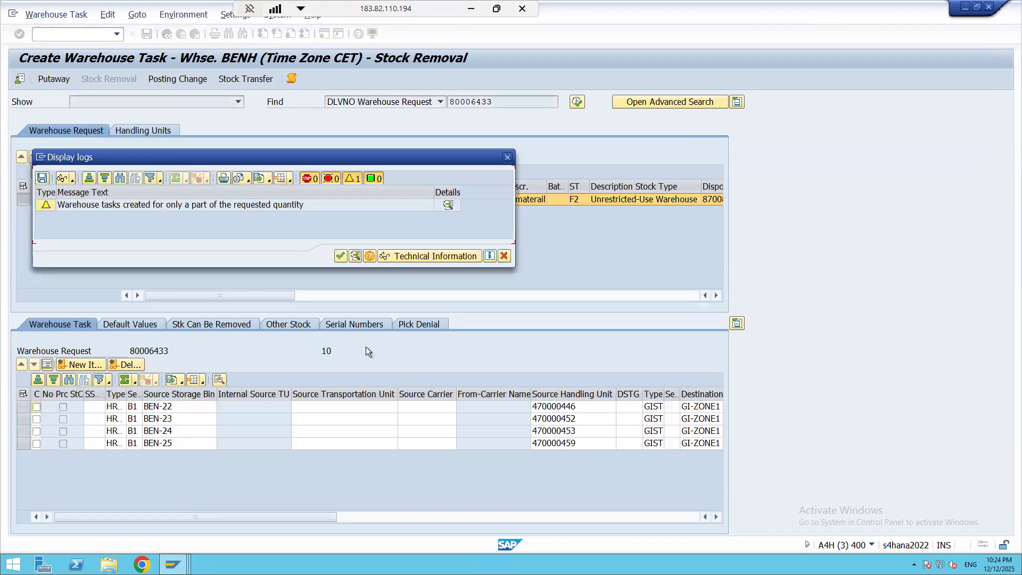
pyautogui.click(340, 256)
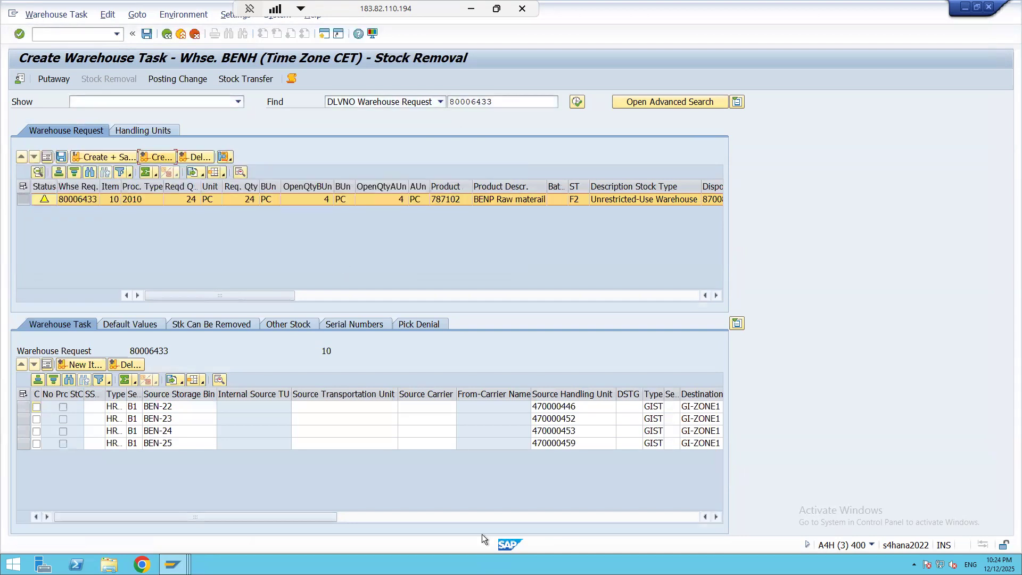
# Widen the source storage type column of the proposed stock-removal tasks and review their source bins and handling units.
pyautogui.click(716, 516)
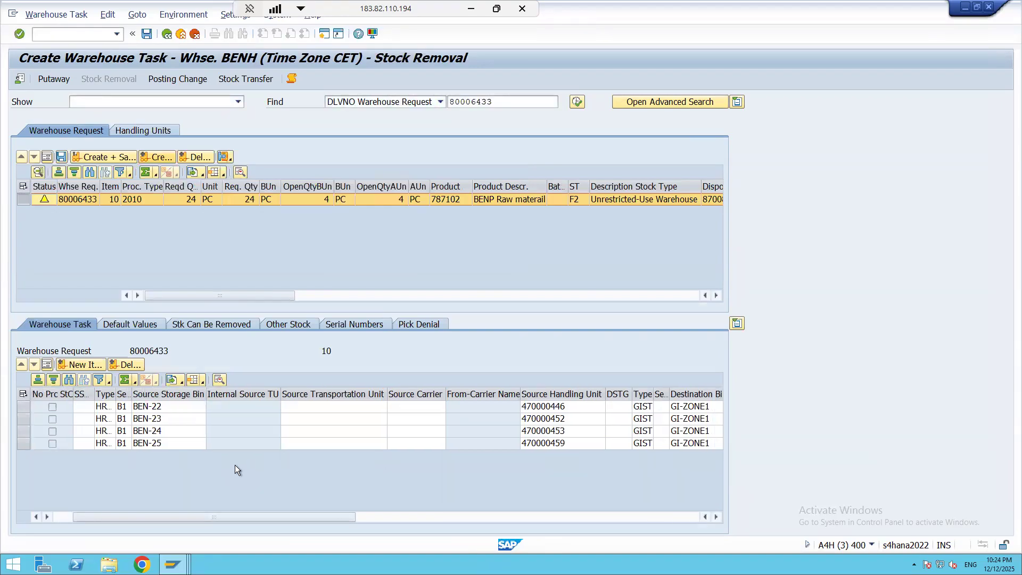
pyautogui.moveTo(145, 512); pyautogui.dragTo(63, 515)
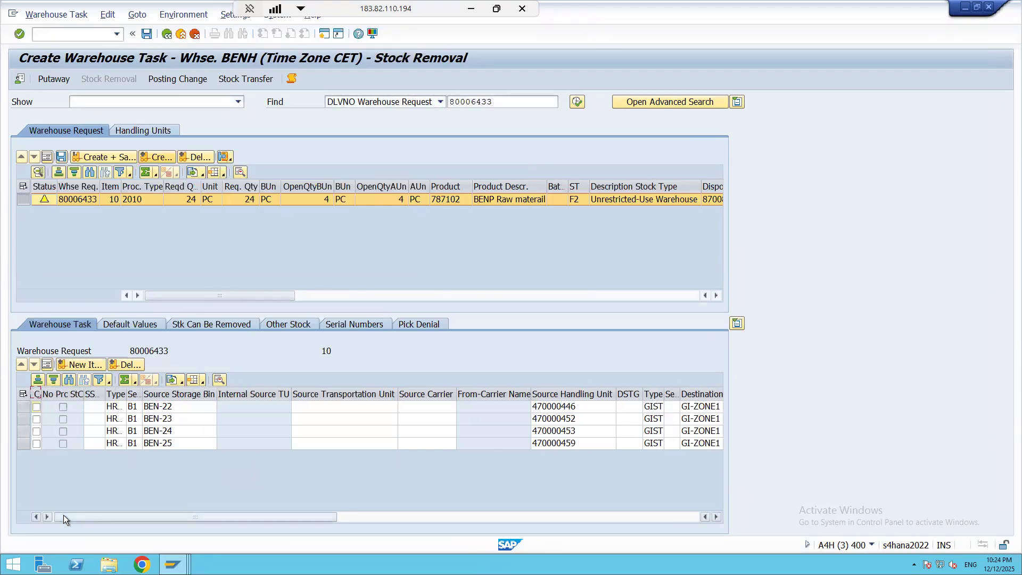
pyautogui.moveTo(126, 395); pyautogui.dragTo(125, 395)
pyautogui.doubleClick(125, 395)
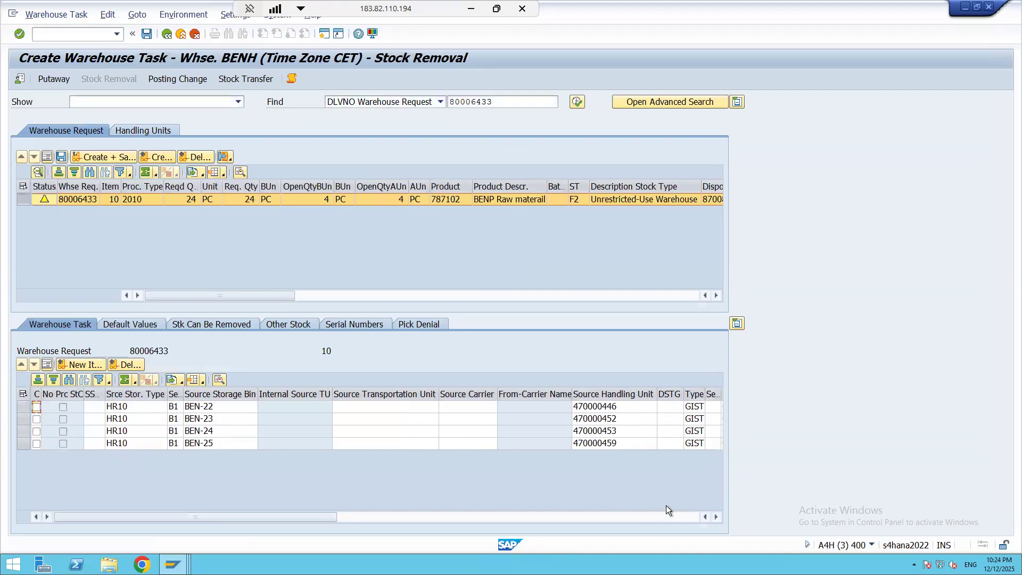
pyautogui.click(716, 517)
pyautogui.click(716, 517)
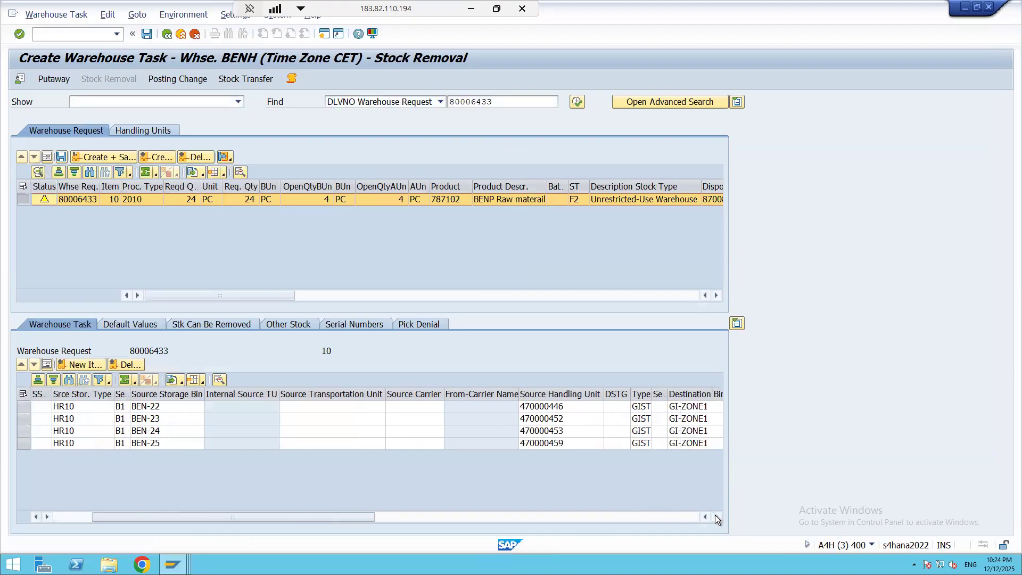
pyautogui.click(716, 516)
# Compare the proposed tasks' source bins and handling units with the physical stock list in the warehouse monitor session.
pyautogui.hotkey('alt', 'Tab')
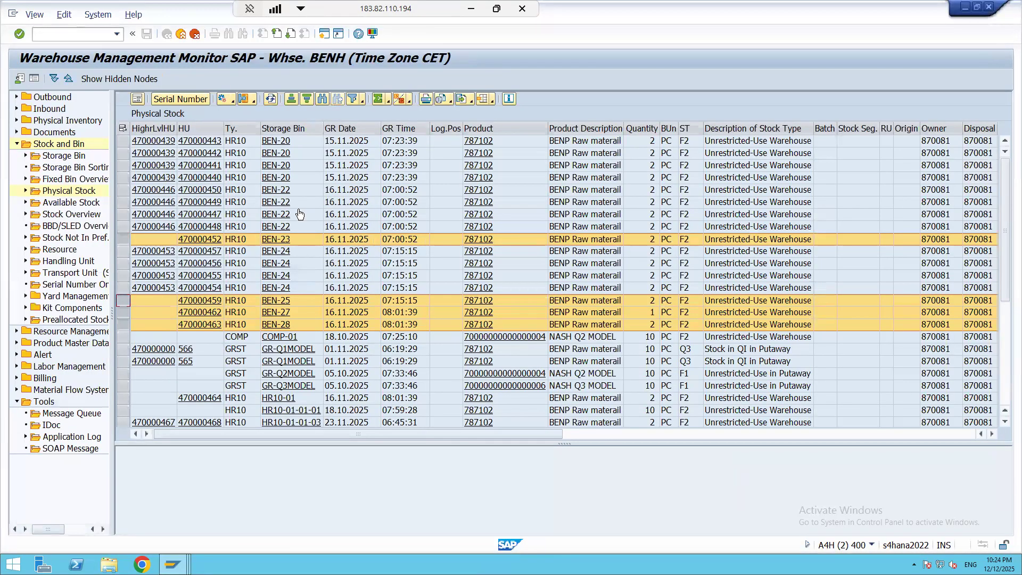
pyautogui.hotkey('alt', 'Tab')
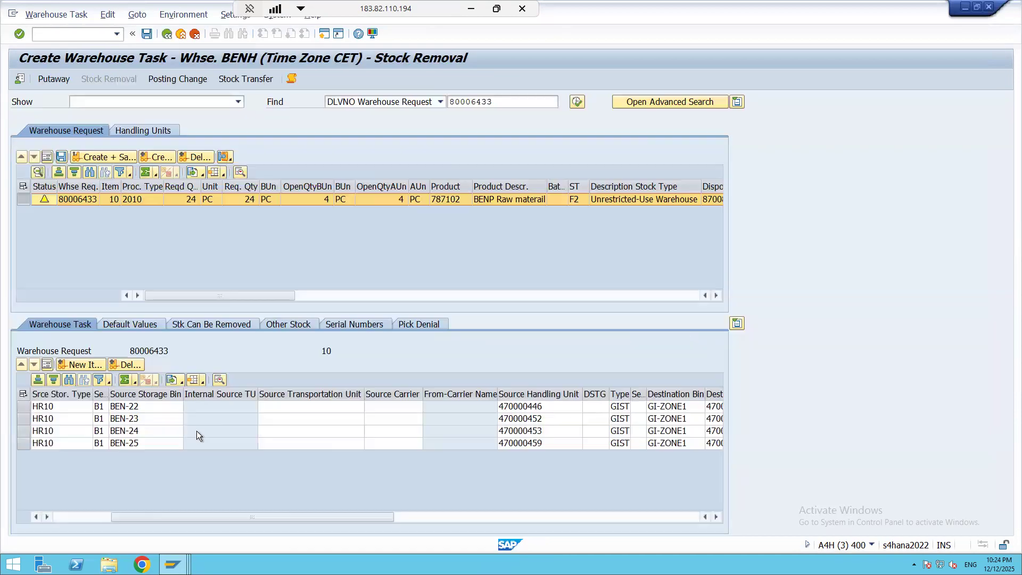
pyautogui.hotkey('alt', 'Tab')
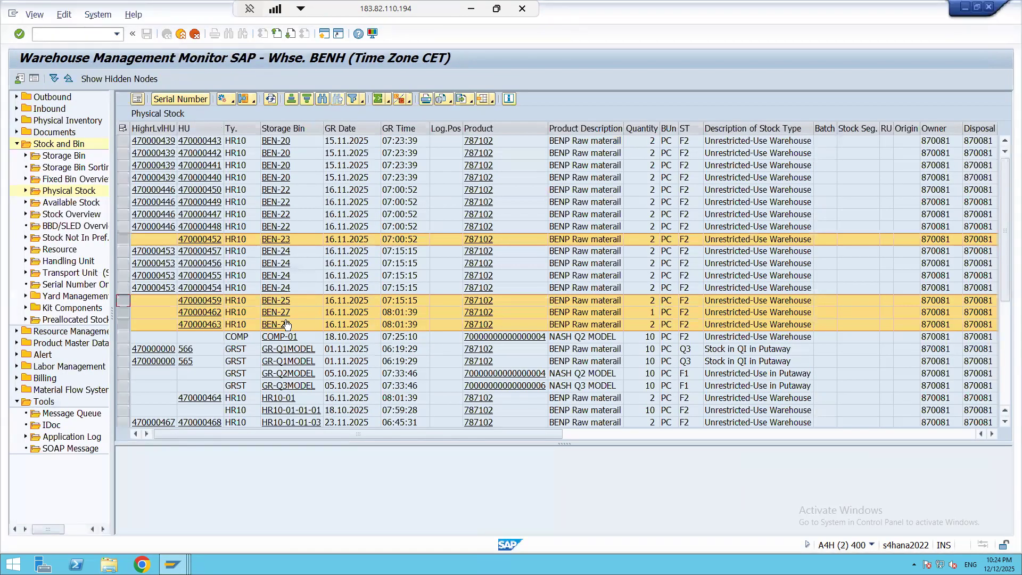
pyautogui.hotkey('alt', 'Tab')
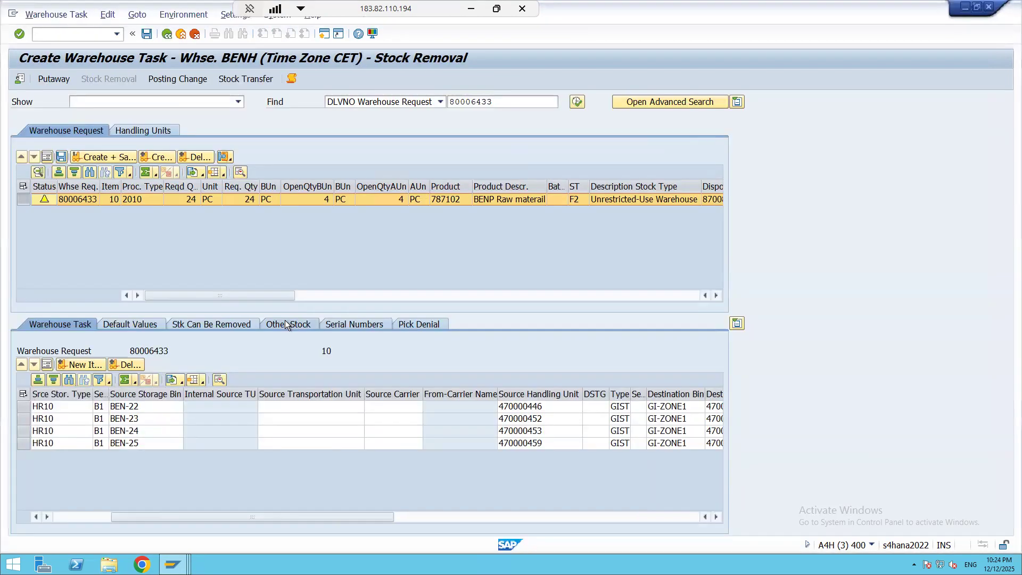
# Review the destination handling units, source target quantities and HU types of the proposed tasks.
pyautogui.click(716, 517)
pyautogui.click(716, 517)
pyautogui.click(716, 516)
pyautogui.click(716, 517)
pyautogui.click(716, 517)
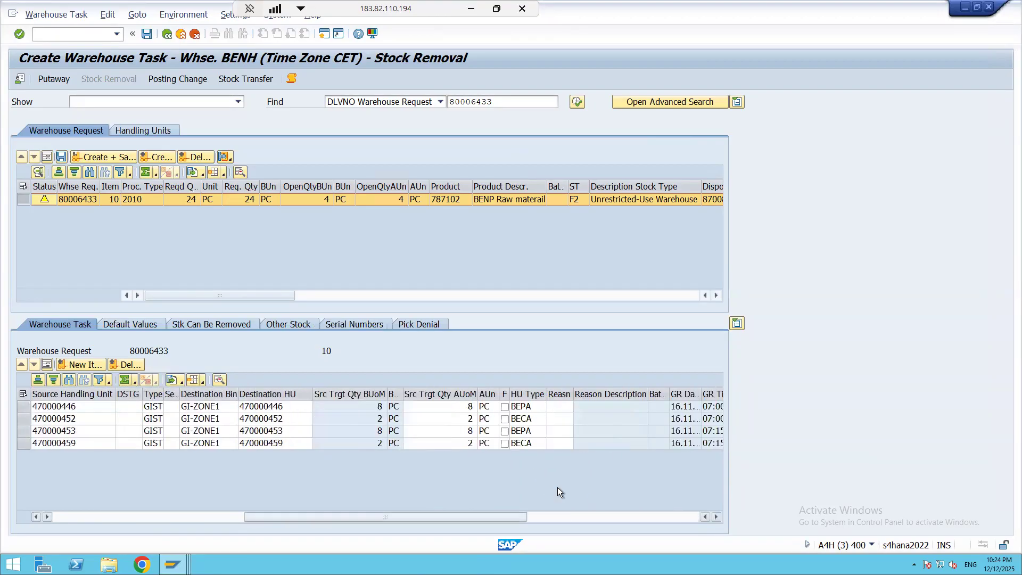
pyautogui.moveTo(432, 516); pyautogui.dragTo(91, 516)
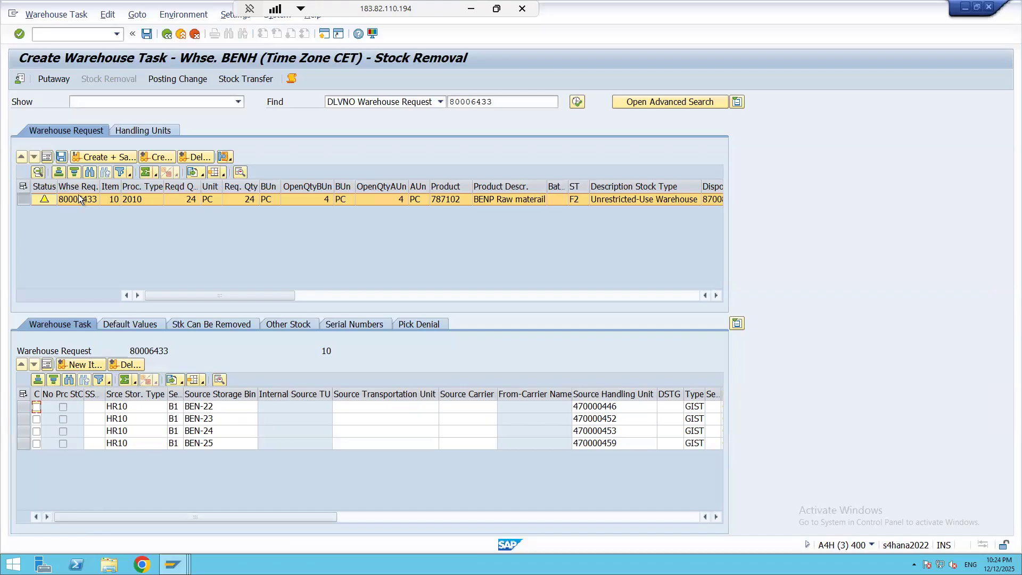
# Try creating further stock-removal tasks for item 10, close the log, and save the proposed warehouse tasks.
pyautogui.click(158, 157)
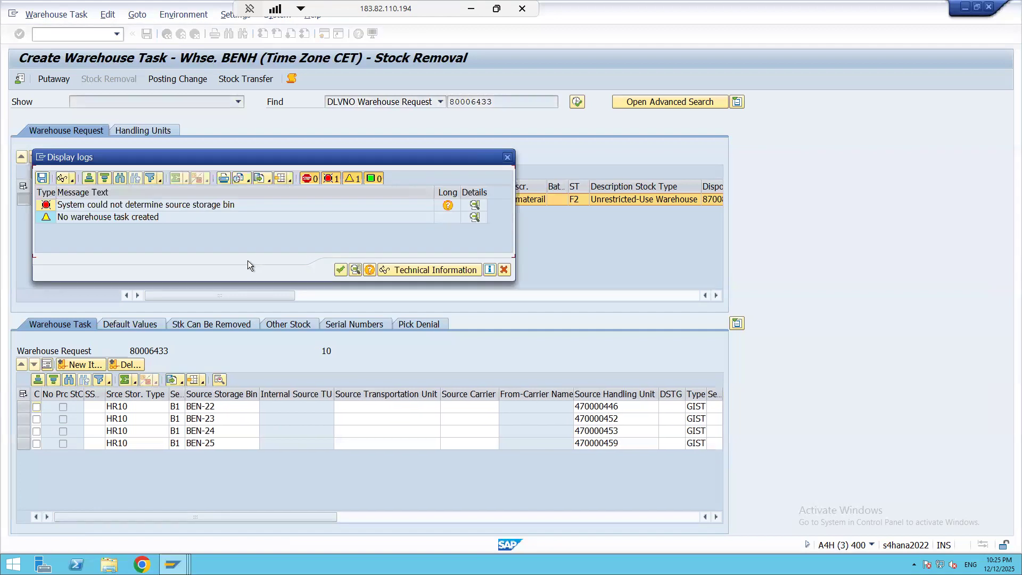
pyautogui.click(339, 270)
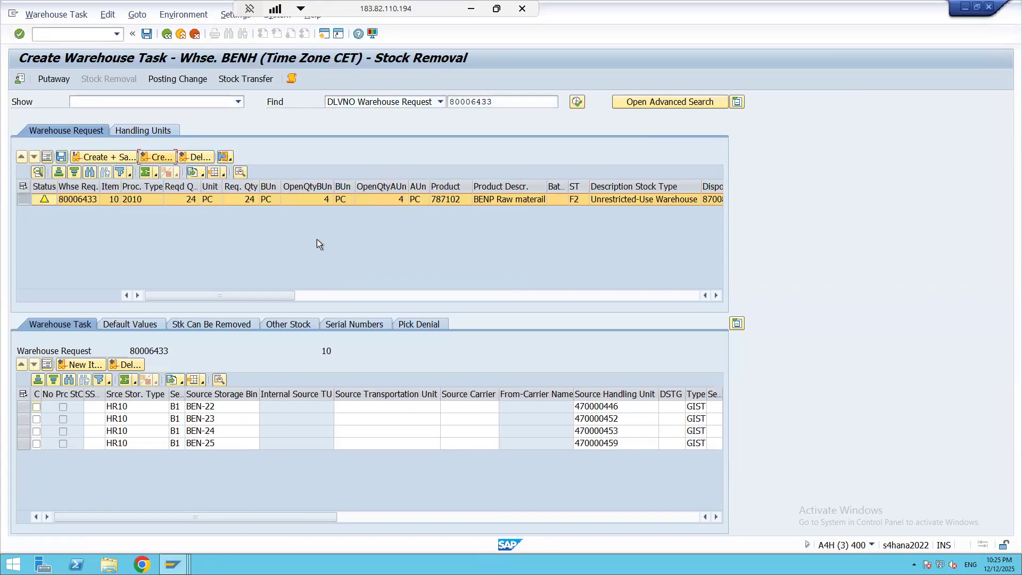
pyautogui.click(147, 35)
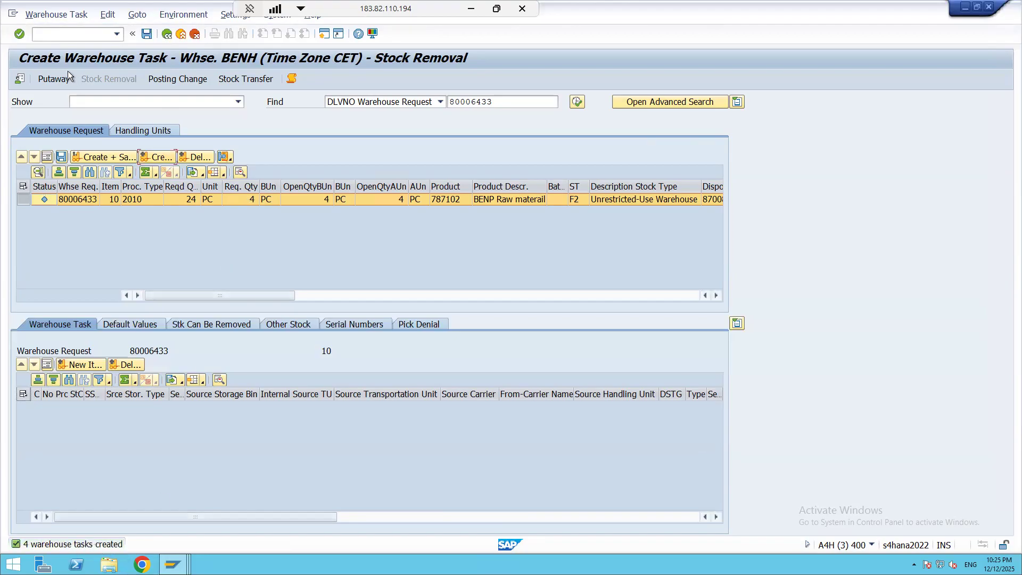
# Open warehouse task confirmation and display the product warehouse tasks of the first and then the second open warehouse order.
pyautogui.click(39, 15)
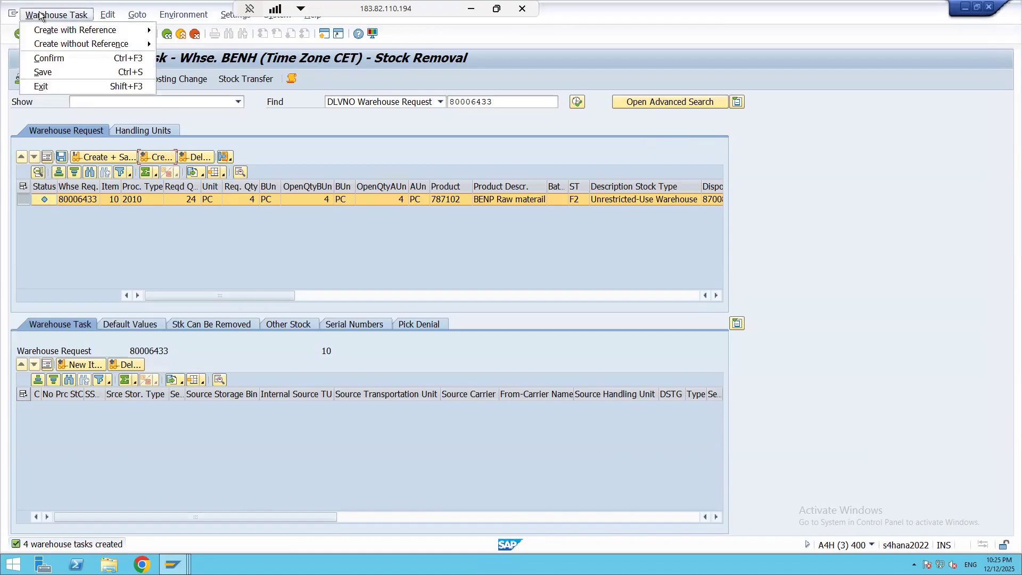
pyautogui.click(62, 59)
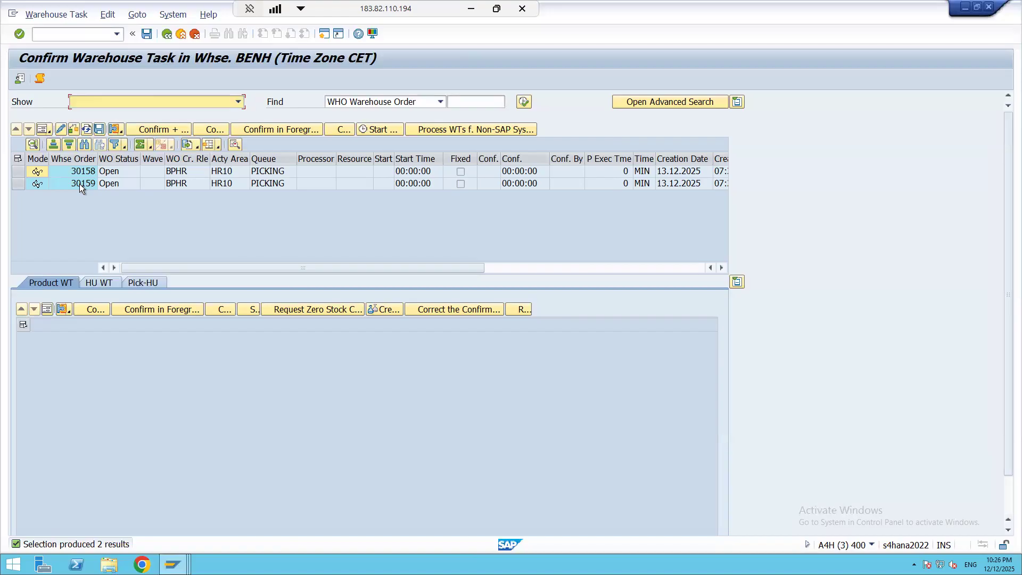
pyautogui.click(59, 175)
pyautogui.doubleClick(59, 171)
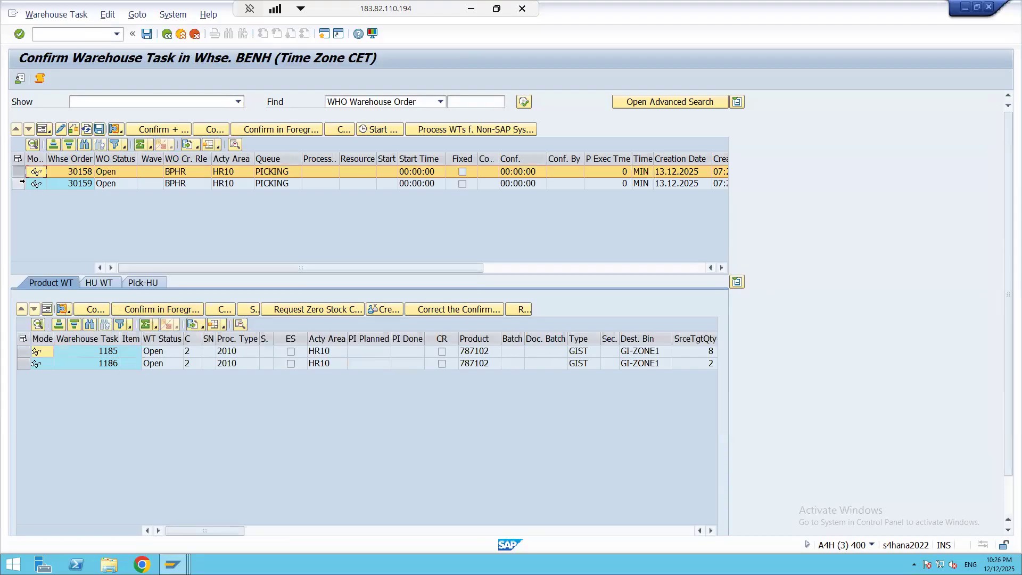
pyautogui.click(18, 183)
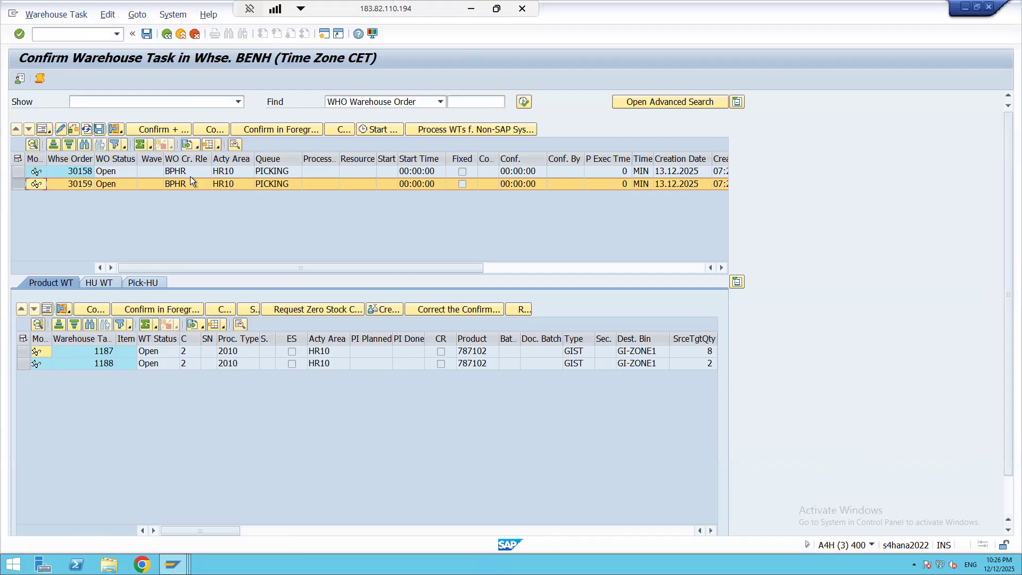
# Compare the queue assigned to the two open warehouse orders.
pyautogui.click(275, 183)
pyautogui.click(275, 173)
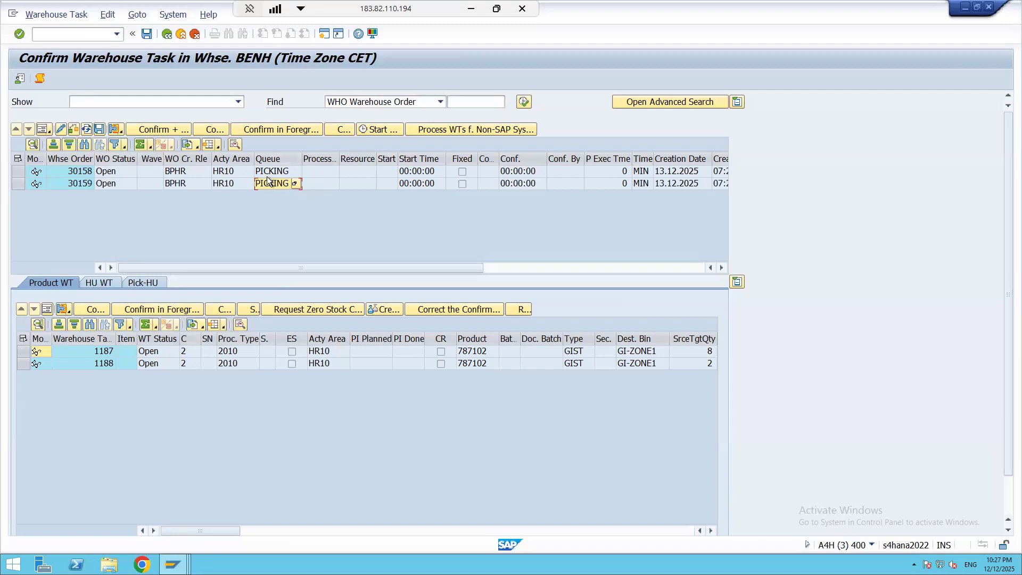
pyautogui.press('Up')
pyautogui.moveTo(270, 184); pyautogui.dragTo(272, 174)
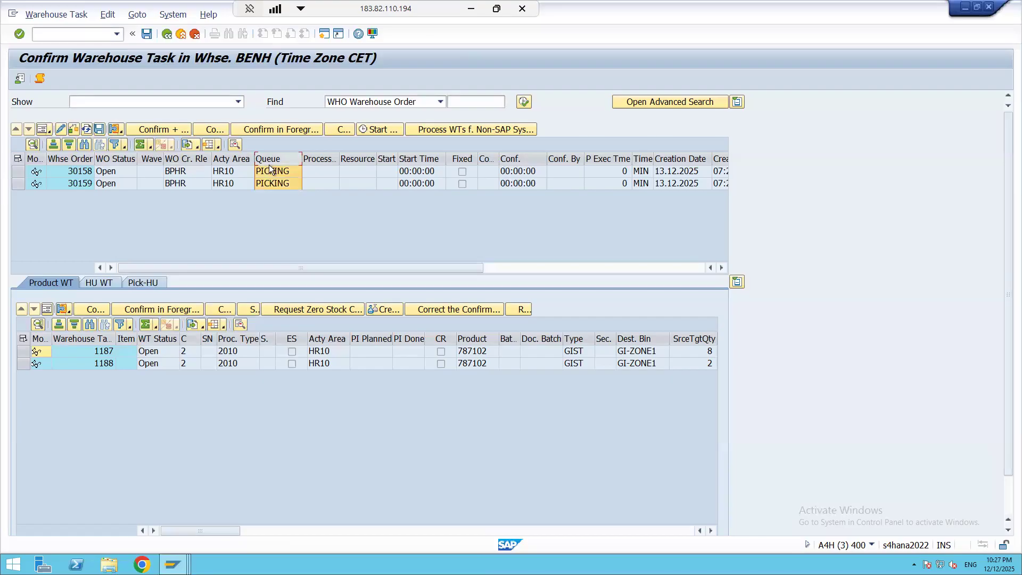
pyautogui.click(270, 174)
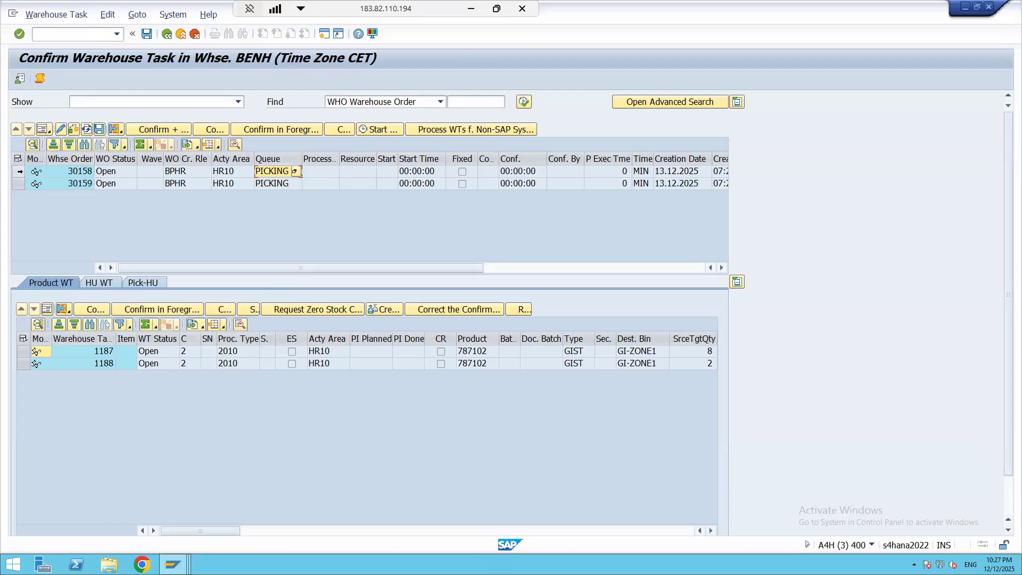
# Switch between the two warehouse orders to compare how the product warehouse tasks are split between them.
pyautogui.click(20, 171)
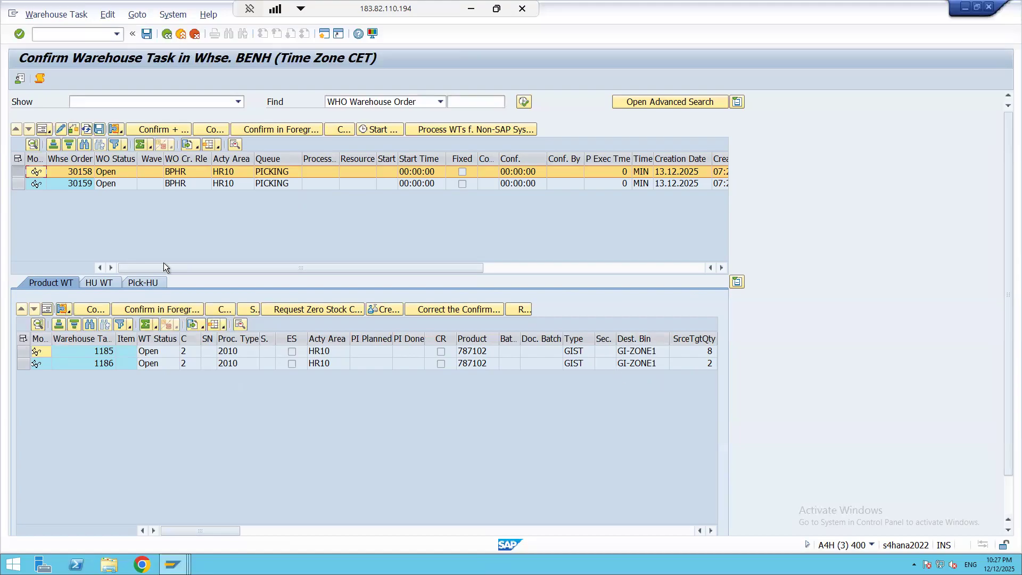
pyautogui.click(16, 183)
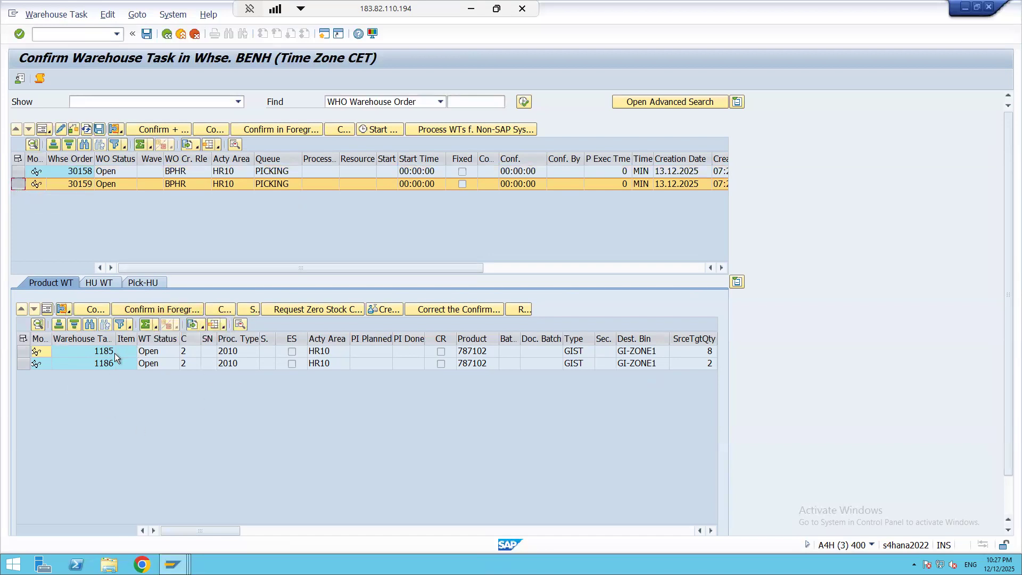
pyautogui.click(15, 188)
pyautogui.click(15, 173)
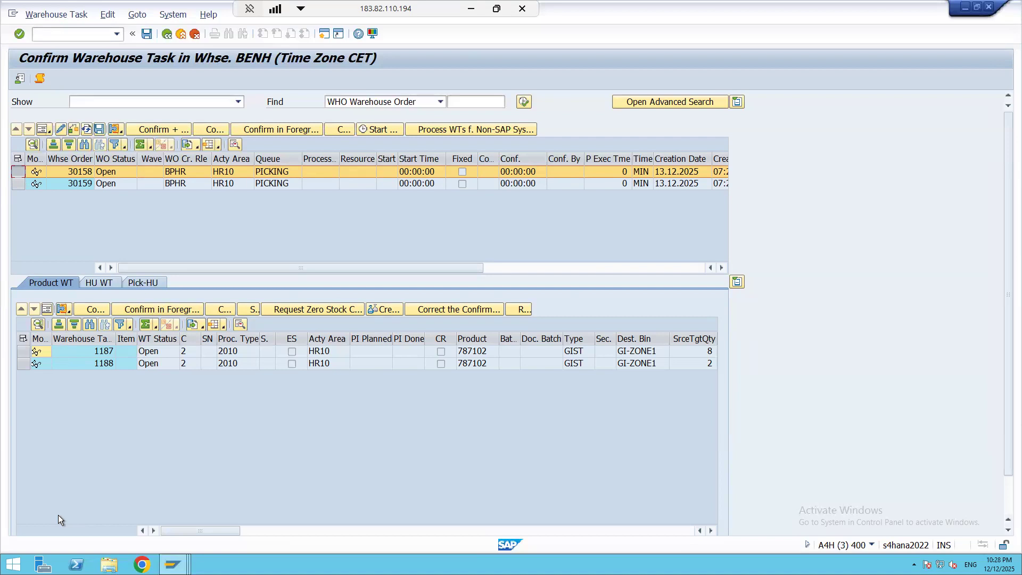
# Switch to the creation rules session, open rule BPHR for warehouse BENH, and examine its Limit and Item Filter fields.
pyautogui.hotkey('alt', 'Tab')
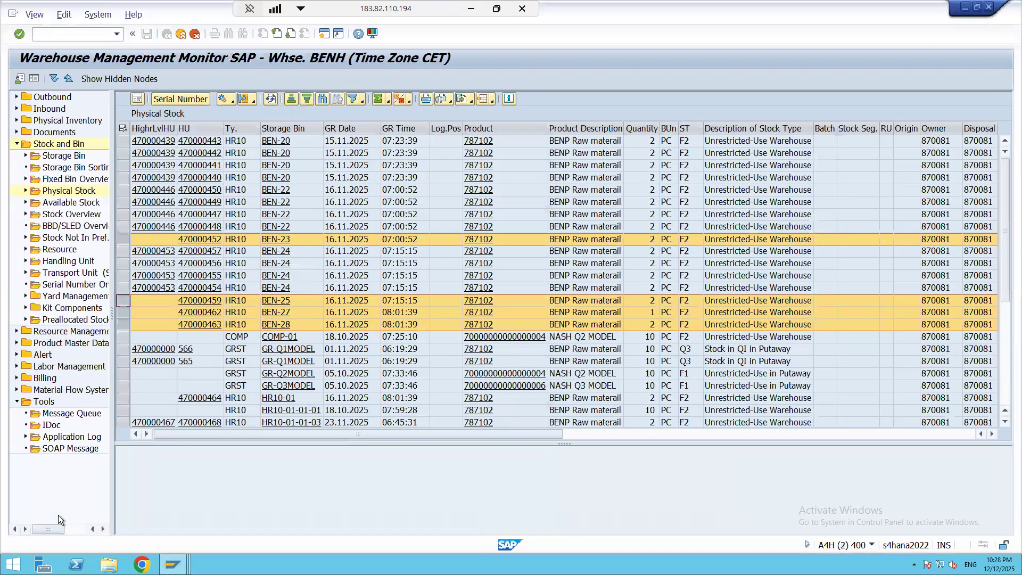
pyautogui.hotkey('alt', 'Tab')
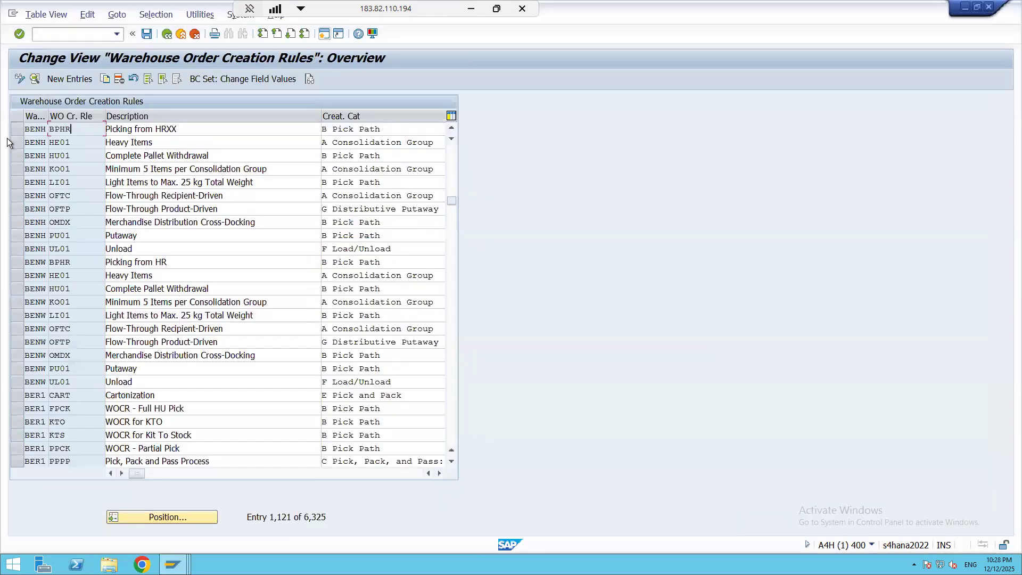
pyautogui.doubleClick(77, 129)
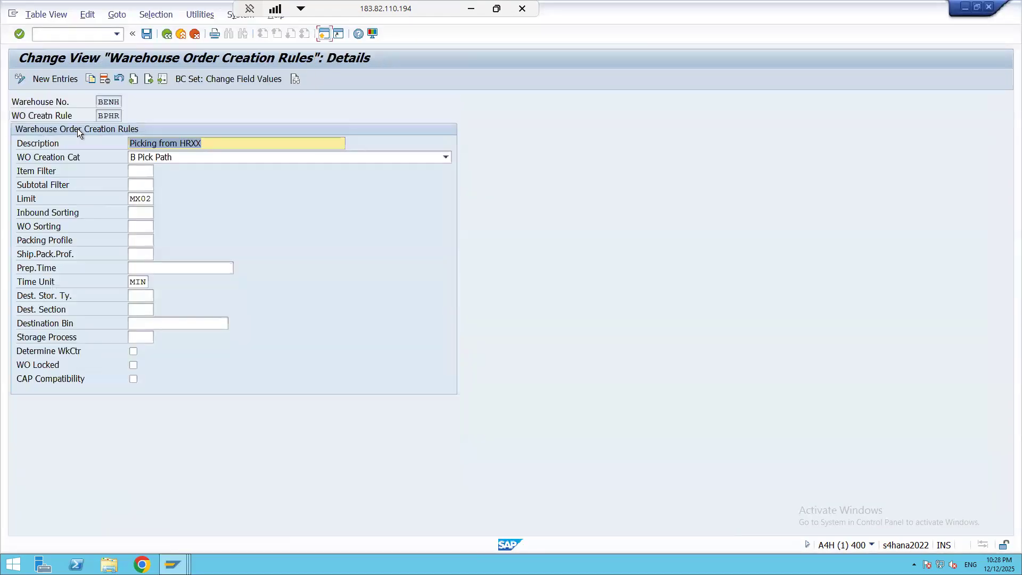
pyautogui.doubleClick(132, 199)
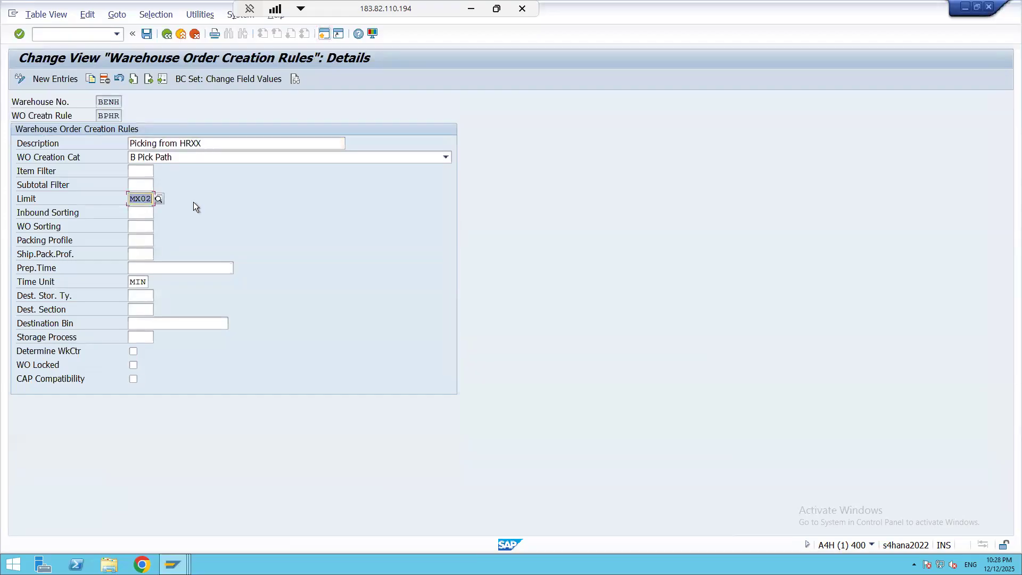
pyautogui.click(143, 171)
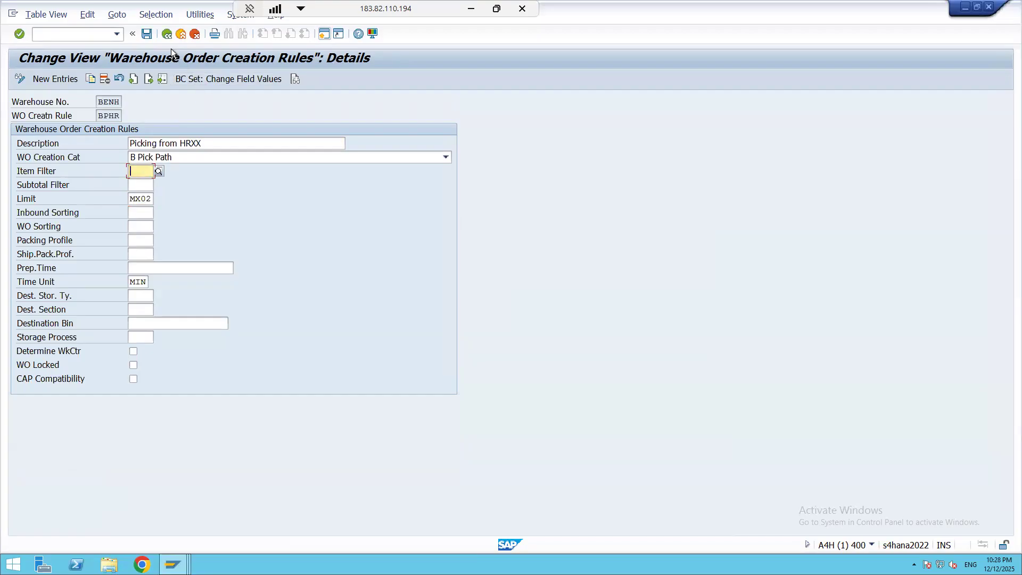
# Leave the creation rules for the IMG and open Define Filters for Warehouse Order Creation Rules.
pyautogui.click(166, 35)
pyautogui.click(166, 35)
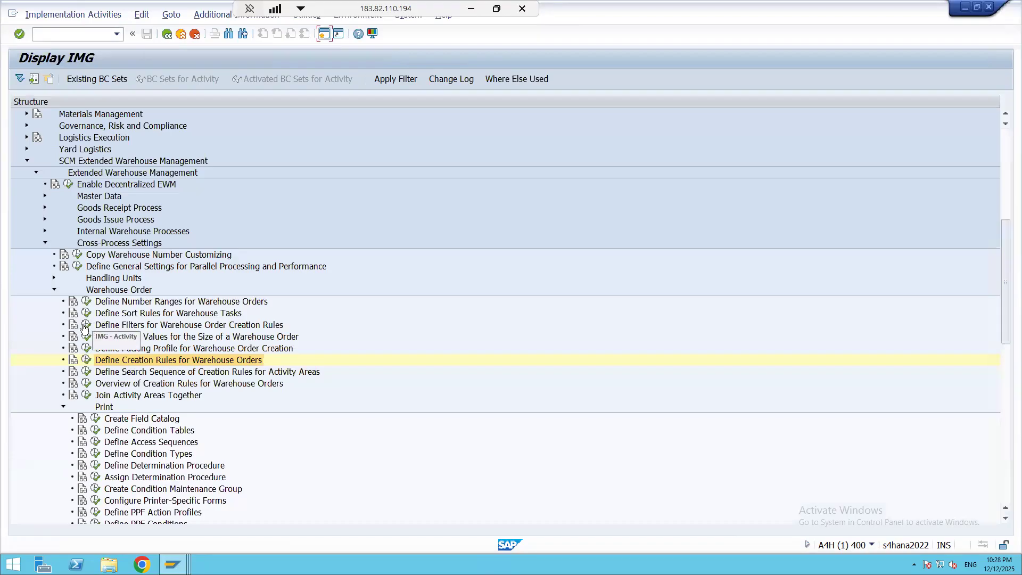
pyautogui.click(97, 327)
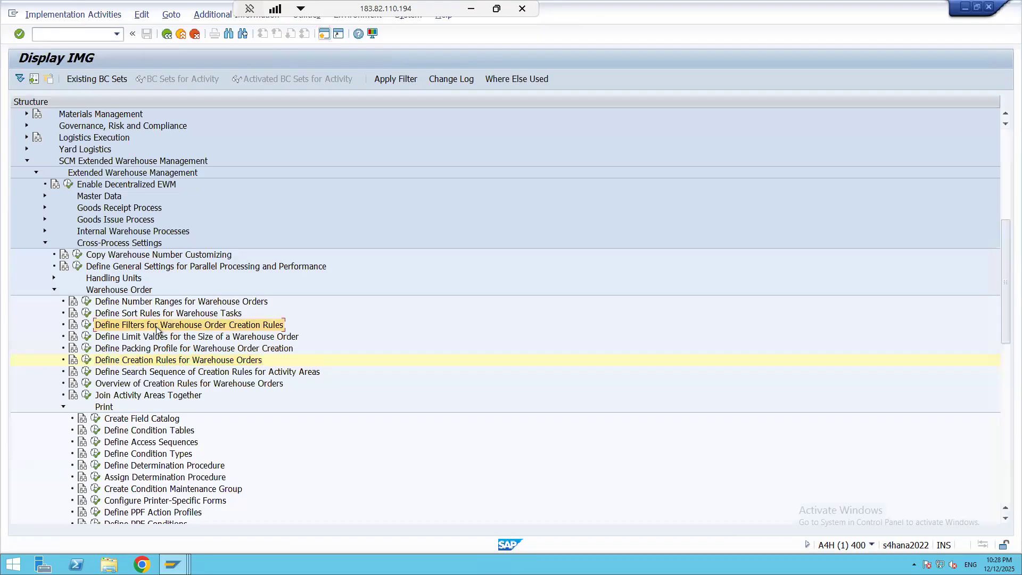
pyautogui.click(86, 324)
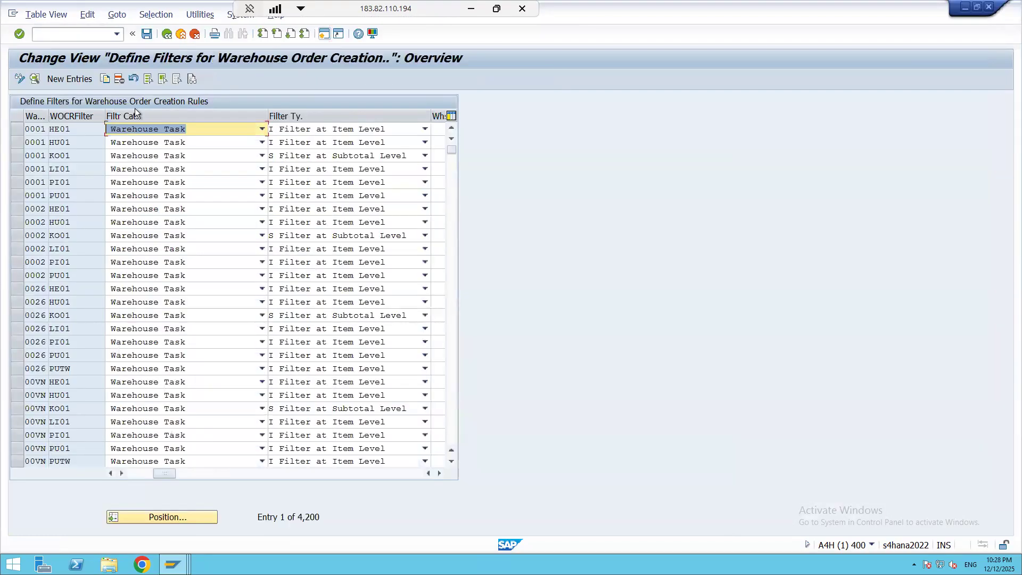
# Position the filter list on warehouse BENH, open filter HE01 and examine its Minimum Weight setting.
pyautogui.click(155, 517)
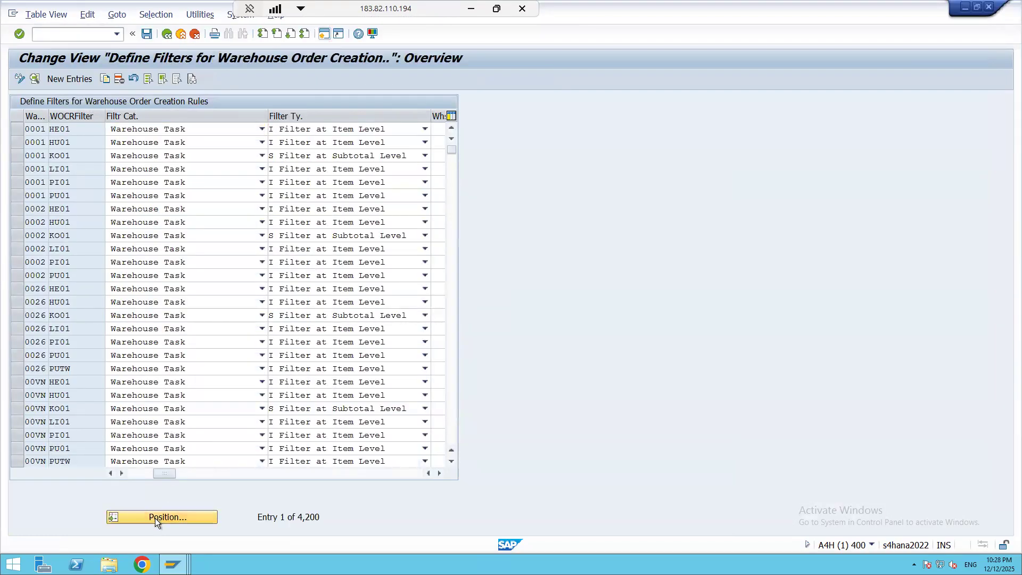
pyautogui.write('BENH')
pyautogui.press('Return')
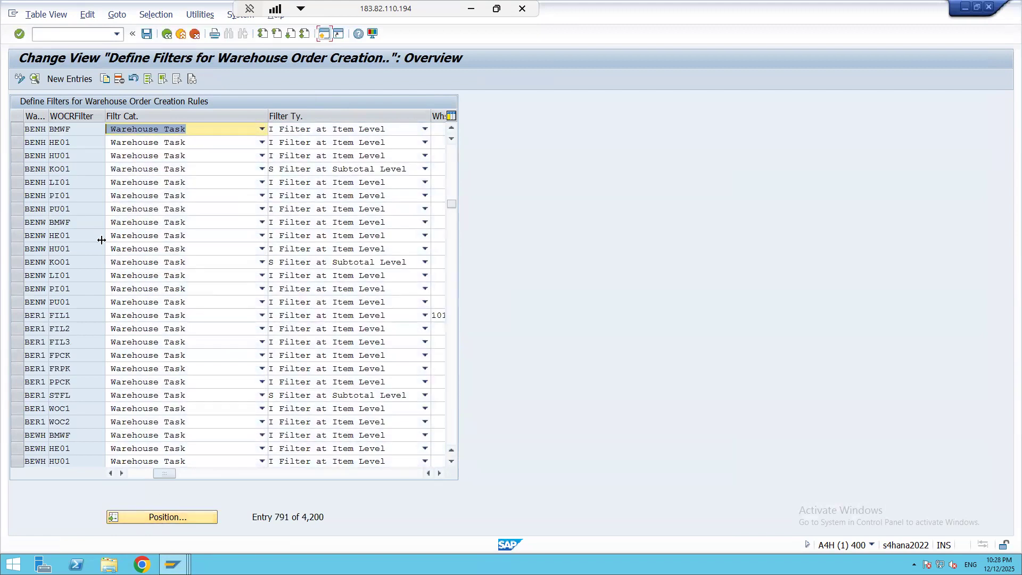
pyautogui.doubleClick(72, 142)
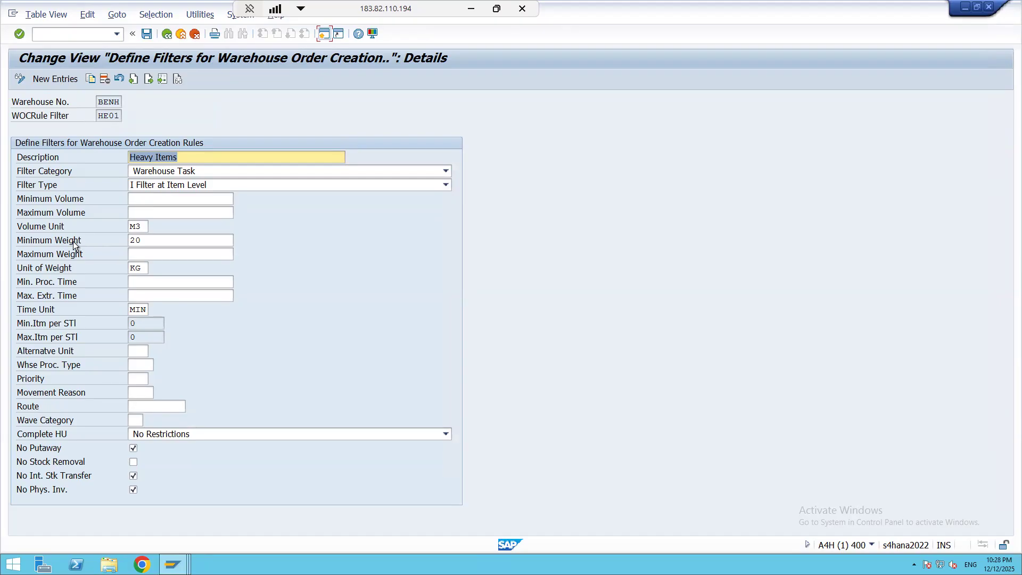
pyautogui.doubleClick(149, 240)
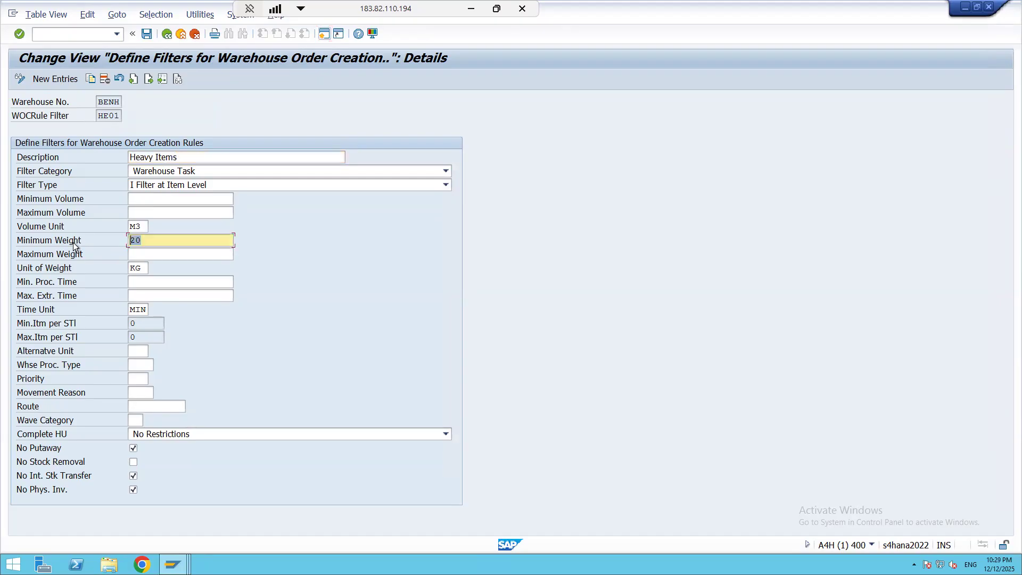
# Check the Maximum Weight of filter HE01, and examine the weight settings of filter BMWF for warehouse BENW.
pyautogui.click(148, 249)
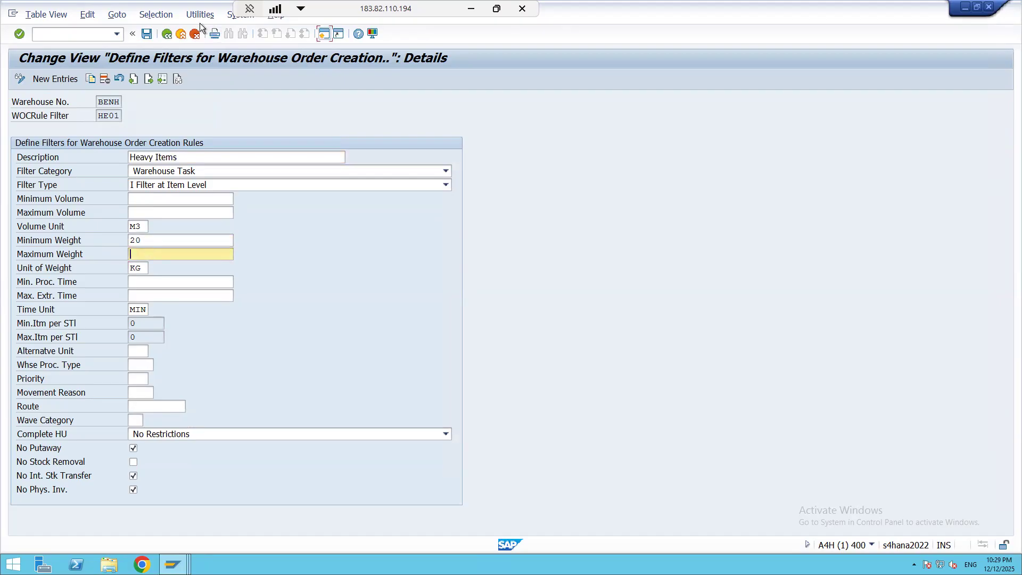
pyautogui.click(167, 35)
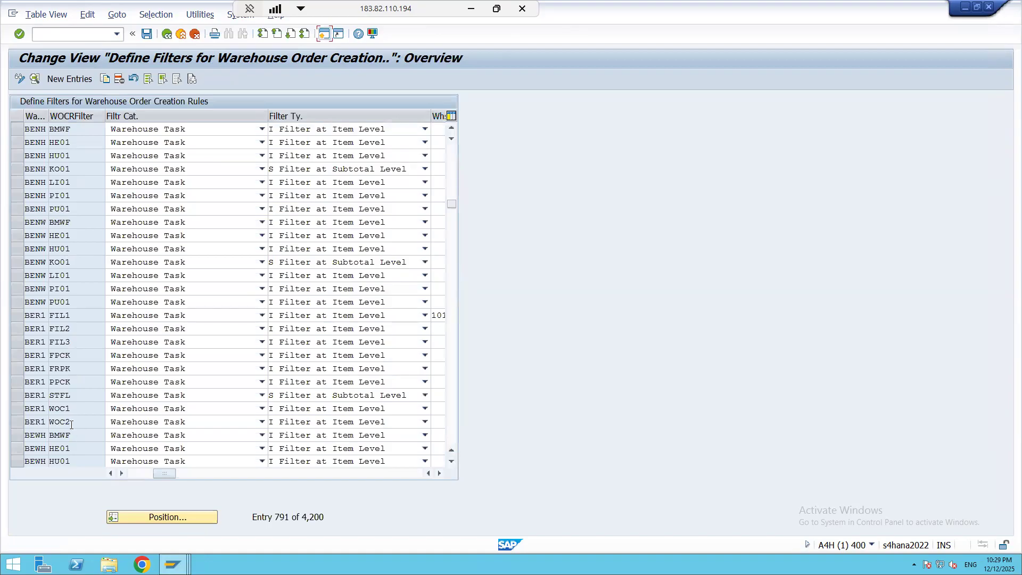
pyautogui.doubleClick(69, 220)
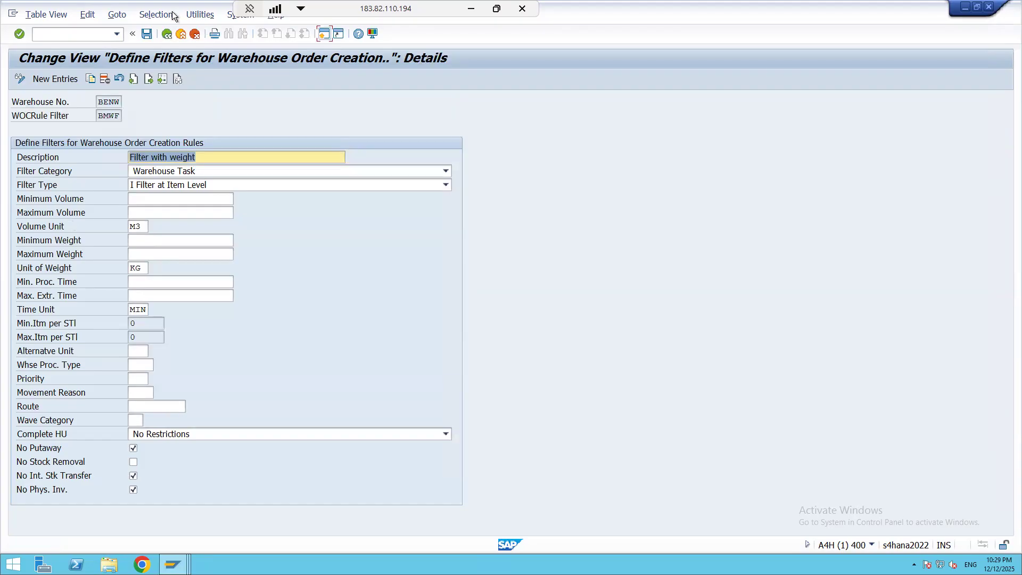
pyautogui.click(167, 34)
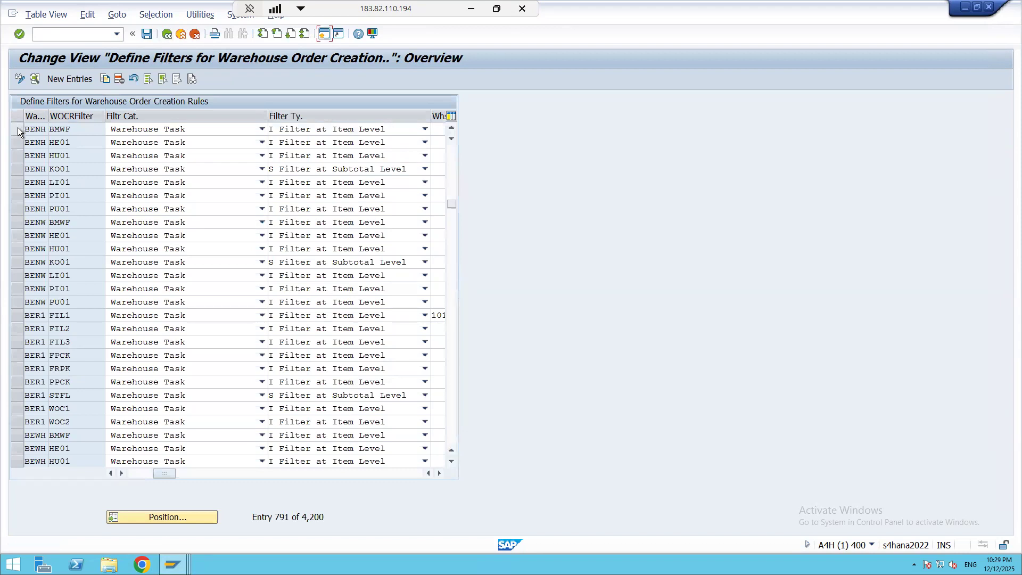
# Copy filter BMWF of warehouse BENH as new filter F100 with a Maximum Weight of 100 KG.
pyautogui.click(17, 129)
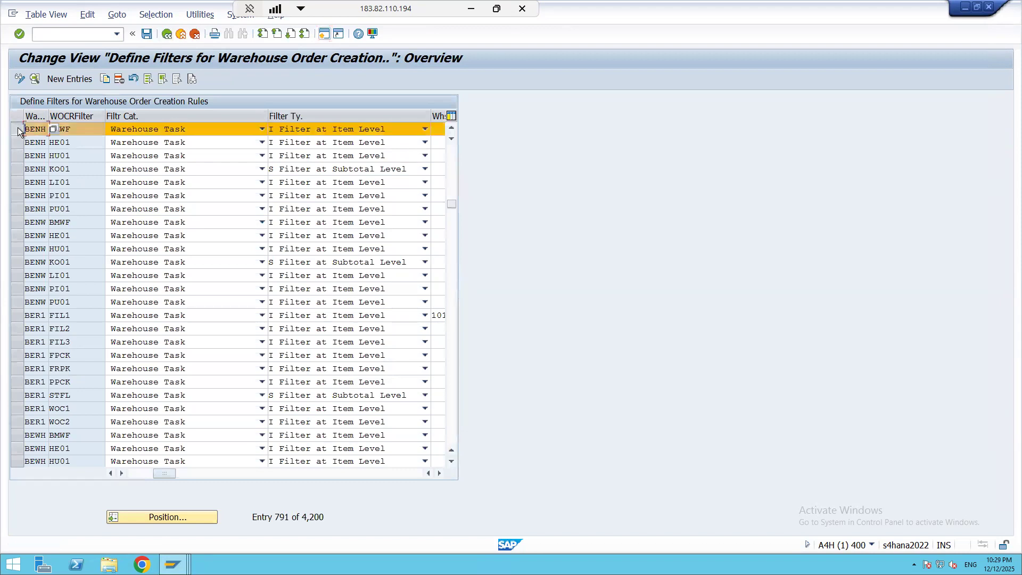
pyautogui.click(110, 80)
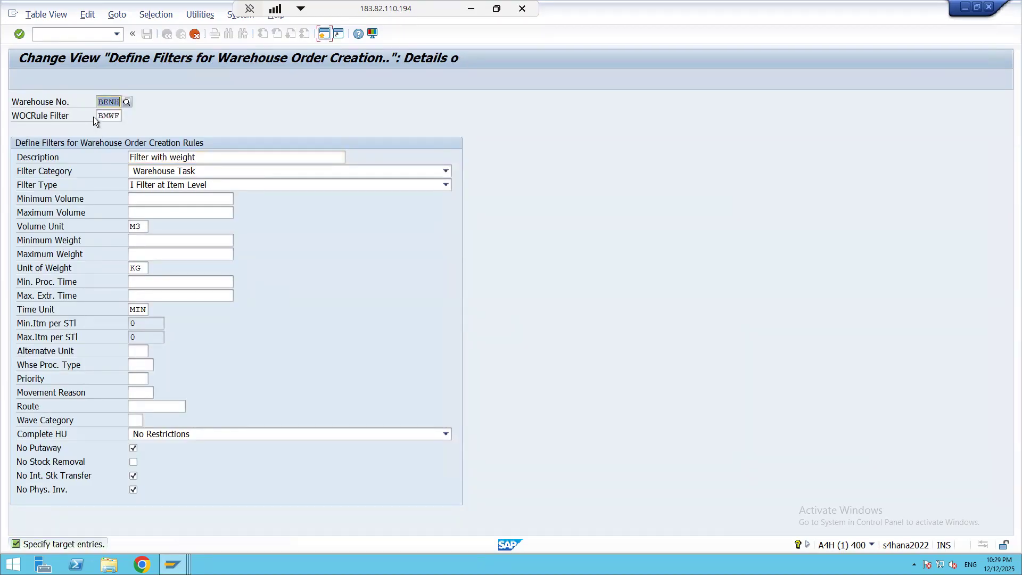
pyautogui.doubleClick(100, 113)
pyautogui.write('FI')
pyautogui.press('BackSpace')
pyautogui.write('100')
pyautogui.click(141, 254)
pyautogui.write('1000')
pyautogui.press('F3')
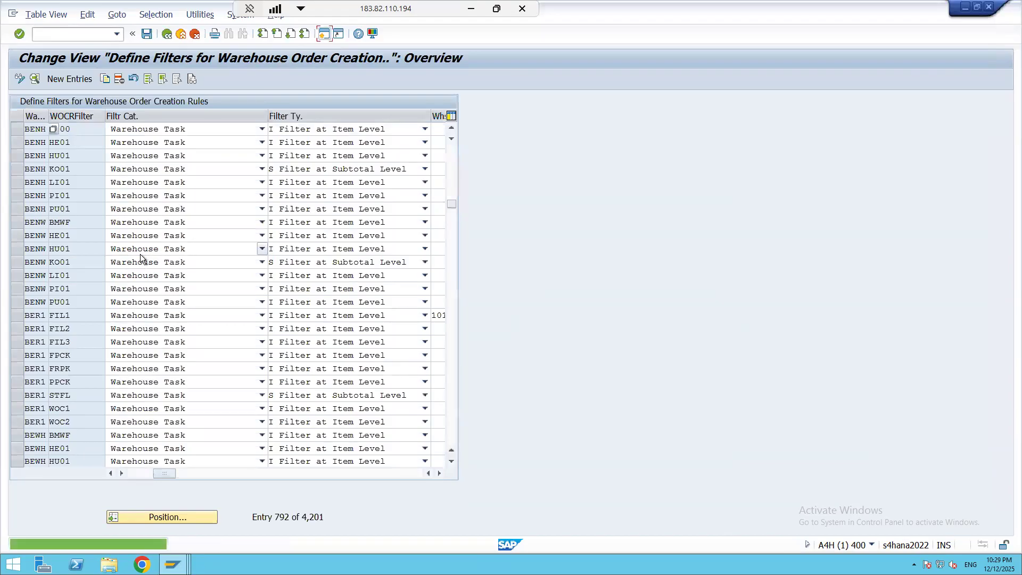
# Open filter F100 and examine its volume, weight, processing time, process type, priority and route criteria.
pyautogui.doubleClick(75, 129)
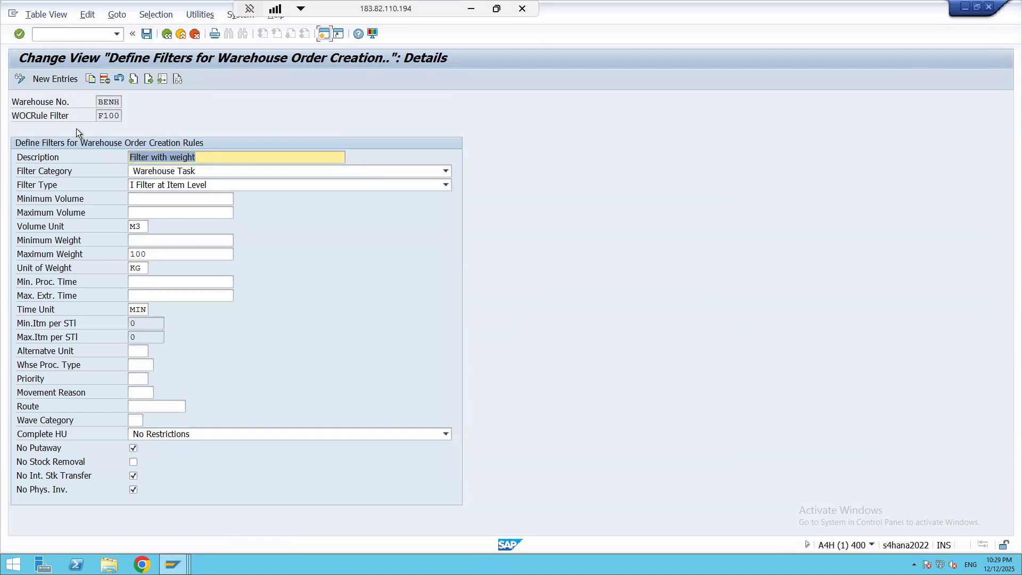
pyautogui.click(147, 297)
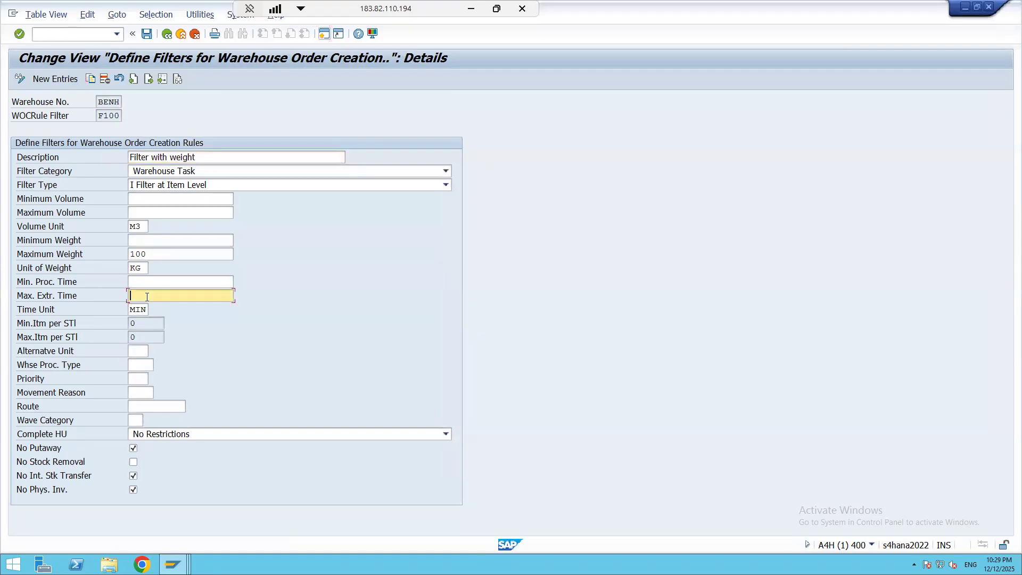
pyautogui.click(143, 199)
pyautogui.click(143, 213)
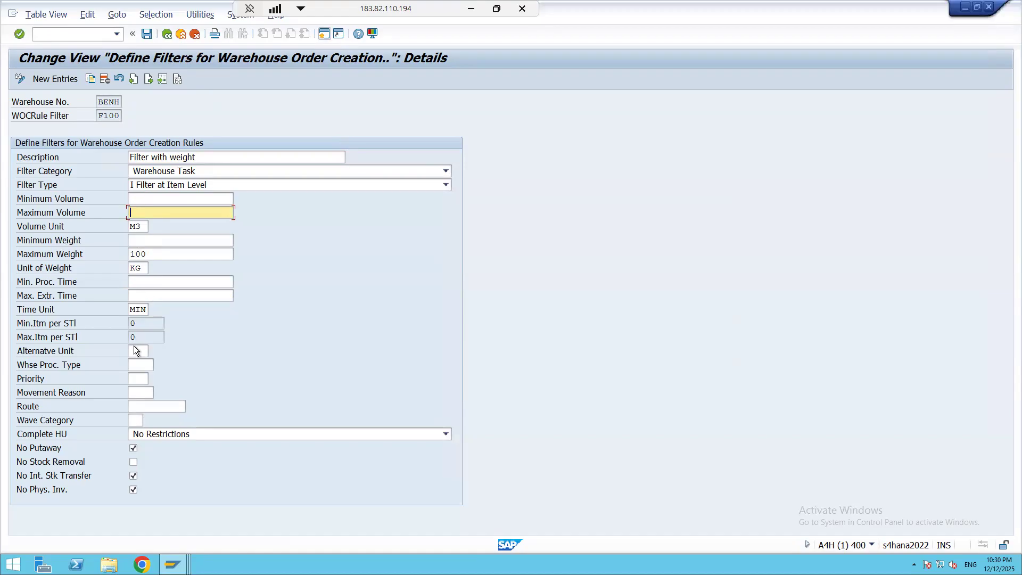
pyautogui.click(136, 365)
pyautogui.click(138, 377)
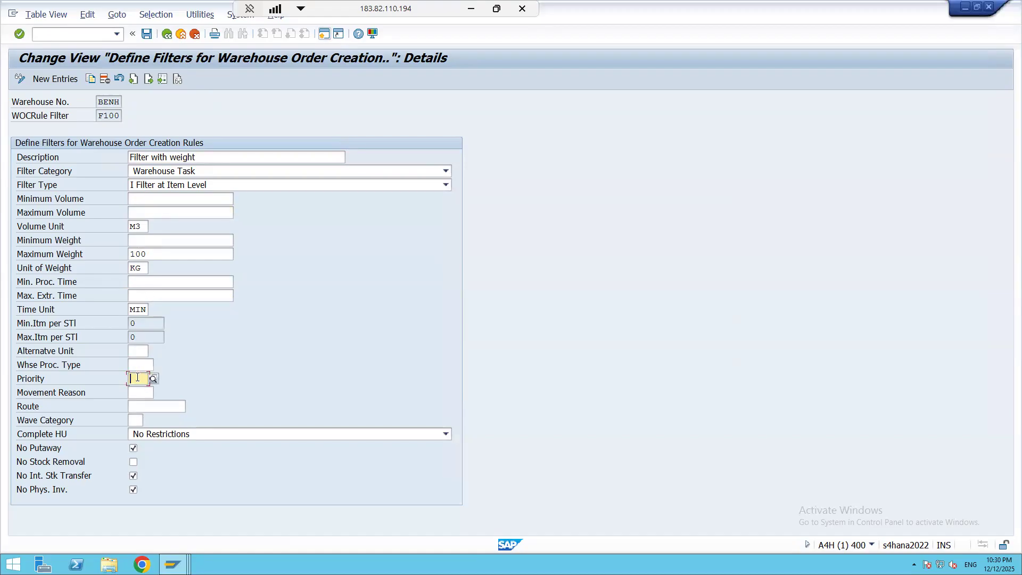
pyautogui.click(142, 406)
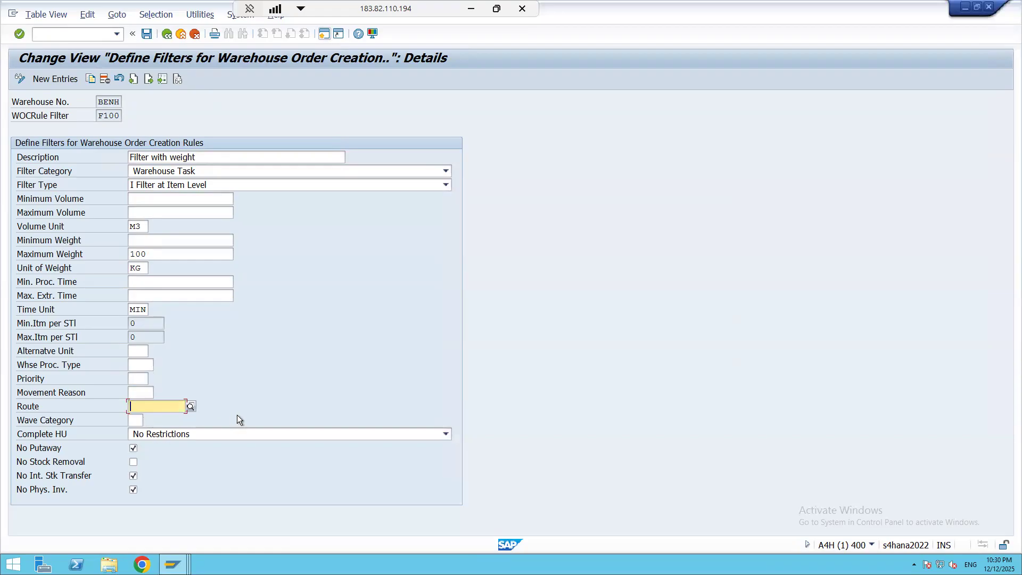
pyautogui.click(149, 249)
pyautogui.click(142, 227)
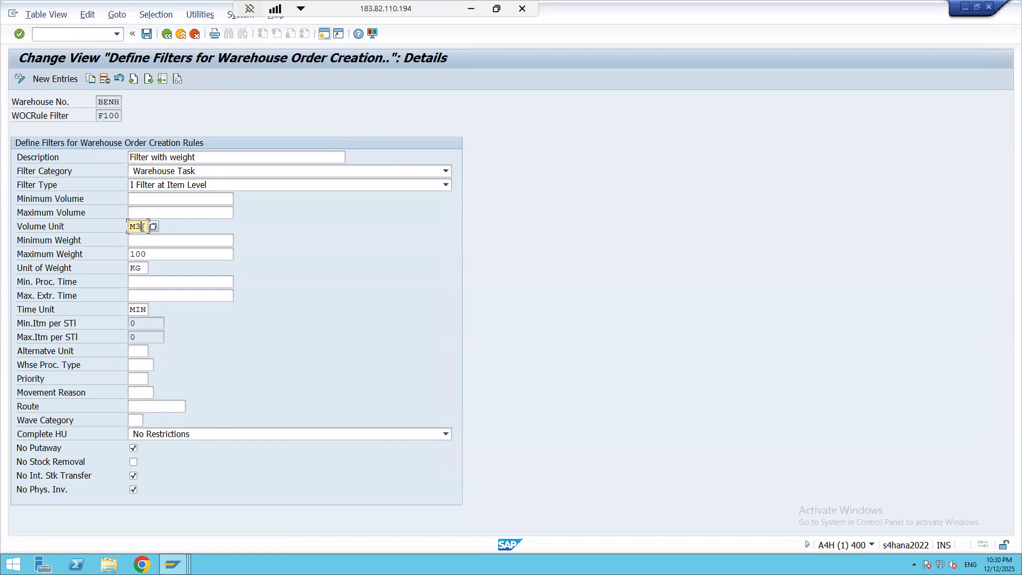
pyautogui.moveTo(97, 116); pyautogui.dragTo(157, 126)
pyautogui.press('End')
# Save filter F100 to the proposed customizing request and return to the IMG structure.
pyautogui.click(147, 35)
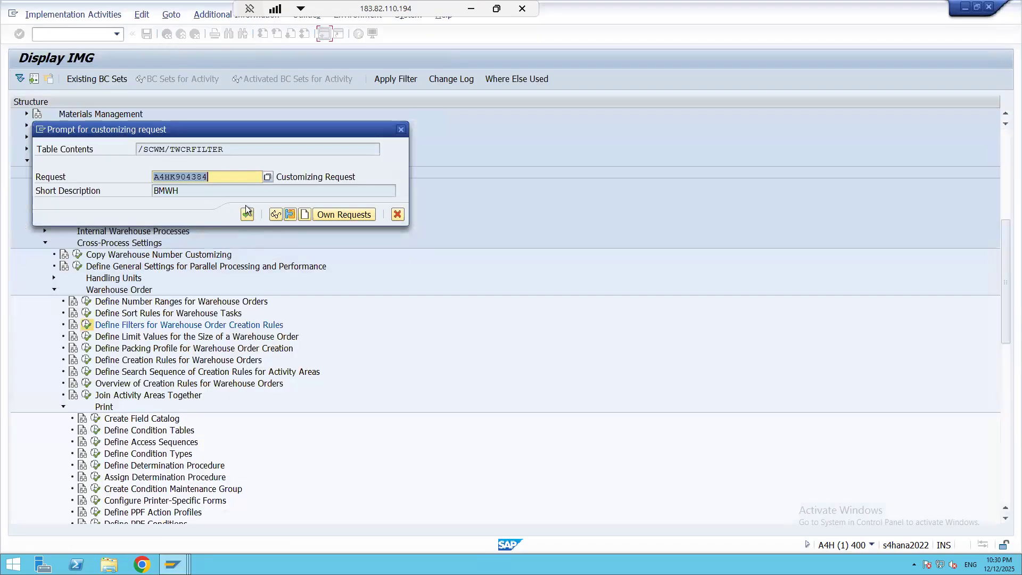
pyautogui.click(247, 214)
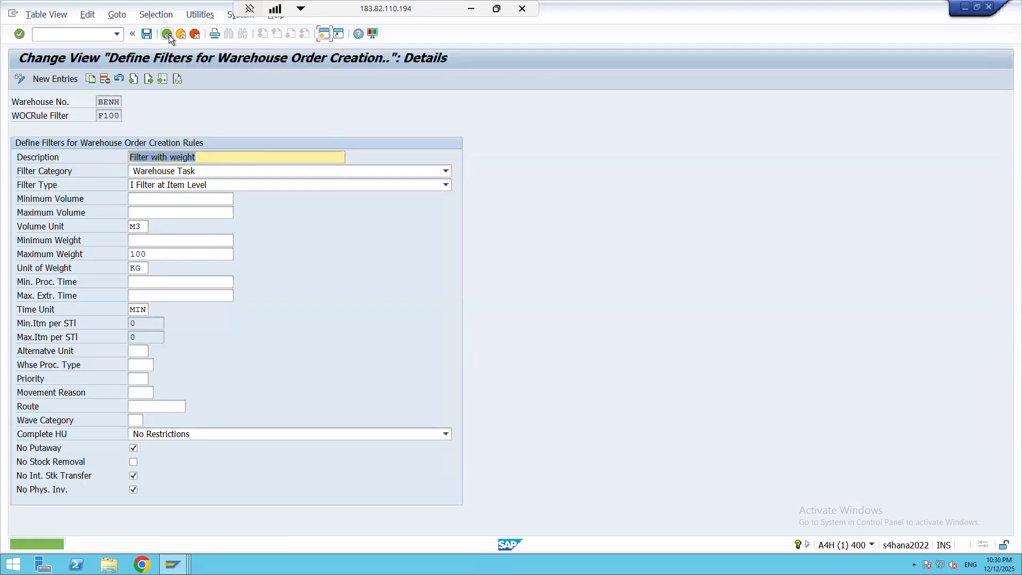
pyautogui.click(167, 34)
pyautogui.click(168, 34)
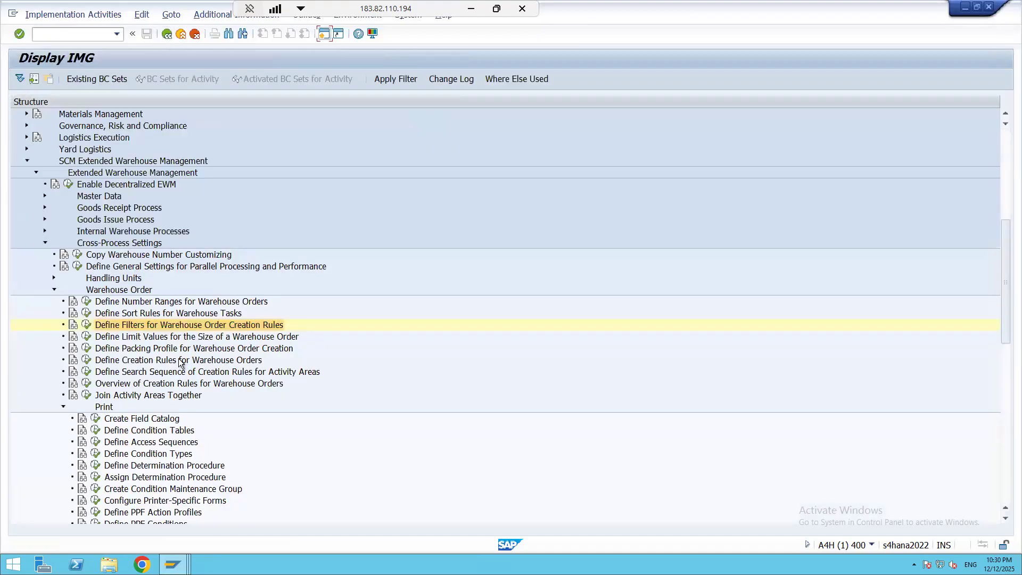
# Open Define Limit Values for the Size of a Warehouse Order and display limit MX02 of warehouse BENH.
pyautogui.click(88, 339)
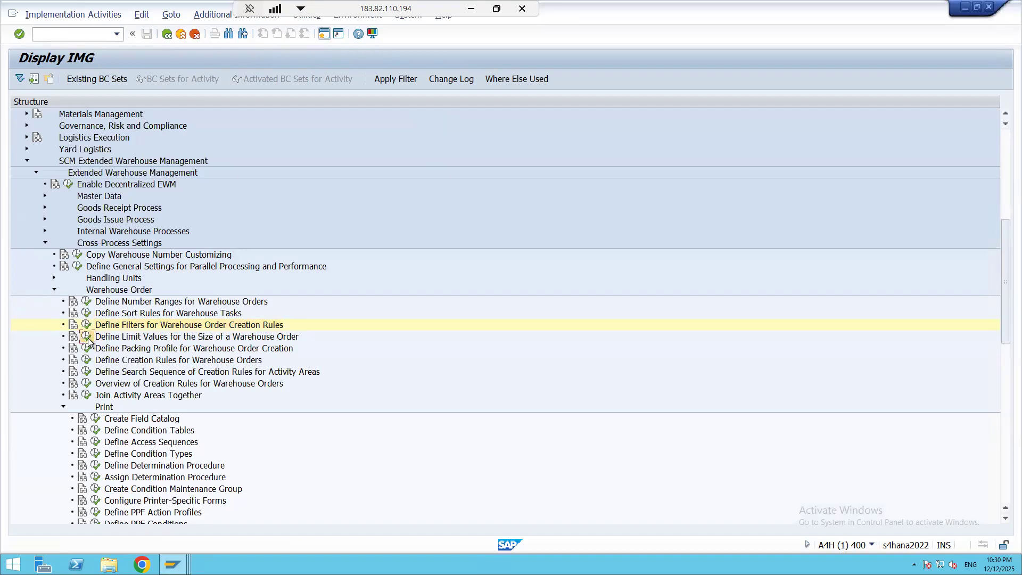
pyautogui.click(148, 521)
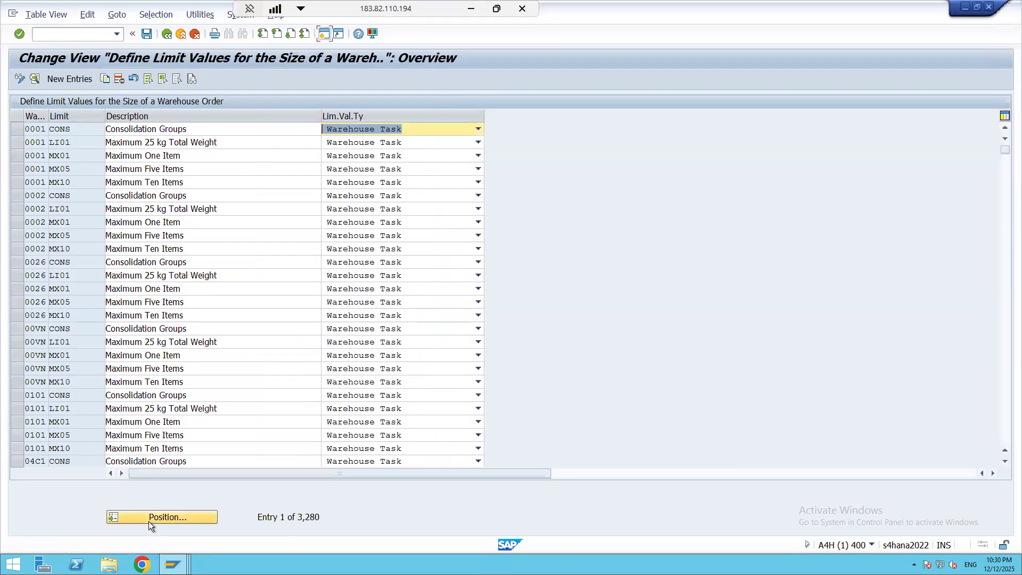
pyautogui.write('BEN')
pyautogui.press('Return')
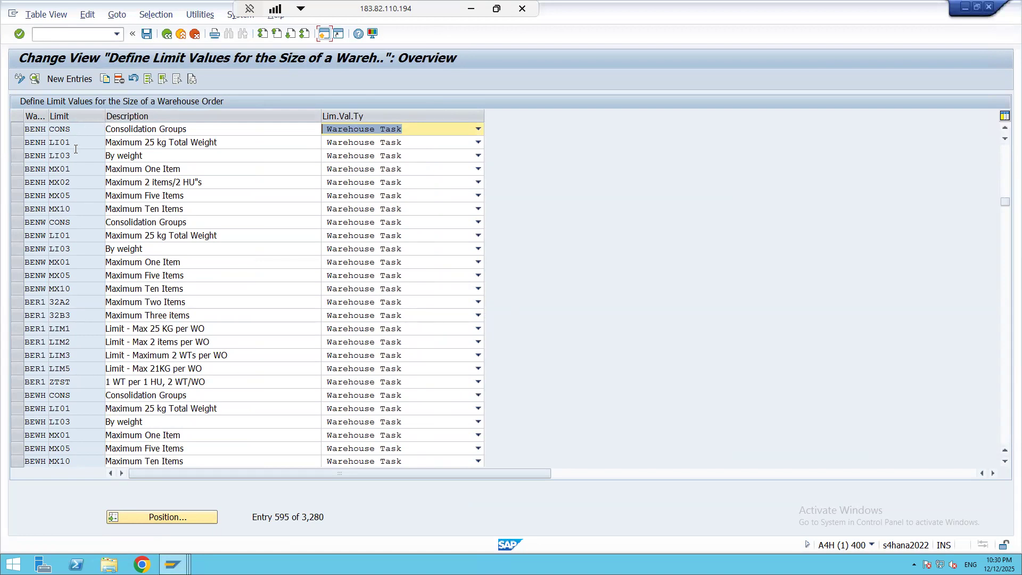
pyautogui.doubleClick(76, 184)
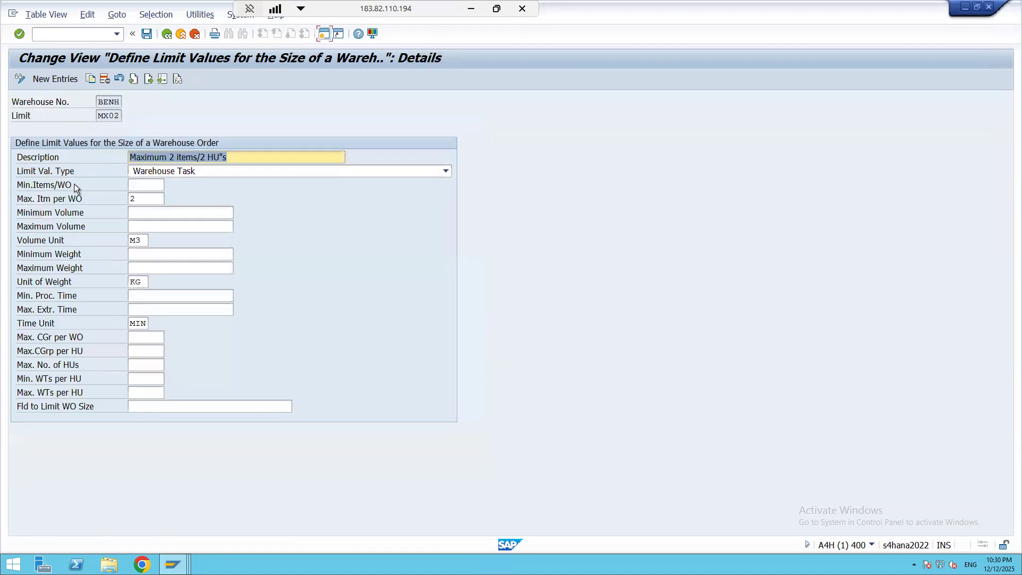
# Set limit MX02's Maximum Weight to 100 KG, save it to the proposed customizing request and return to the IMG.
pyautogui.click(136, 268)
pyautogui.write('100')
pyautogui.press('Return')
pyautogui.click(147, 34)
pyautogui.click(246, 215)
pyautogui.click(166, 35)
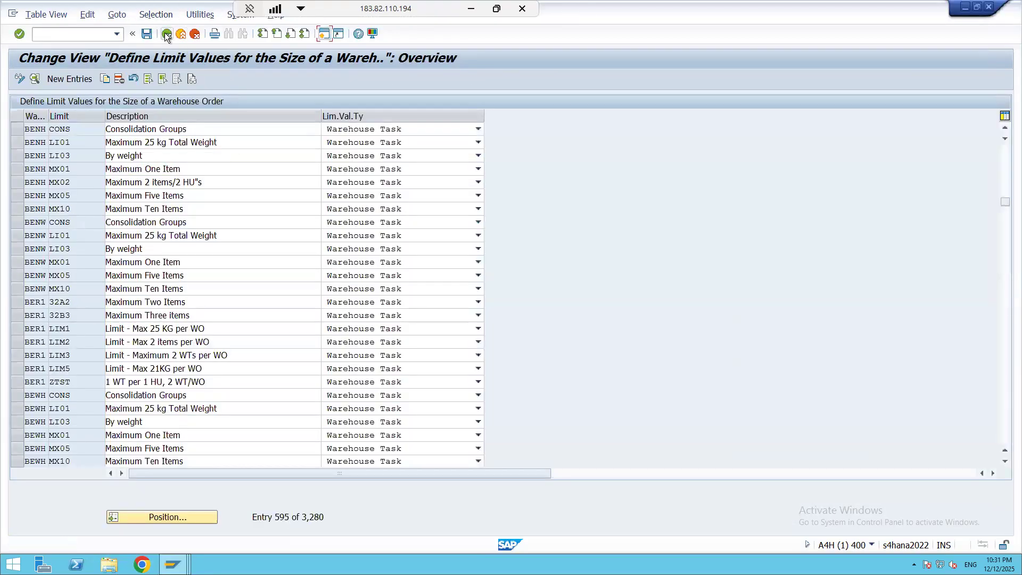
pyautogui.click(167, 34)
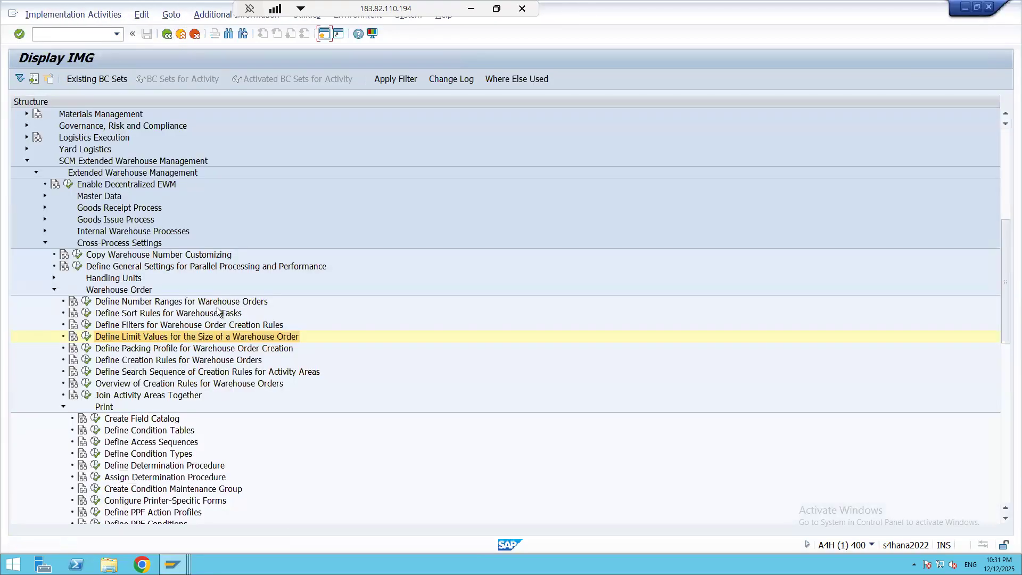
# Open Define Creation Rules for Warehouse Orders and display rule BPHR of warehouse BENH.
pyautogui.click(87, 360)
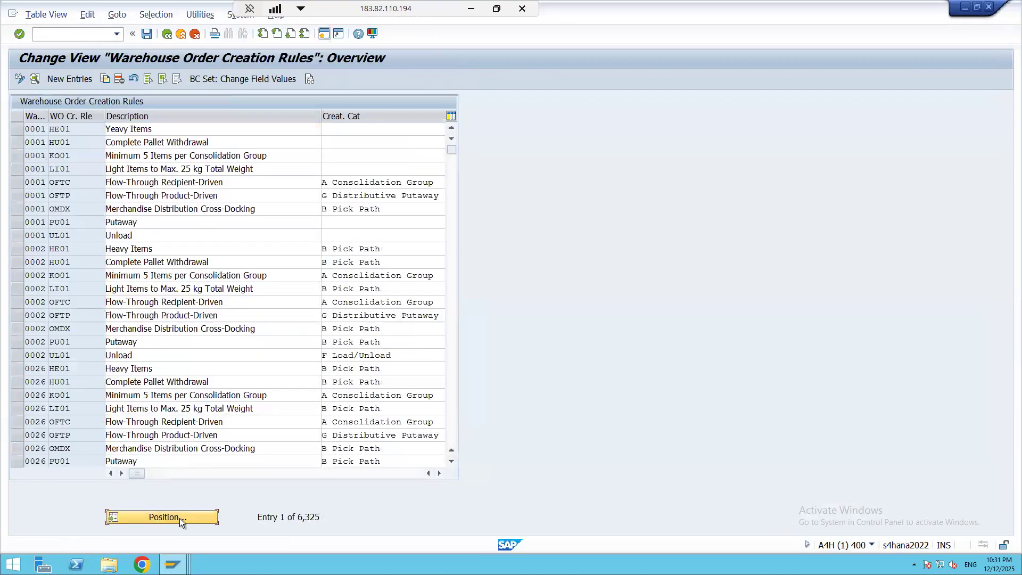
pyautogui.click(180, 518)
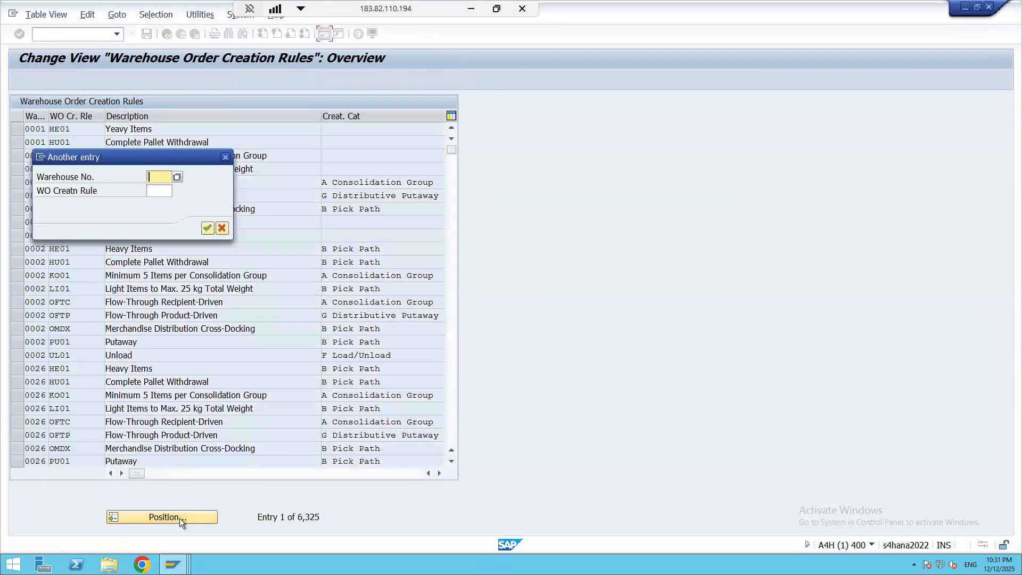
pyautogui.write('BENH')
pyautogui.press('Return')
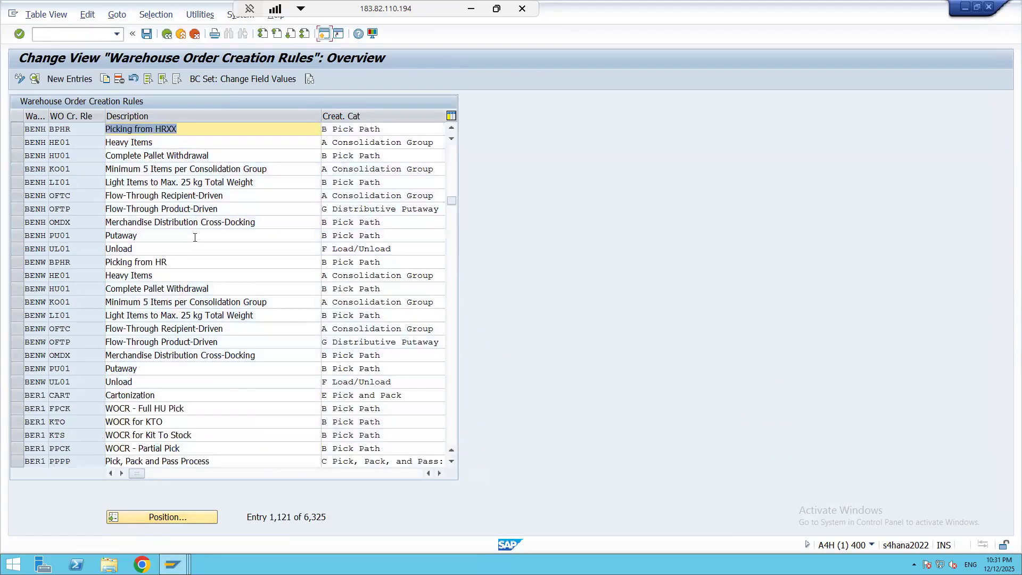
pyautogui.doubleClick(78, 128)
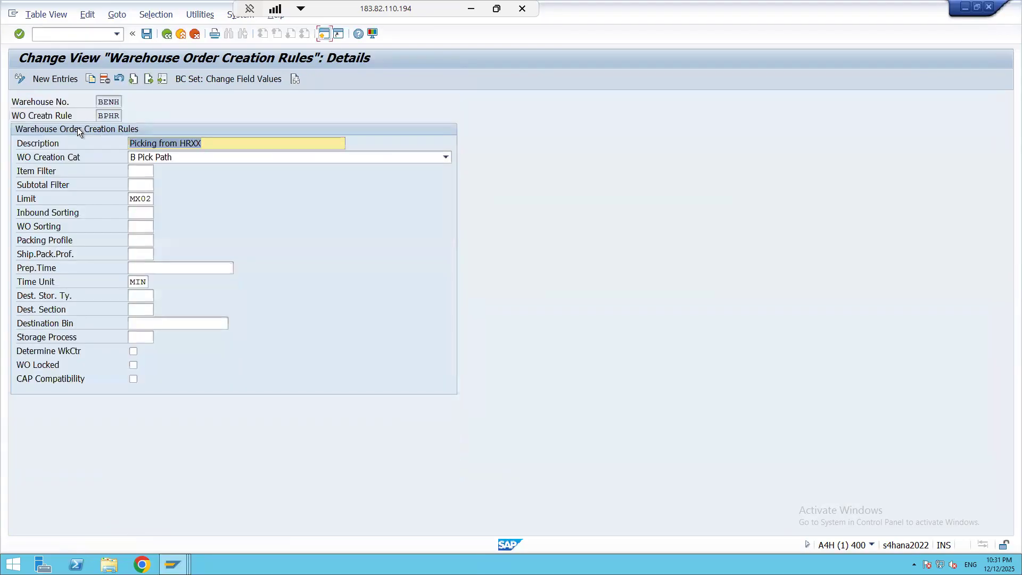
# Assign item filter F100 to creation rule BPHR from the list of available filters.
pyautogui.click(150, 172)
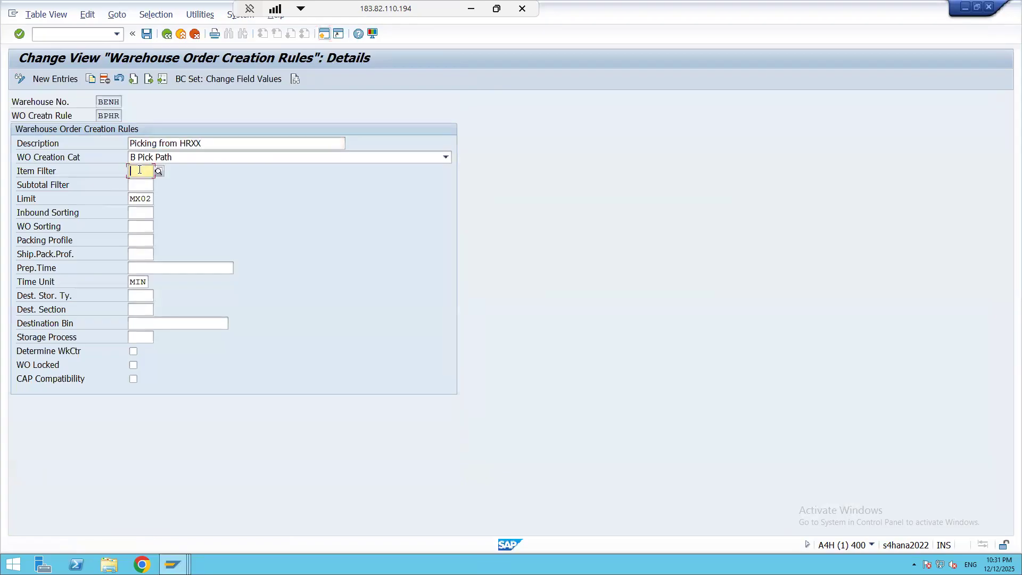
pyautogui.press('F4')
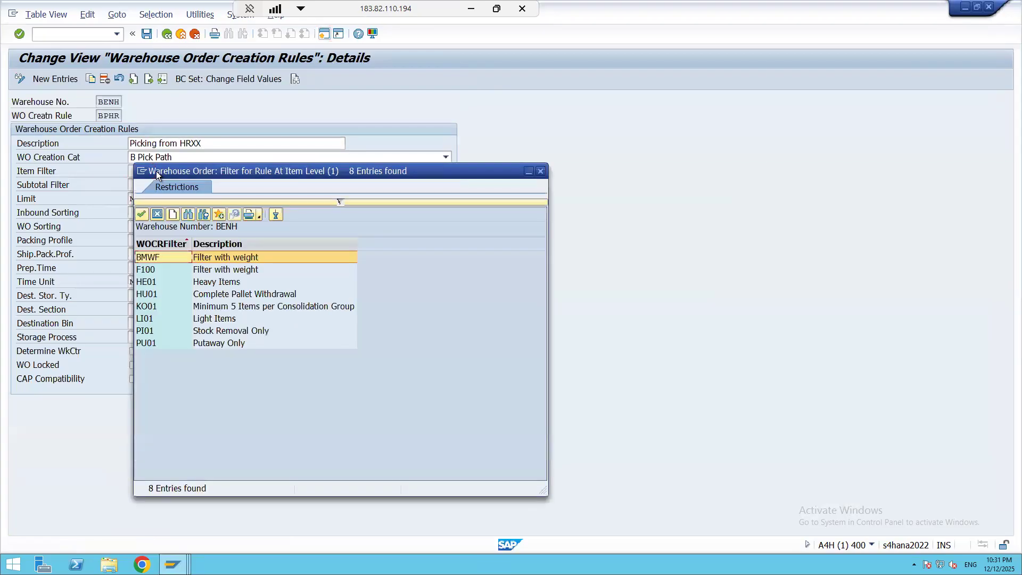
pyautogui.doubleClick(158, 270)
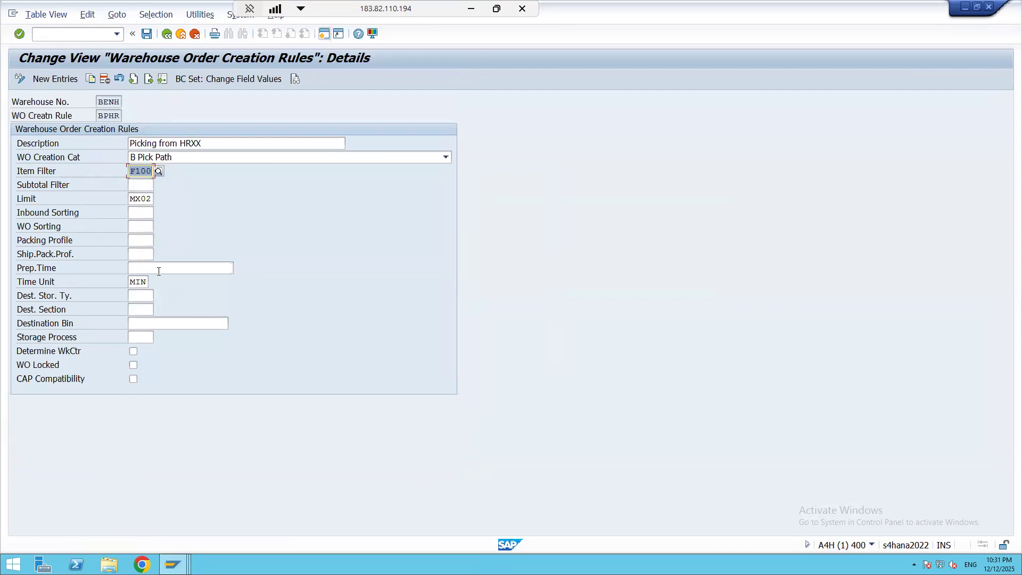
pyautogui.hotkey('shift', 'Tab')
pyautogui.hotkey('shift', 'Tab')
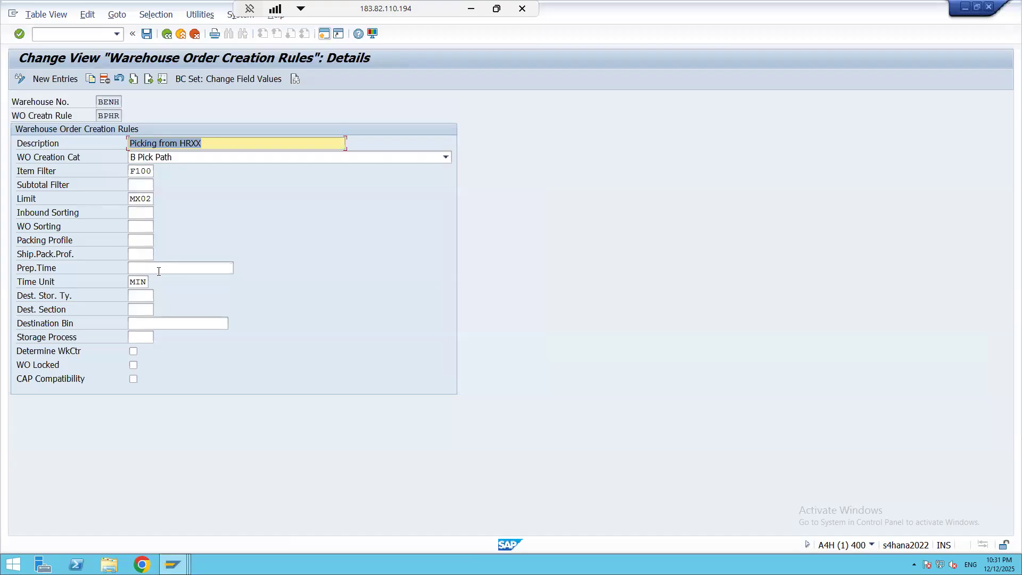
# Examine how the Item Filter and Limit assignments work together in creation rule BPHR.
pyautogui.doubleClick(101, 115)
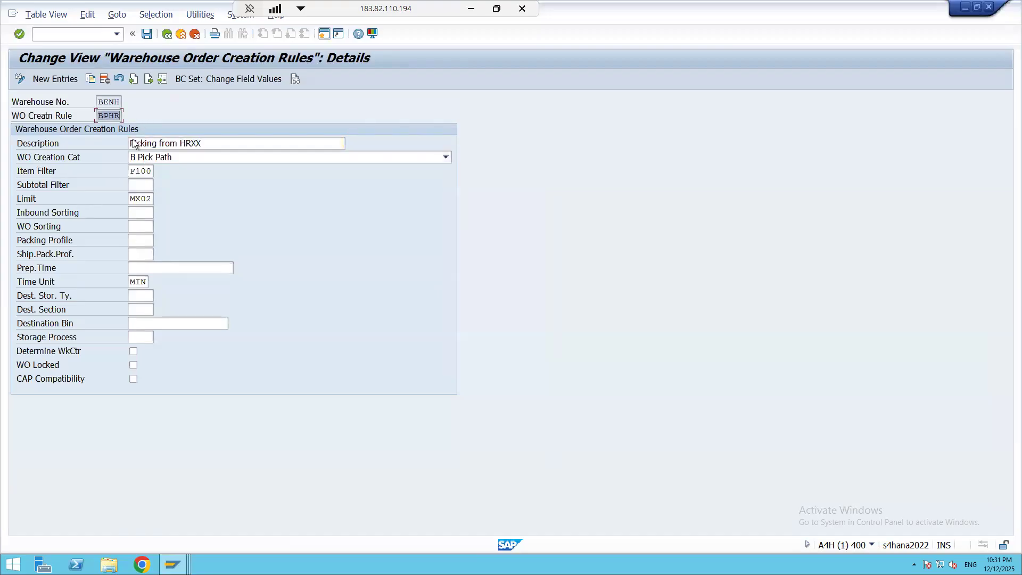
pyautogui.doubleClick(133, 199)
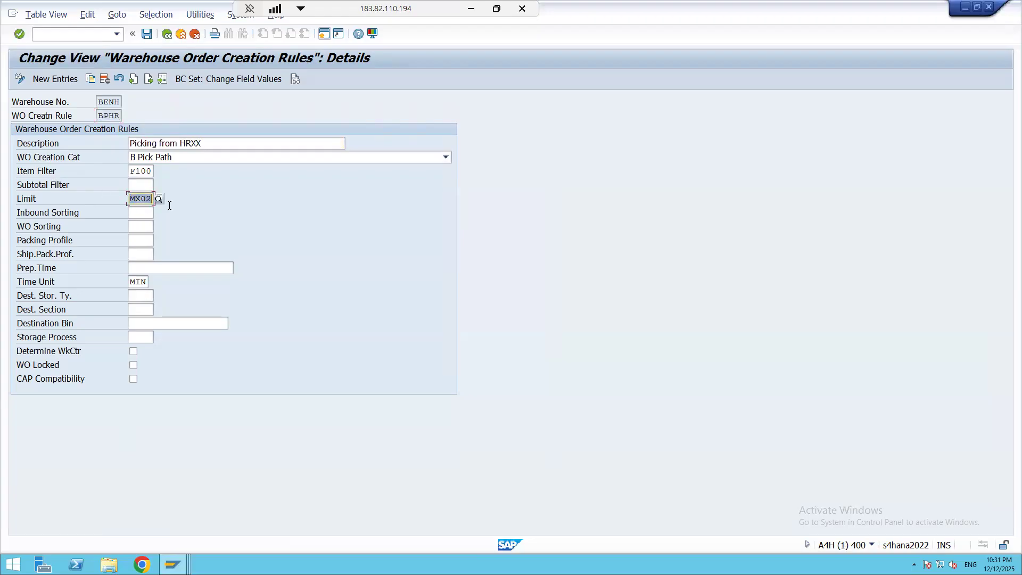
pyautogui.doubleClick(134, 171)
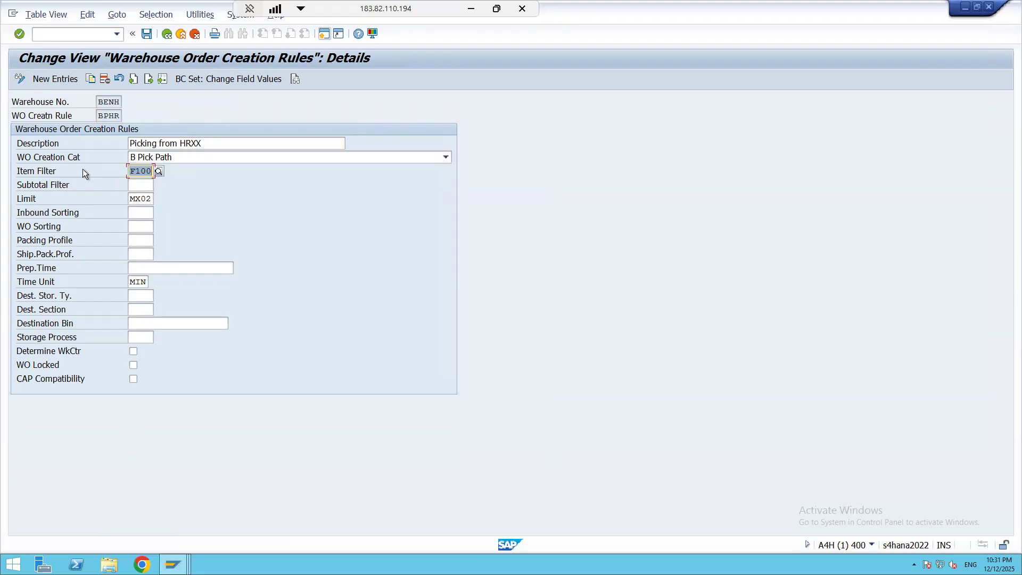
pyautogui.doubleClick(134, 199)
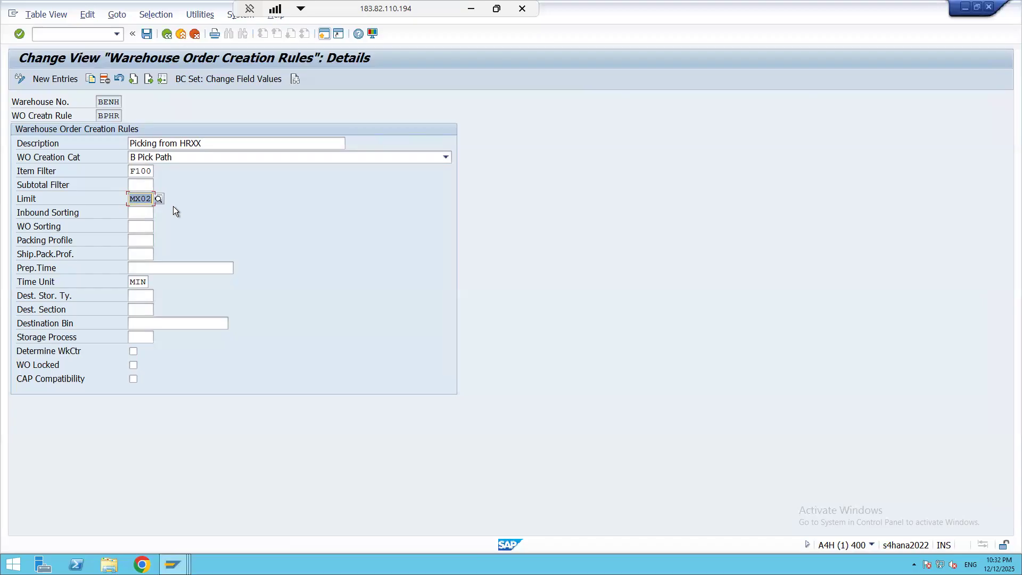
pyautogui.click(148, 198)
pyautogui.doubleClick(147, 198)
pyautogui.moveTo(131, 171); pyautogui.dragTo(181, 180)
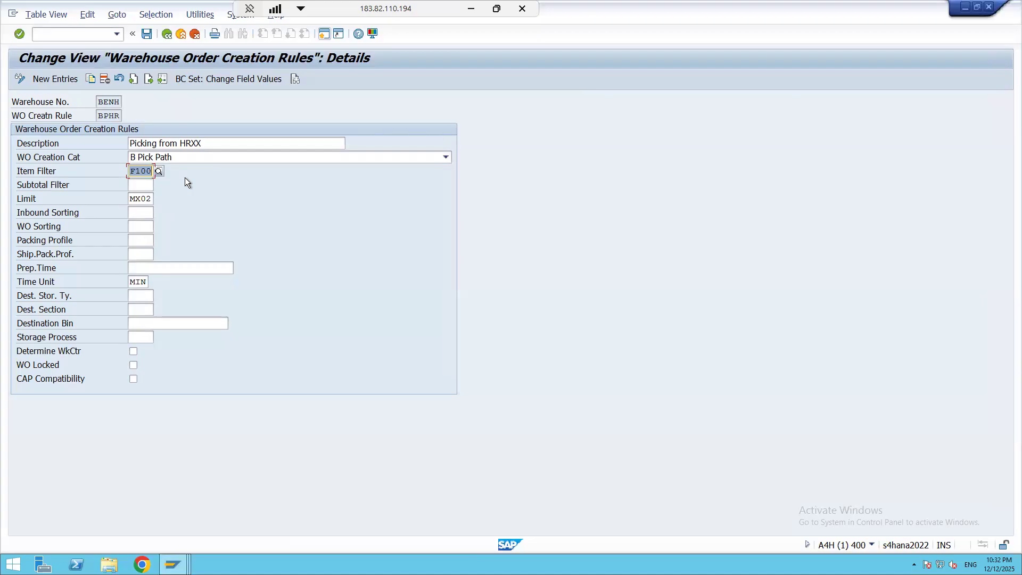
# Check which sorting rules are available for Inbound Sorting in creation rule BPHR, and close the list without choosing one.
pyautogui.moveTo(131, 199); pyautogui.dragTo(193, 196)
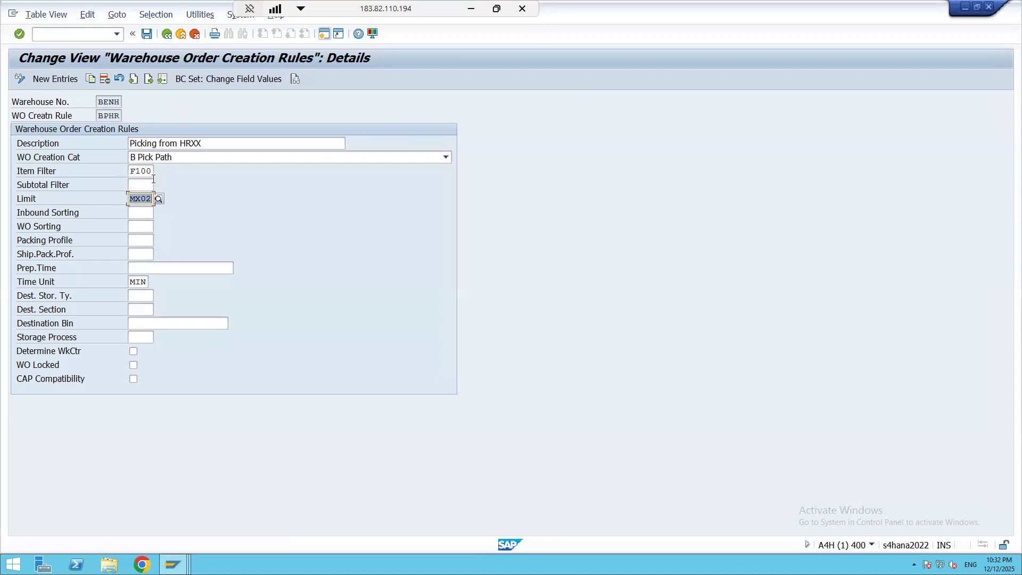
pyautogui.moveTo(132, 170); pyautogui.dragTo(172, 174)
pyautogui.click(147, 180)
pyautogui.click(141, 213)
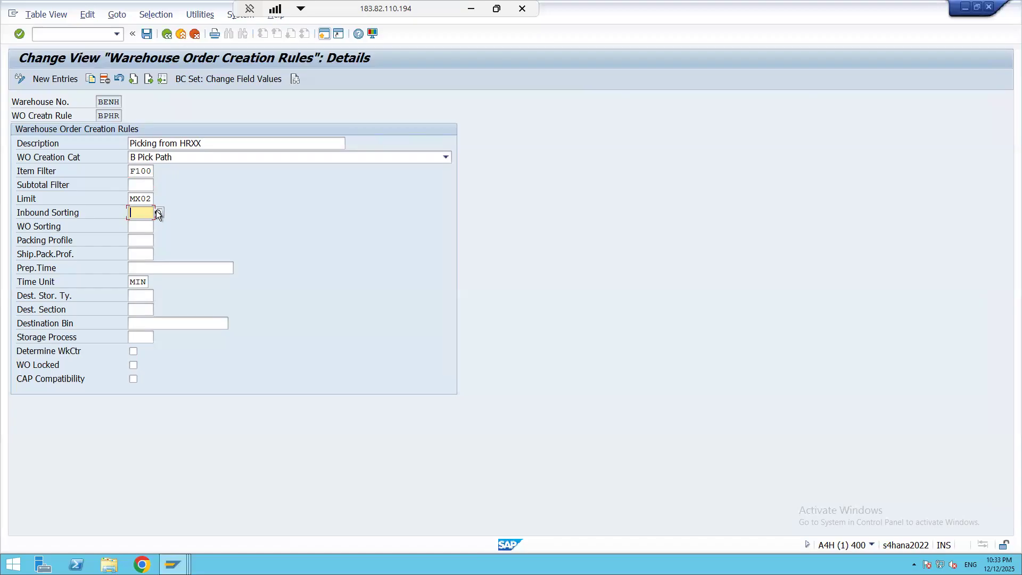
pyautogui.click(158, 213)
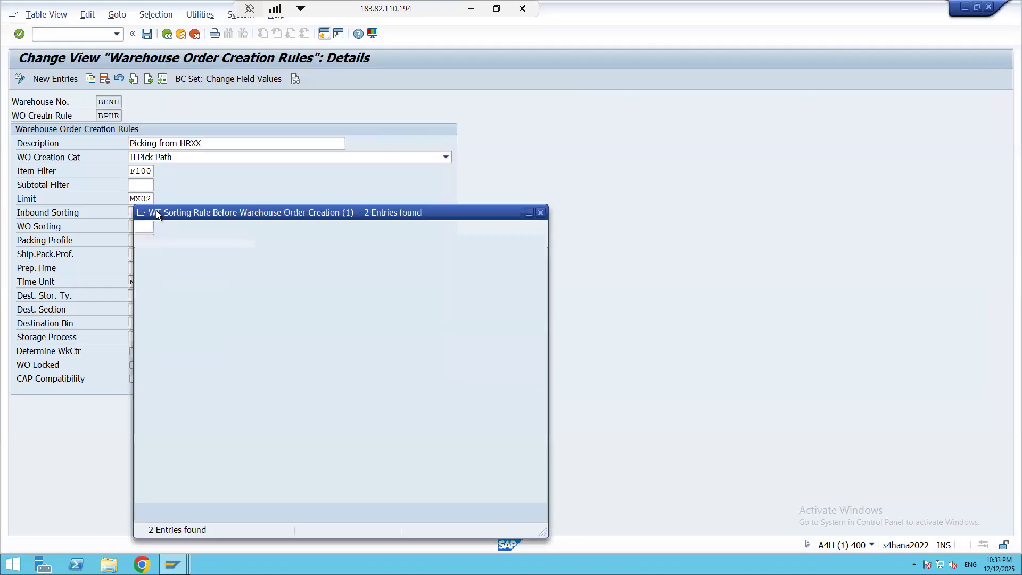
pyautogui.click(177, 314)
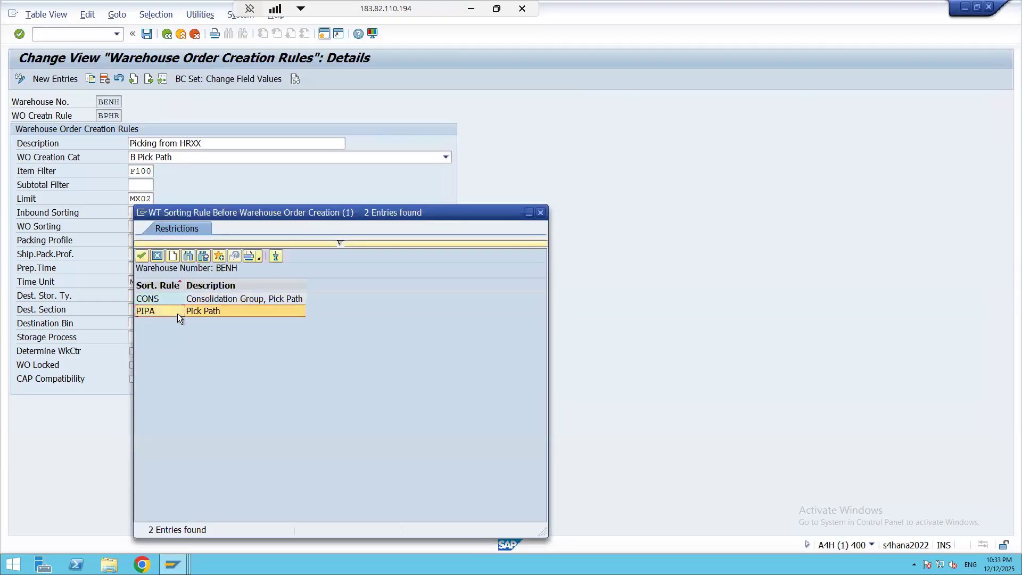
pyautogui.click(540, 214)
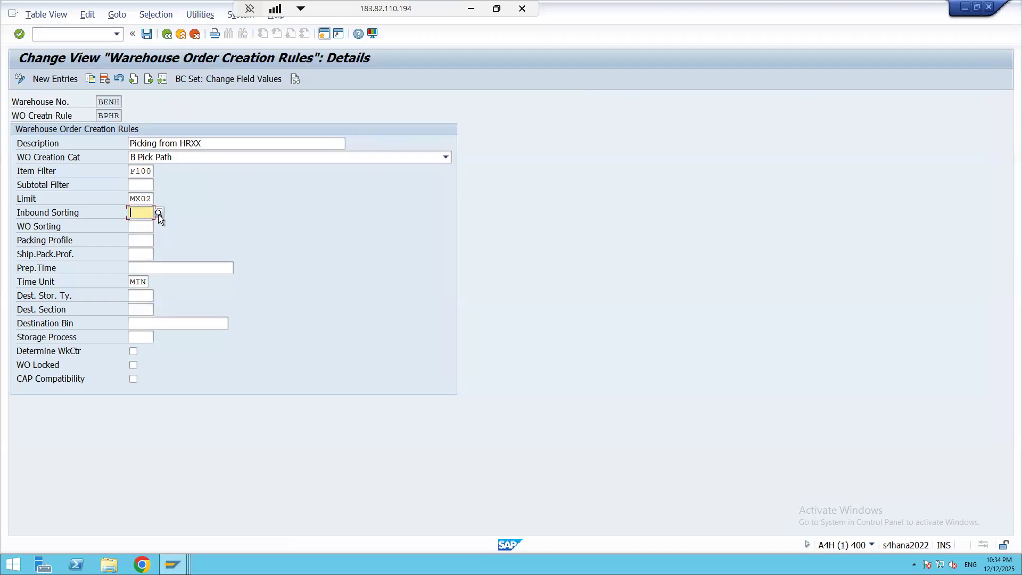
# Leave creation rule BPHR, saving its changes to the proposed customizing request, and return to the IMG.
pyautogui.click(166, 35)
pyautogui.click(165, 35)
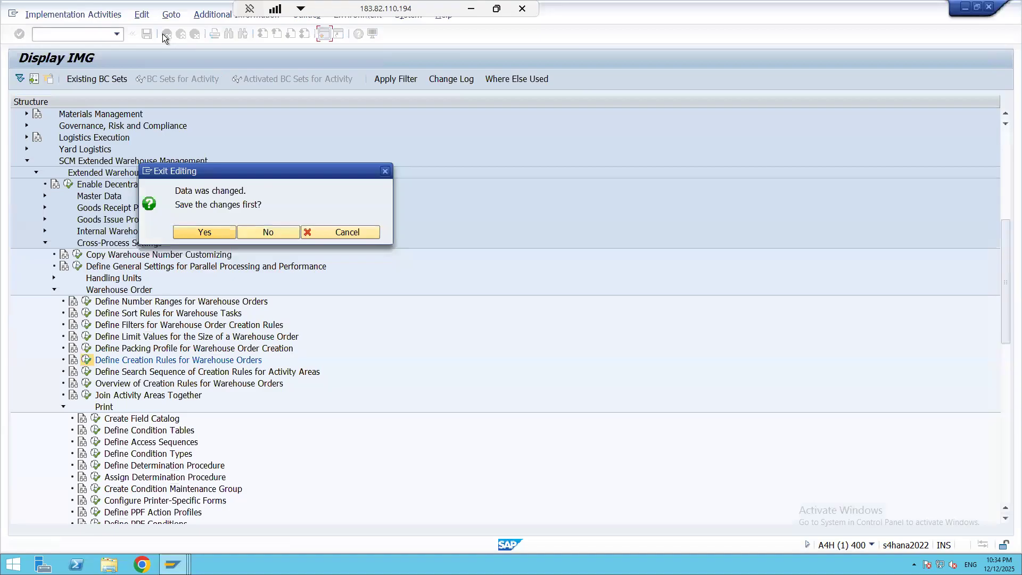
pyautogui.click(200, 232)
pyautogui.click(246, 214)
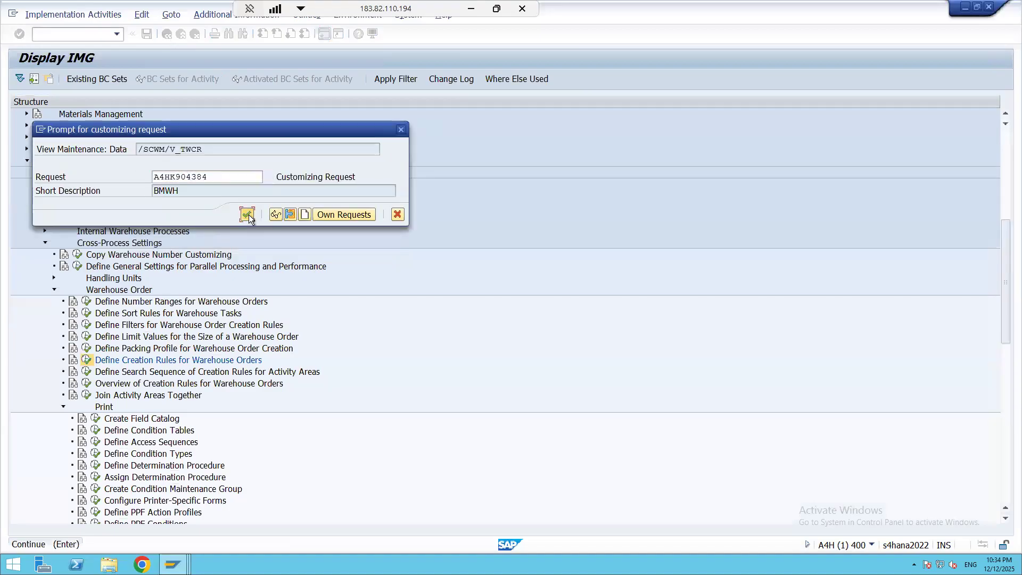
# Review the existing sort rules for warehouse tasks under Define Sort Rules and return to the IMG.
pyautogui.click(88, 314)
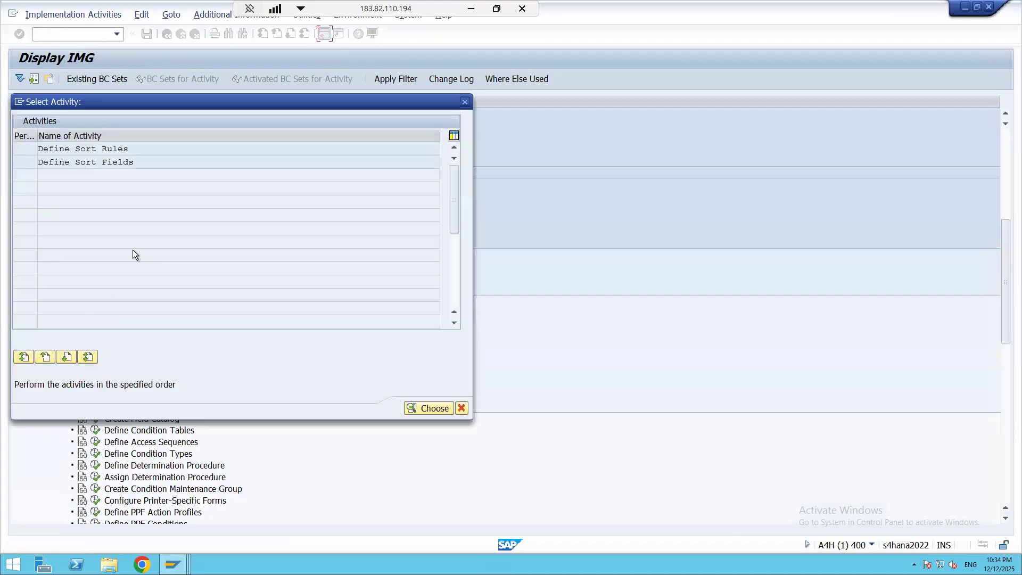
pyautogui.doubleClick(96, 149)
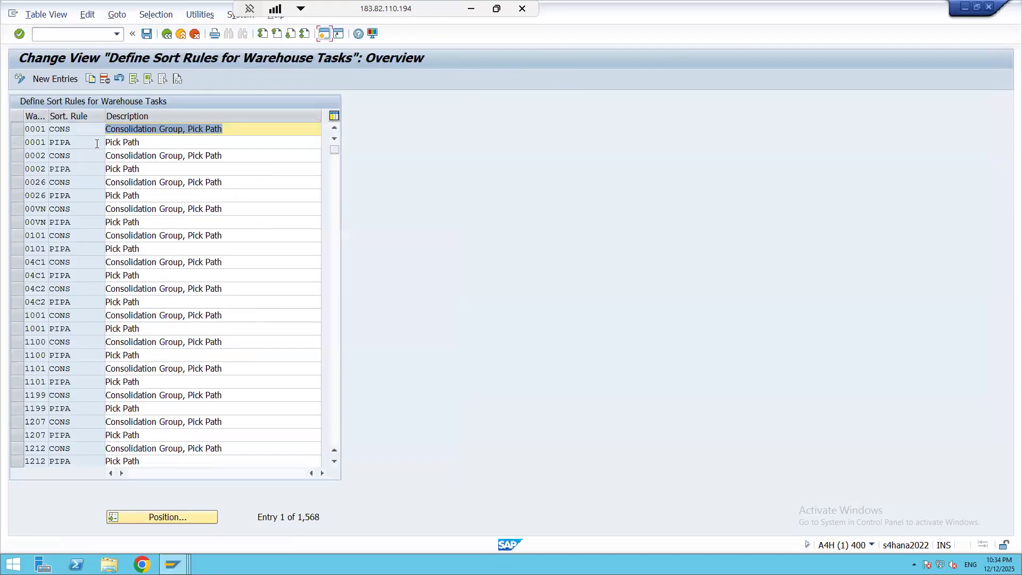
pyautogui.scroll(-9, 335, 375)
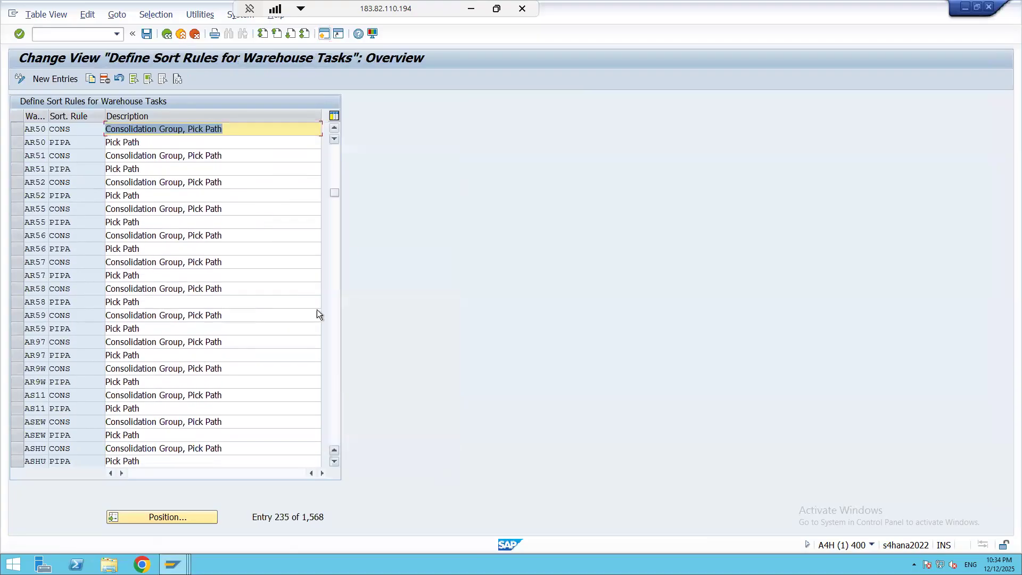
pyautogui.click(166, 34)
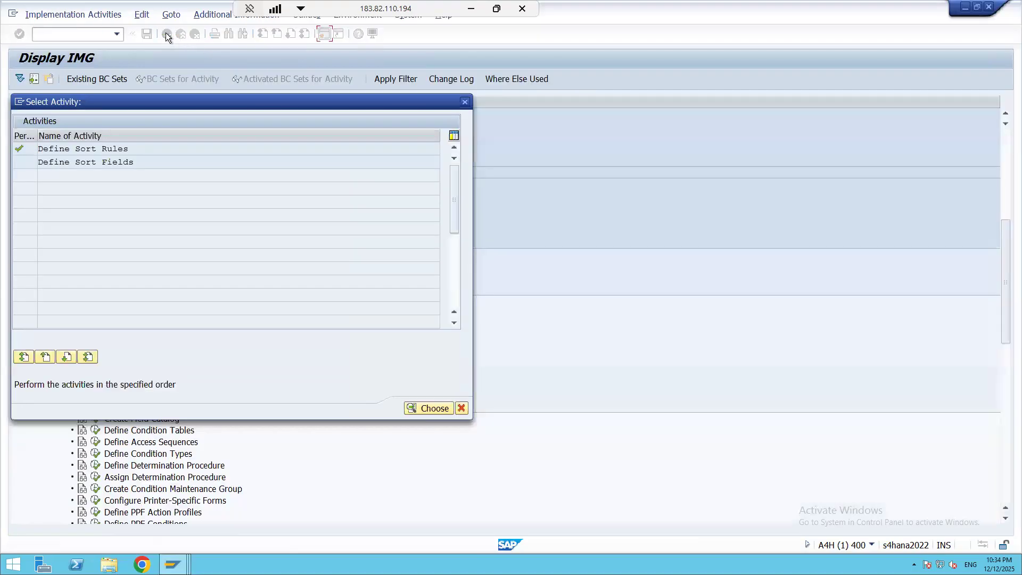
pyautogui.click(465, 102)
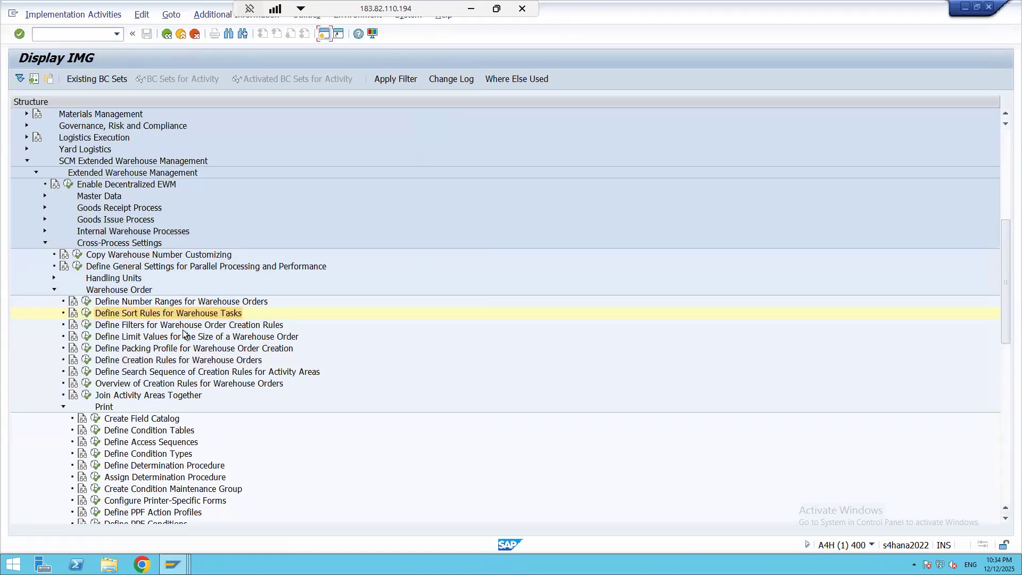
pyautogui.click(157, 324)
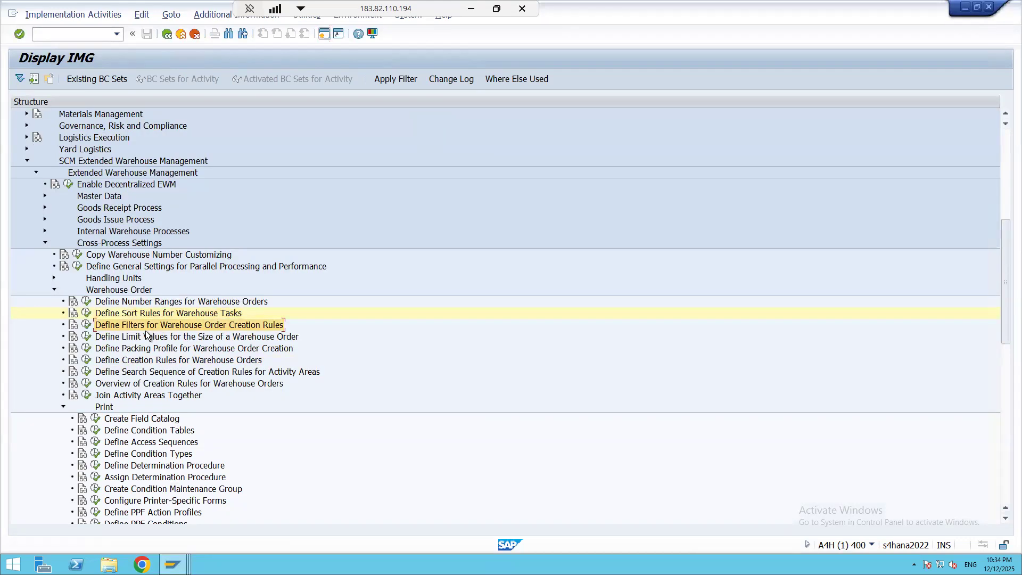
pyautogui.click(142, 349)
pyautogui.click(157, 339)
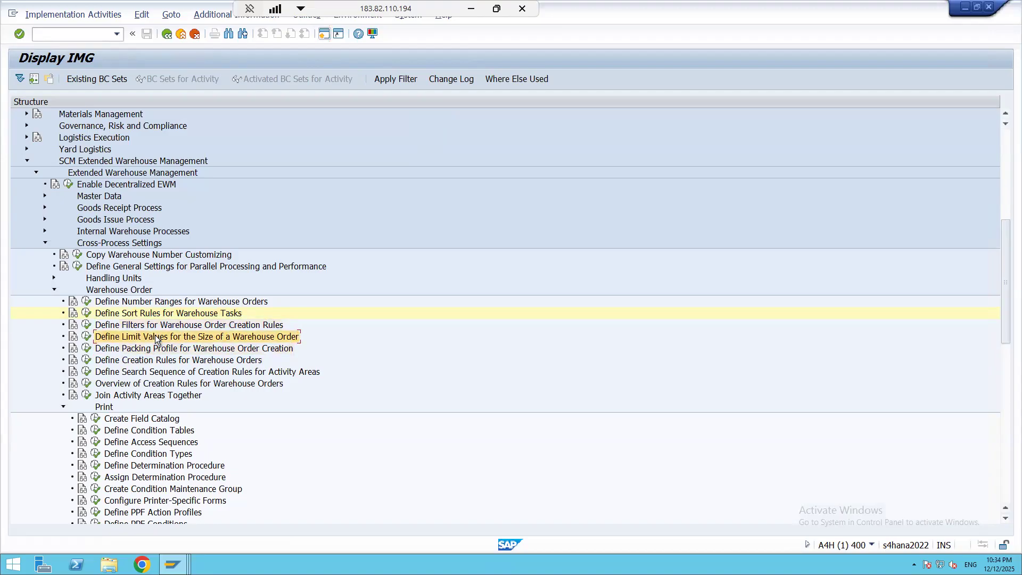
pyautogui.click(147, 372)
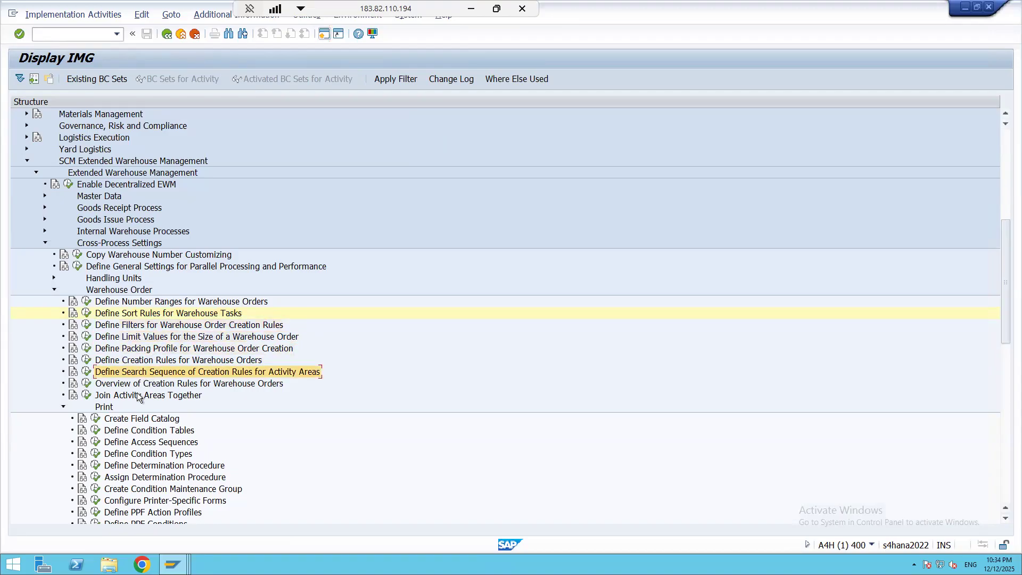
pyautogui.click(139, 396)
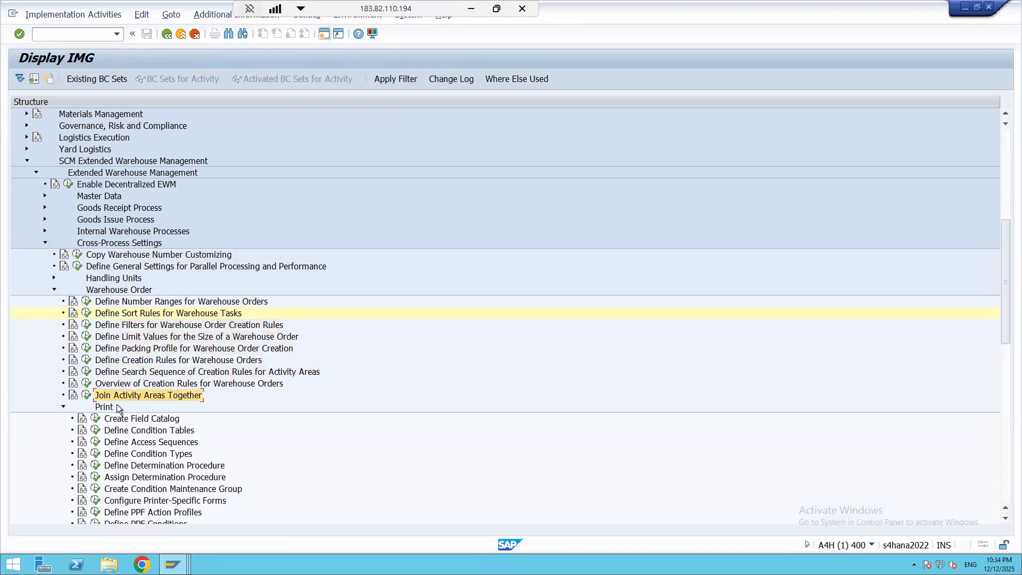
# Open Define Sort Fields for warehouse tasks and examine the available sort fields, including the wave fields, process type and queue.
pyautogui.click(87, 313)
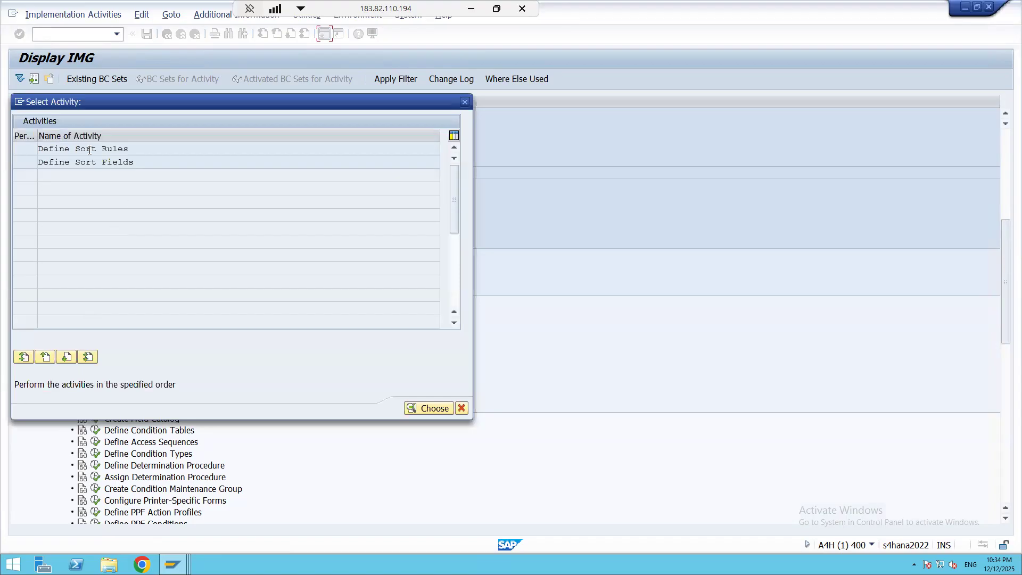
pyautogui.doubleClick(103, 161)
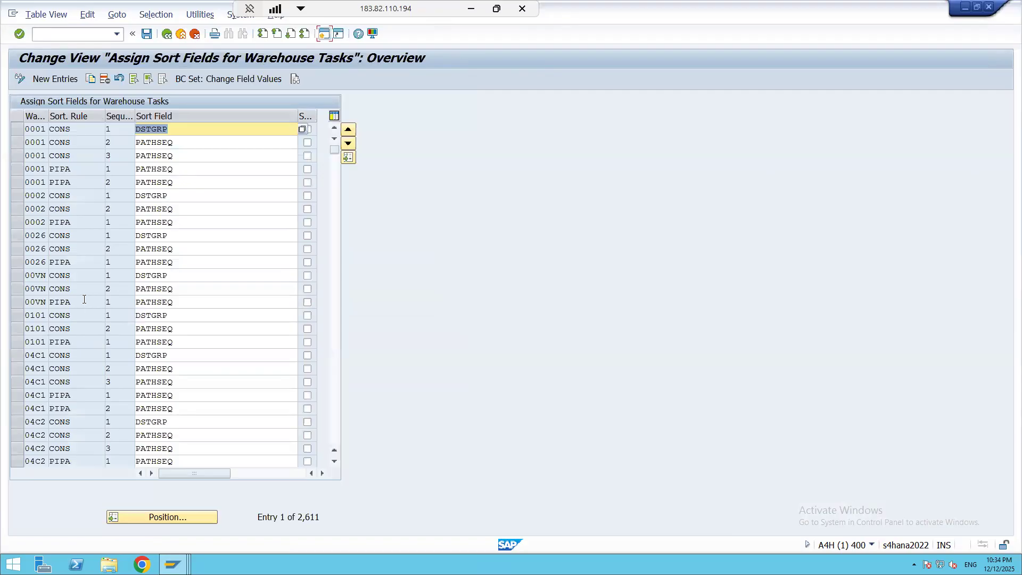
pyautogui.click(214, 314)
pyautogui.click(302, 315)
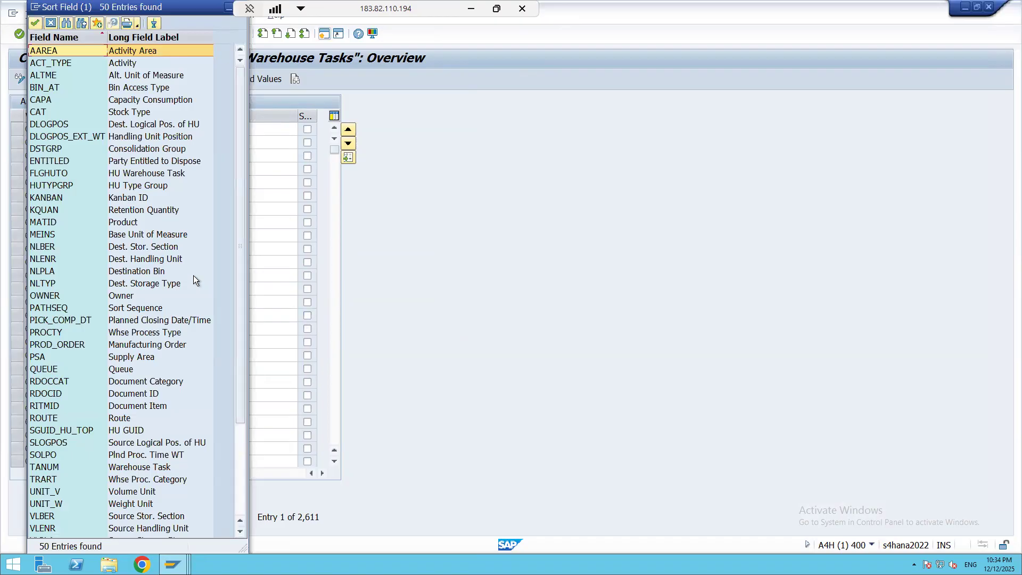
pyautogui.click(240, 531)
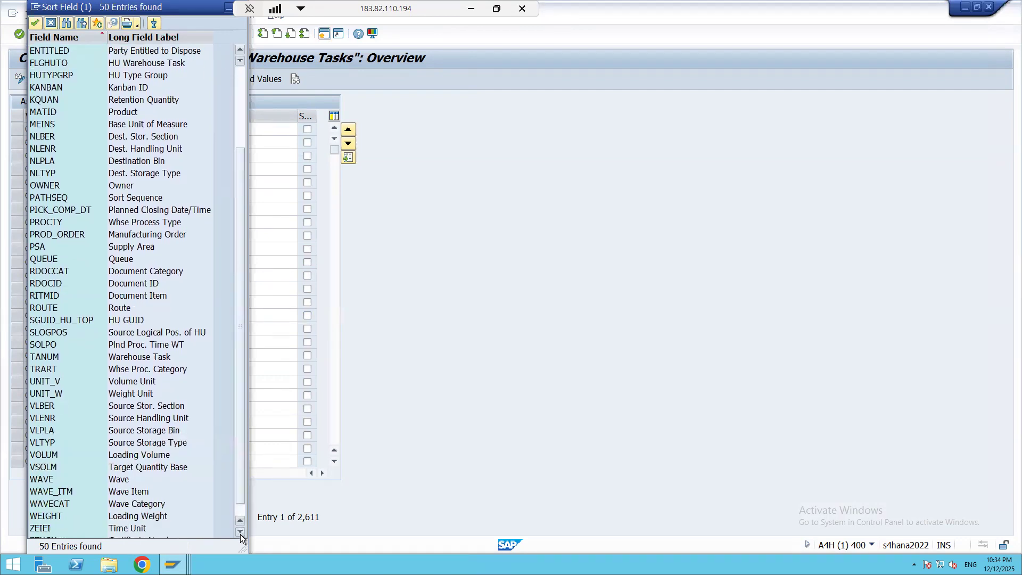
pyautogui.click(240, 532)
pyautogui.click(131, 466)
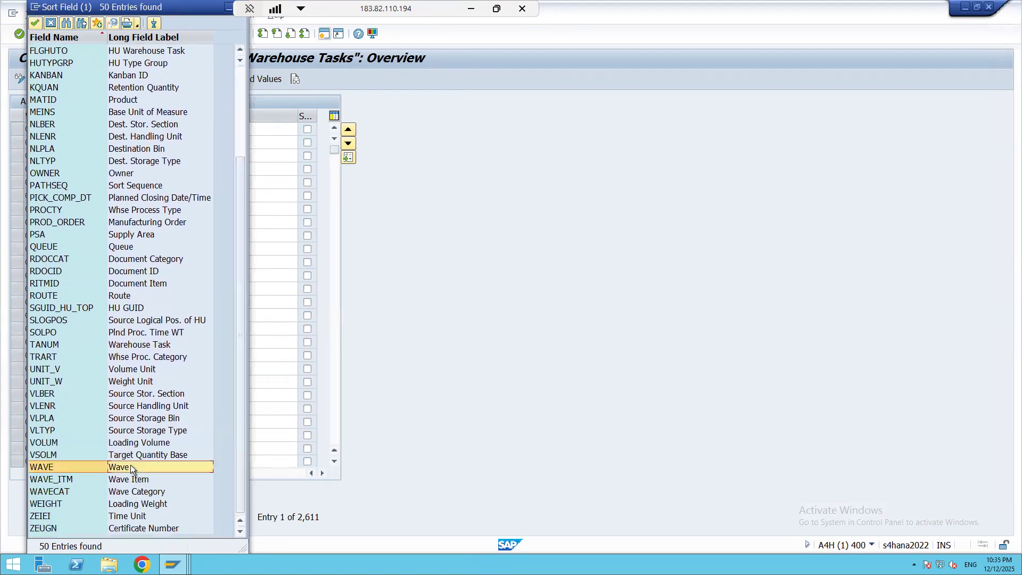
pyautogui.click(129, 477)
pyautogui.click(132, 490)
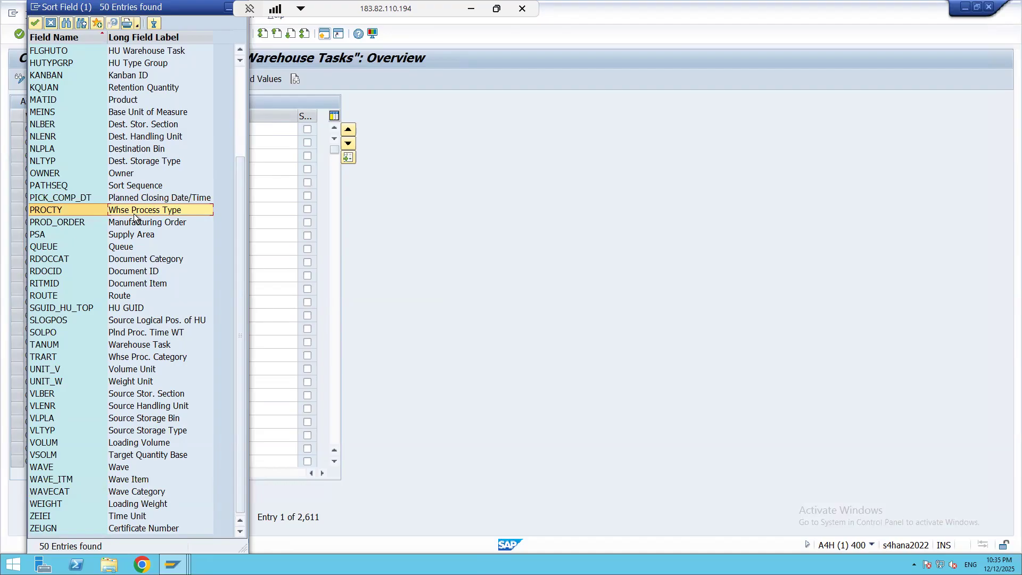
pyautogui.click(124, 246)
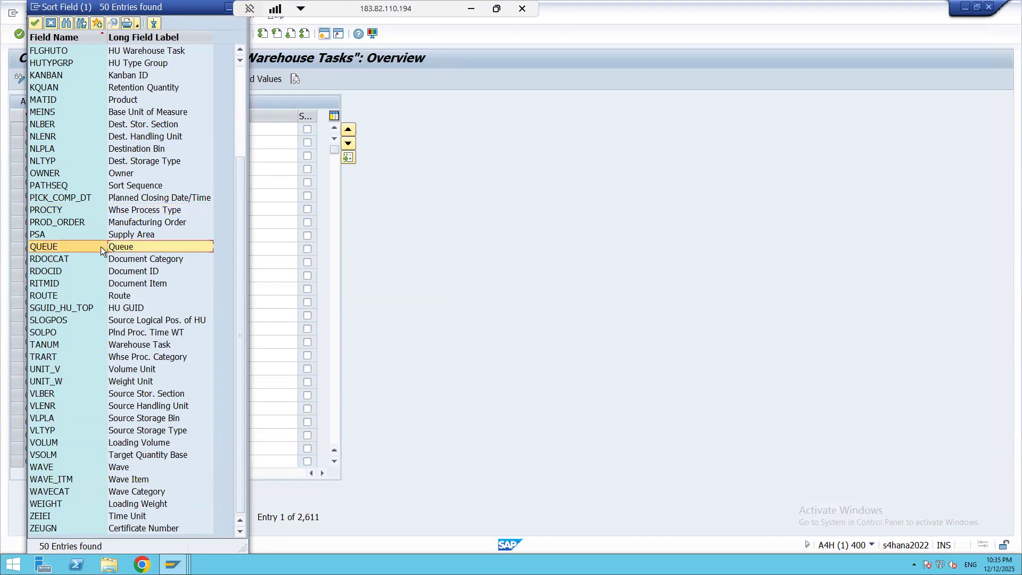
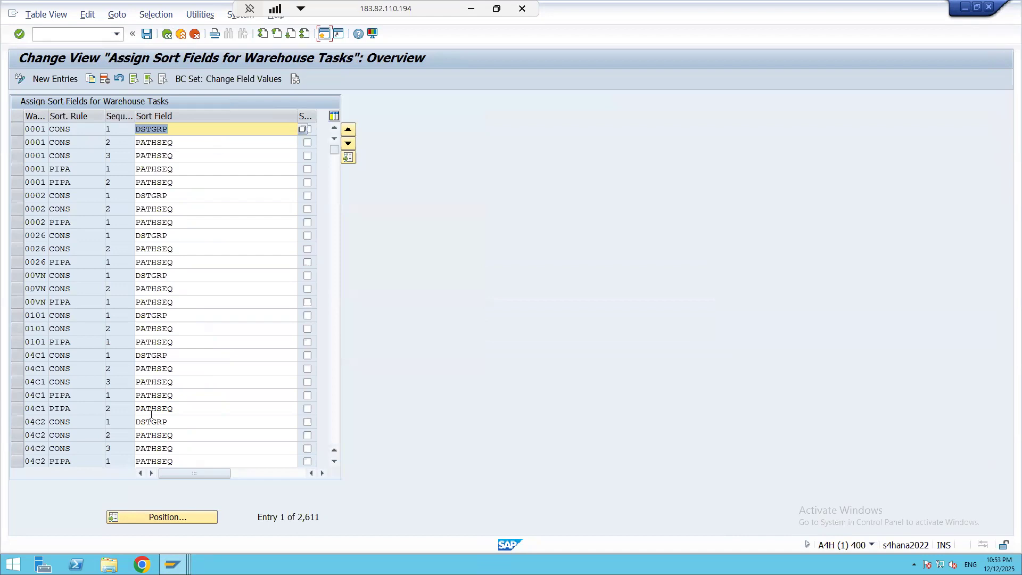
# Position the sort field assignments at warehouse BENH.
pyautogui.click(162, 516)
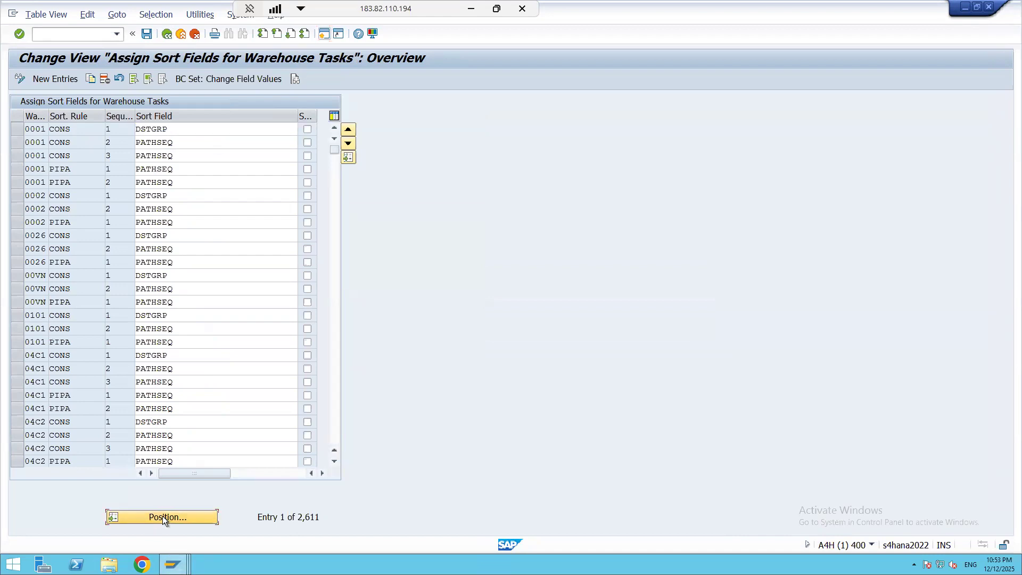
pyautogui.write('BENH')
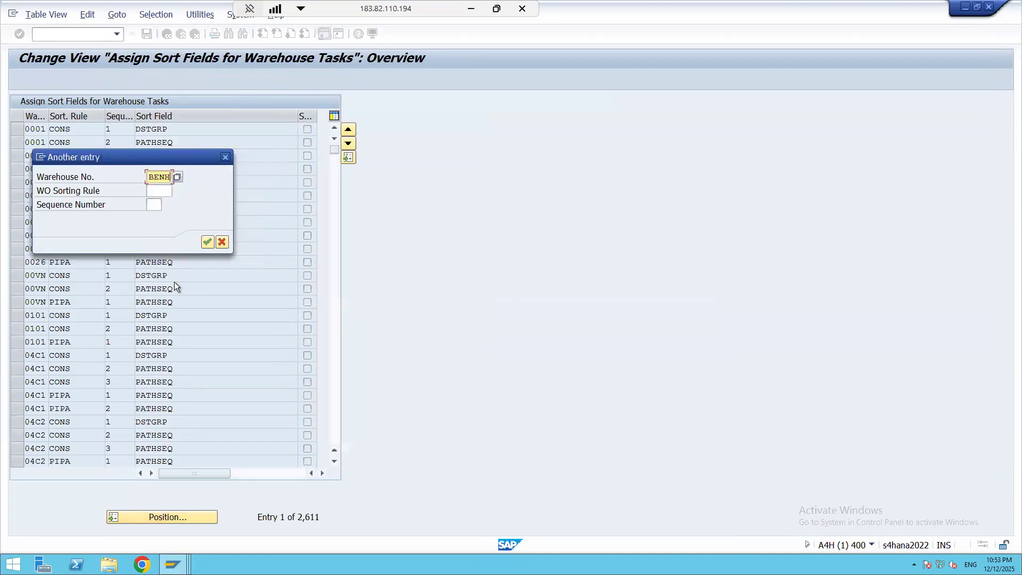
pyautogui.press('Return')
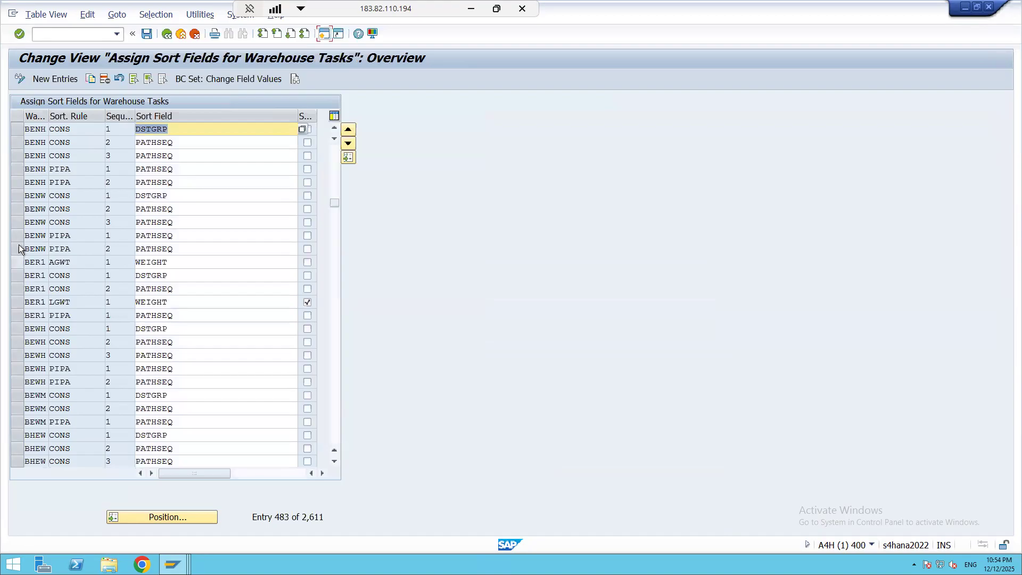
# Copy warehouse BENH's CONS entry with sequence 2 and set the copy's sort rule to QUEU.
pyautogui.click(14, 142)
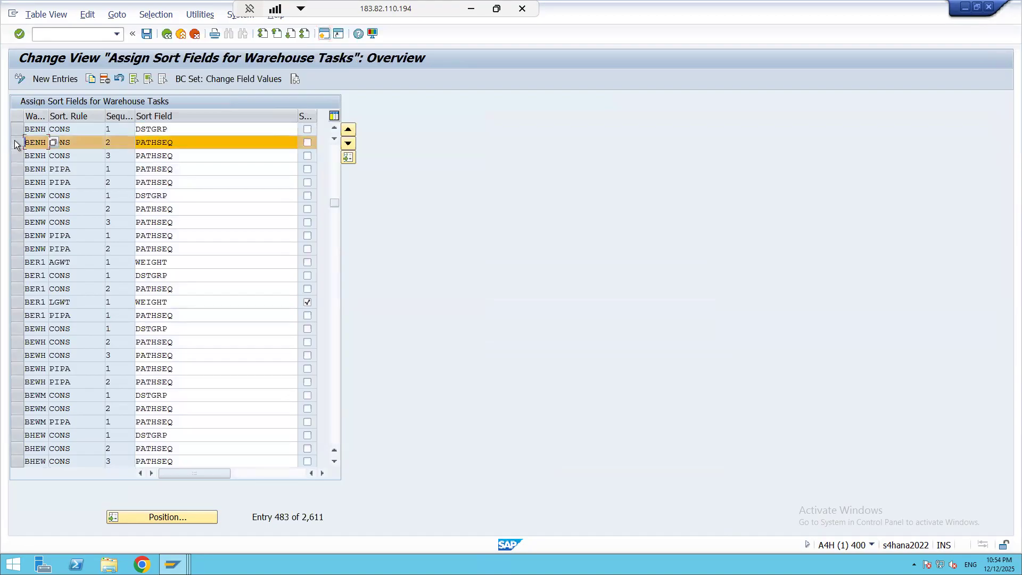
pyautogui.click(98, 79)
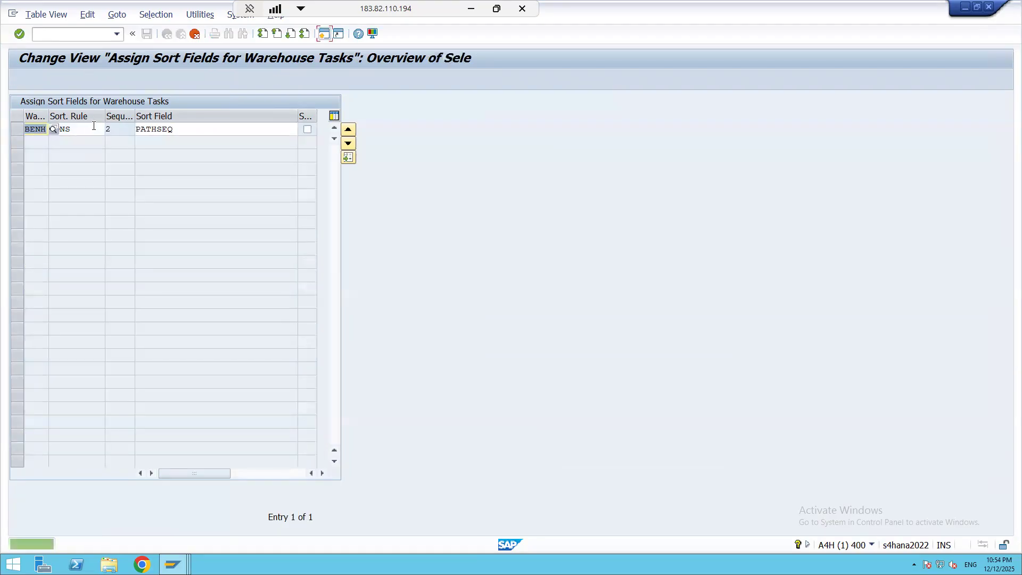
pyautogui.click(101, 128)
pyautogui.moveTo(101, 128); pyautogui.dragTo(18, 131)
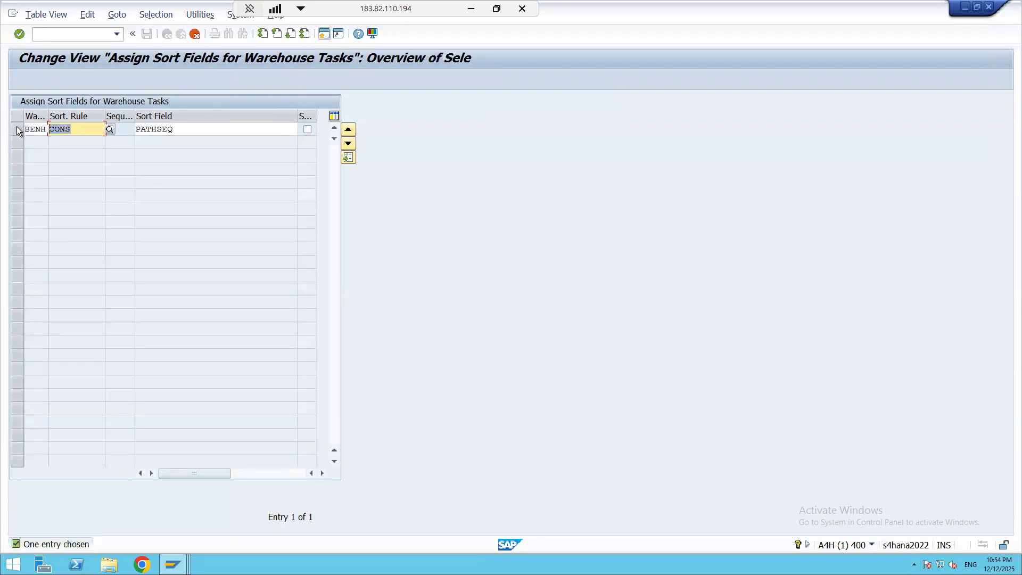
pyautogui.write('QUEUE')
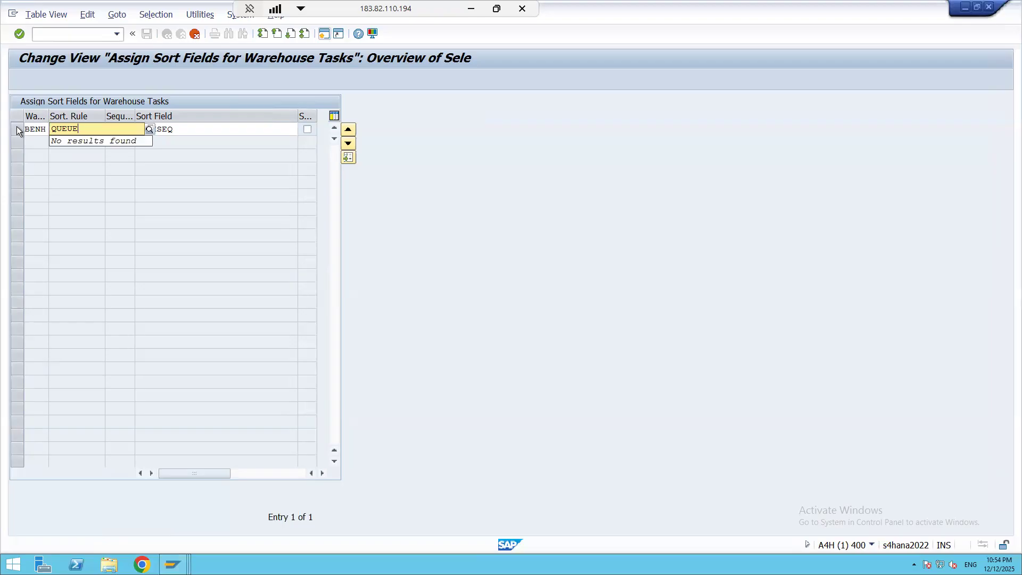
pyautogui.press('Tab')
pyautogui.press('Tab')
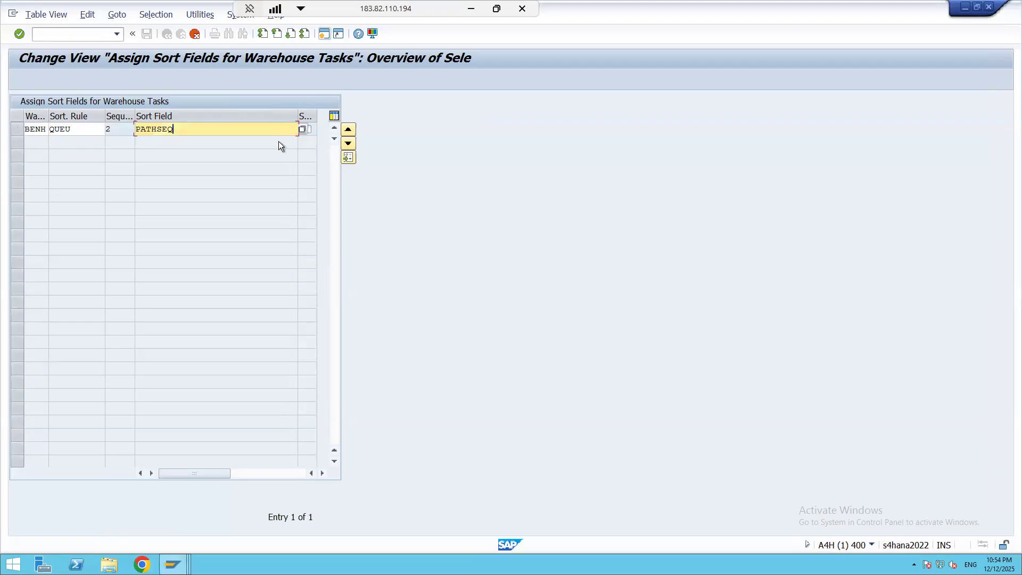
# Set the sort field of the copied BENH QUEU entry to QUEUE and accept the copy.
pyautogui.click(303, 129)
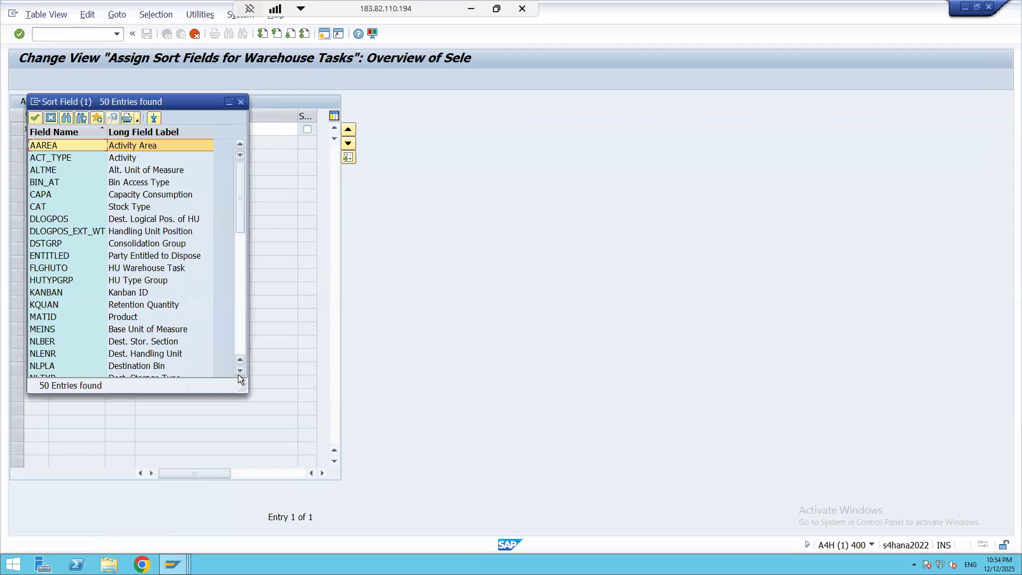
pyautogui.click(240, 371)
pyautogui.click(240, 372)
pyautogui.click(239, 371)
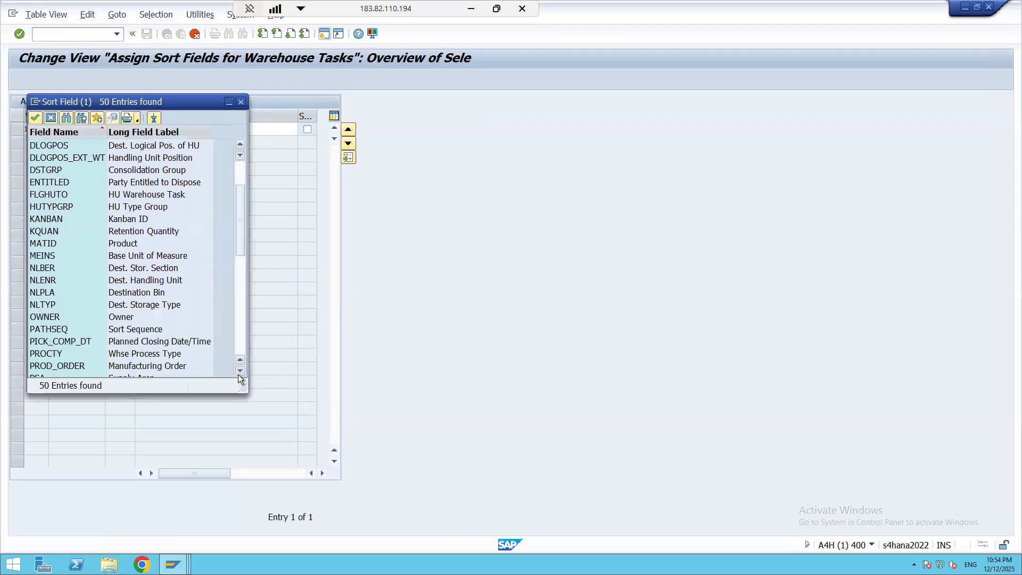
pyautogui.click(239, 372)
pyautogui.click(240, 372)
pyautogui.click(239, 372)
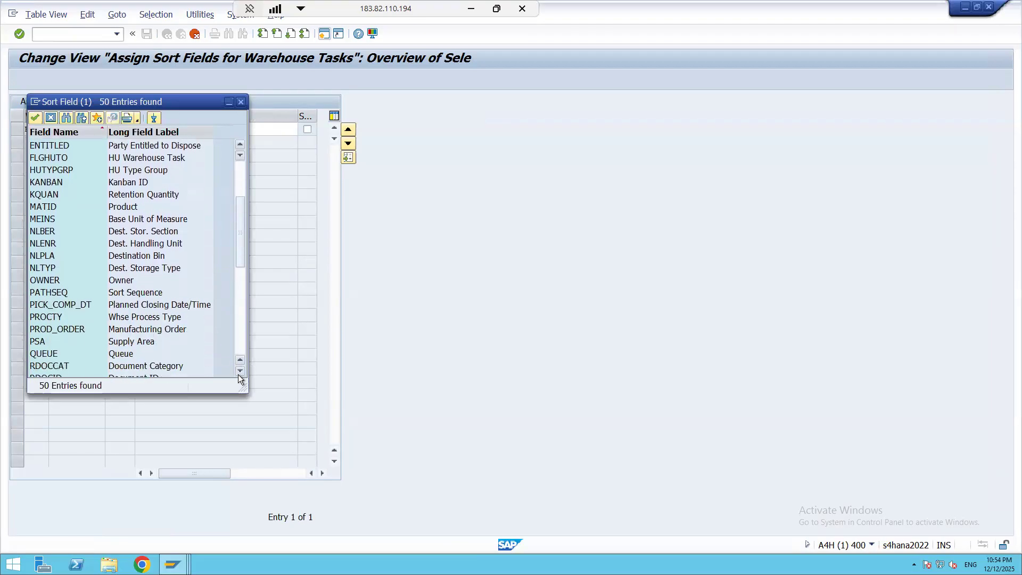
pyautogui.click(240, 372)
pyautogui.click(240, 372)
pyautogui.click(240, 372)
pyautogui.click(239, 372)
pyautogui.click(239, 372)
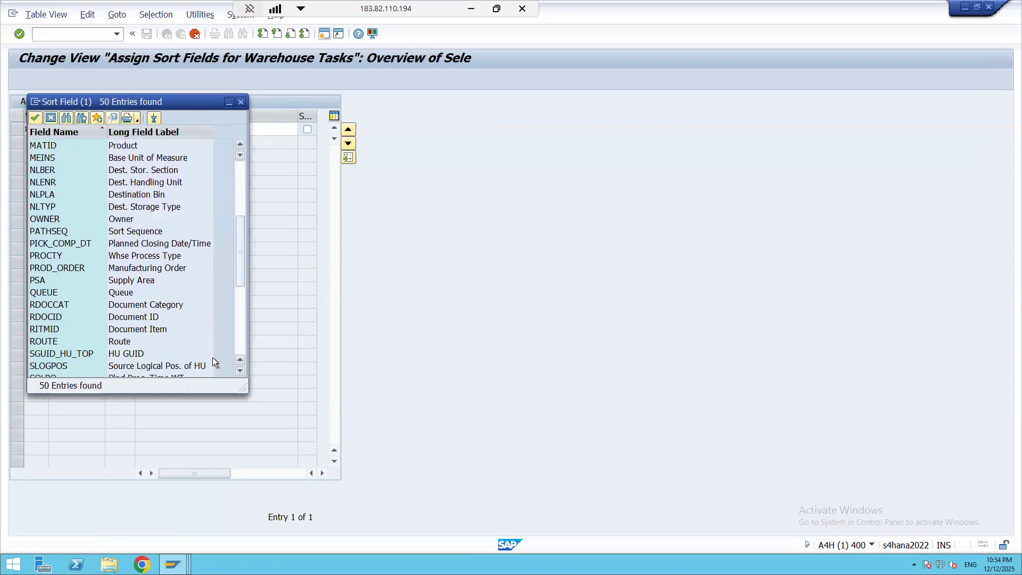
pyautogui.doubleClick(127, 294)
pyautogui.press('Return')
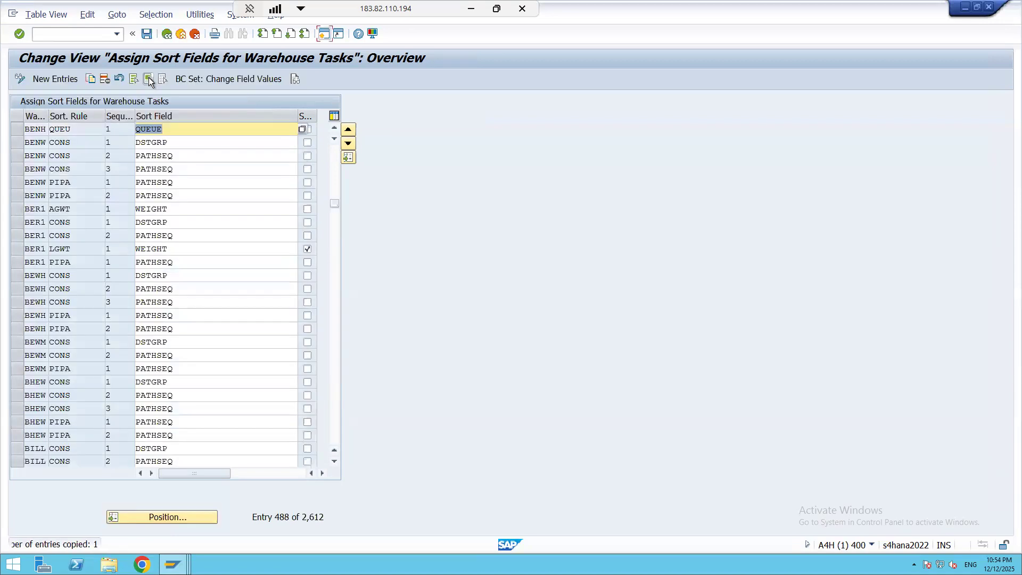
# Save the sort field assignment under the customizing request BMWH and return to the IMG.
pyautogui.click(145, 35)
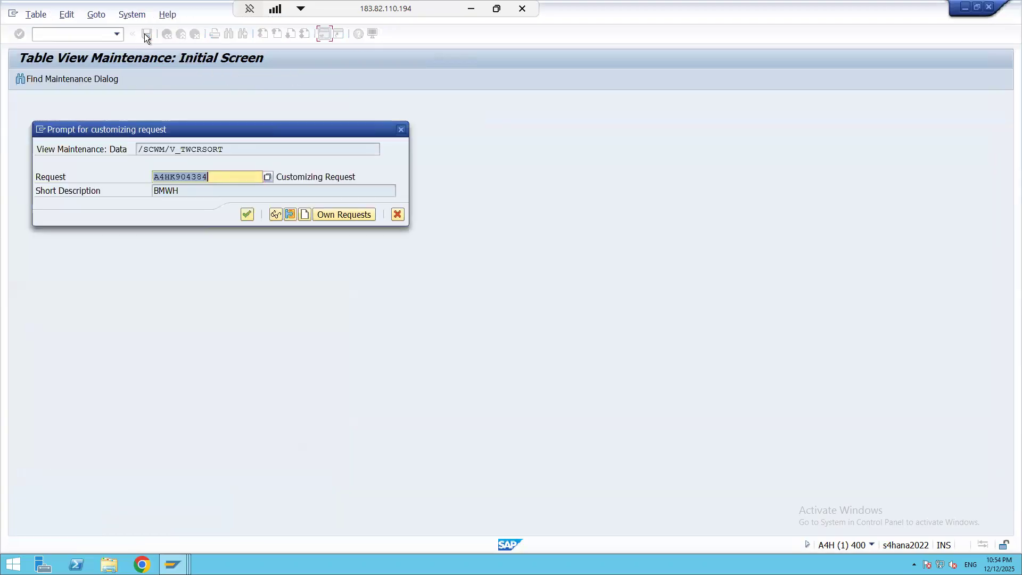
pyautogui.click(246, 214)
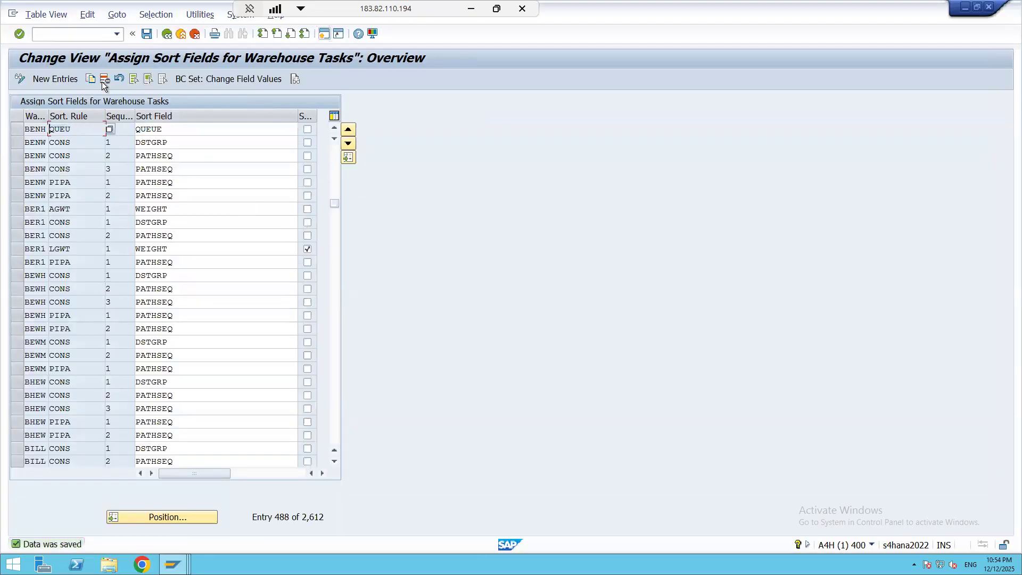
pyautogui.click(167, 34)
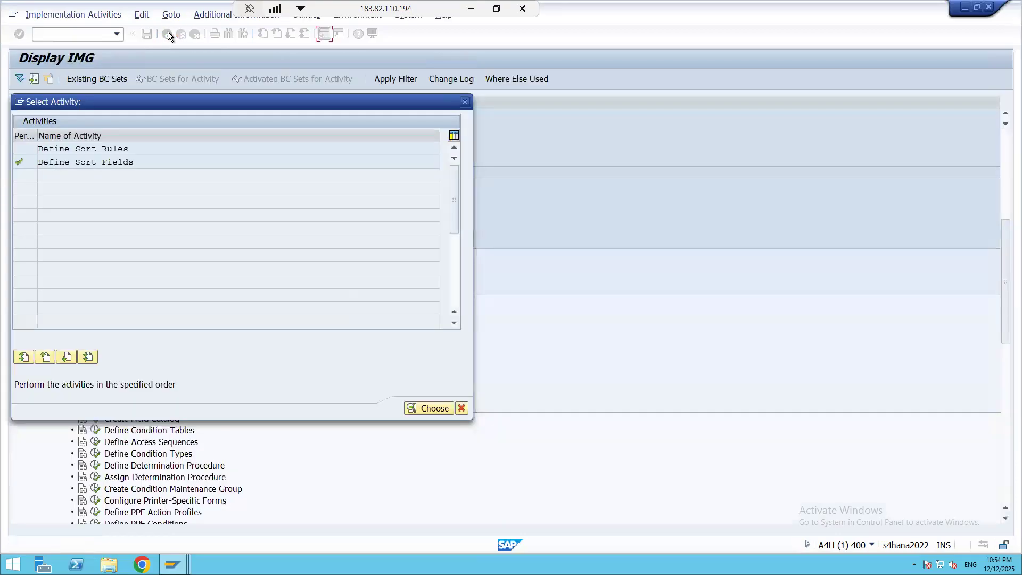
pyautogui.click(464, 102)
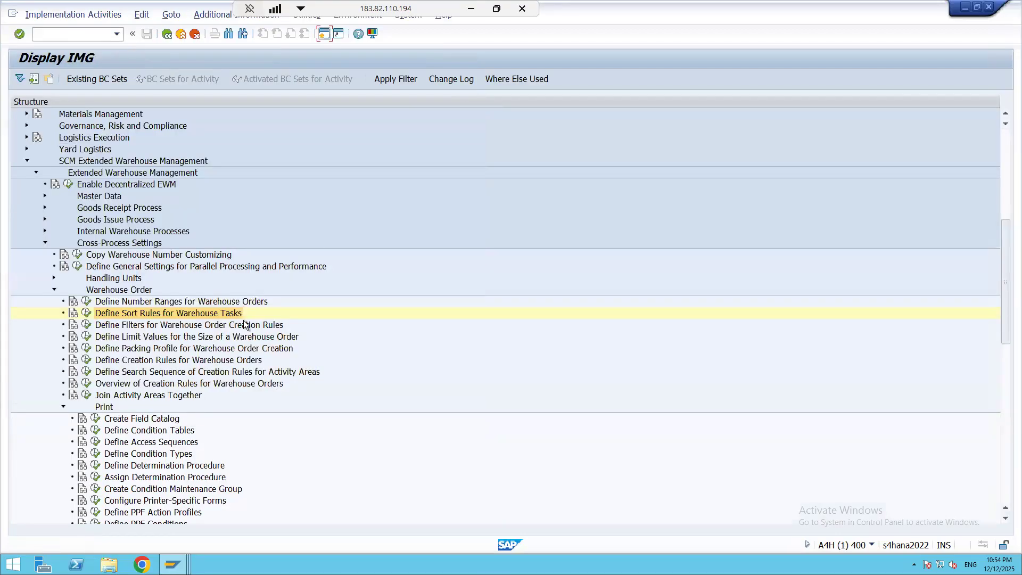
# Under Define Creation Rules for Warehouse Orders, position at warehouse BENH and open the details of rule BPHR.
pyautogui.click(87, 360)
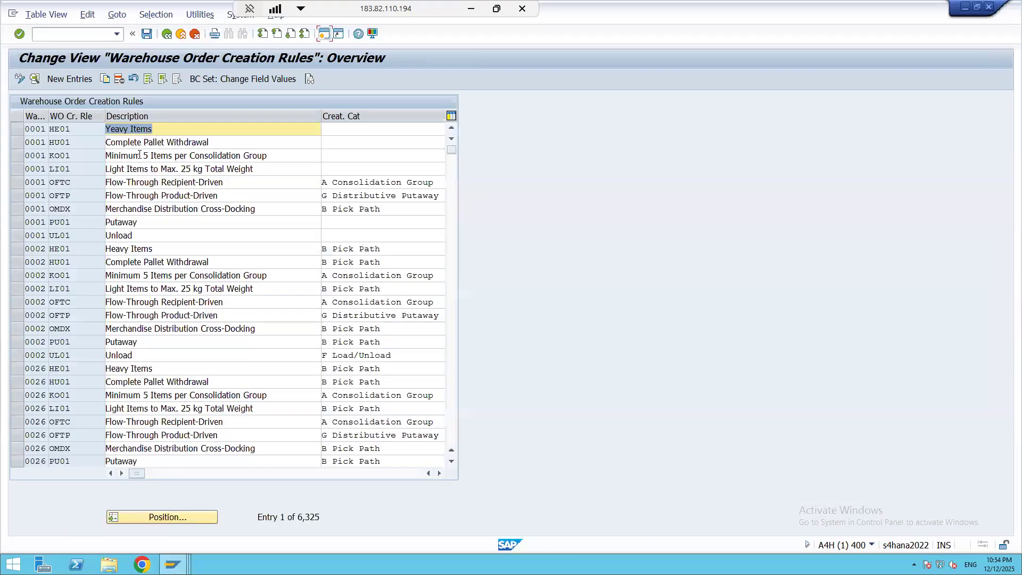
pyautogui.click(162, 519)
pyautogui.write('BENH')
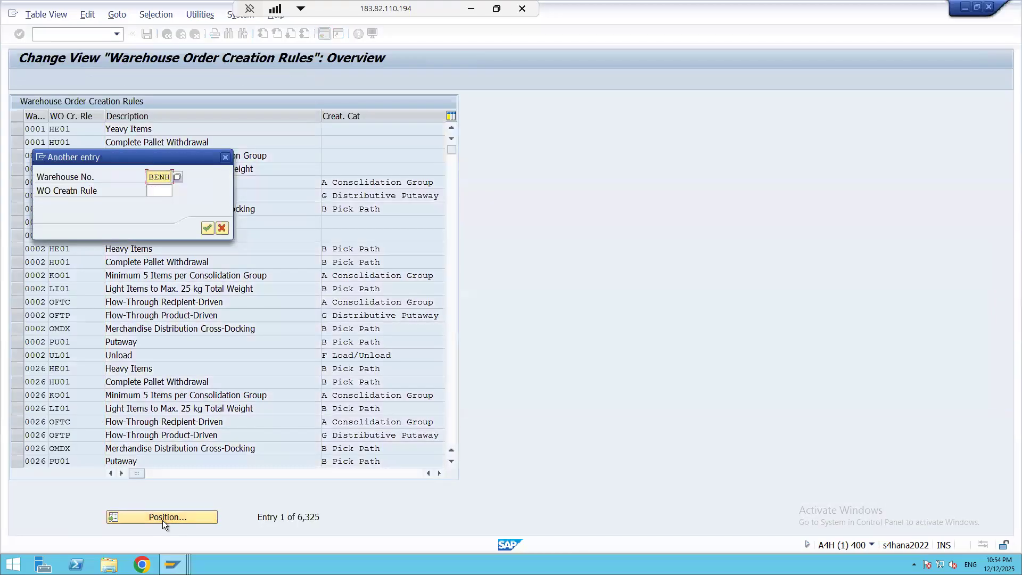
pyautogui.press('Return')
pyautogui.click(68, 130)
pyautogui.doubleClick(68, 130)
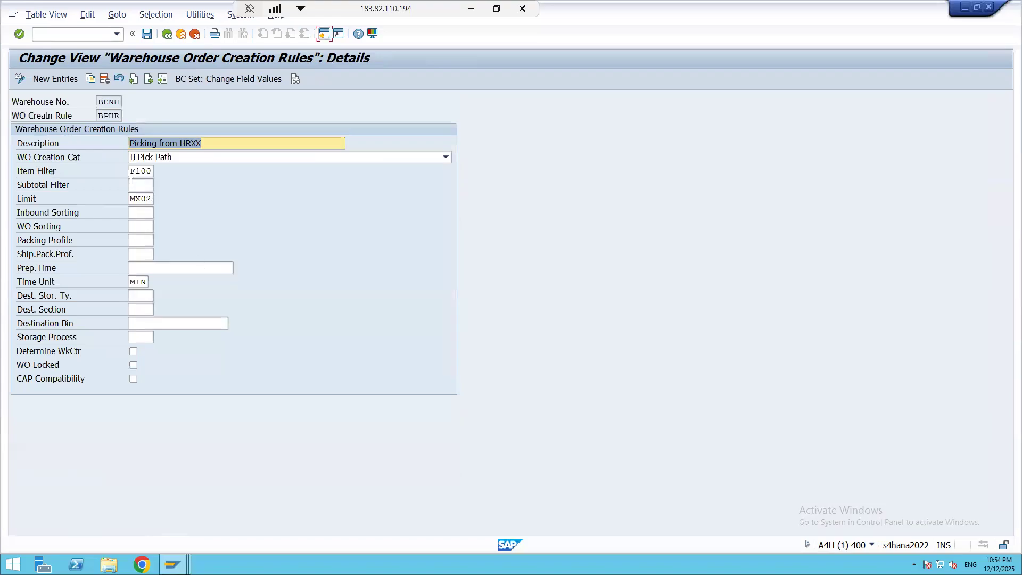
# Try to set BPHR's inbound sorting to QUEU, check the available sorting rules, and leave for the IMG without saving.
pyautogui.click(138, 215)
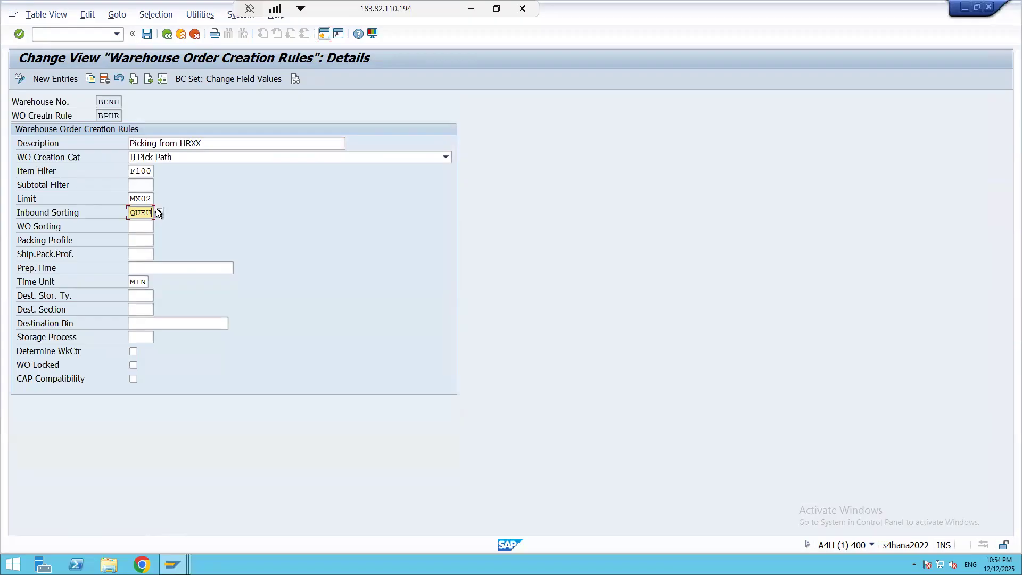
pyautogui.write('QUEU')
pyautogui.press('Return')
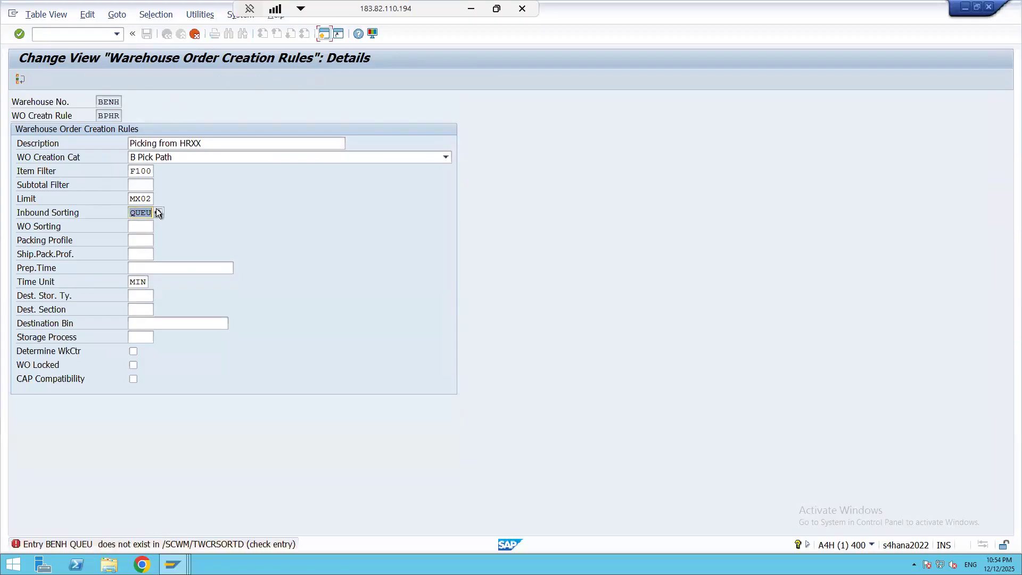
pyautogui.click(160, 213)
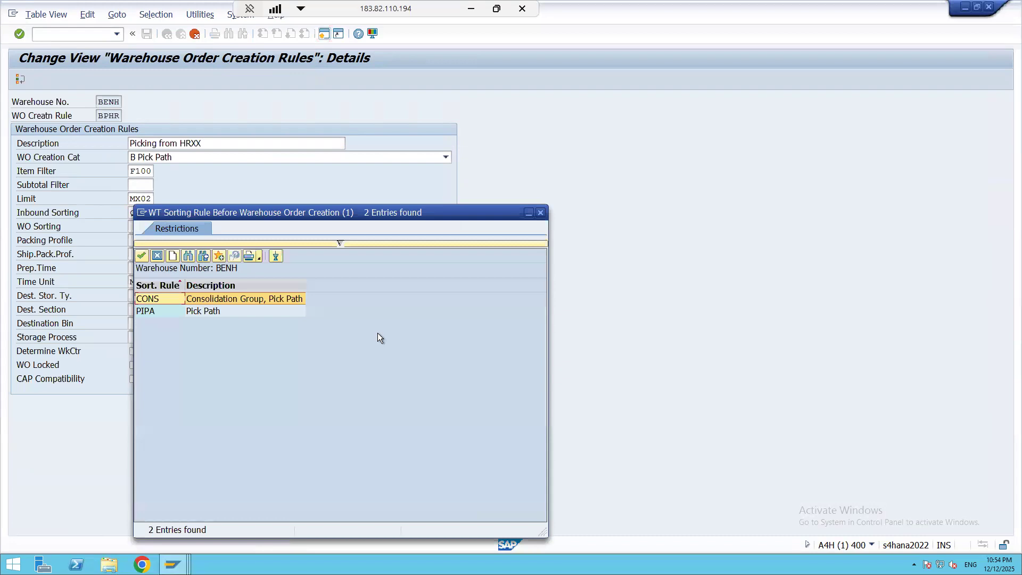
pyautogui.click(540, 213)
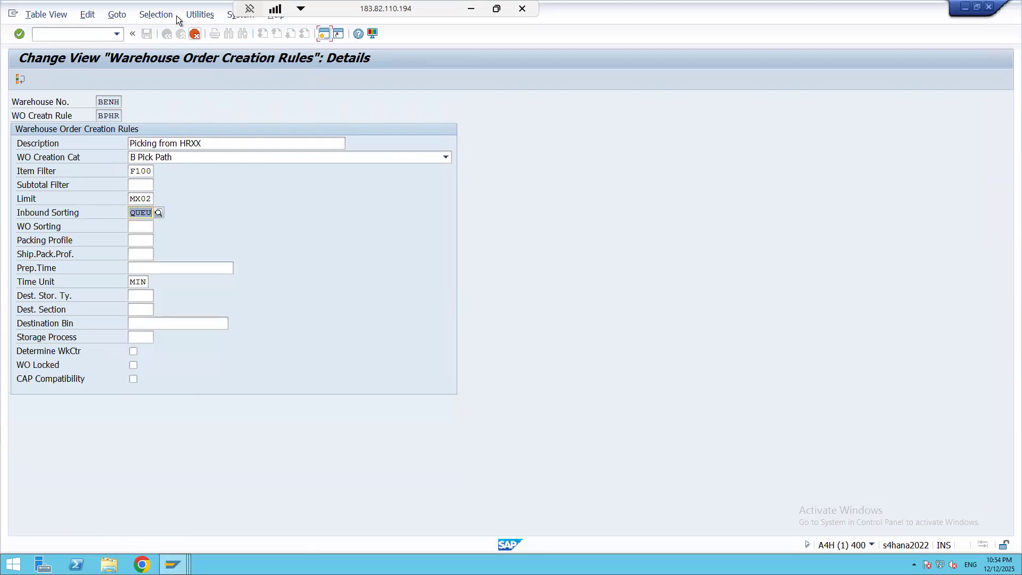
pyautogui.click(195, 34)
pyautogui.click(205, 234)
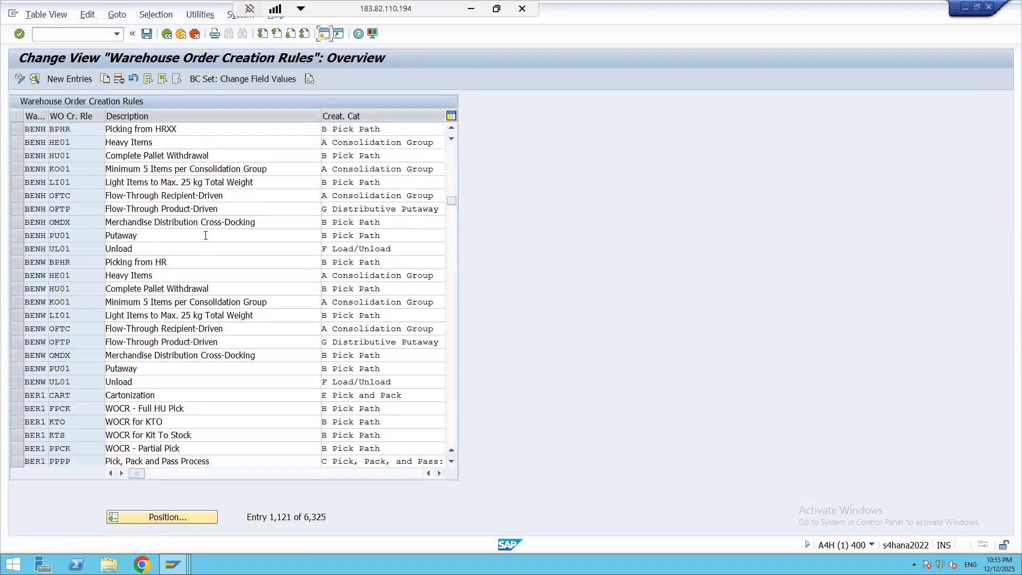
pyautogui.click(167, 34)
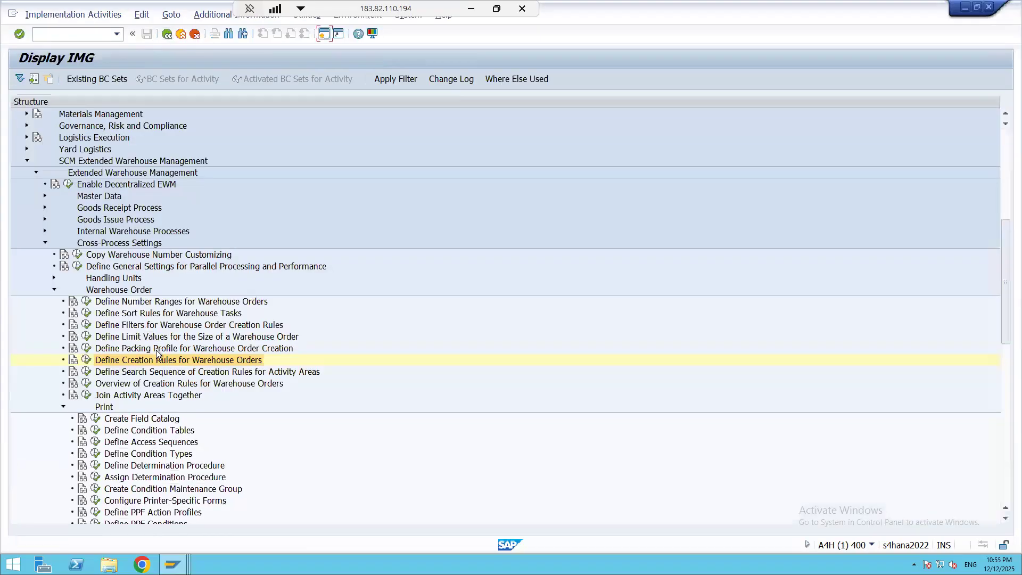
# Under Define Sort Rules for warehouse tasks, add a new entry for warehouse BENH with sort rule QUEU.
pyautogui.click(87, 314)
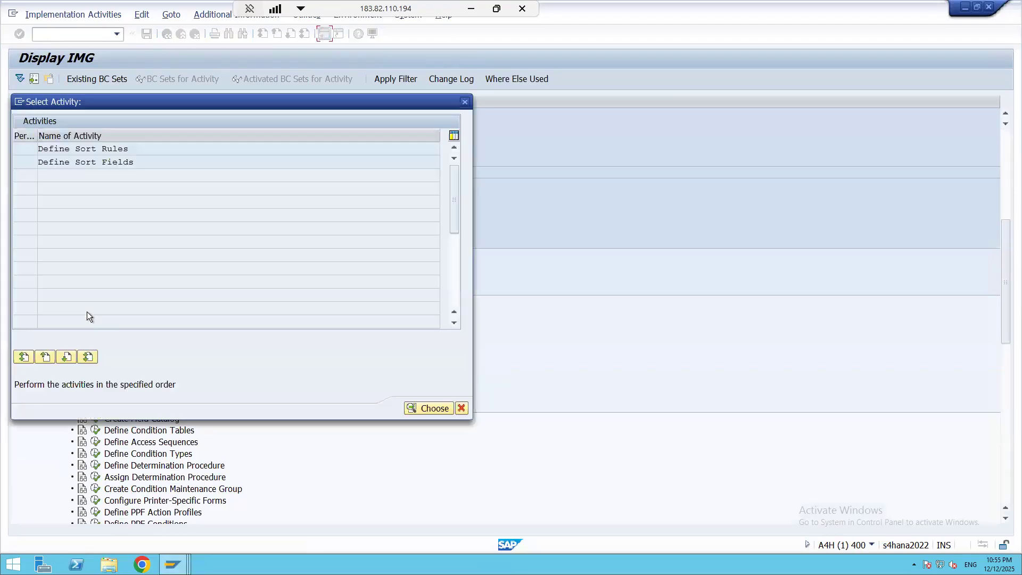
pyautogui.doubleClick(99, 153)
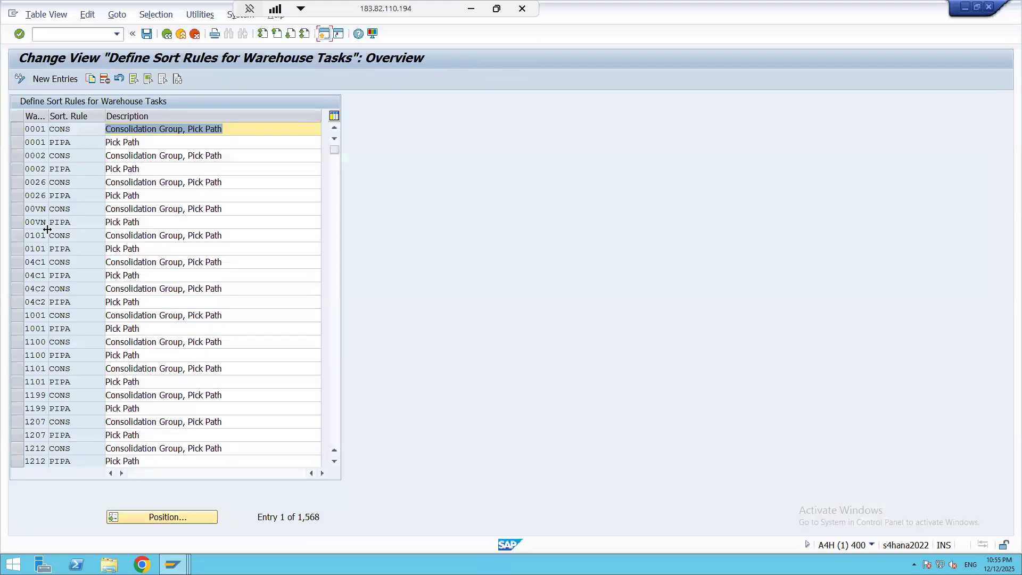
pyautogui.click(49, 80)
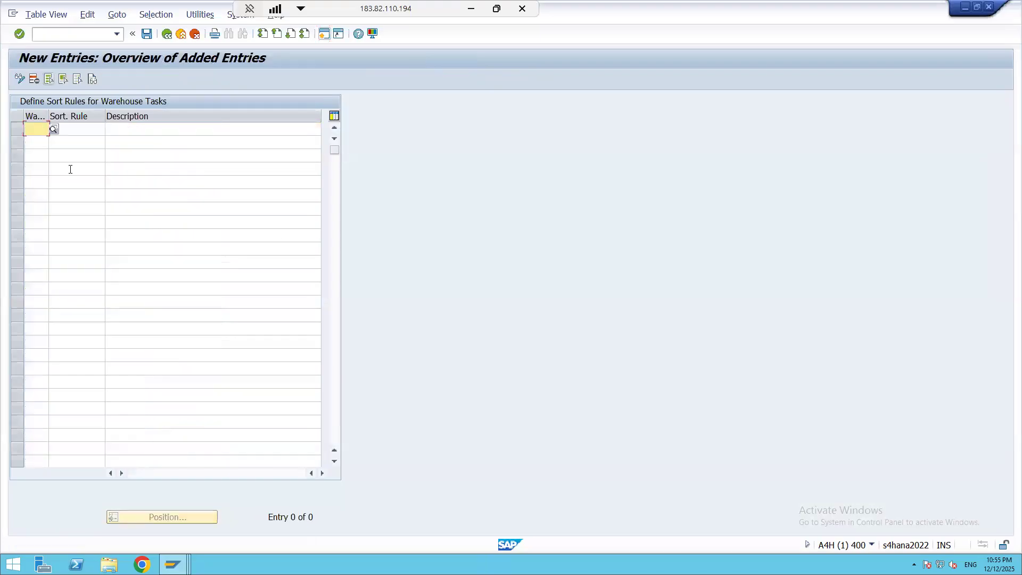
pyautogui.write('BENH')
pyautogui.press('Tab')
pyautogui.write('QUE')
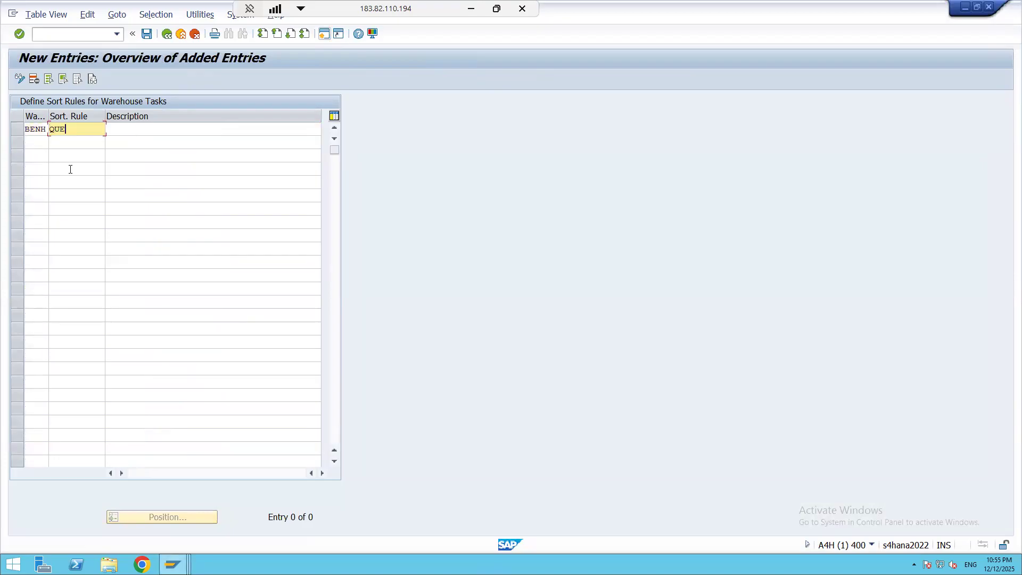
pyautogui.write('E')
pyautogui.press('Tab')
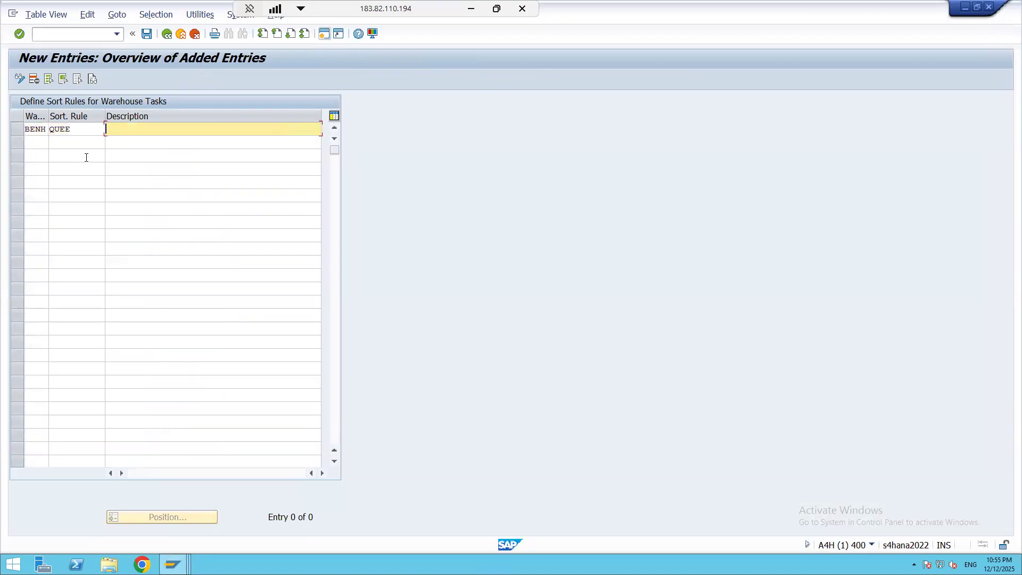
pyautogui.click(94, 128)
pyautogui.doubleClick(95, 128)
pyautogui.write('QUEU')
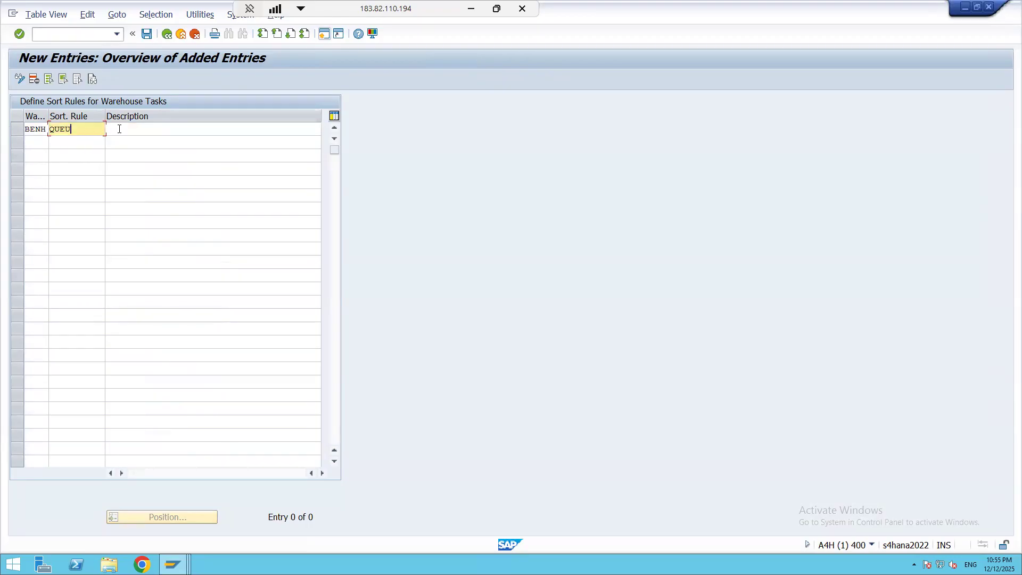
# Enter the description Queueu for the new sort rule and save it under the customizing request BMWH.
pyautogui.click(119, 129)
pyautogui.write('Queueu')
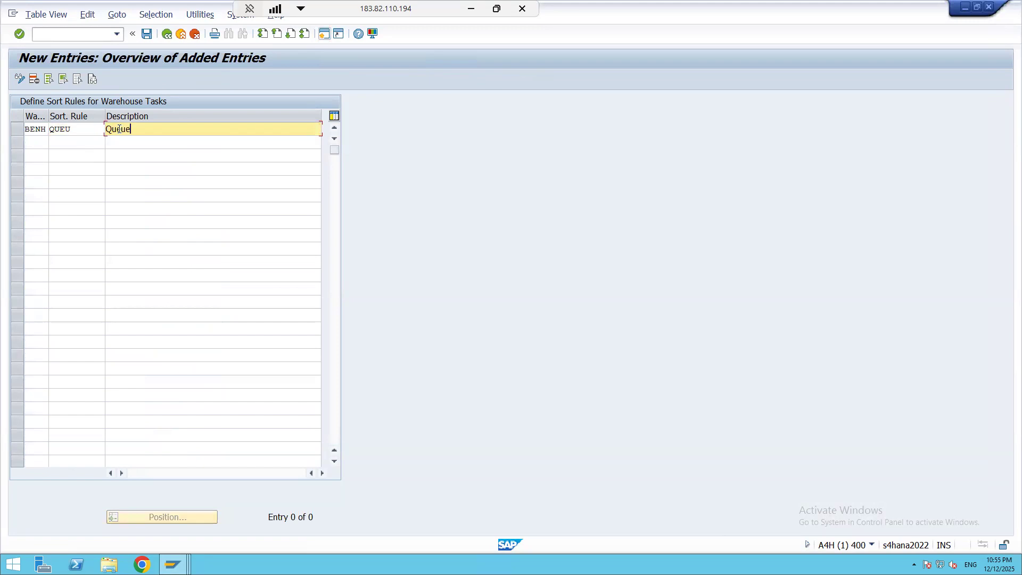
pyautogui.press('Return')
pyautogui.click(147, 34)
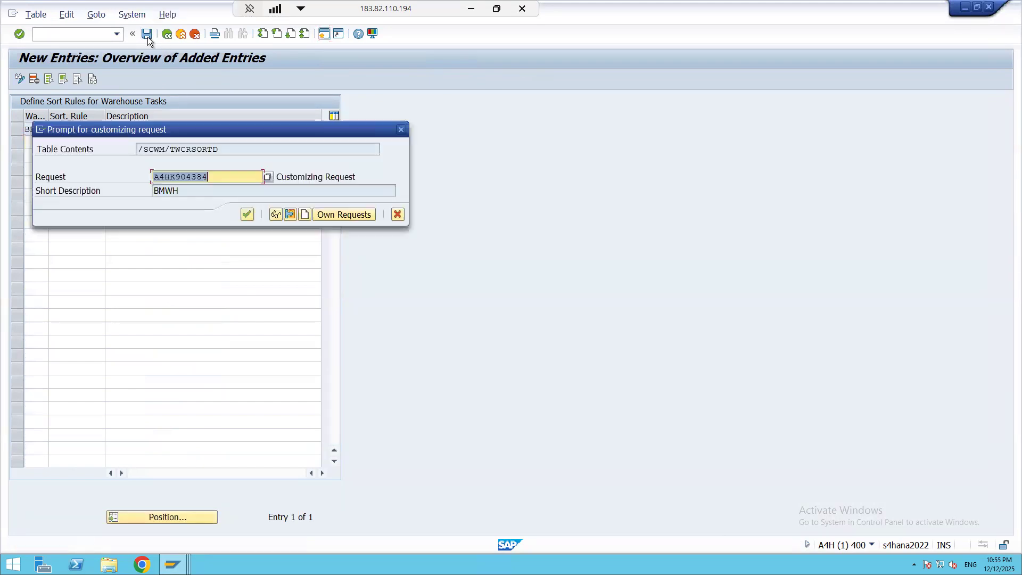
pyautogui.click(246, 215)
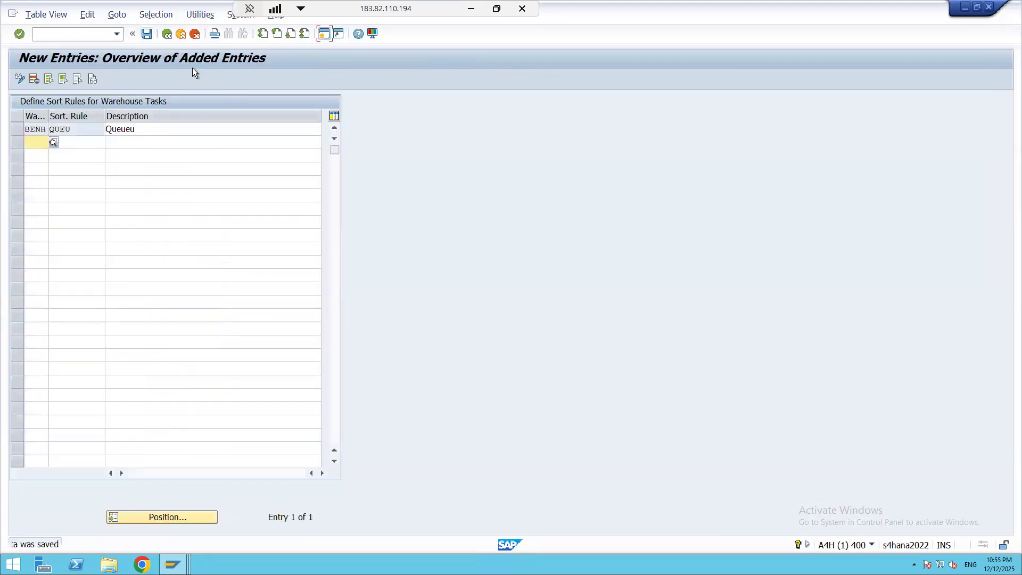
# Return to the IMG, open Define Creation Rules for Warehouse Orders, and display the details of warehouse BENH's rule BPHR.
pyautogui.click(166, 34)
pyautogui.click(166, 34)
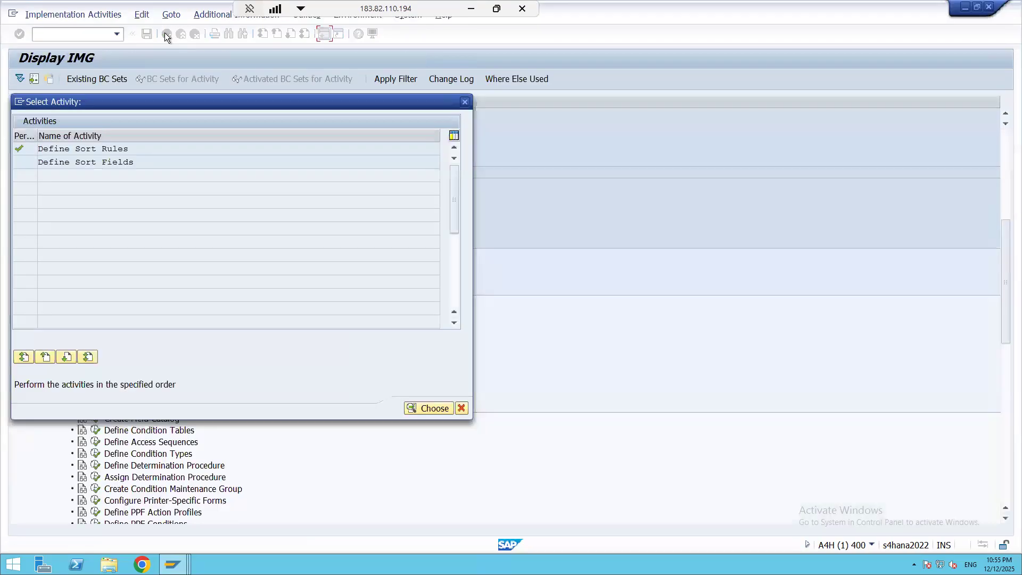
pyautogui.click(466, 102)
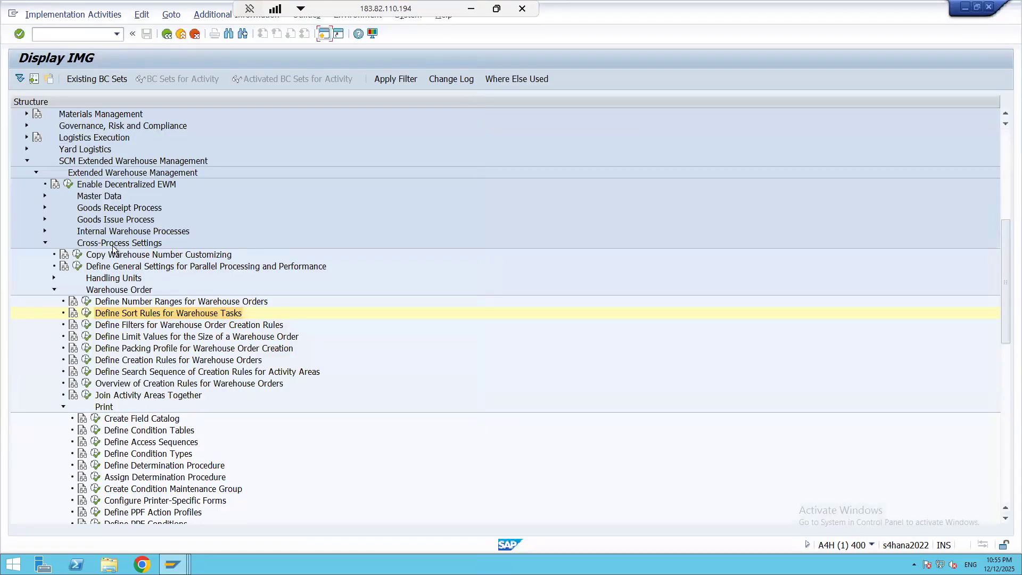
pyautogui.click(87, 362)
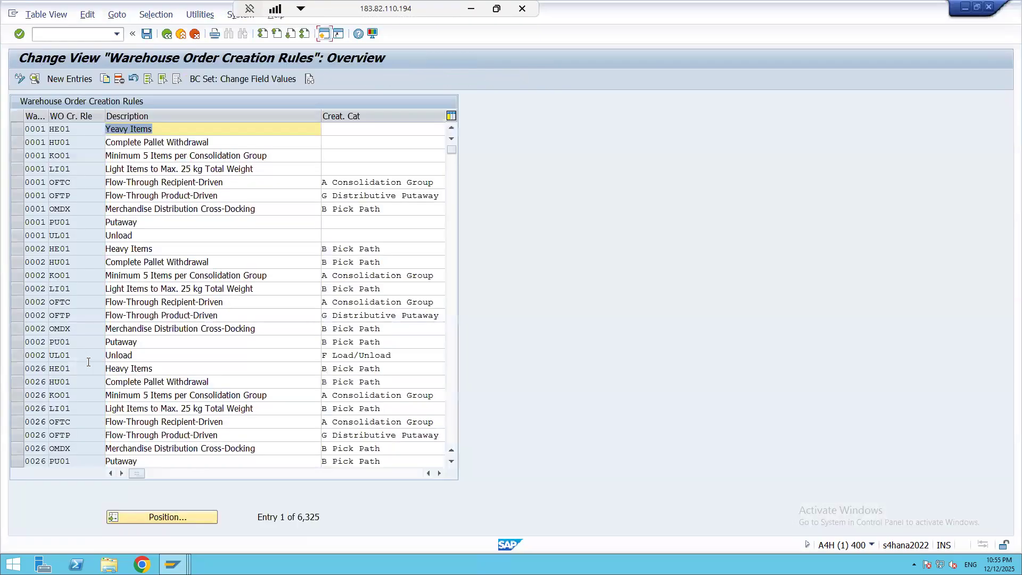
pyautogui.click(173, 517)
pyautogui.write('benh')
pyautogui.press('Return')
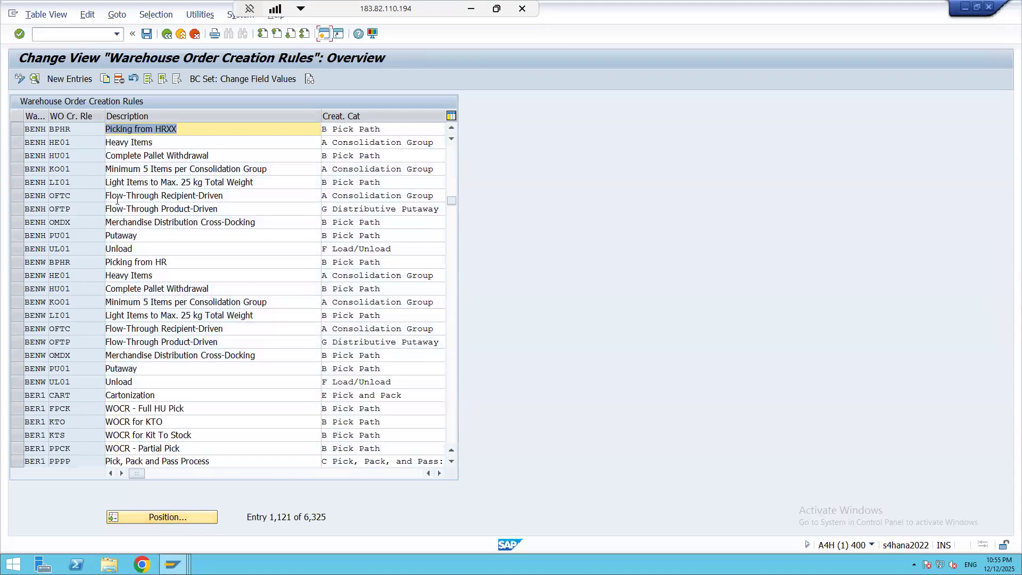
pyautogui.doubleClick(79, 128)
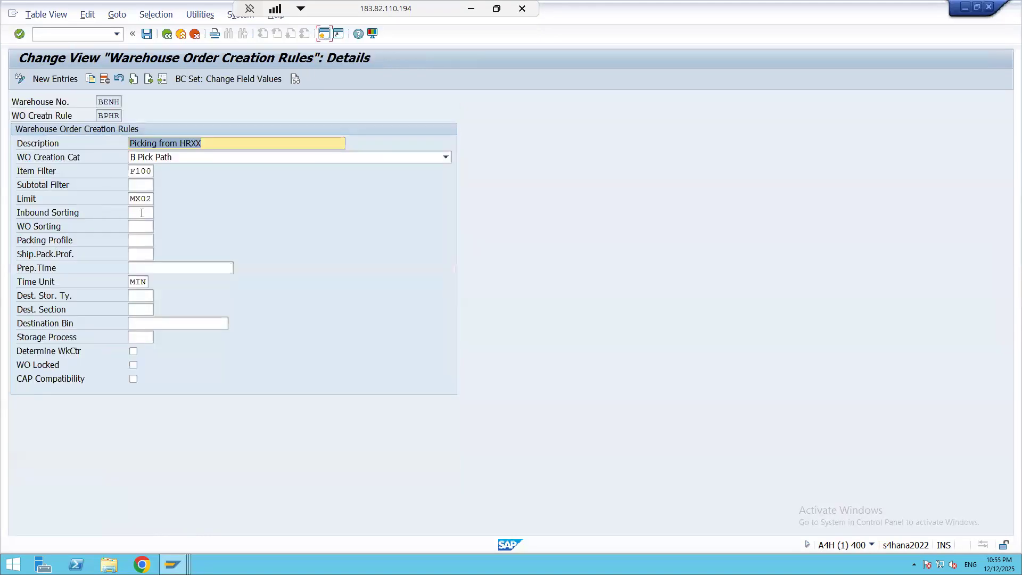
# Set the inbound sorting of creation rule BPHR to QUEU.
pyautogui.click(141, 213)
pyautogui.write('QUEU')
pyautogui.press('Return')
pyautogui.doubleClick(142, 213)
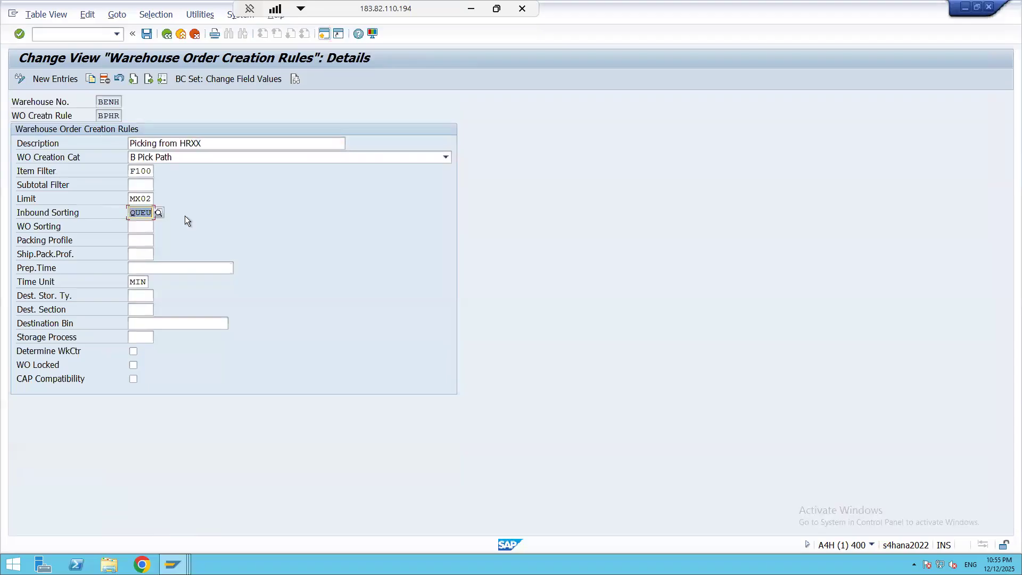
# Examine the available limit values for warehouse order creation rule BPHR, keeping limit MX02 and inbound sorting QUEU.
pyautogui.click(147, 199)
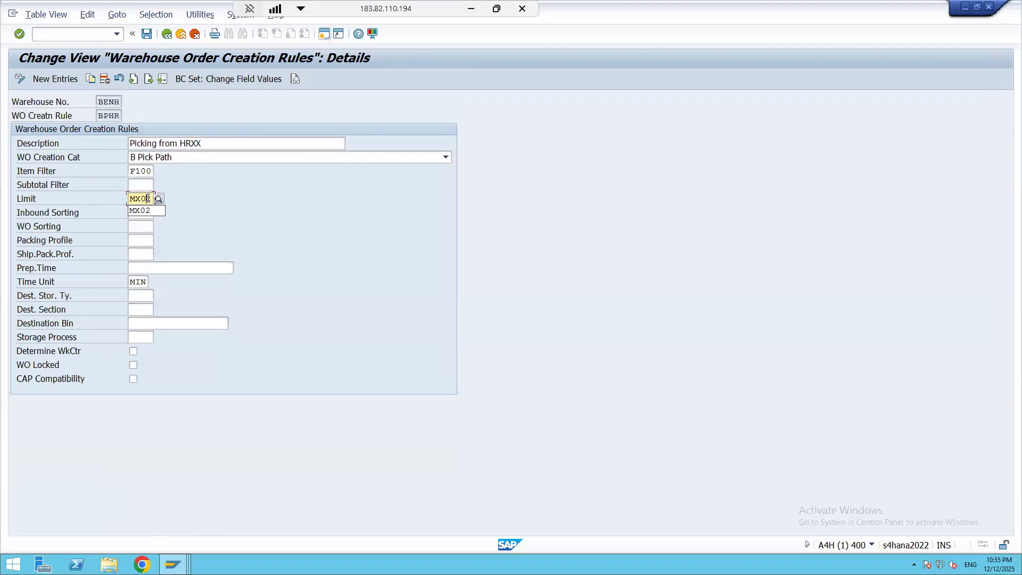
pyautogui.click(158, 199)
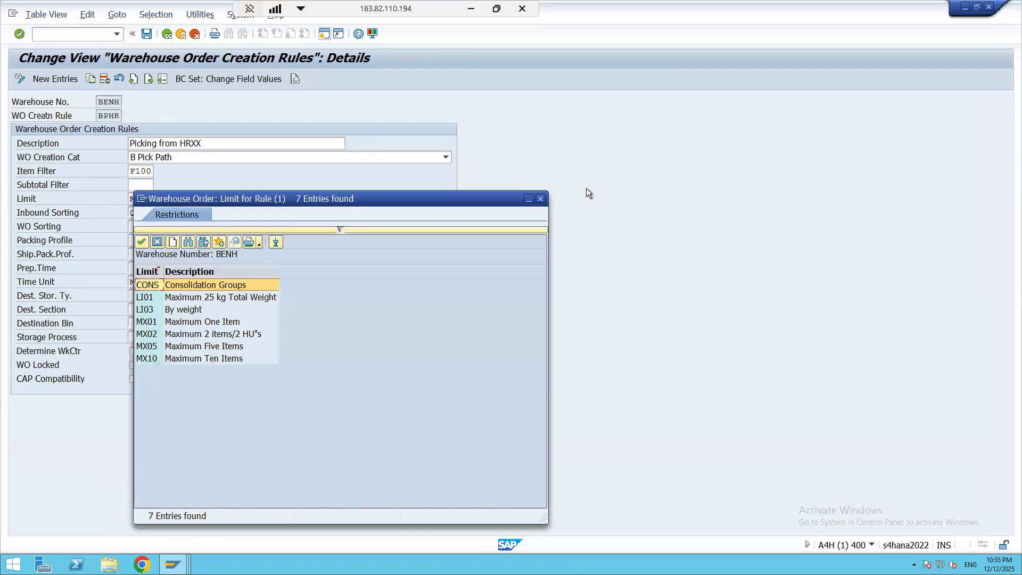
pyautogui.click(540, 199)
pyautogui.click(140, 201)
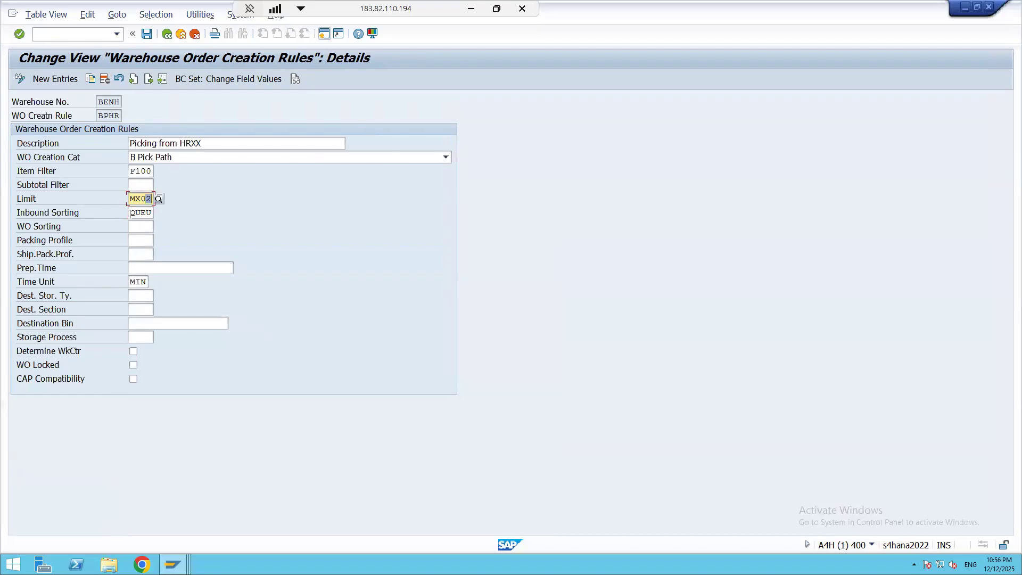
pyautogui.press('Tab')
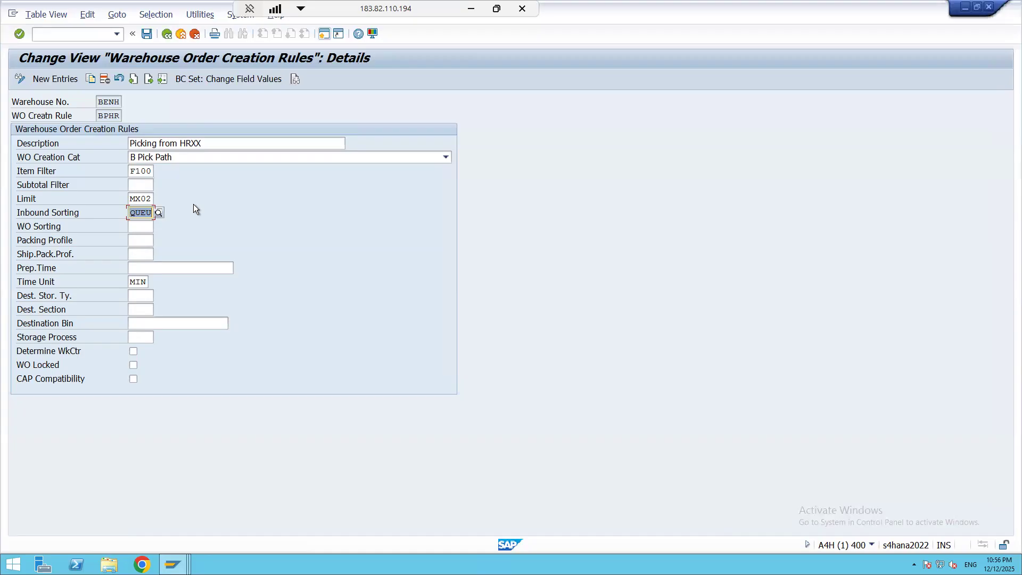
pyautogui.click(146, 198)
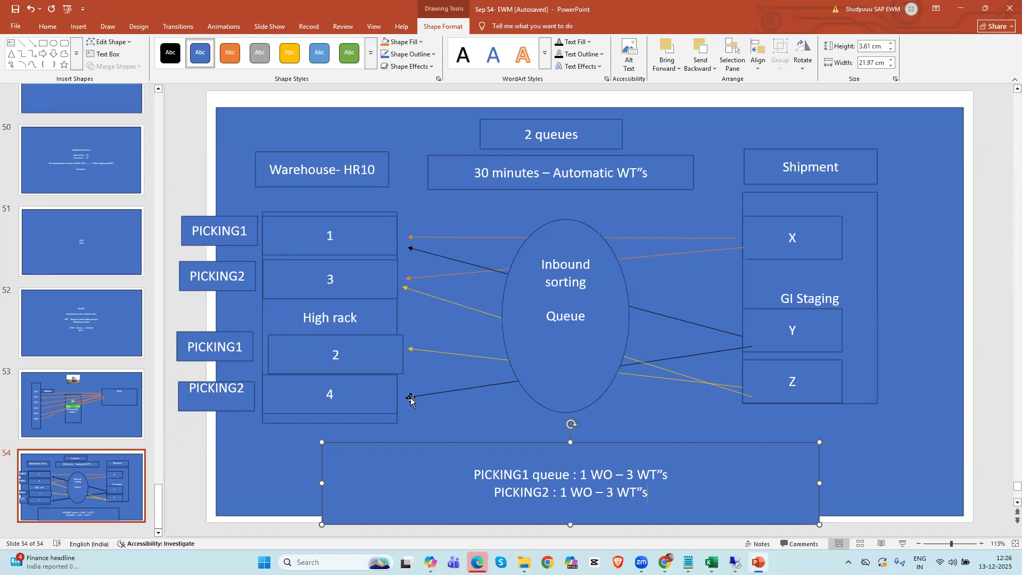
# In the PowerPoint queue diagram on slide 54, reroute the lower black arrow to run from staging box Y to high rack box 2.
pyautogui.moveTo(410, 398); pyautogui.dragTo(410, 365)
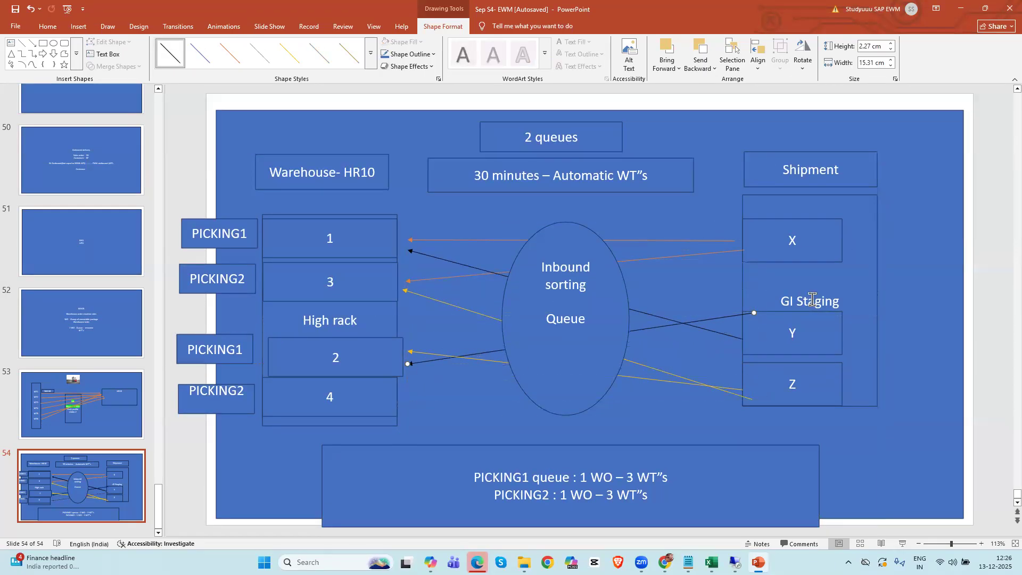
pyautogui.moveTo(755, 314); pyautogui.dragTo(742, 347)
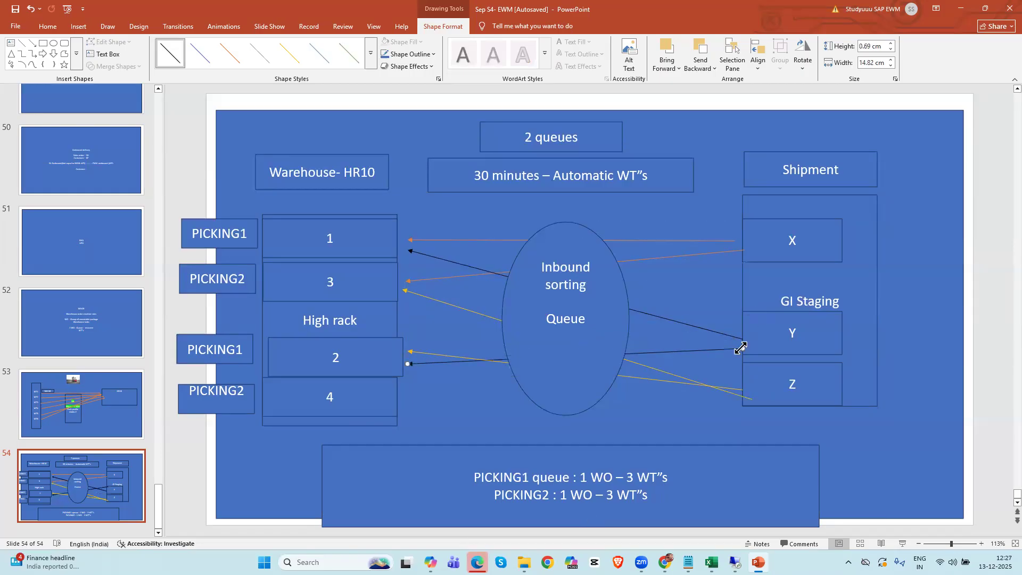
pyautogui.click(929, 279)
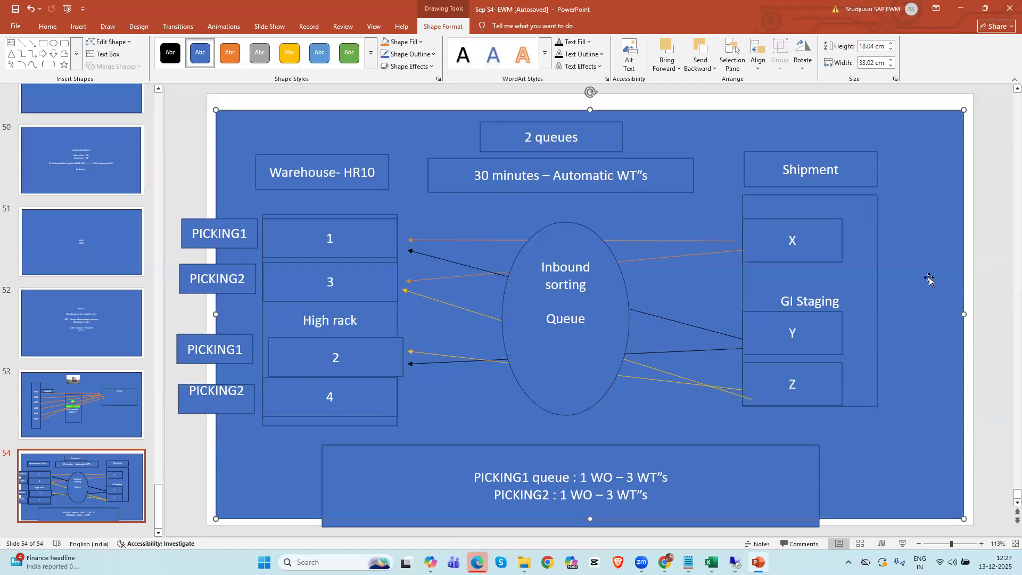